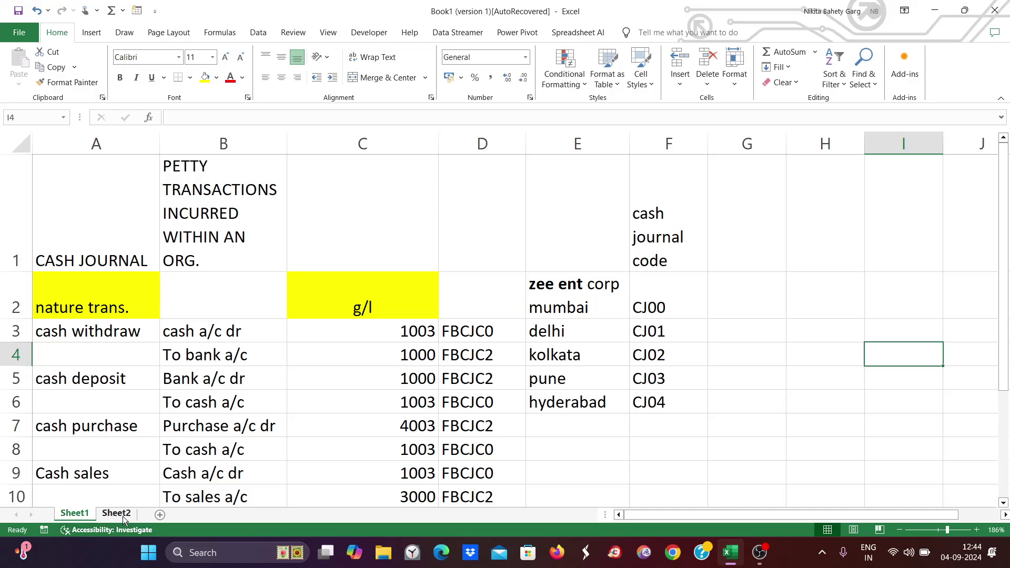
# - Review the Sheet2 notes on cash journal number ranges (internal and external) and bring up Windows search
pyautogui.click(122, 516)
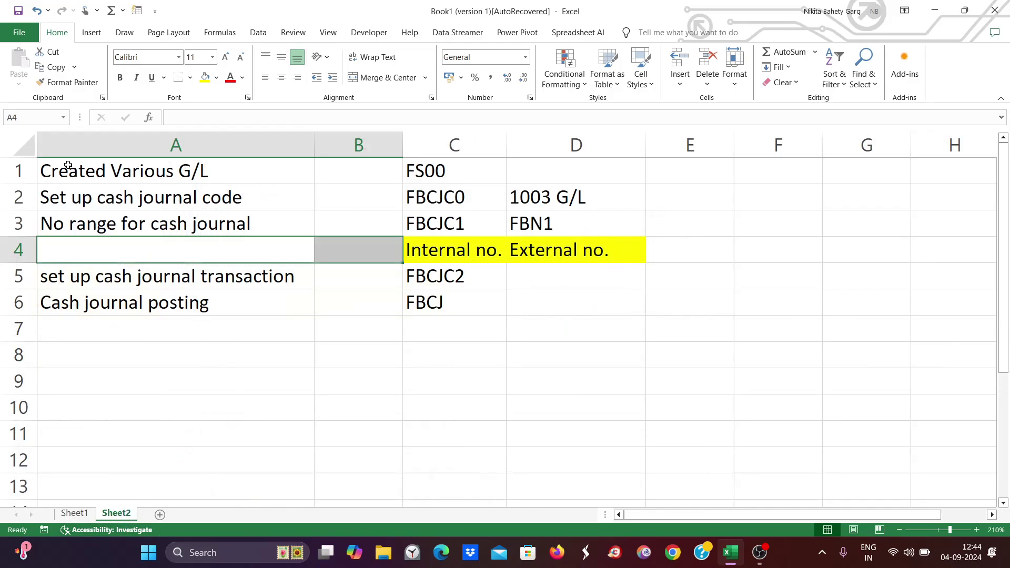
pyautogui.click(74, 190)
pyautogui.click(69, 226)
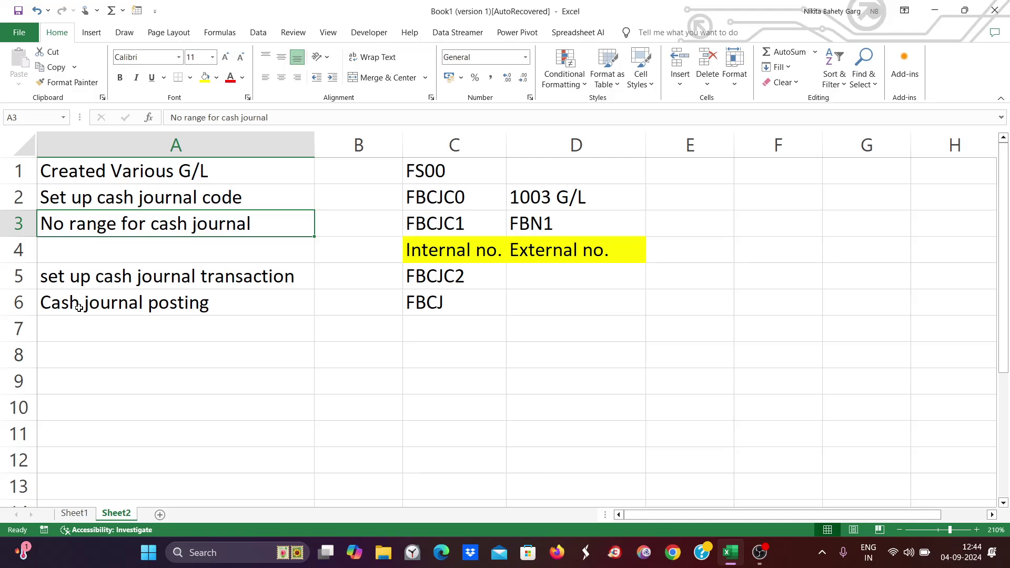
pyautogui.click(474, 258)
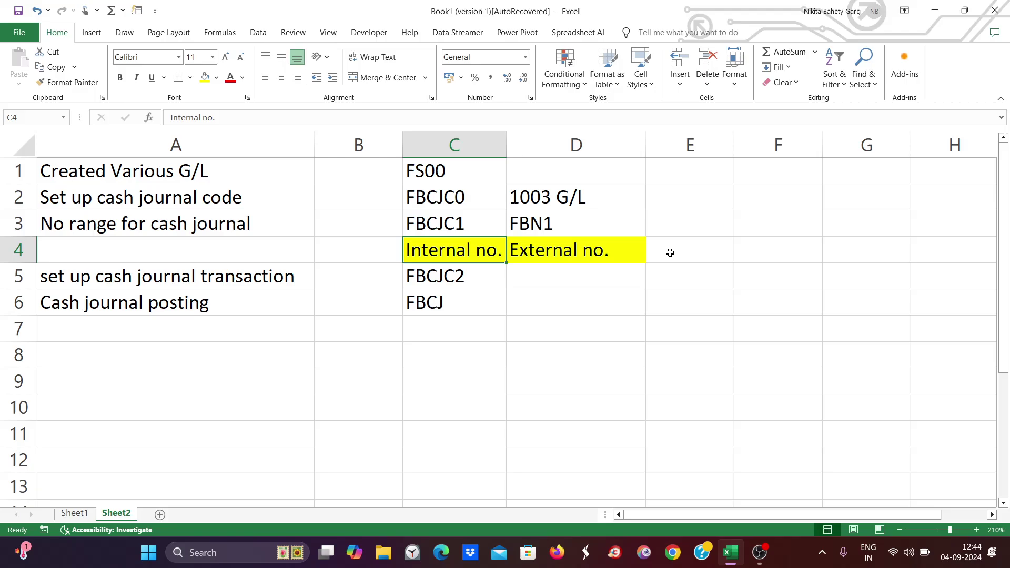
pyautogui.click(637, 258)
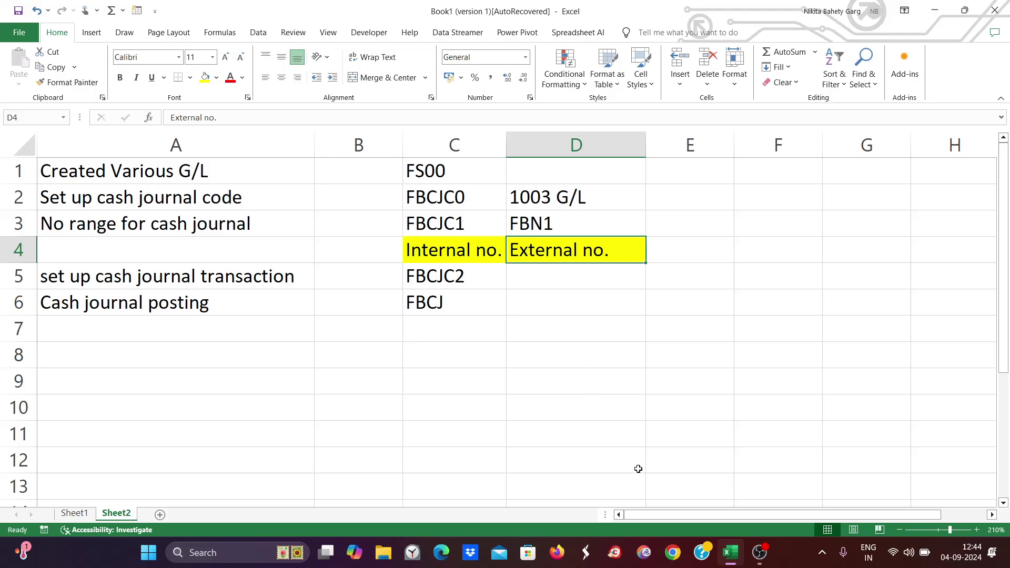
pyautogui.click(192, 547)
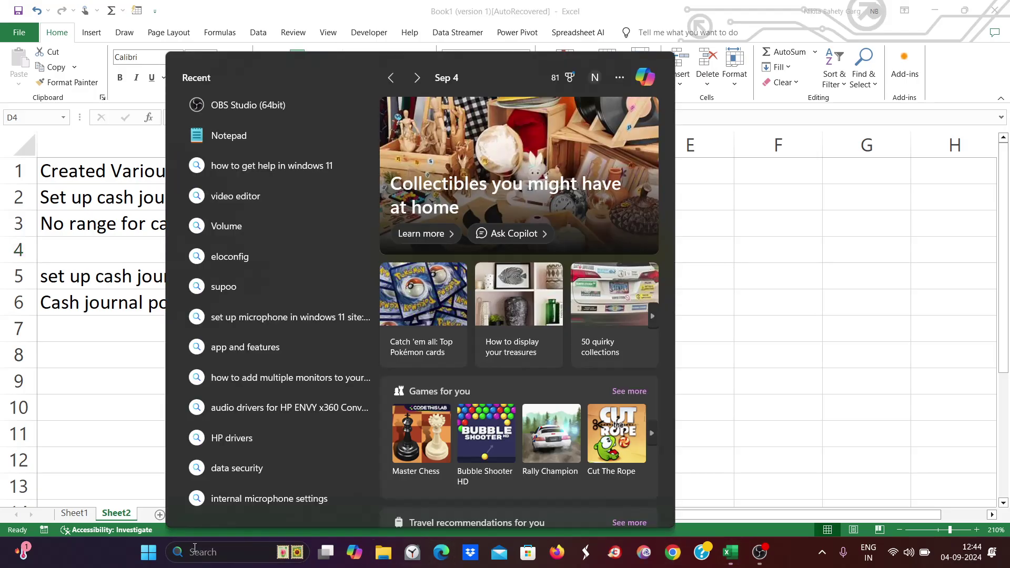
# - Launch SAP Logon, maximize it and log on to client 800 with the user ID and password
pyautogui.write('sap')
pyautogui.press('Return')
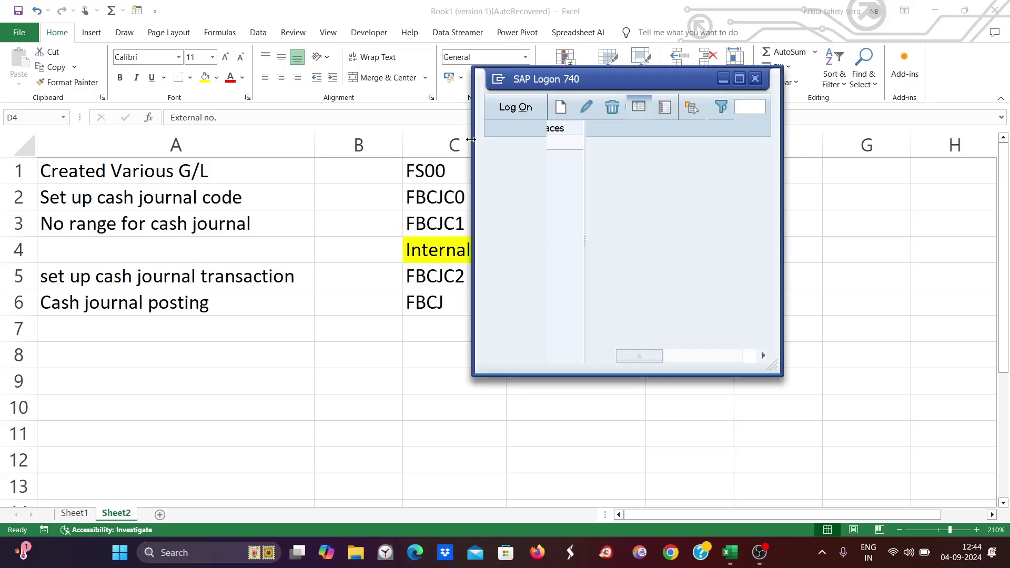
pyautogui.click(739, 79)
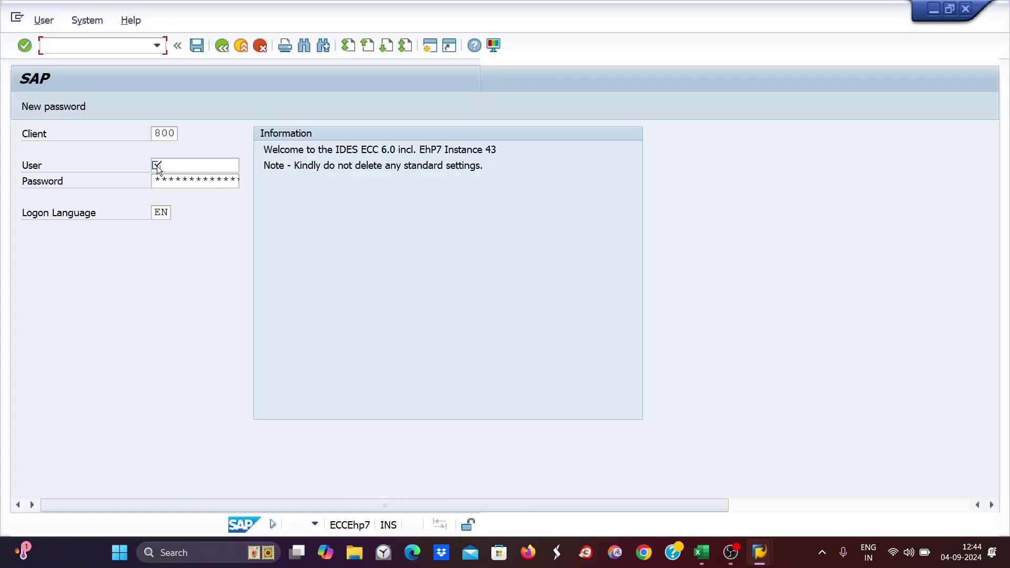
pyautogui.click(164, 168)
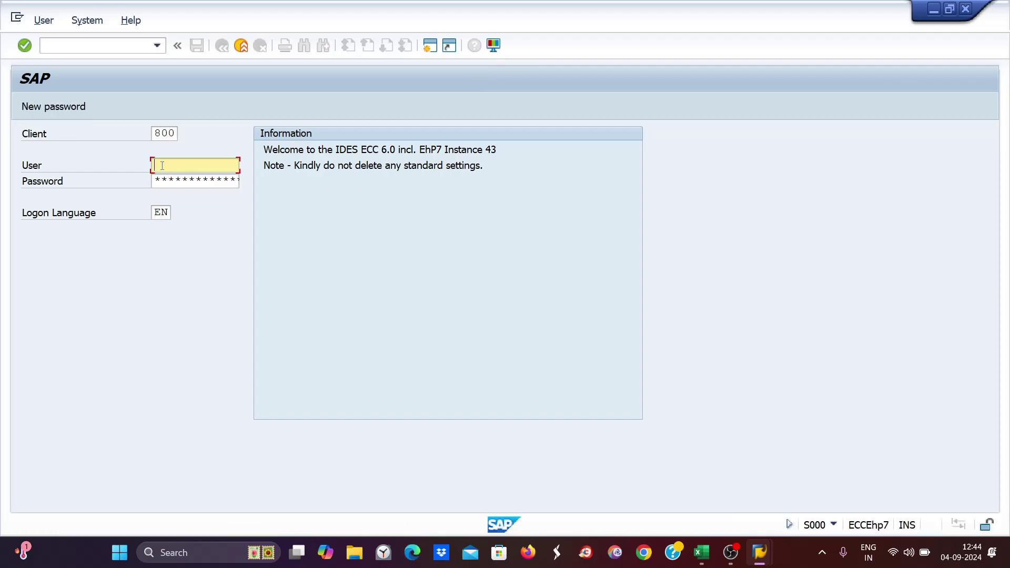
pyautogui.click(173, 181)
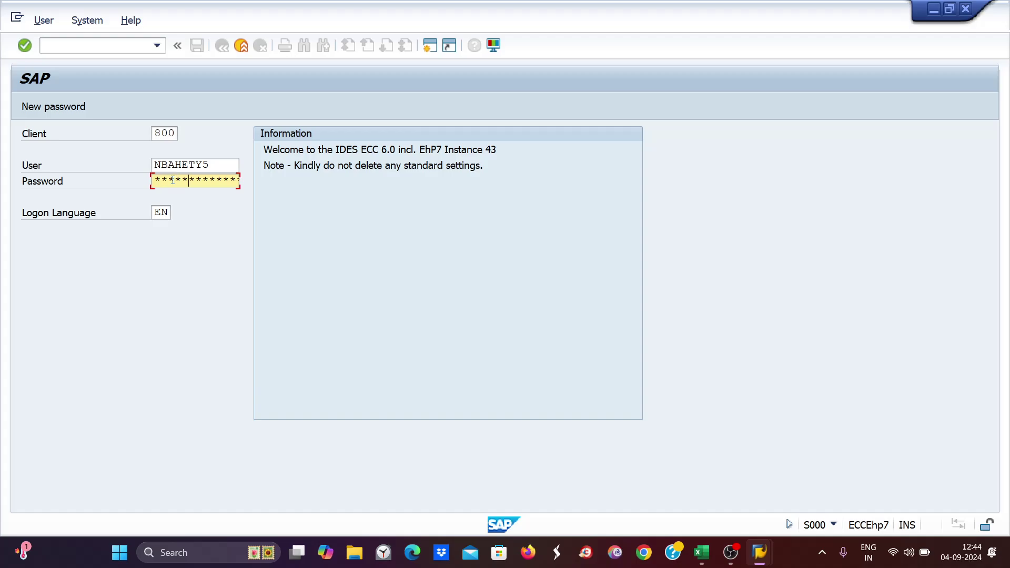
pyautogui.press('Return')
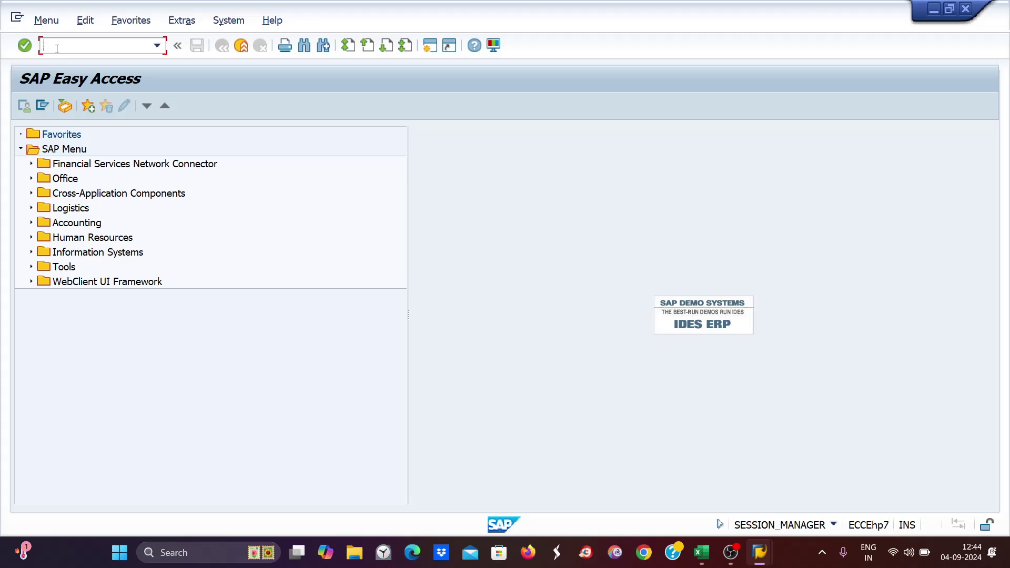
# - In FBCJ cash receipts, add a CW receipt of 12000 with text 'cash withdraw from hdfc bank' and select it
pyautogui.write('fbcj')
pyautogui.press('Return')
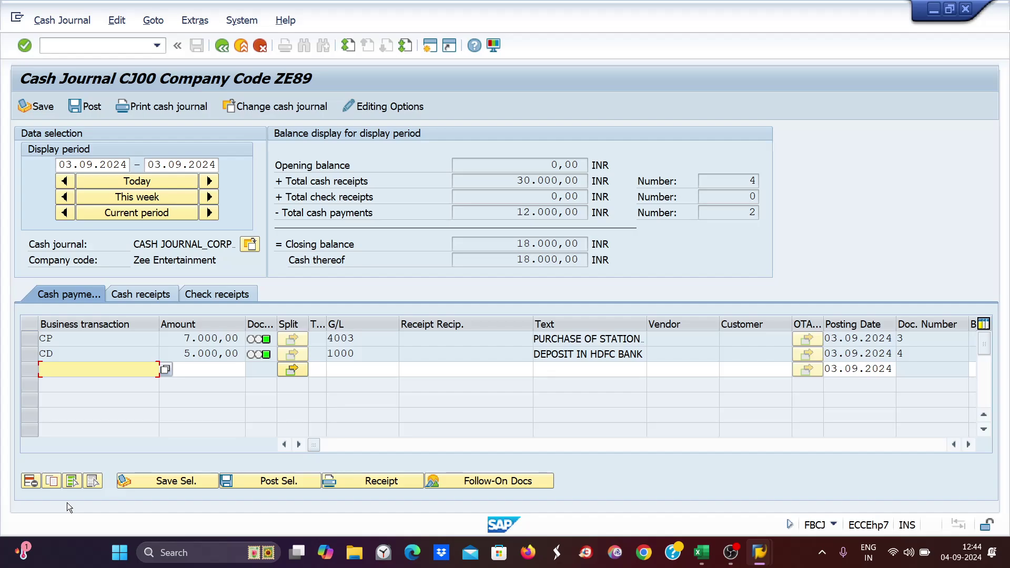
pyautogui.click(151, 293)
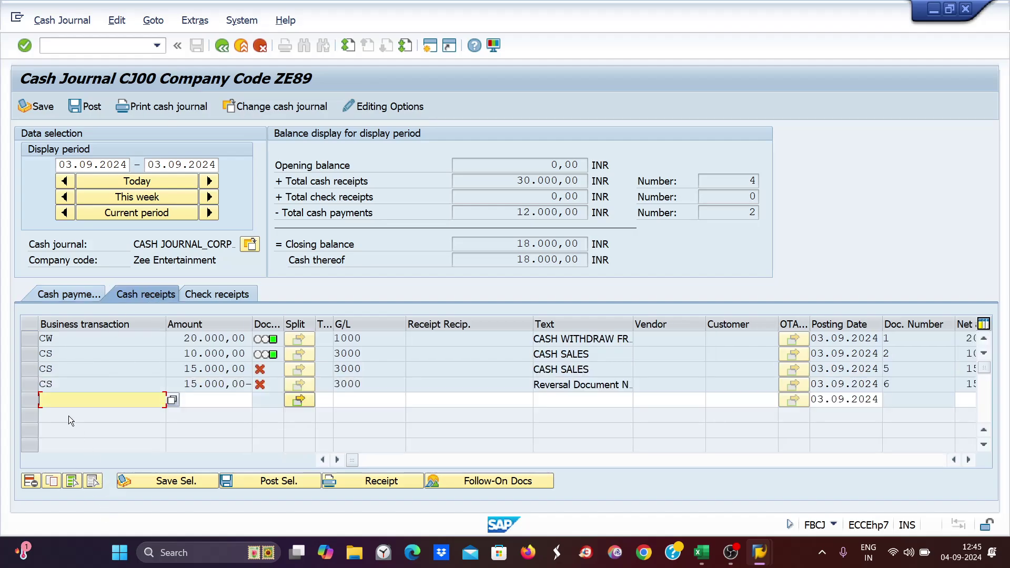
pyautogui.write('cw')
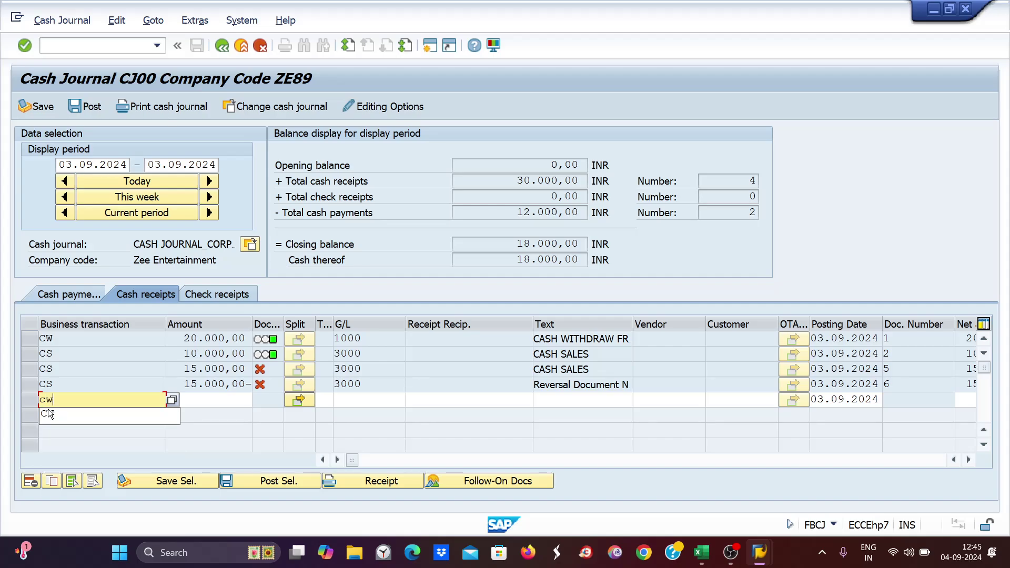
pyautogui.click(48, 413)
pyautogui.click(191, 401)
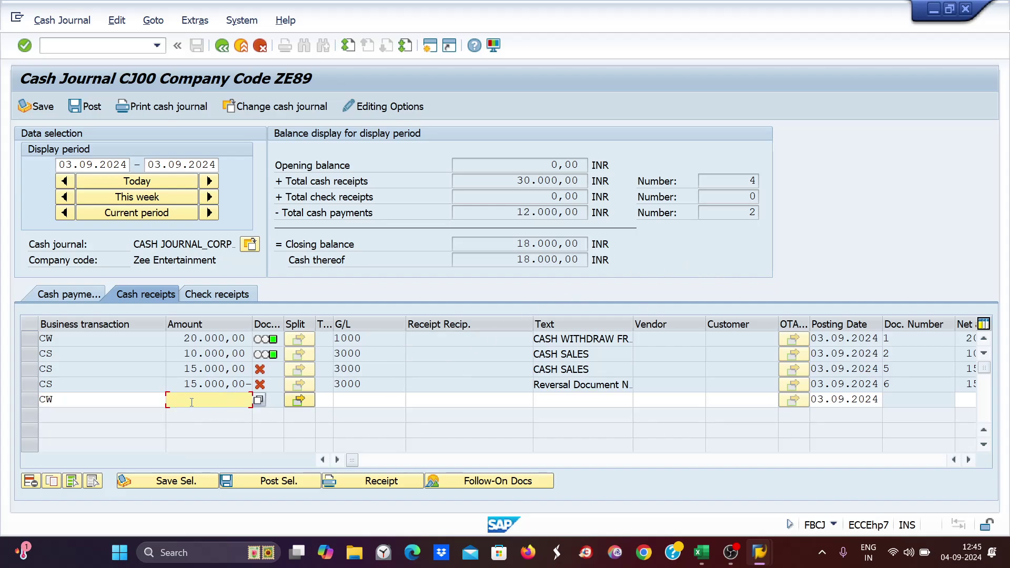
pyautogui.write('12000')
pyautogui.click(558, 396)
pyautogui.write('cash wi')
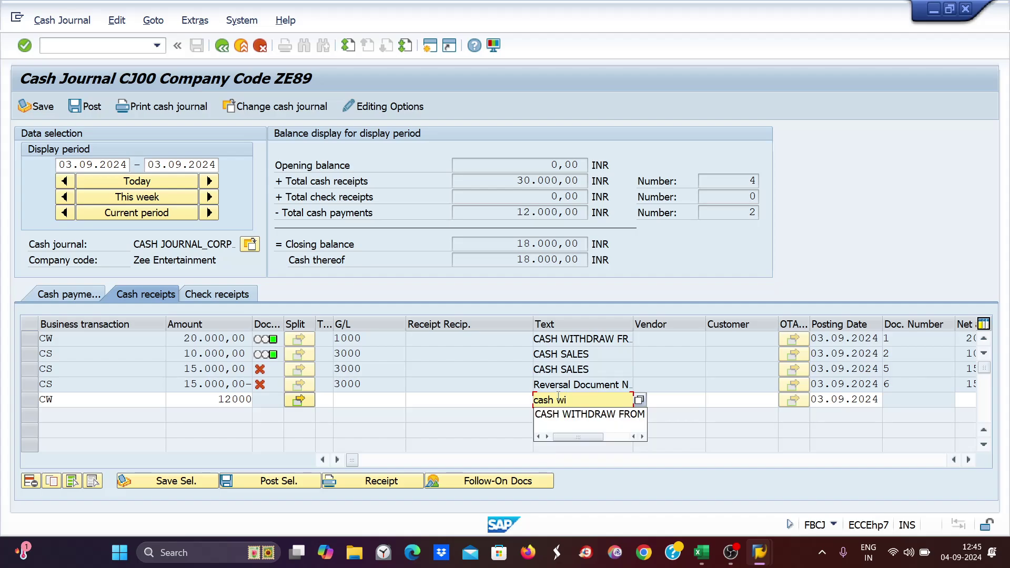
pyautogui.write('thdraw ')
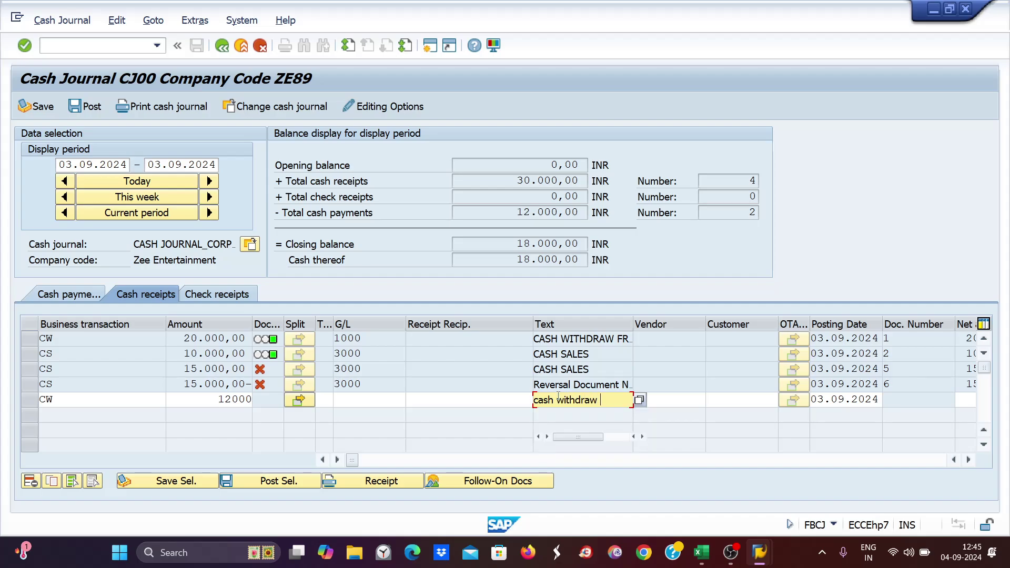
pyautogui.write('from h')
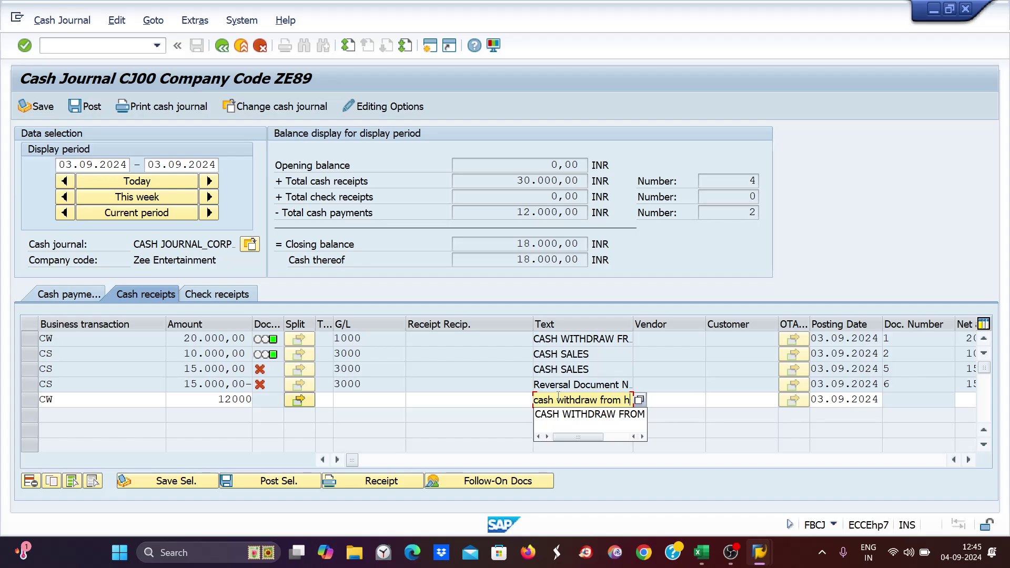
pyautogui.write('dfc bank')
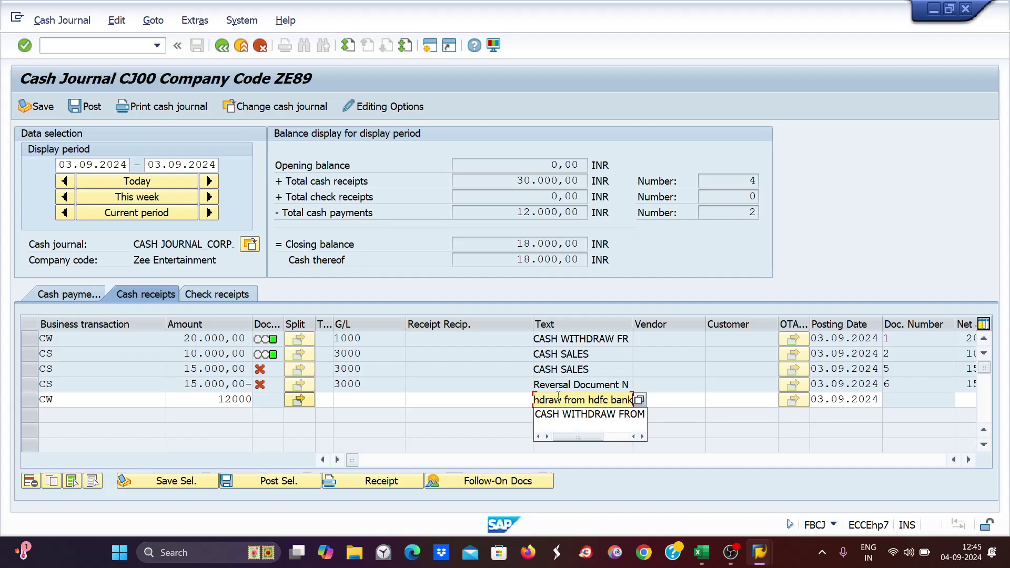
pyautogui.press('Return')
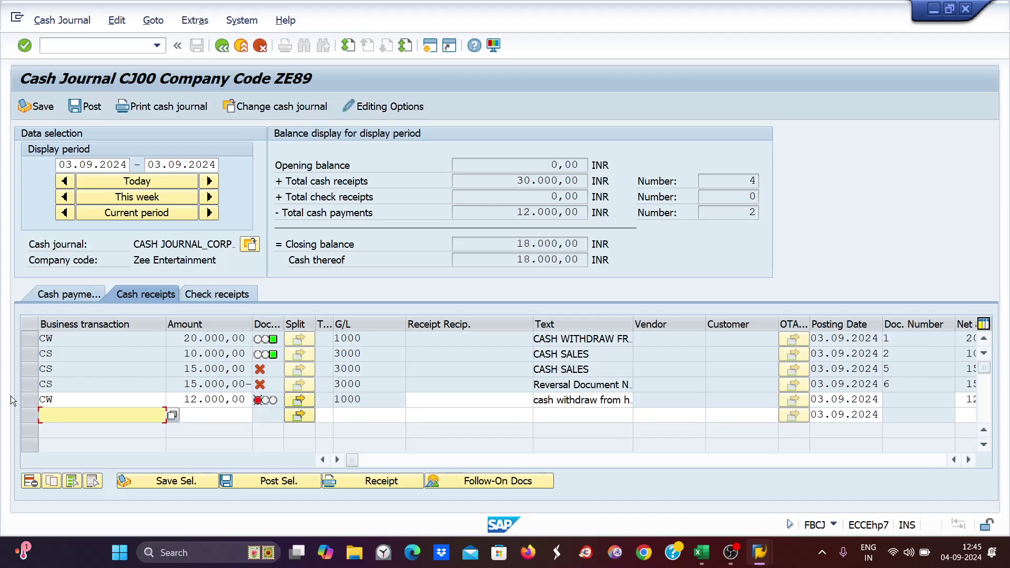
pyautogui.click(25, 399)
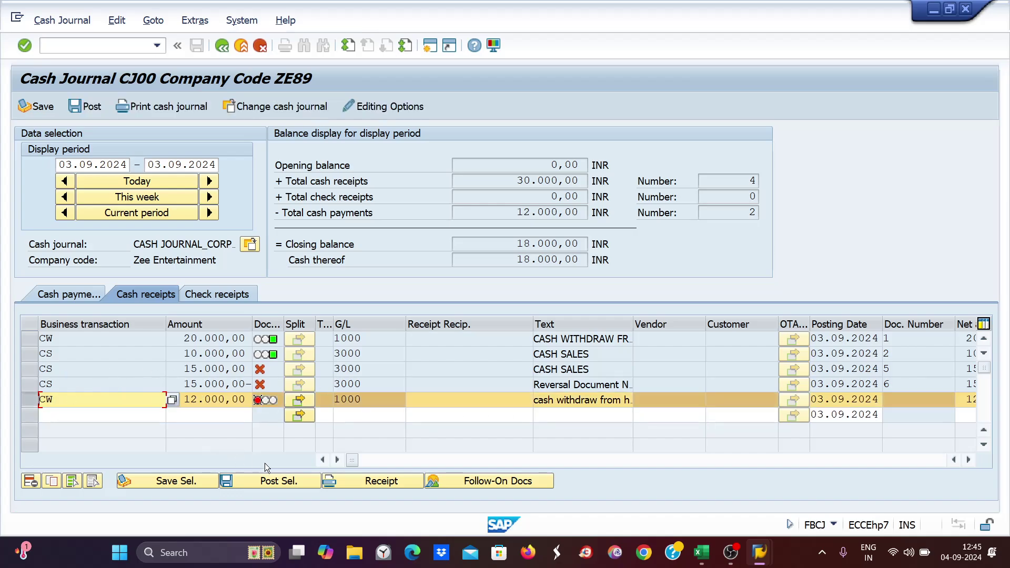
# - Post the selected 12,000 CW receipt as document 7 and check its G/L account 1000
pyautogui.click(249, 481)
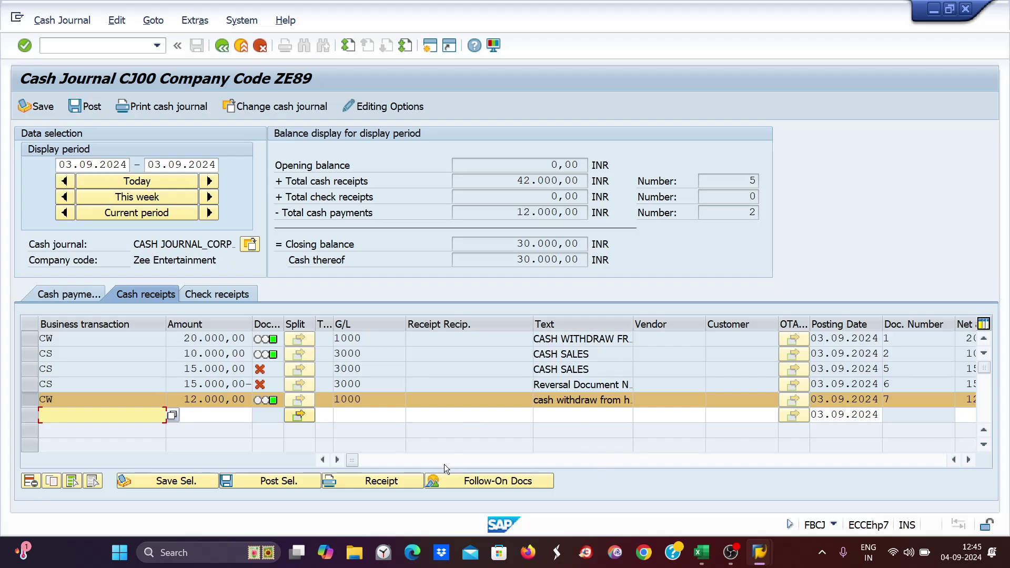
pyautogui.click(422, 417)
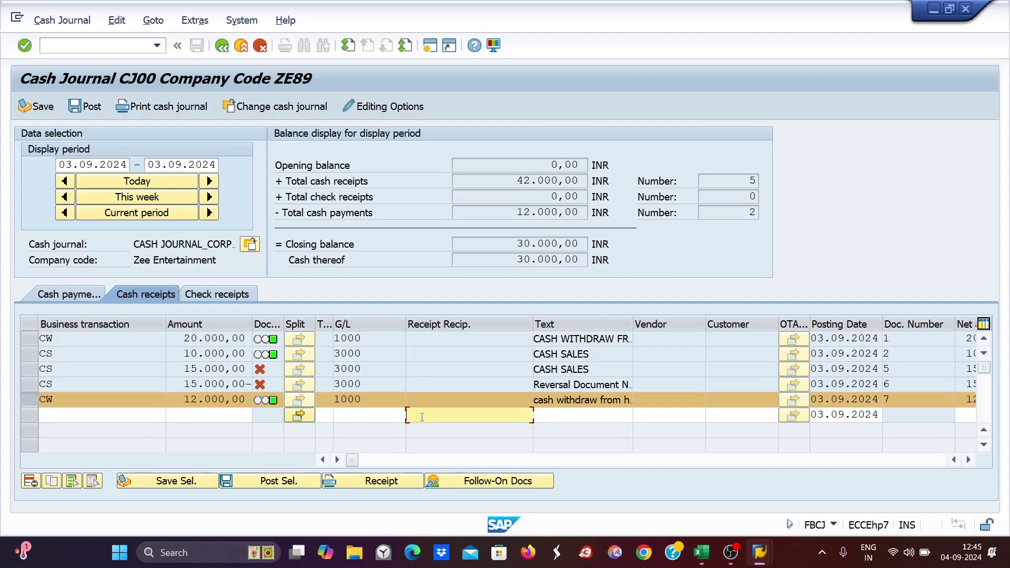
pyautogui.keyDown('ctrl'); pyautogui.click(27, 384); pyautogui.keyUp('ctrl')
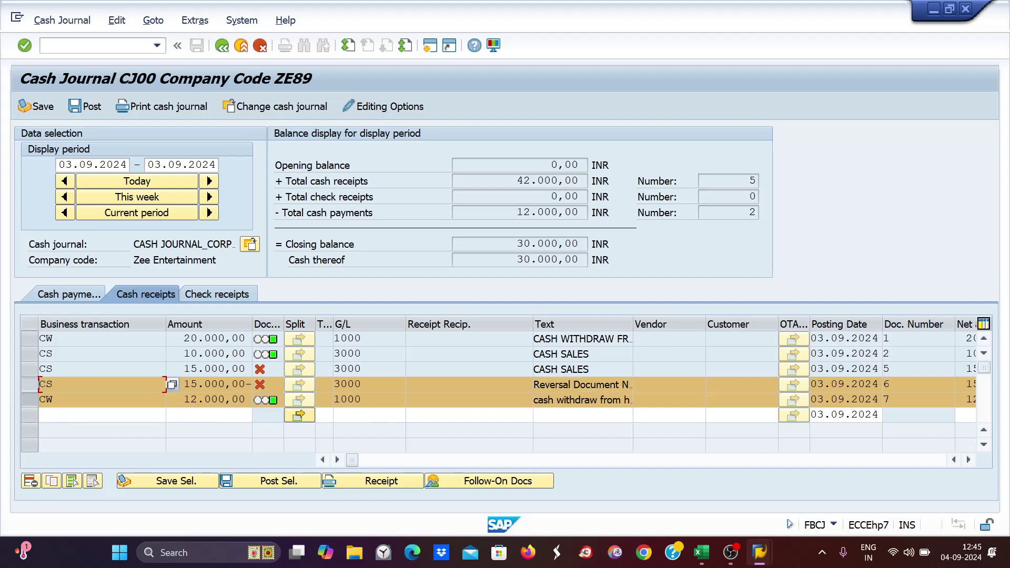
pyautogui.click(383, 417)
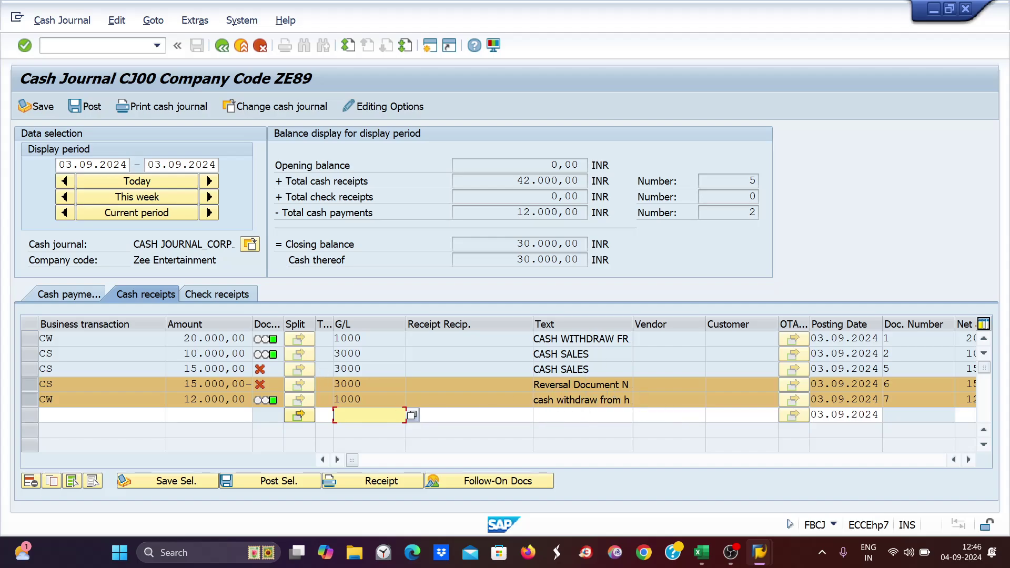
pyautogui.press('Up')
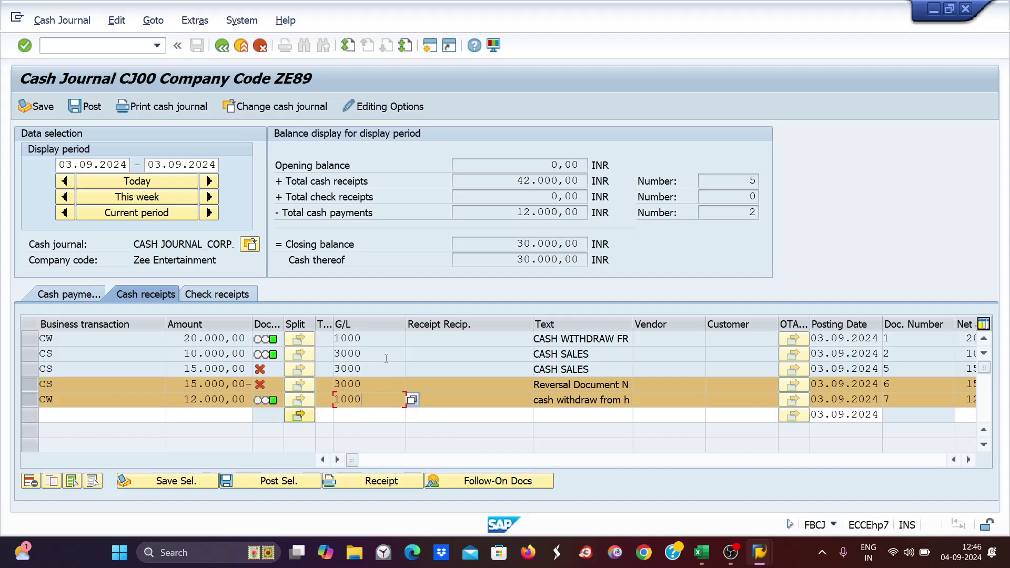
pyautogui.doubleClick(372, 345)
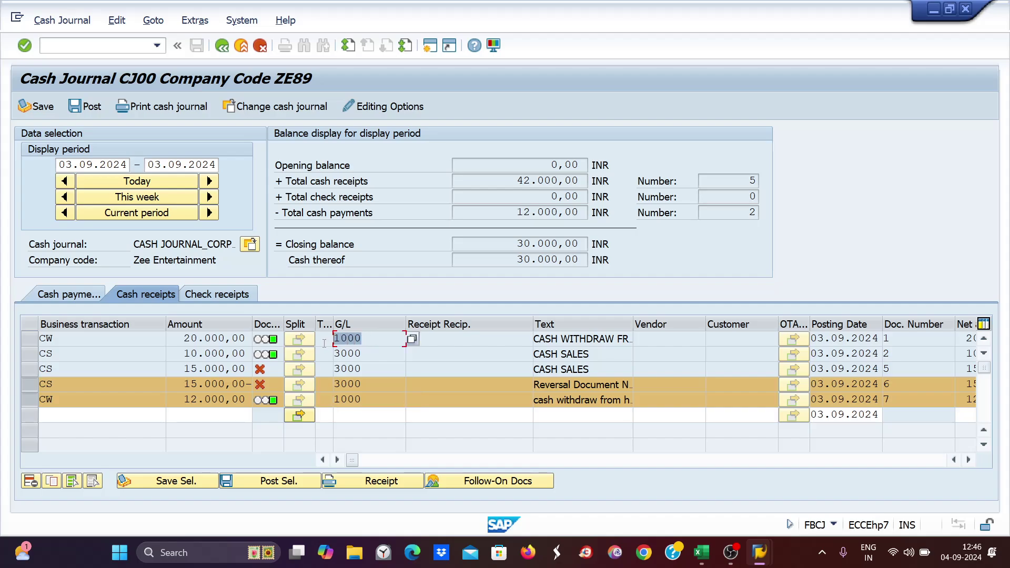
pyautogui.click(433, 49)
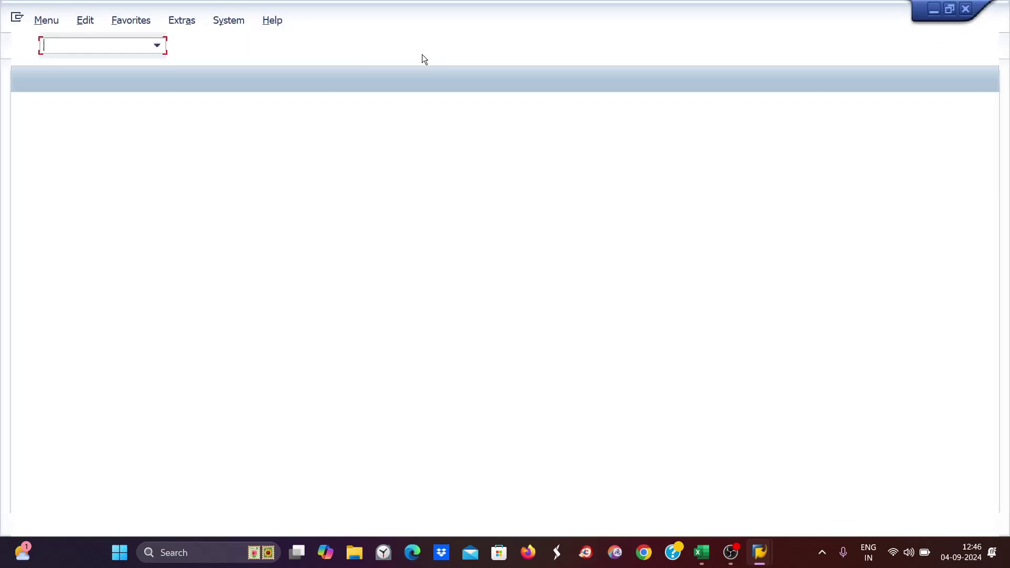
# - In FBCJC2, jump to company code ZE89 and inspect the G/L accounts of its CW and CD entries
pyautogui.write('fbcjc2')
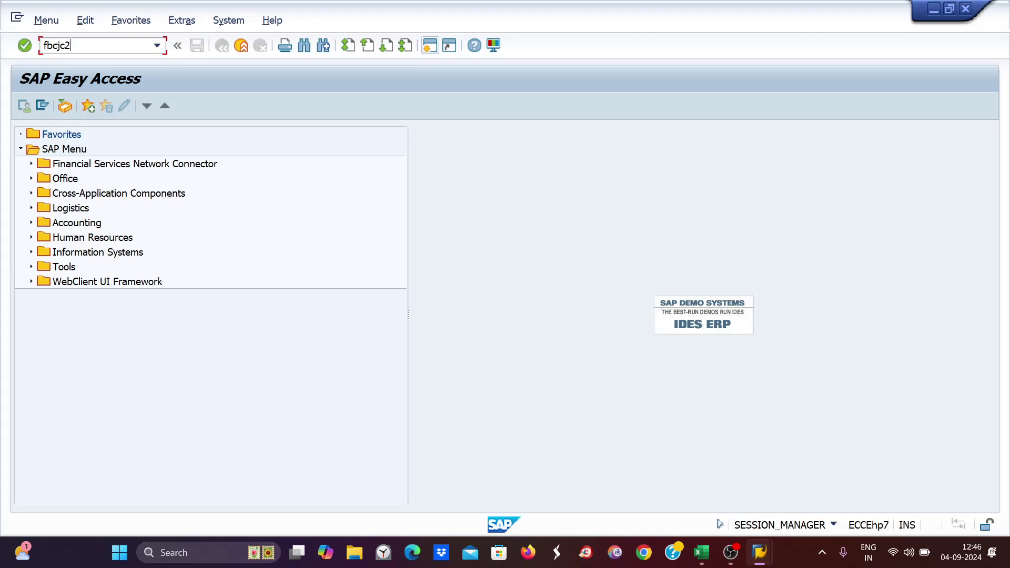
pyautogui.press('Return')
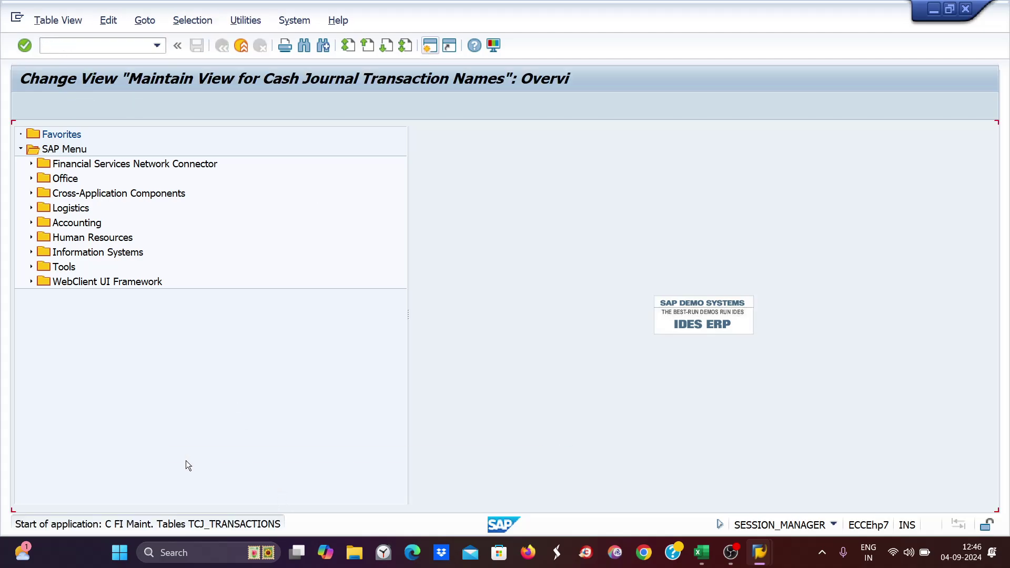
pyautogui.click(220, 498)
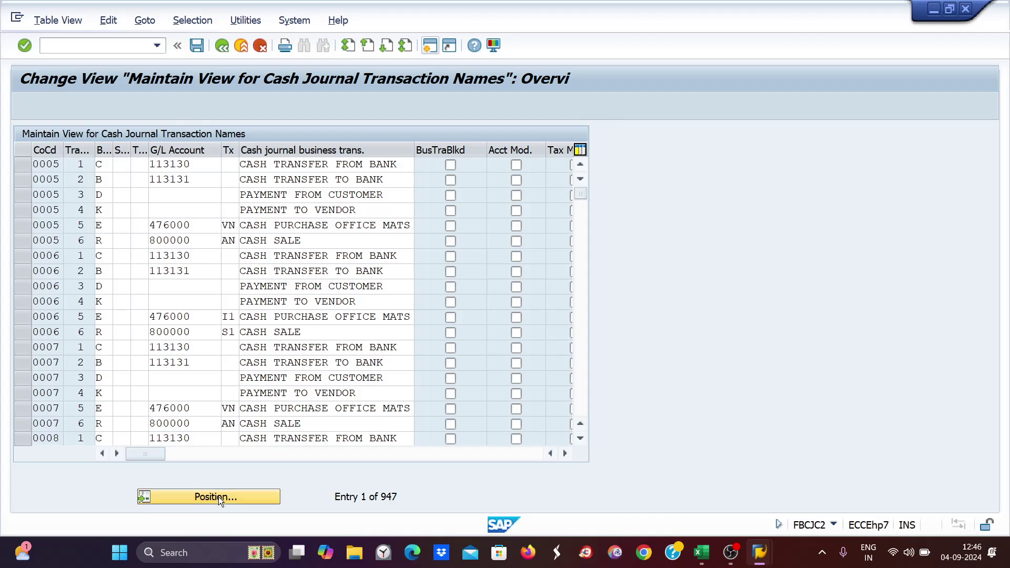
pyautogui.write('ze8')
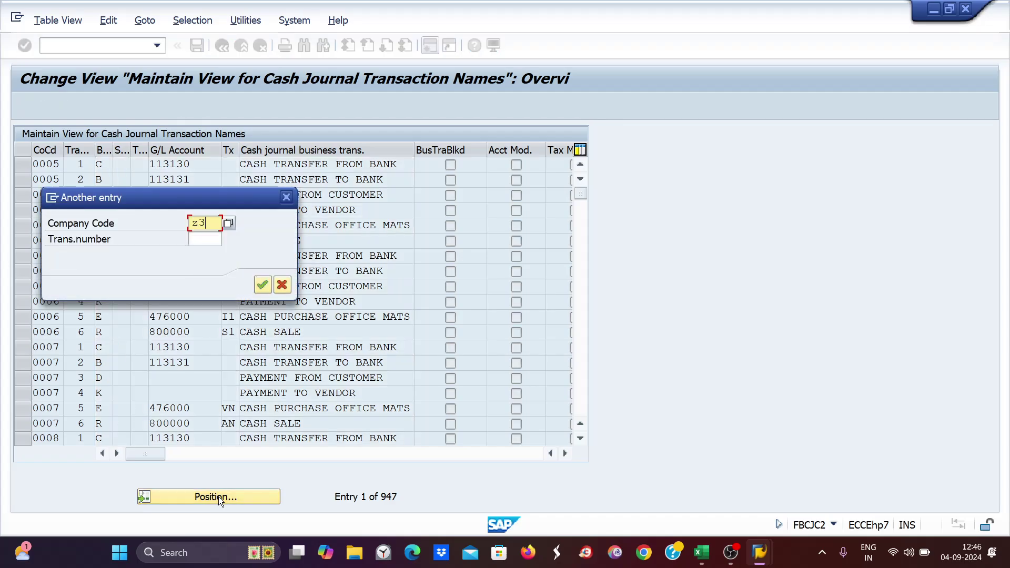
pyautogui.write('9')
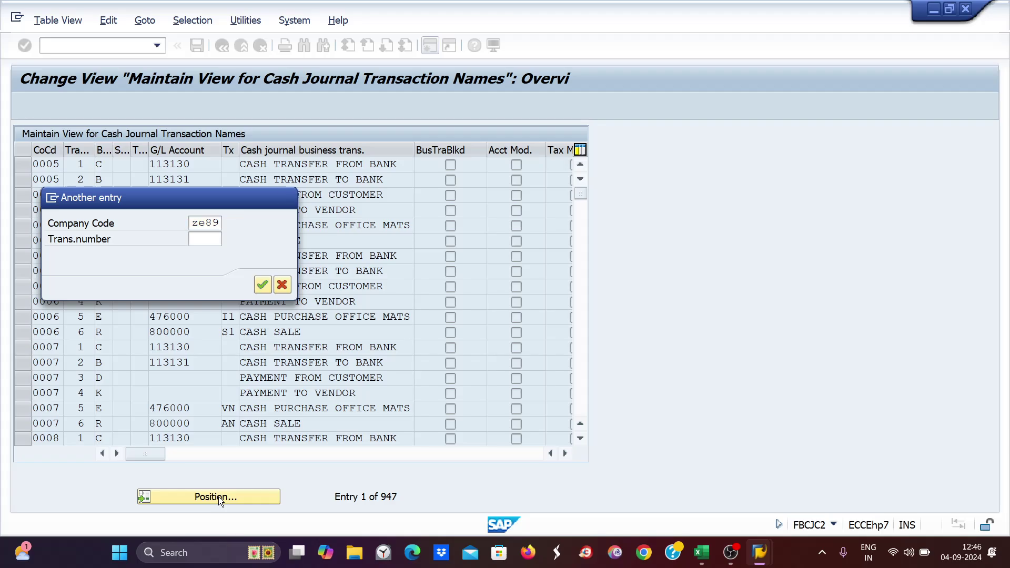
pyautogui.press('Return')
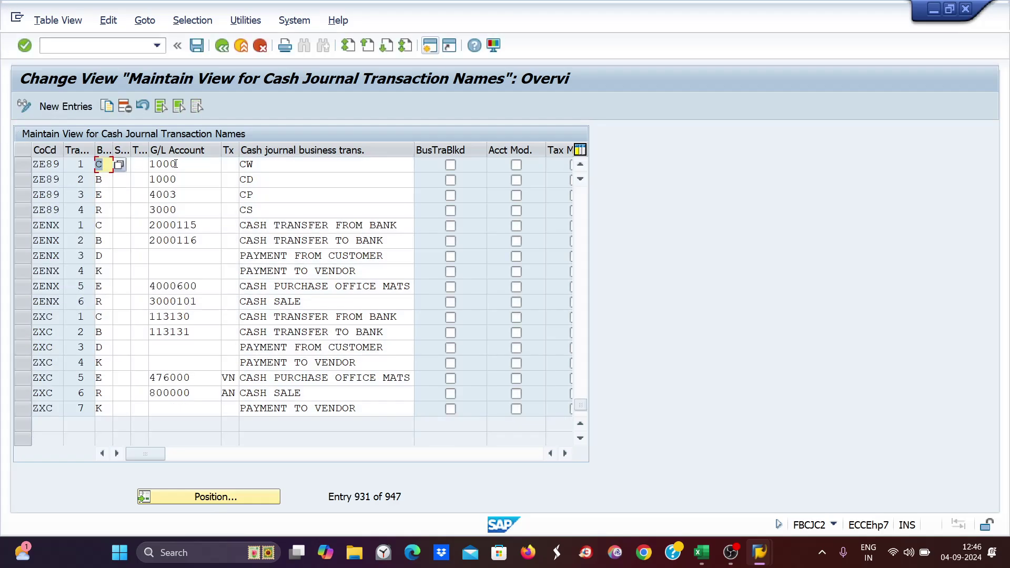
pyautogui.click(170, 167)
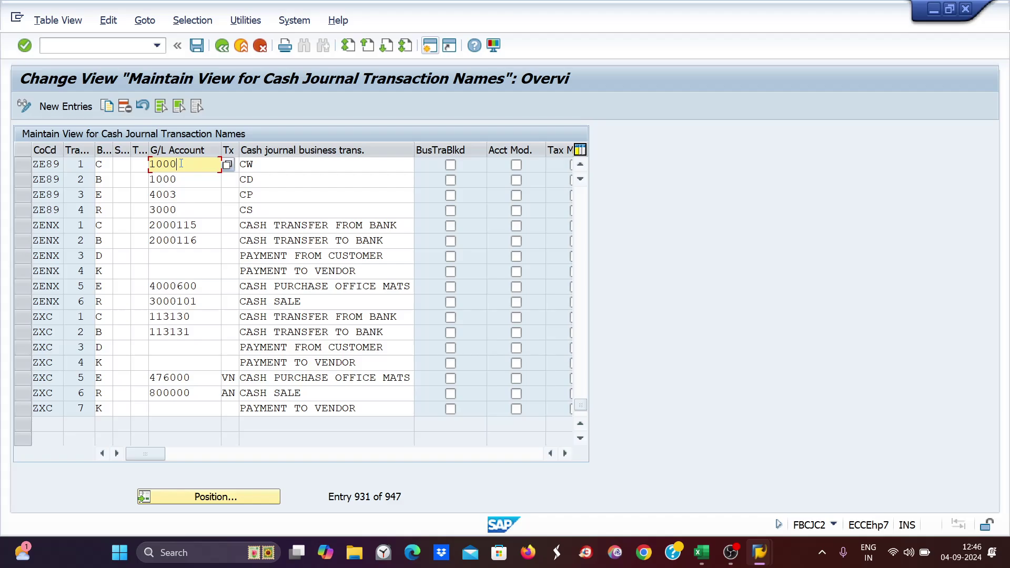
pyautogui.click(181, 180)
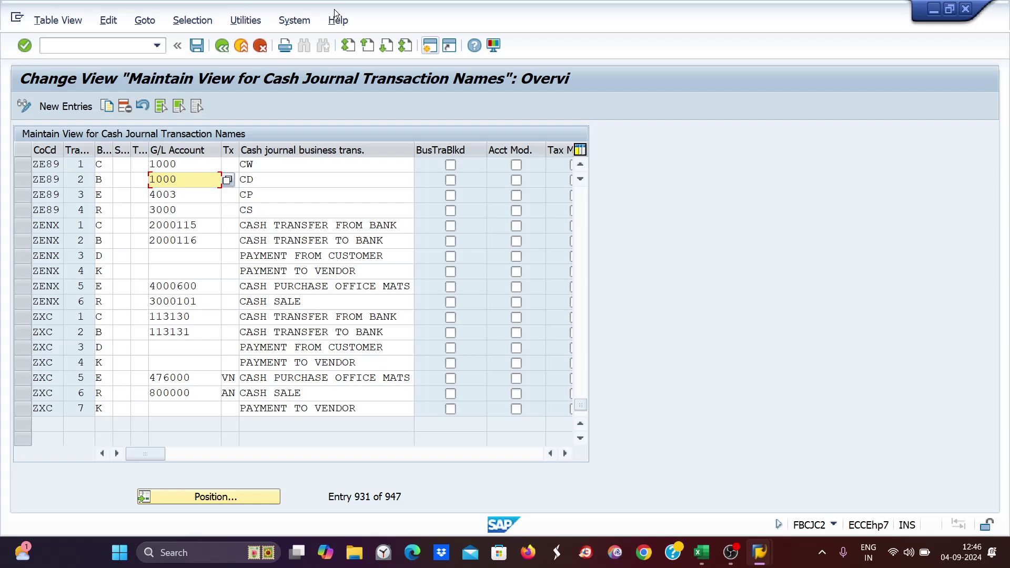
pyautogui.click(428, 49)
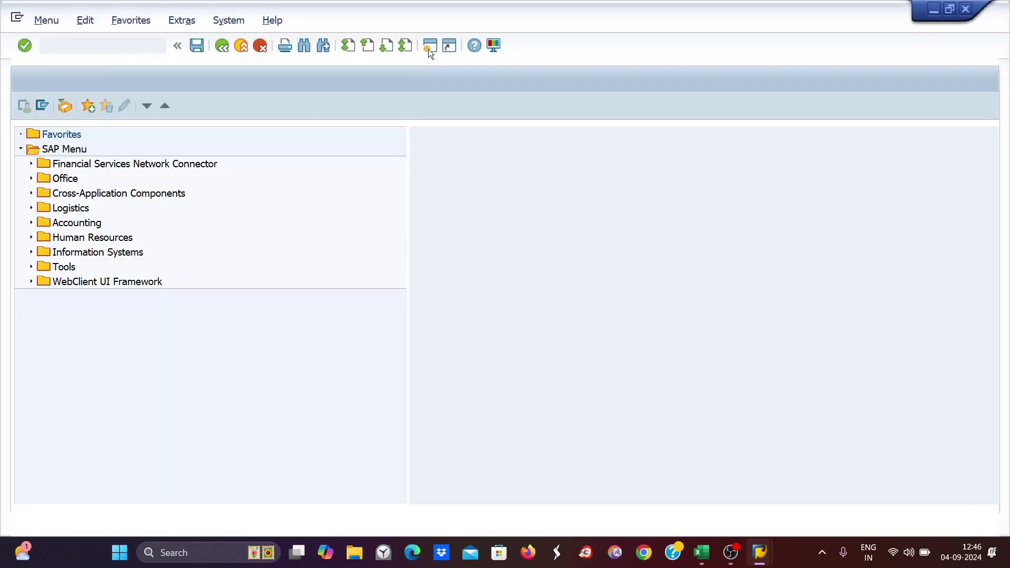
# - In FS00, expand ZE89's Asset accounts and review 1000 HDFC, 1002 ICICI and 1001 SBI bank accounts
pyautogui.write('fs00')
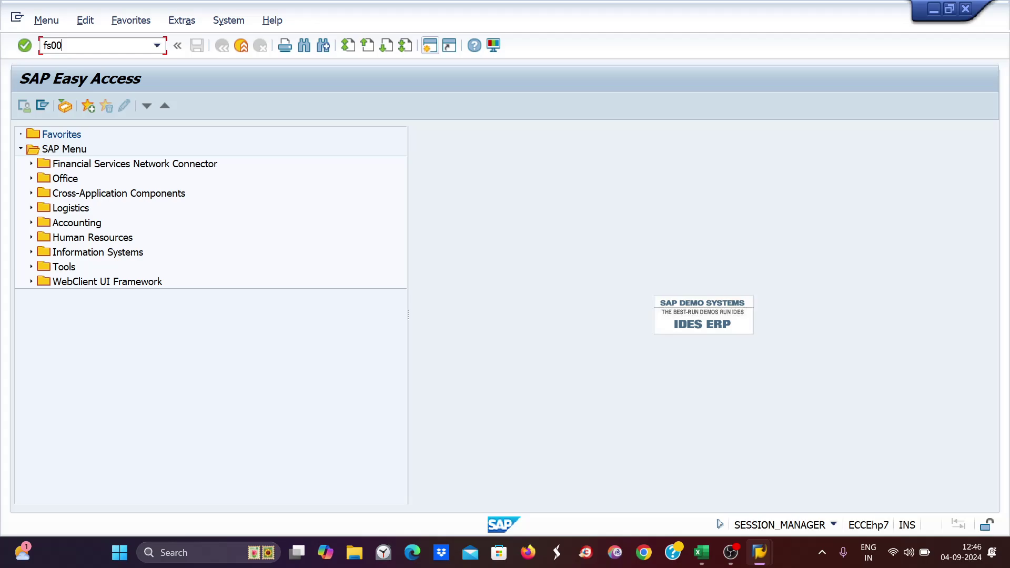
pyautogui.press('Return')
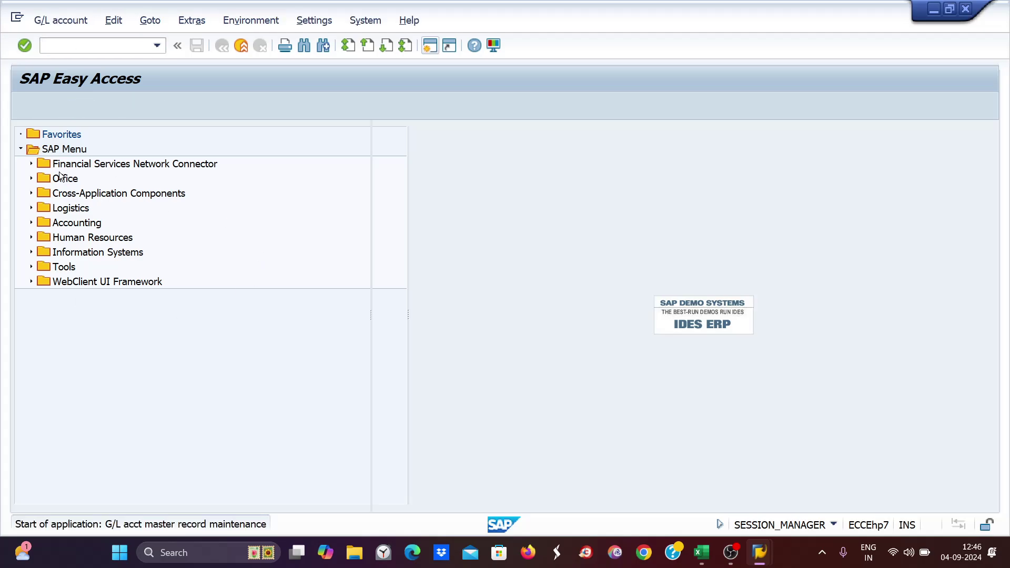
pyautogui.click(20, 165)
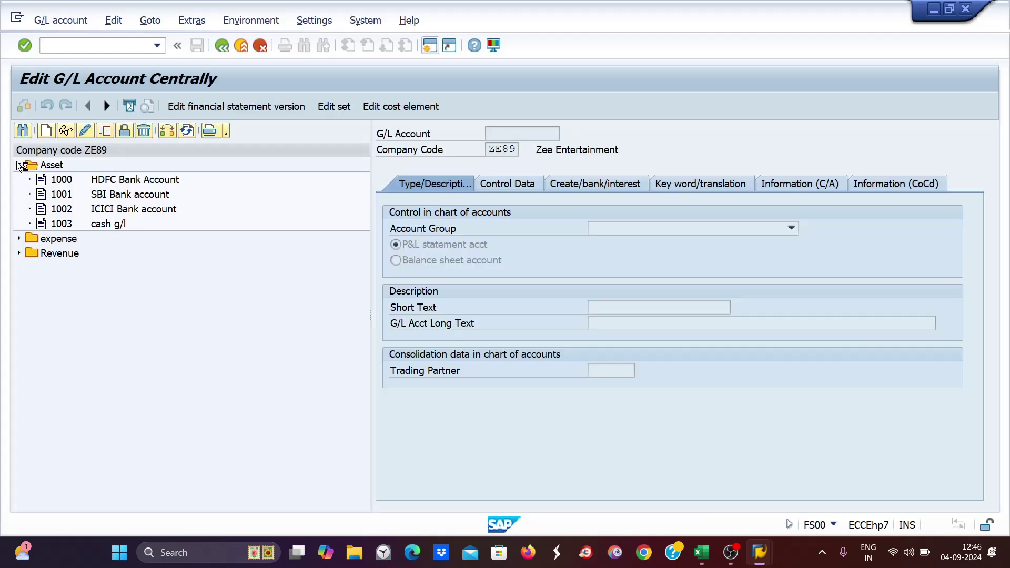
pyautogui.click(112, 180)
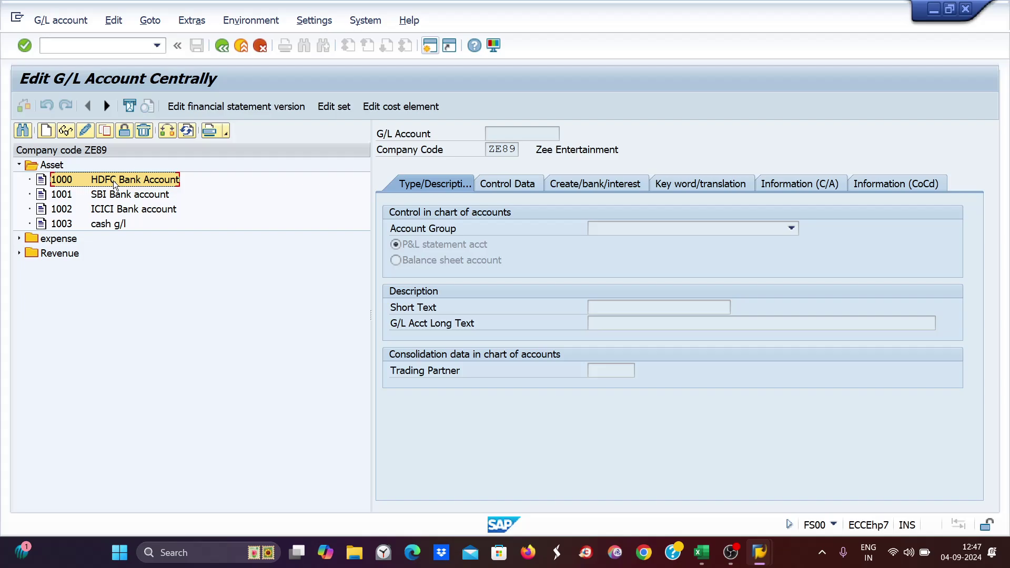
pyautogui.click(115, 210)
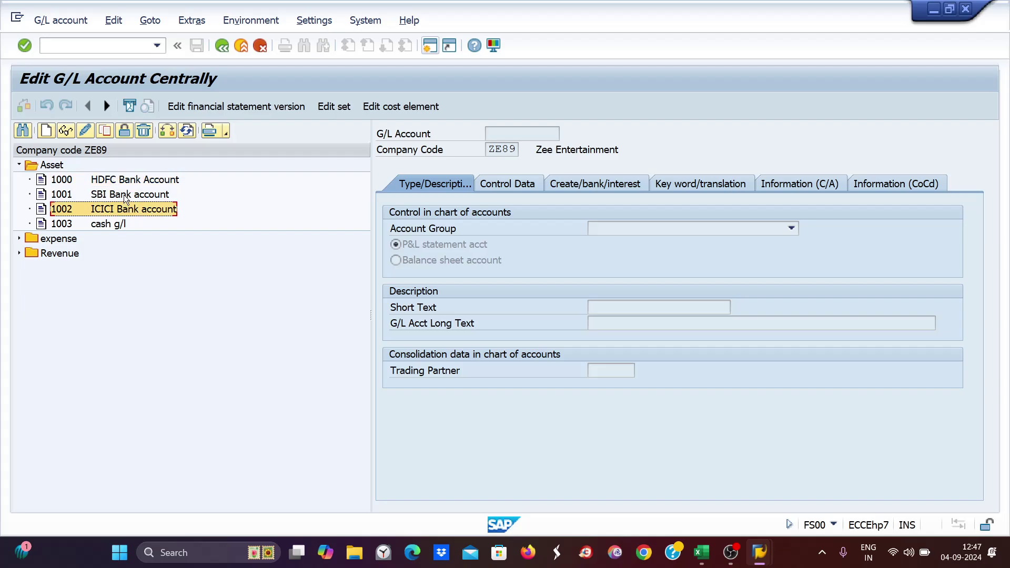
pyautogui.click(126, 196)
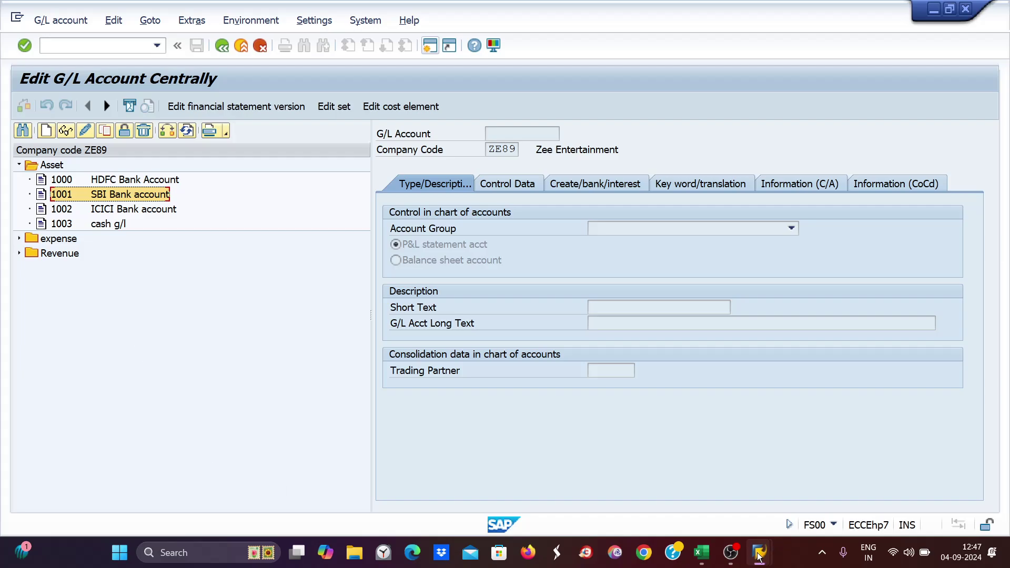
pyautogui.moveTo(759, 551)
pyautogui.click(651, 476)
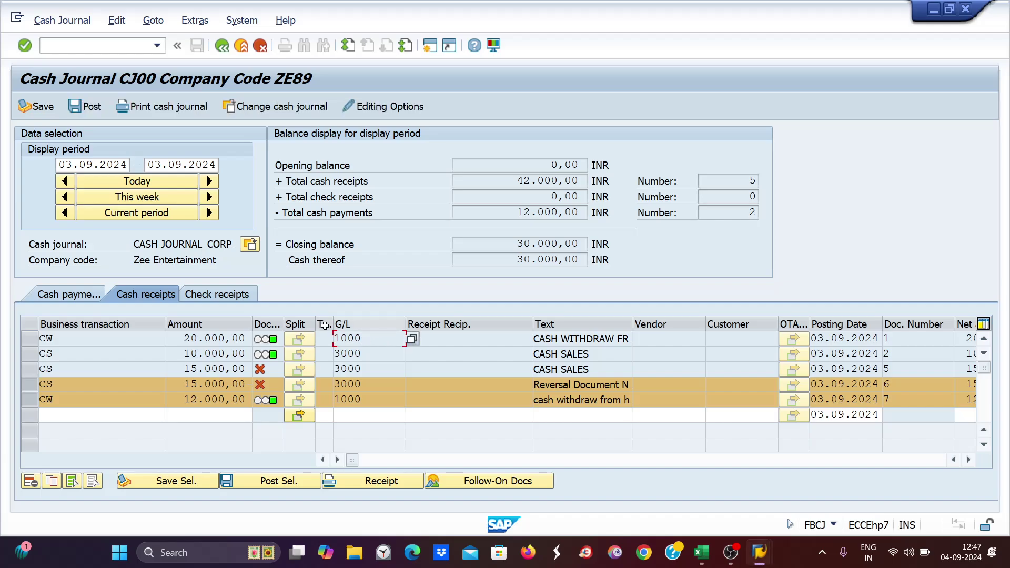
pyautogui.moveTo(373, 340); pyautogui.dragTo(328, 341)
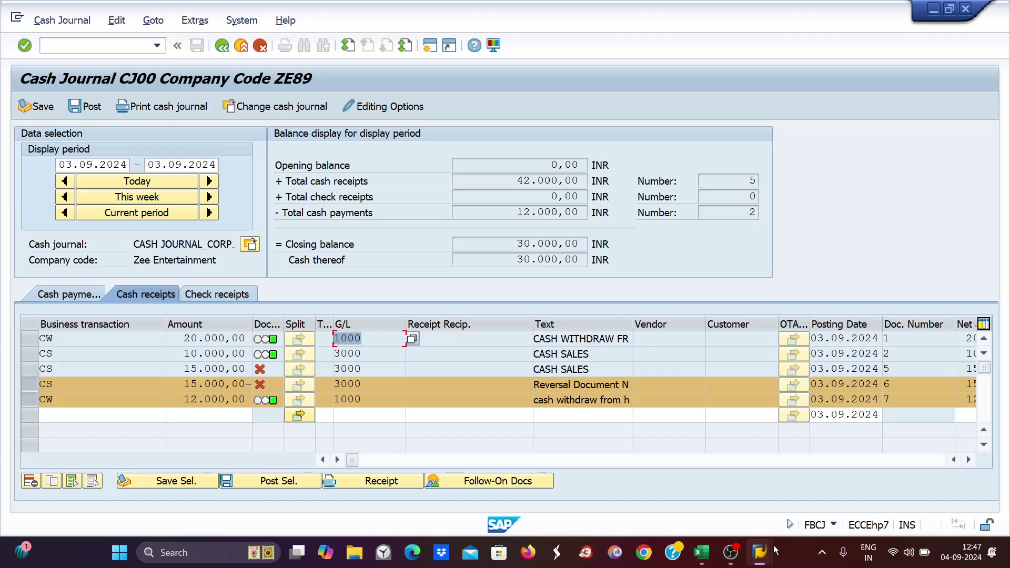
pyautogui.moveTo(775, 550)
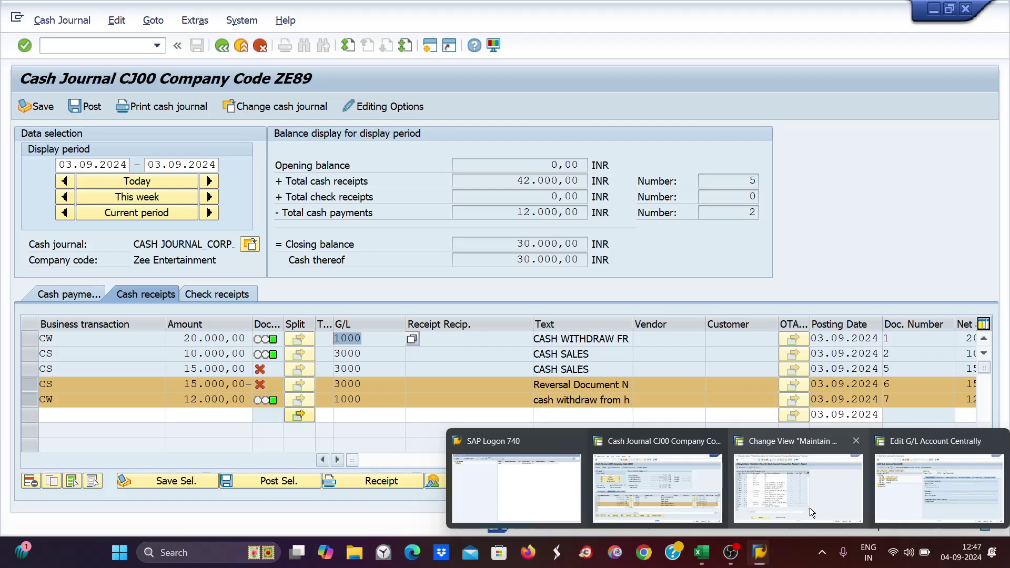
# - Mark the G/L account 1000 of ZE89's CW and CD entries and select the CW row
pyautogui.click(810, 507)
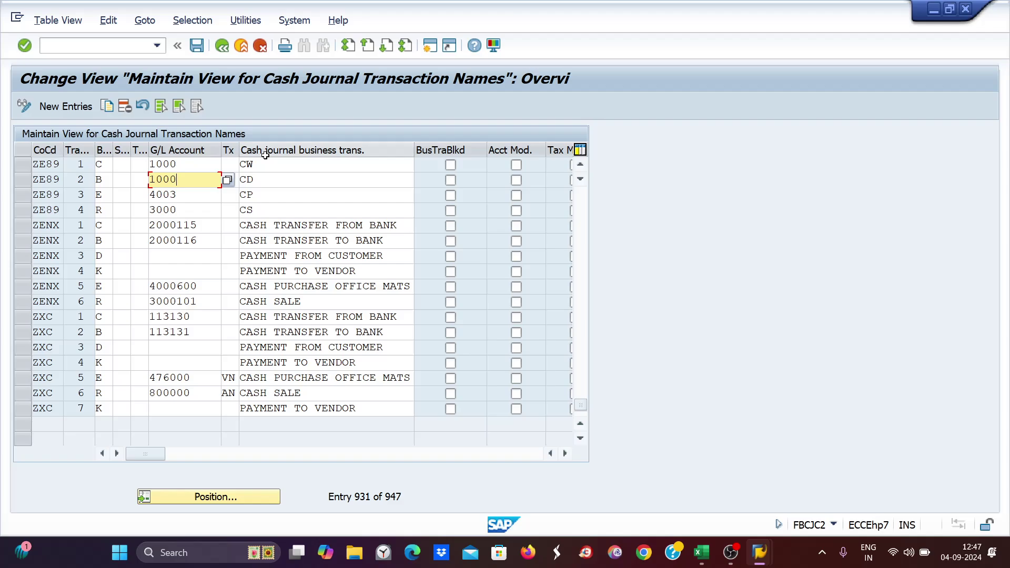
pyautogui.moveTo(182, 164); pyautogui.dragTo(132, 162)
pyautogui.moveTo(208, 182); pyautogui.dragTo(134, 184)
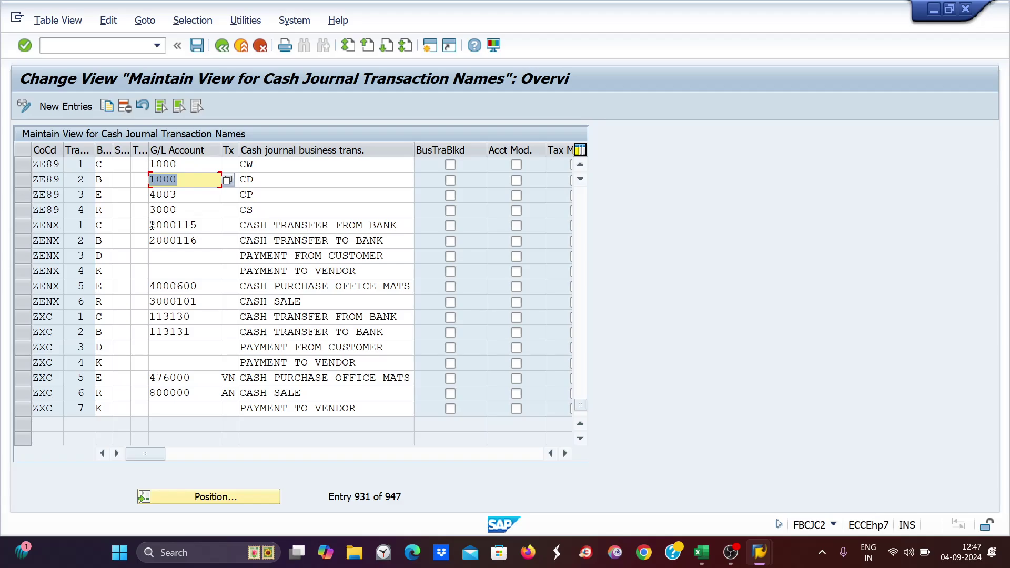
pyautogui.click(25, 165)
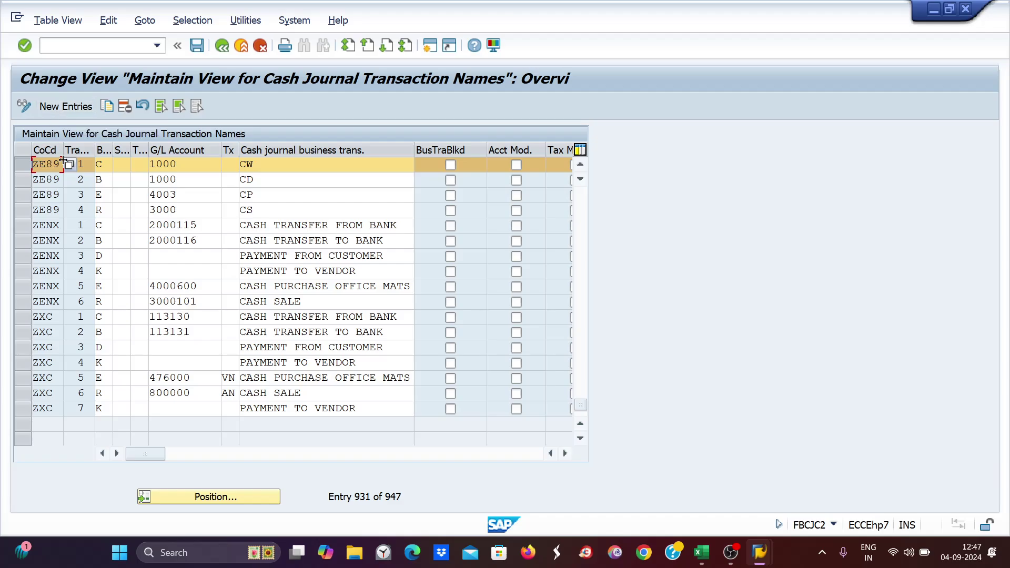
pyautogui.click(57, 111)
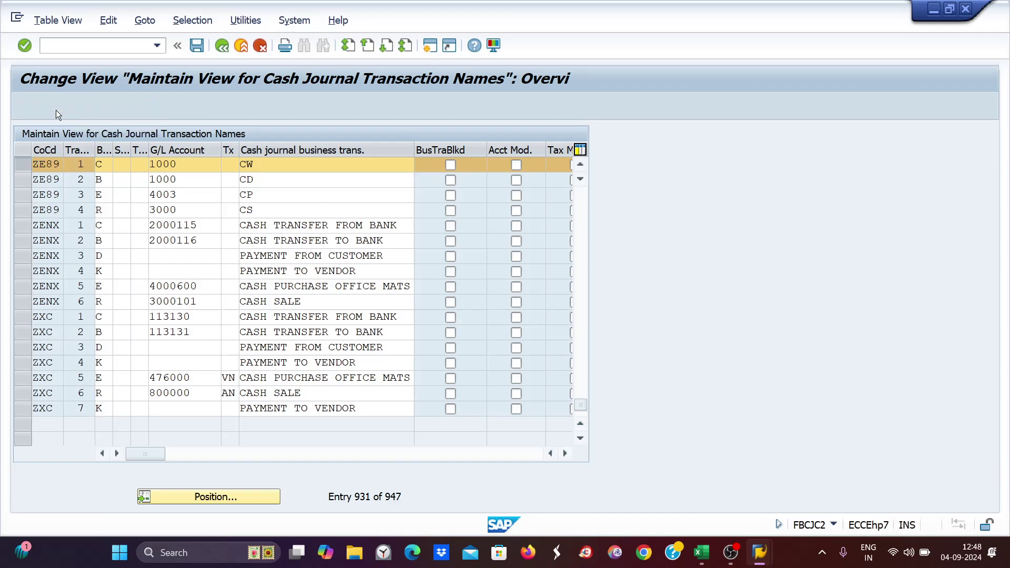
# - Start a new ZE89 entry named CW with long text 'cash withdraw from icici bank'
pyautogui.write('ze89')
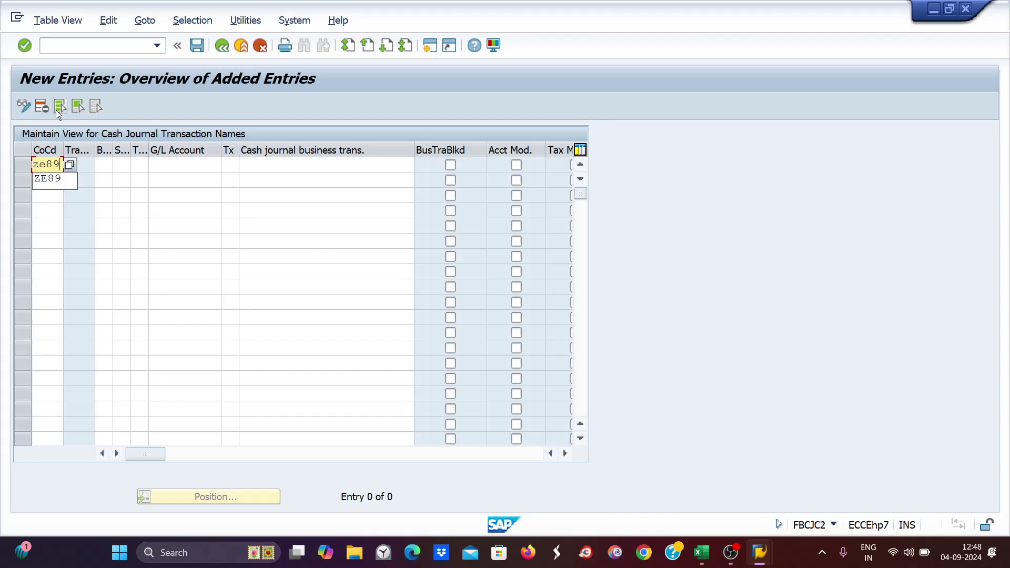
pyautogui.press('Tab')
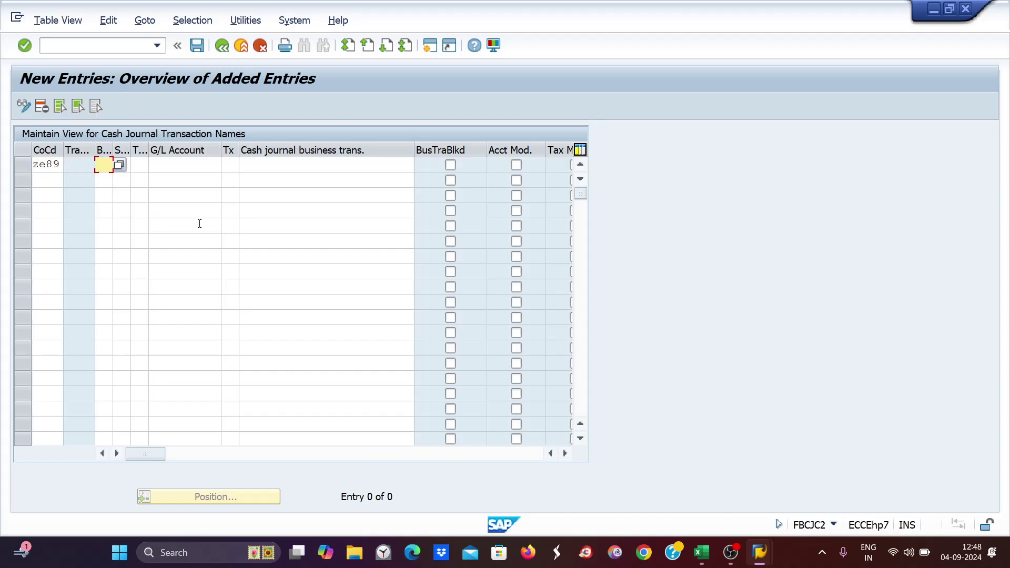
pyautogui.click(284, 163)
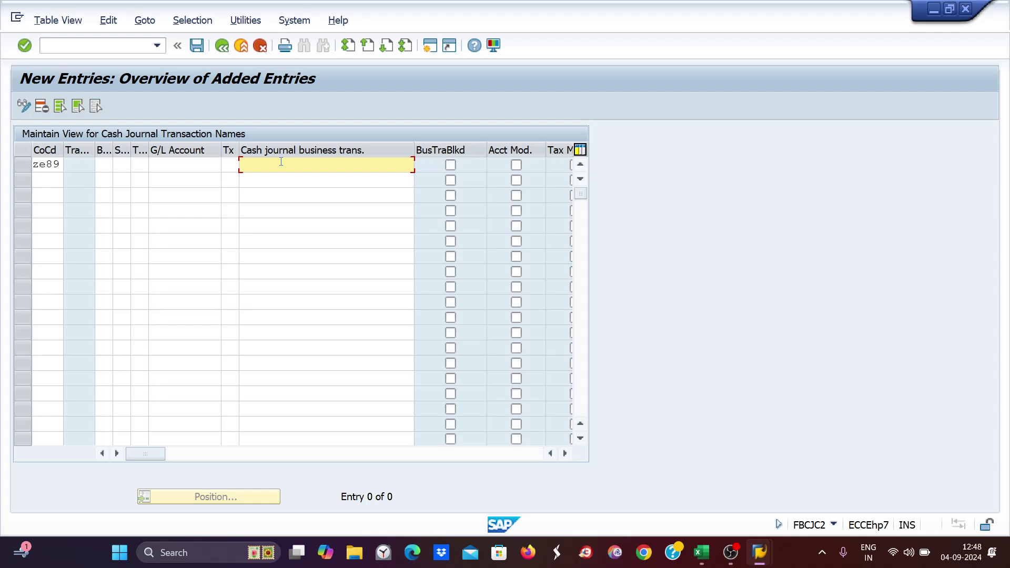
pyautogui.write('cw')
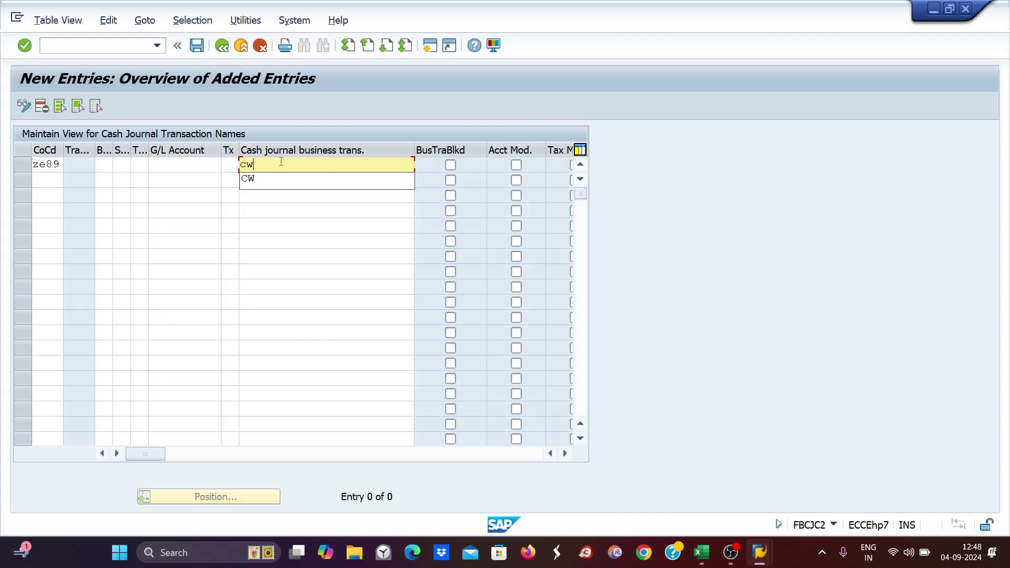
pyautogui.press('BackSpace')
pyautogui.press('BackSpace')
pyautogui.press('Tab')
pyautogui.press('Tab')
pyautogui.press('Tab')
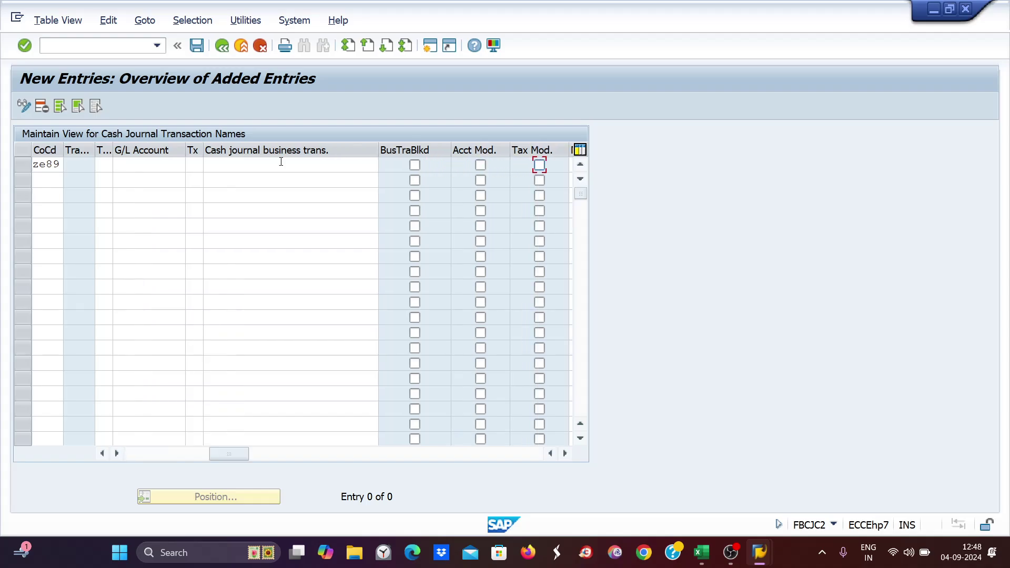
pyautogui.press('Tab')
pyautogui.write('cash ')
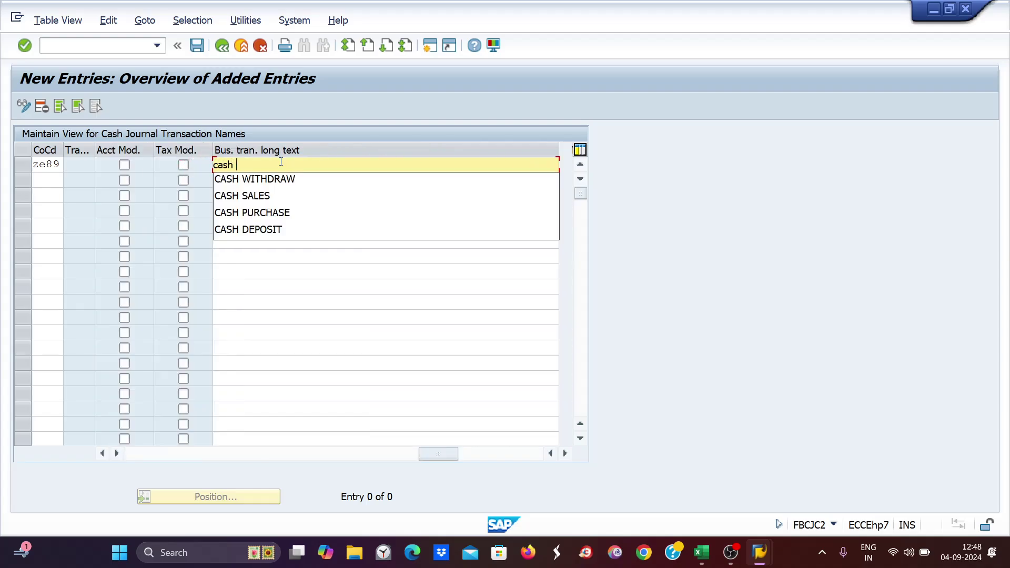
pyautogui.write('withdra')
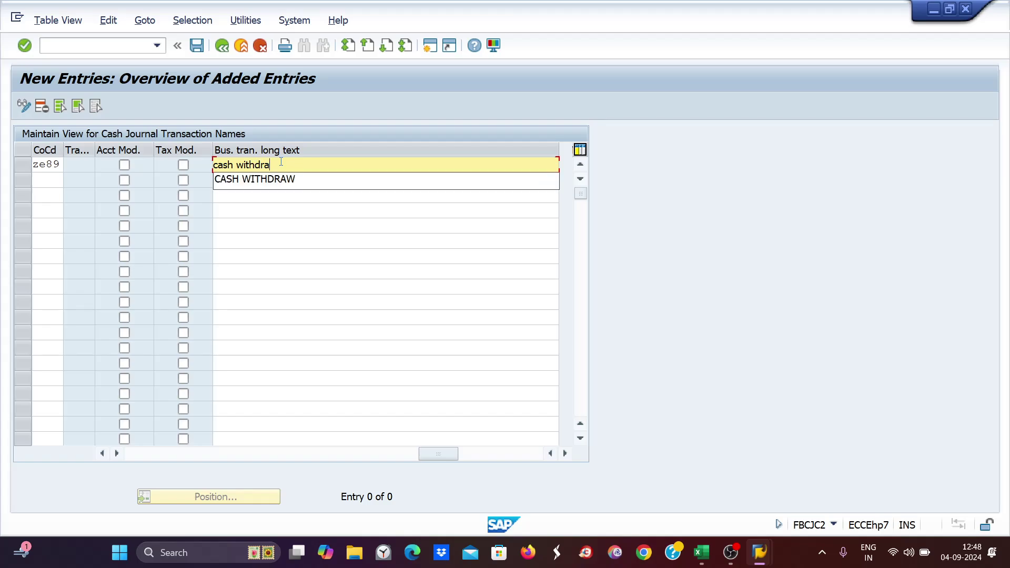
pyautogui.write('w from i')
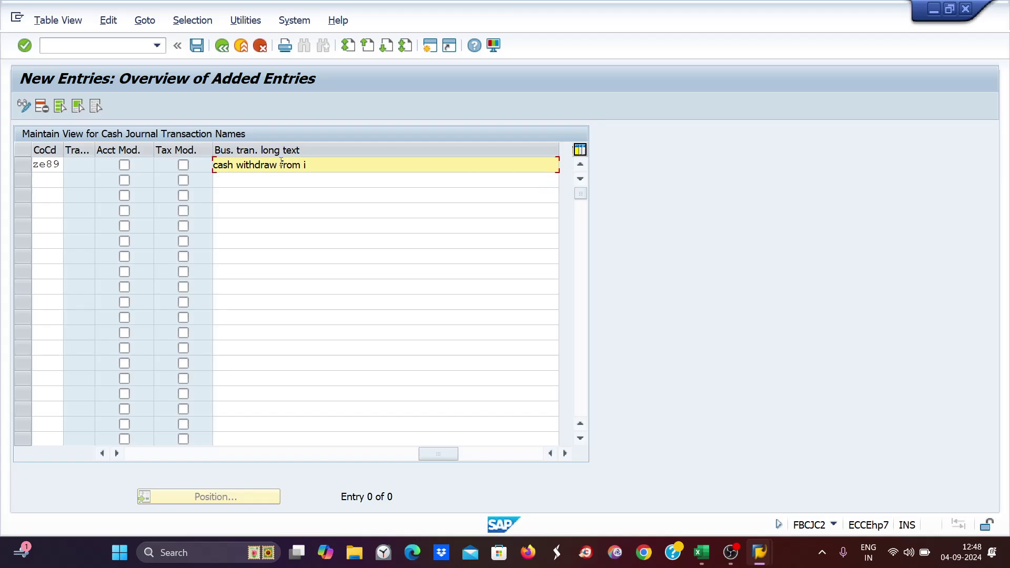
pyautogui.write('cici bank')
pyautogui.moveTo(434, 454); pyautogui.dragTo(317, 455)
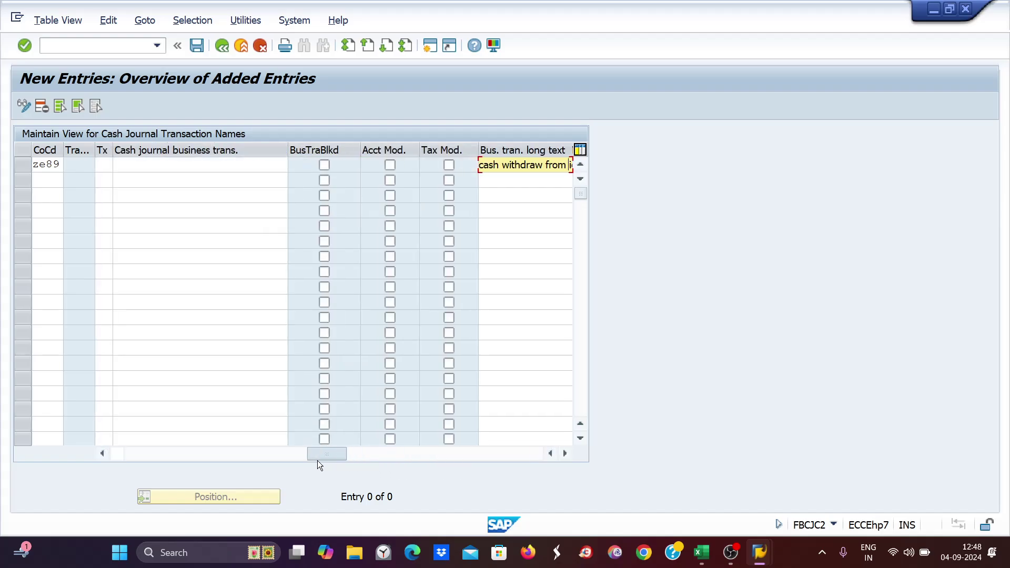
# - Re-enter CW as the business transaction name and reselect it in the first row
pyautogui.click(158, 168)
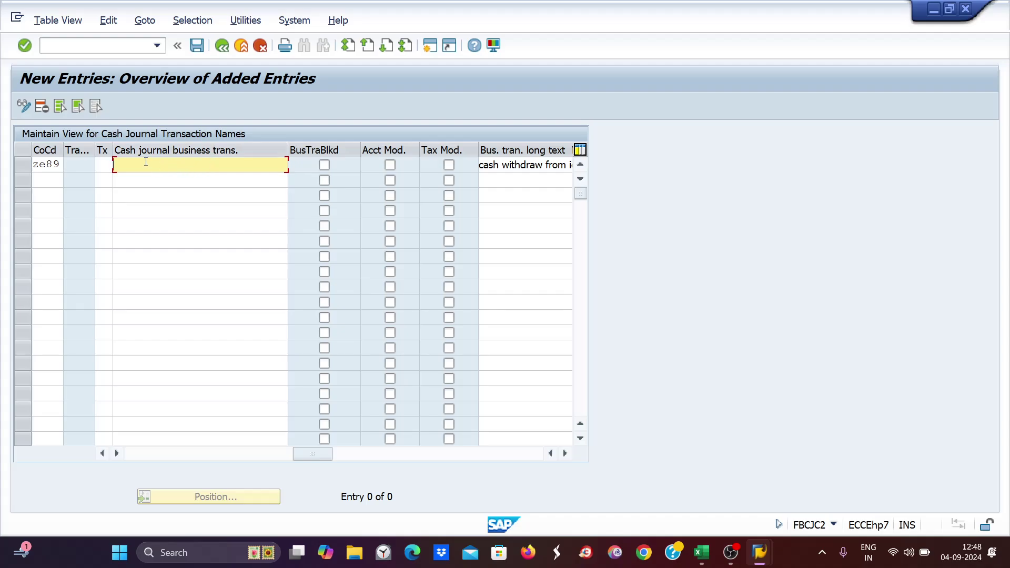
pyautogui.write('cw')
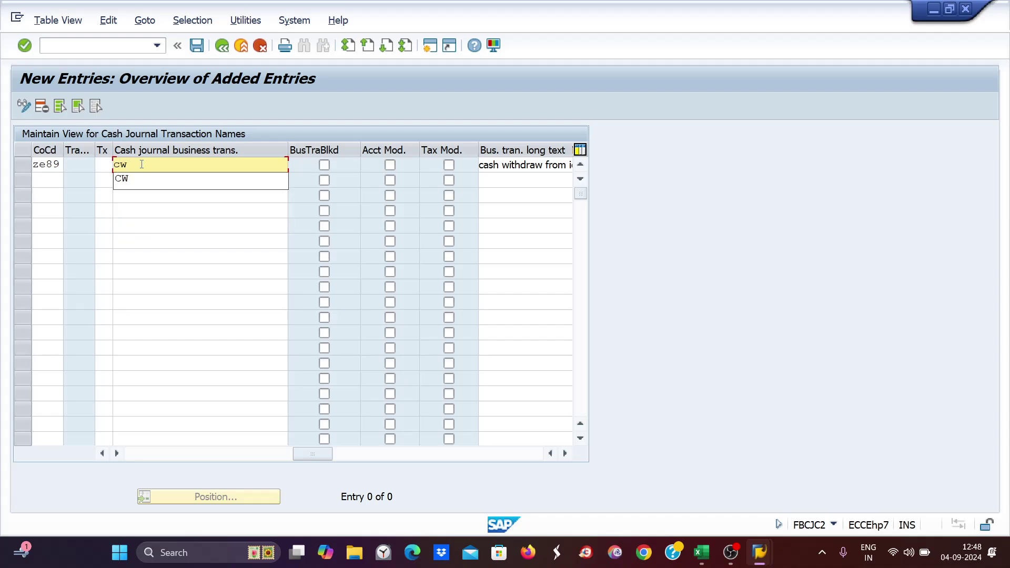
pyautogui.press('Return')
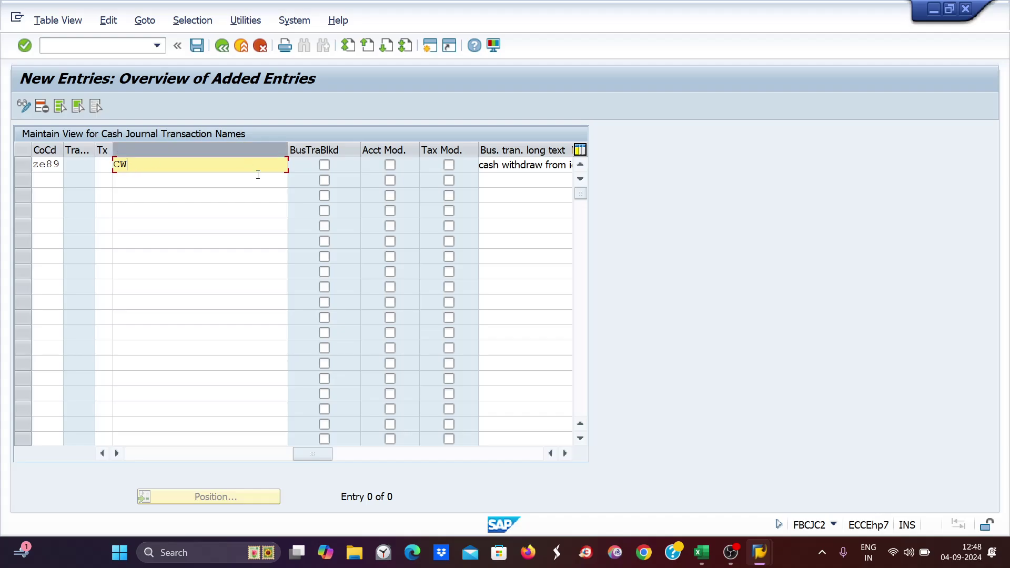
pyautogui.moveTo(327, 453); pyautogui.dragTo(456, 465)
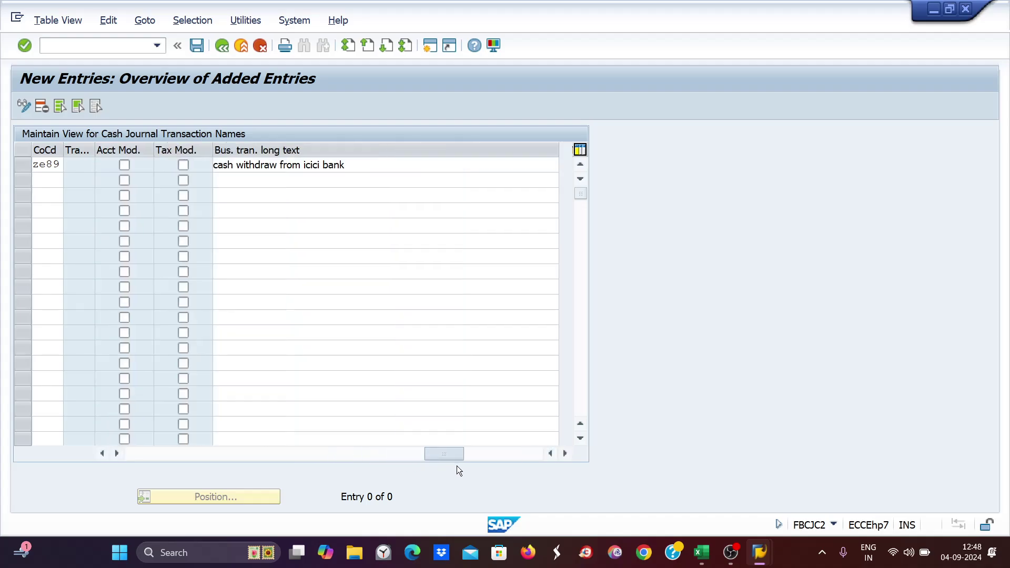
pyautogui.moveTo(354, 171); pyautogui.dragTo(318, 169)
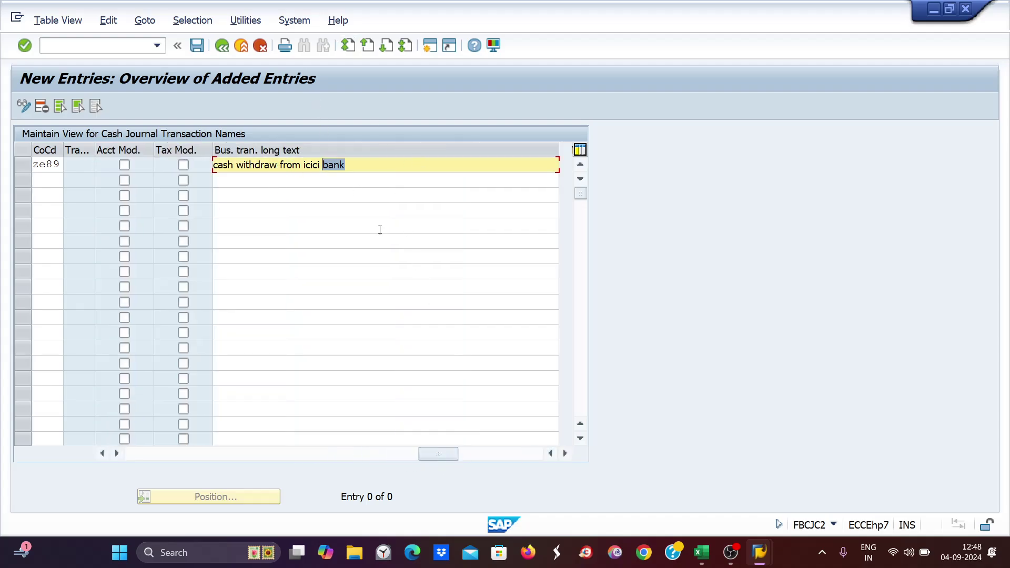
pyautogui.moveTo(429, 455); pyautogui.dragTo(262, 457)
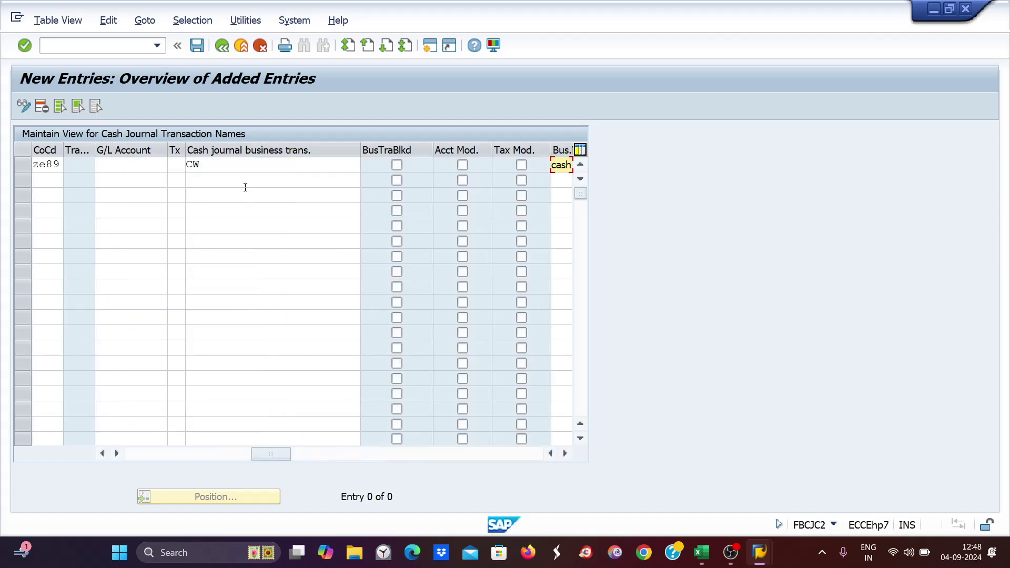
pyautogui.click(218, 164)
pyautogui.click(213, 180)
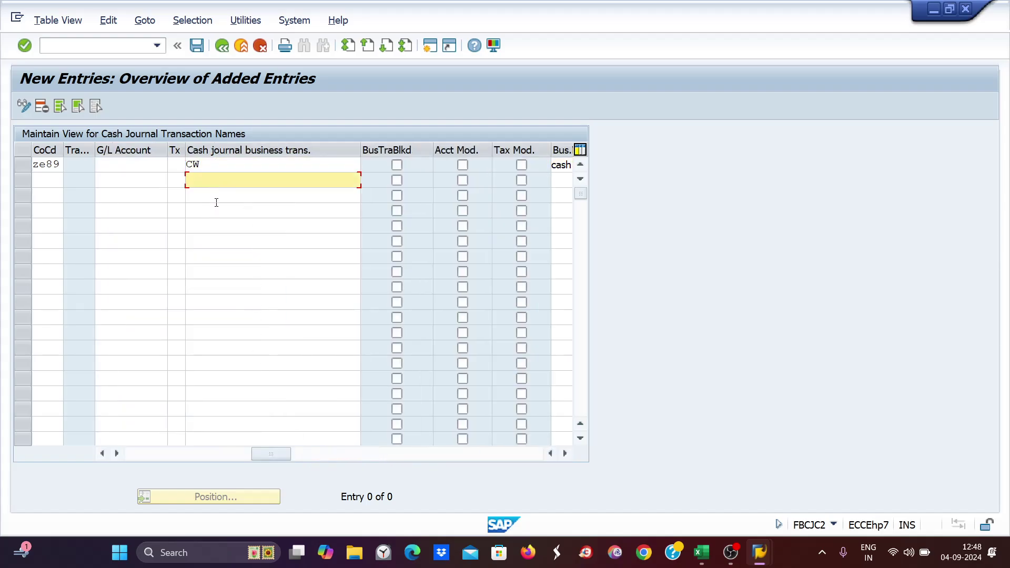
pyautogui.click(216, 196)
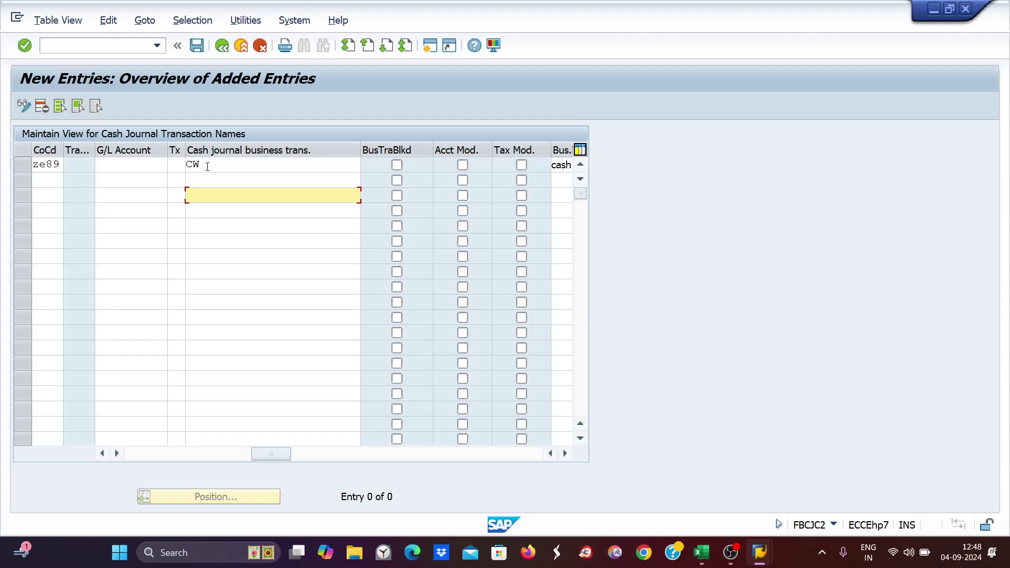
pyautogui.click(208, 166)
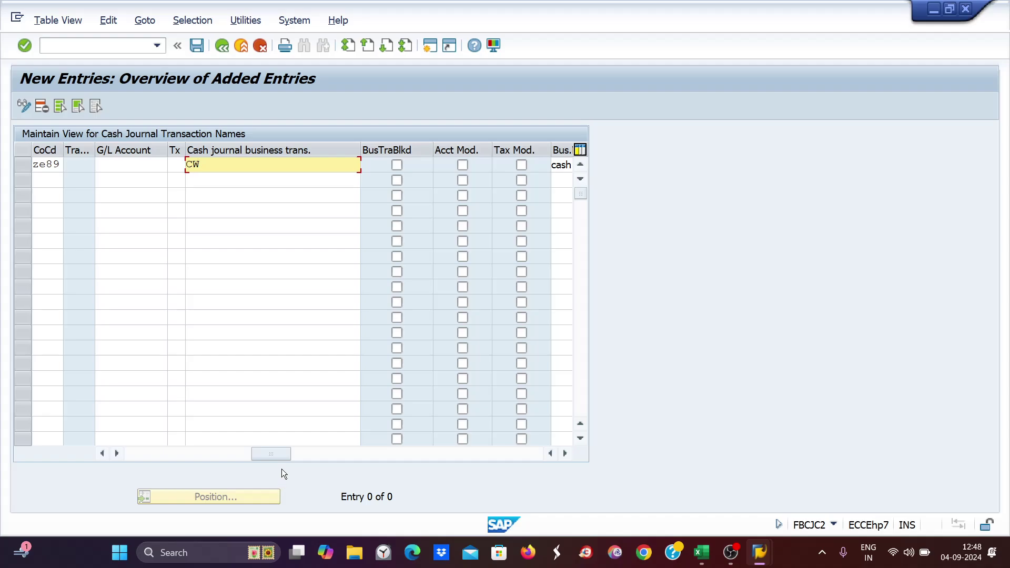
pyautogui.doubleClick(185, 167)
# - Give the entry G/L account 1001 and validate it; it is rejected as CW already exists
pyautogui.click(107, 165)
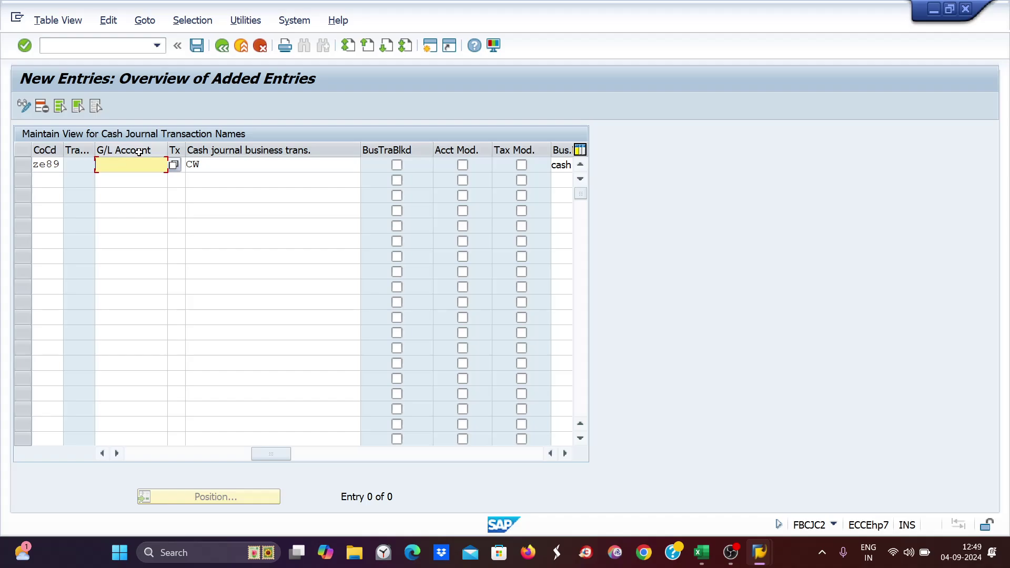
pyautogui.write('1000')
pyautogui.press('BackSpace')
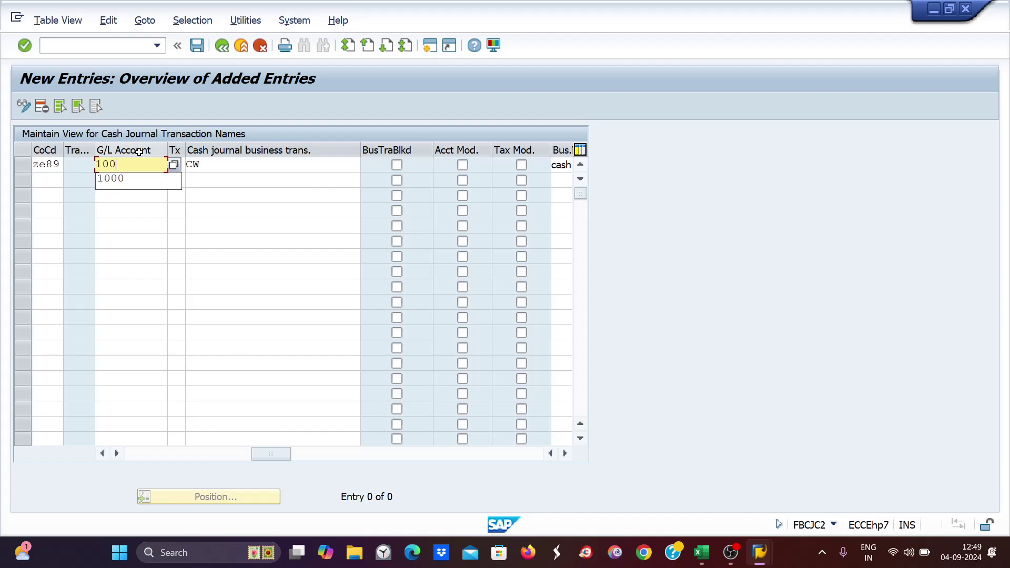
pyautogui.write('1')
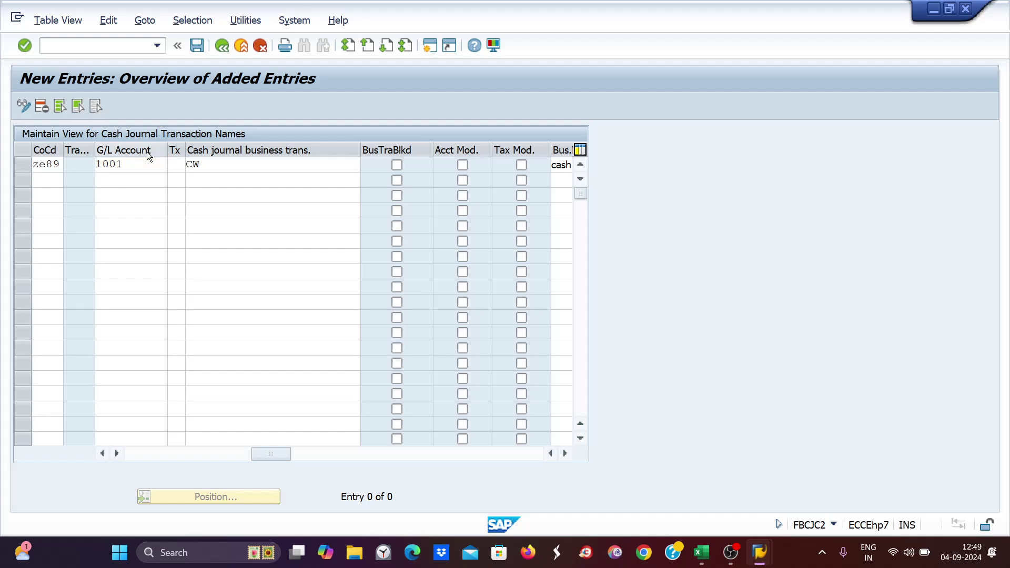
pyautogui.press('Return')
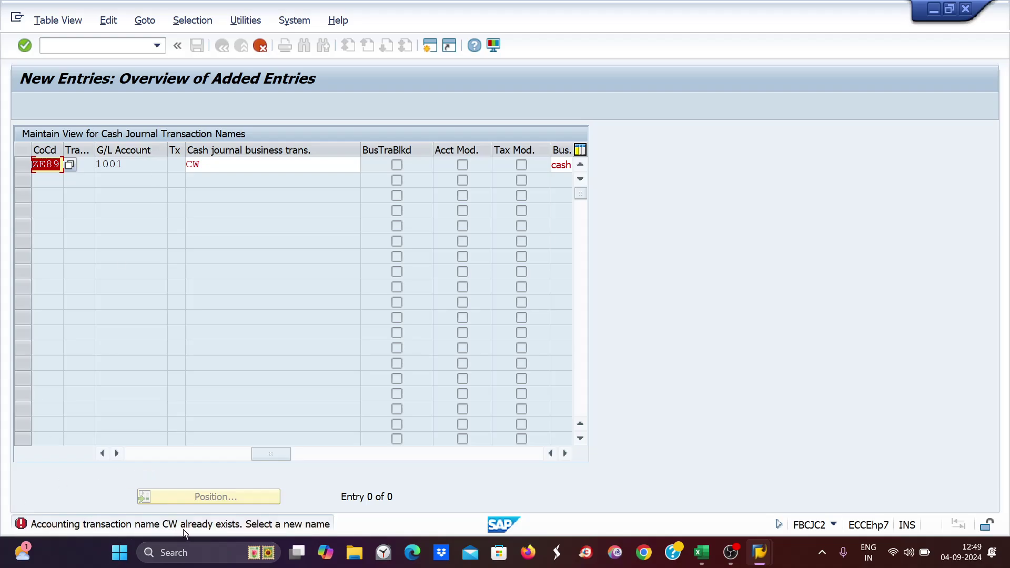
# - Rename the entry to W1 and set type C, Receipt from bank account, so it becomes number 5
pyautogui.click(224, 172)
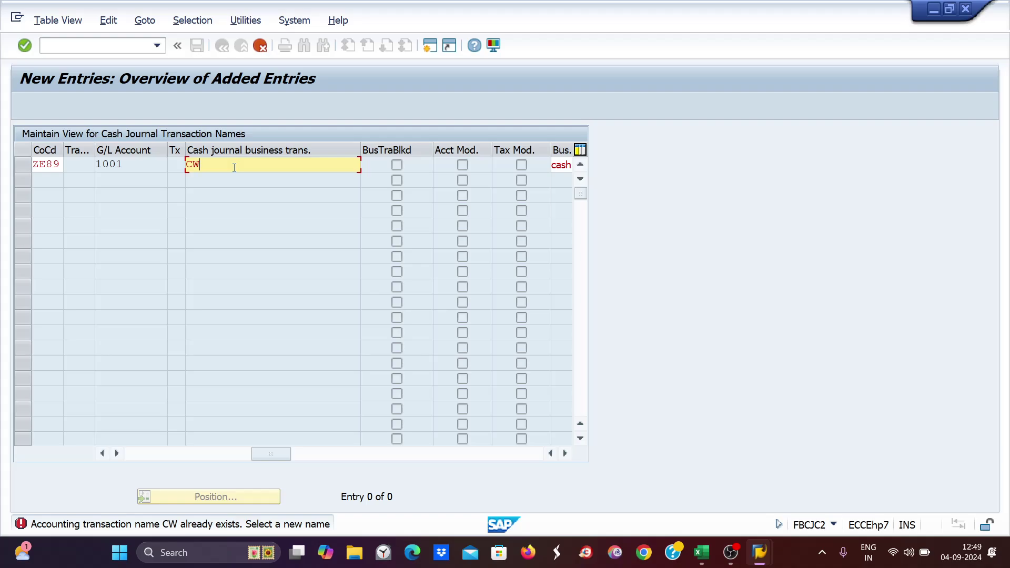
pyautogui.write('1')
pyautogui.press('BackSpace')
pyautogui.press('BackSpace')
pyautogui.press('BackSpace')
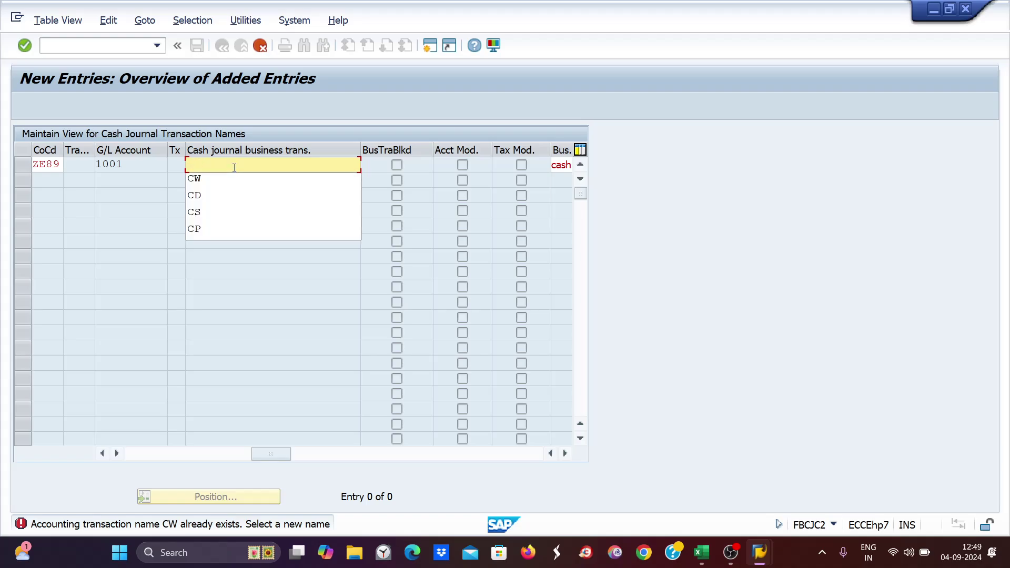
pyautogui.write('w1')
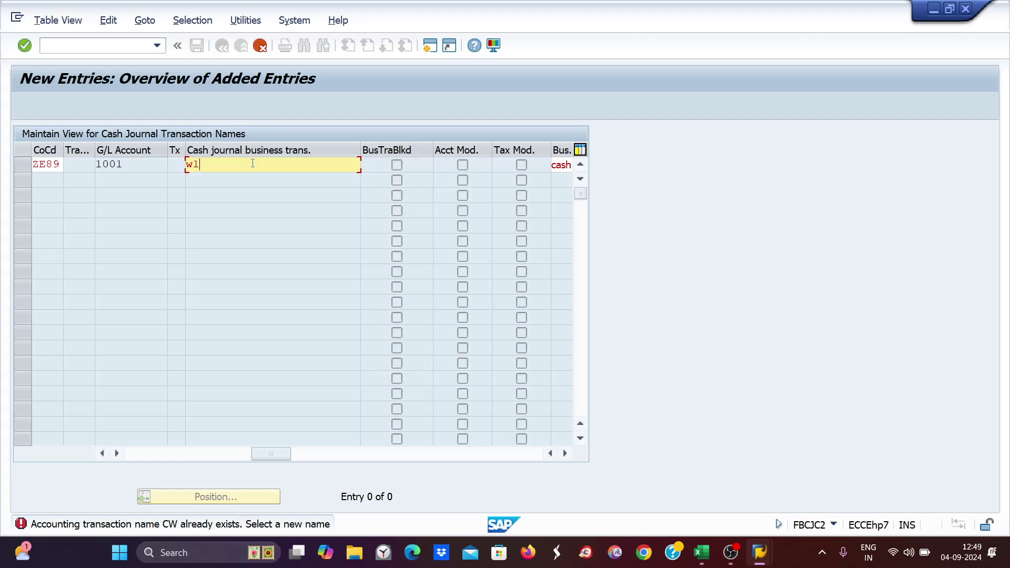
pyautogui.press('Return')
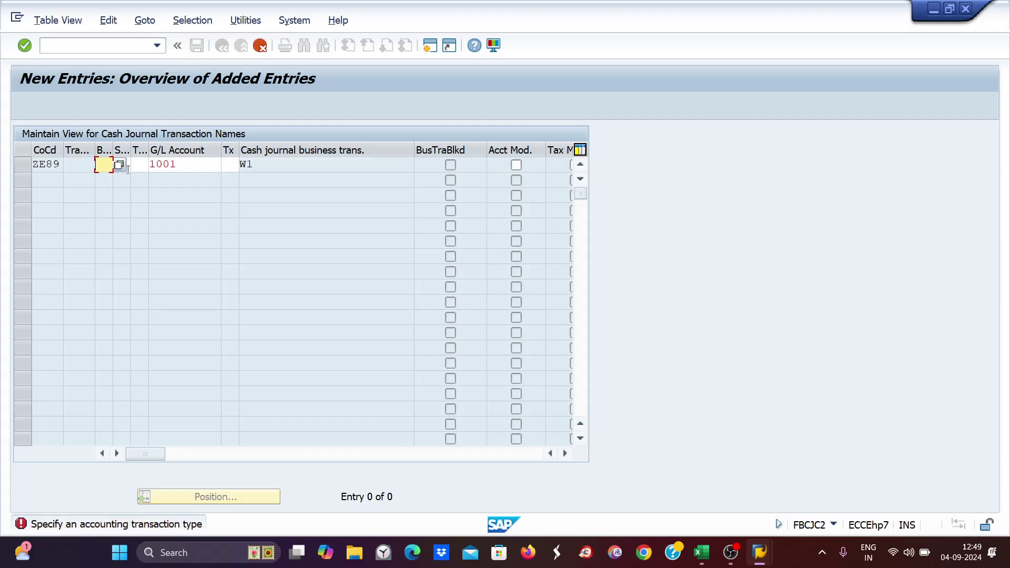
pyautogui.click(118, 167)
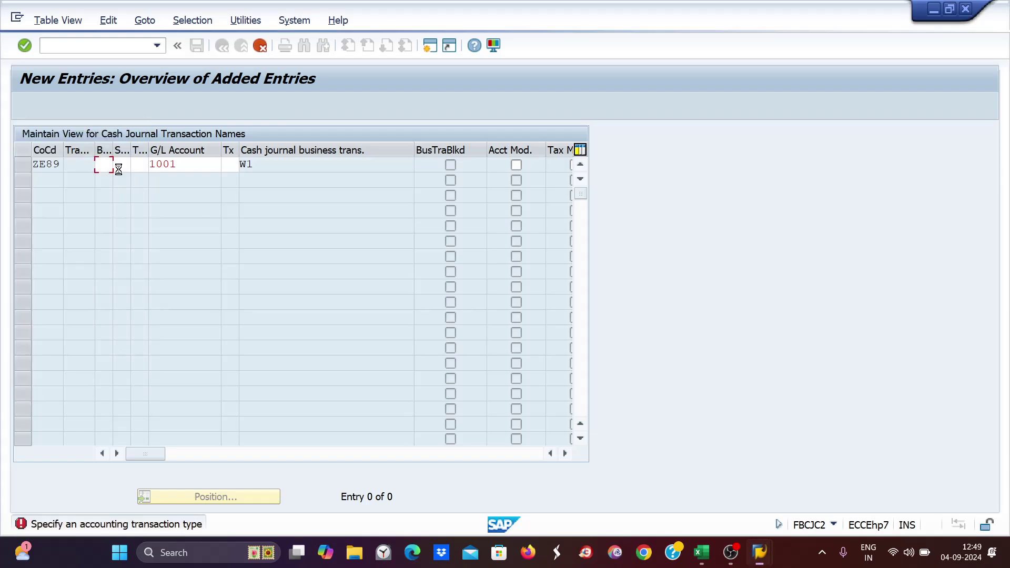
pyautogui.doubleClick(163, 187)
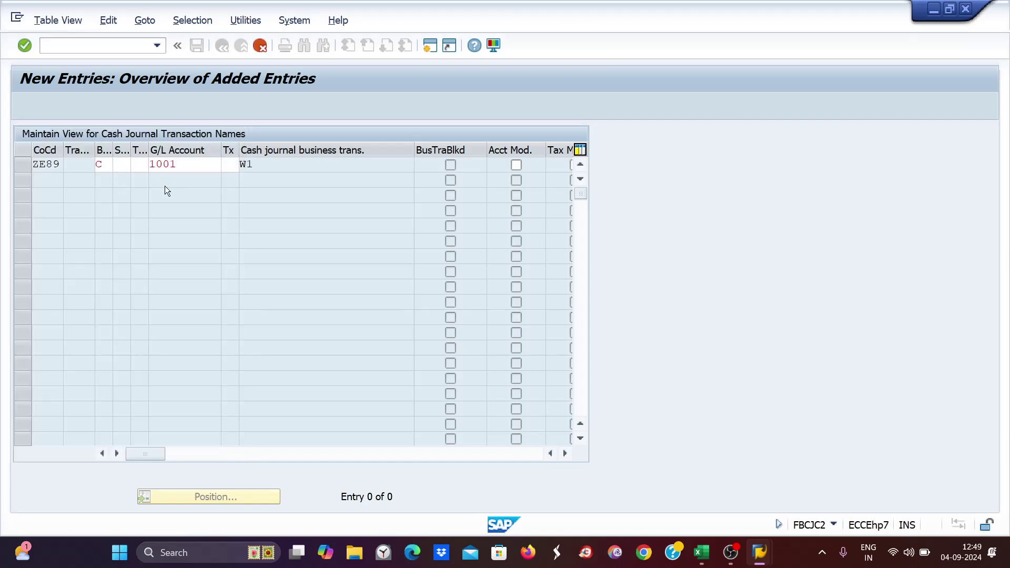
pyautogui.press('Return')
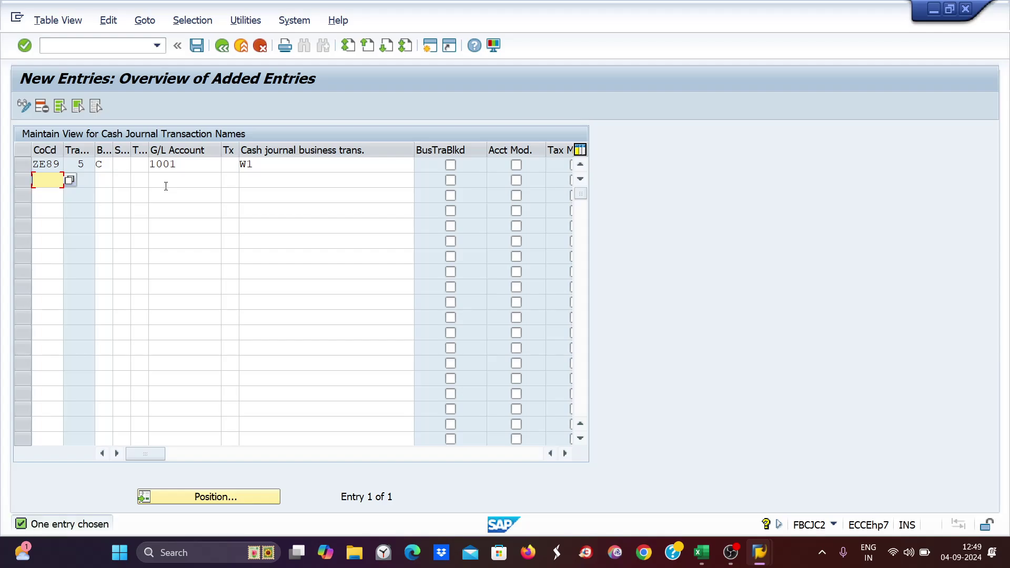
# - Save the W1 entry under a customizing request and return to the transaction names overview
pyautogui.hotkey('ctrl', 's')
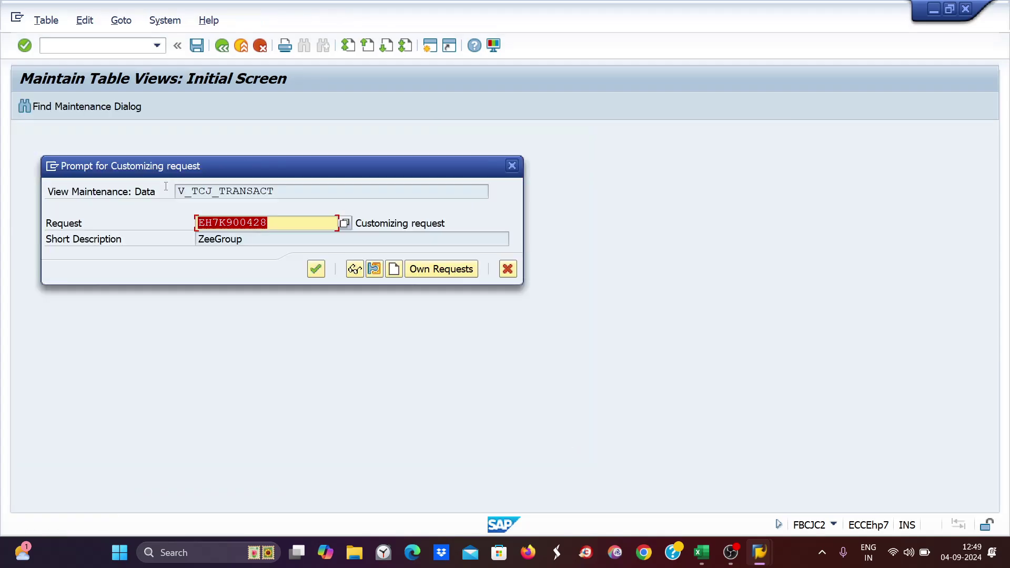
pyautogui.press('Return')
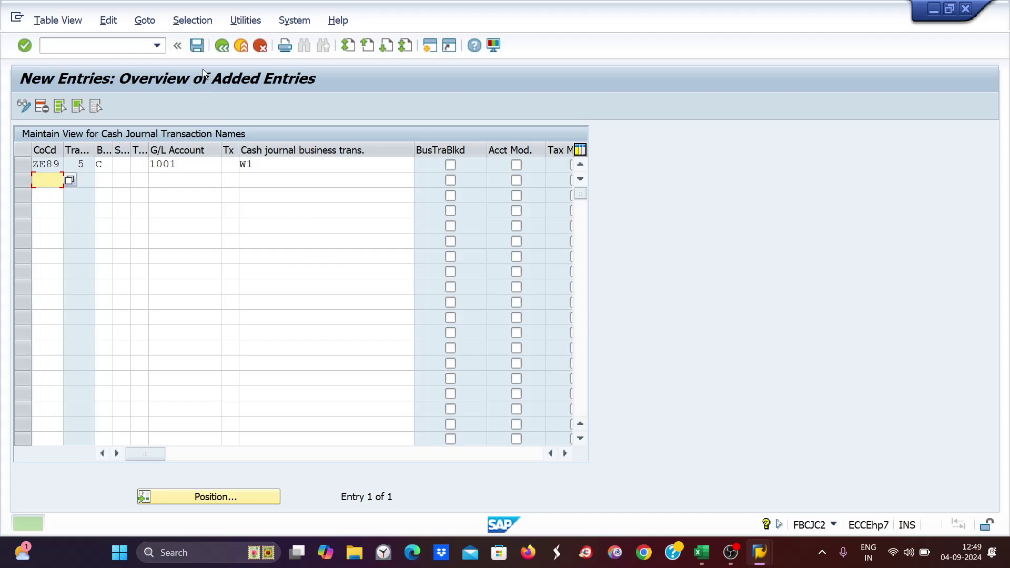
pyautogui.click(223, 45)
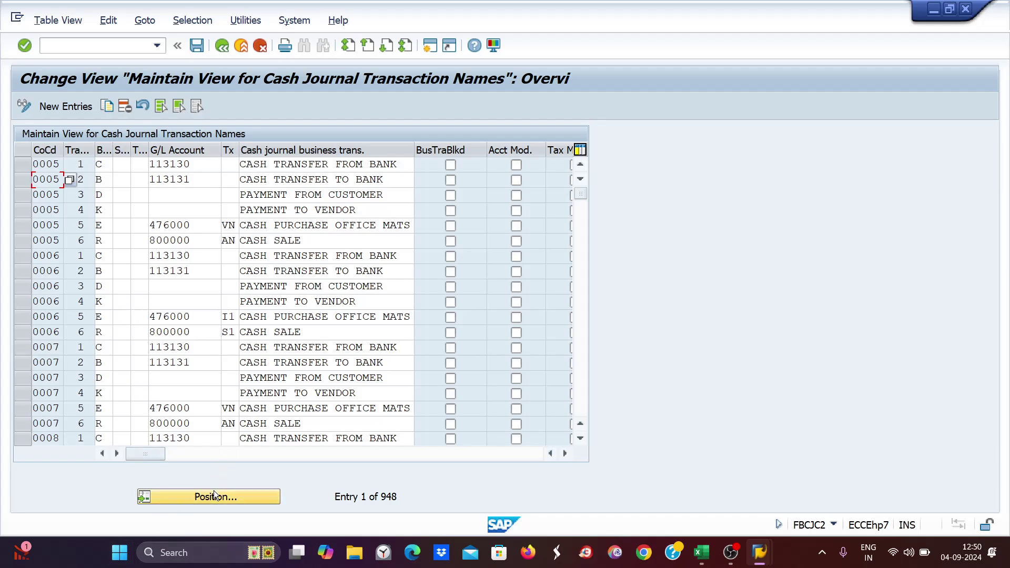
# - Position the list at ZE89 and check the CD entry and new W1 entry on G/L 1001
pyautogui.click(203, 500)
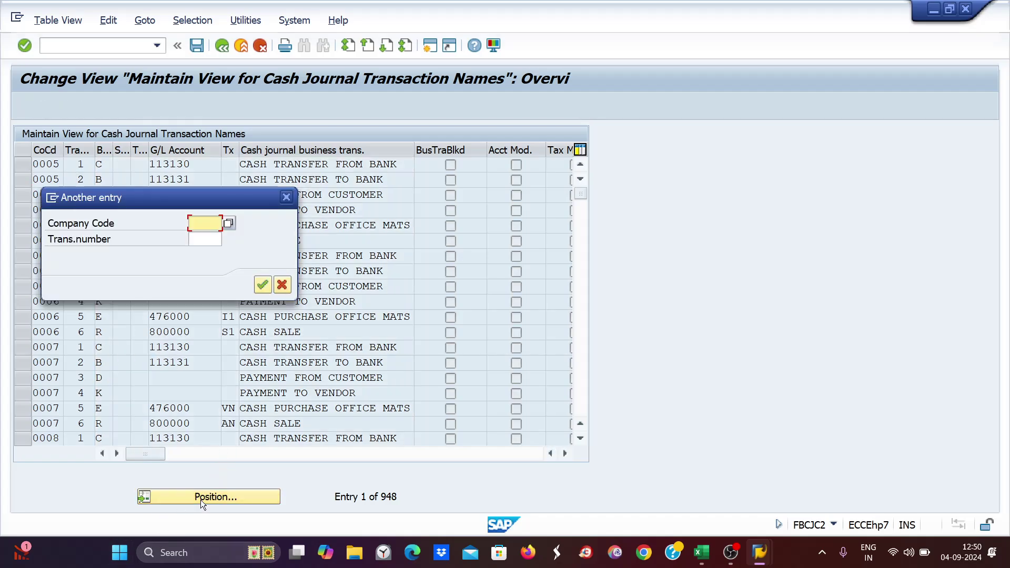
pyautogui.write('ze')
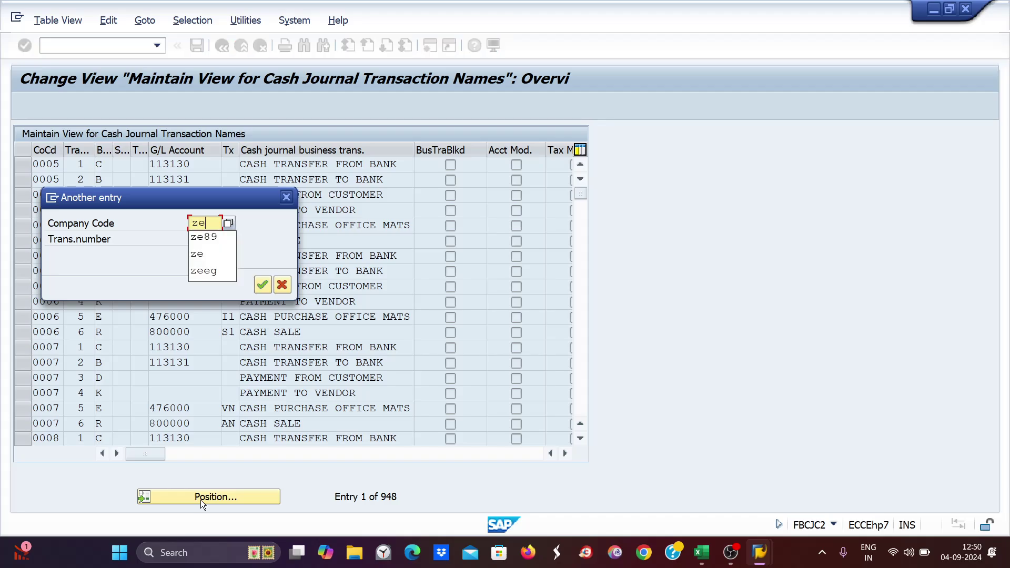
pyautogui.write('89')
pyautogui.press('Return')
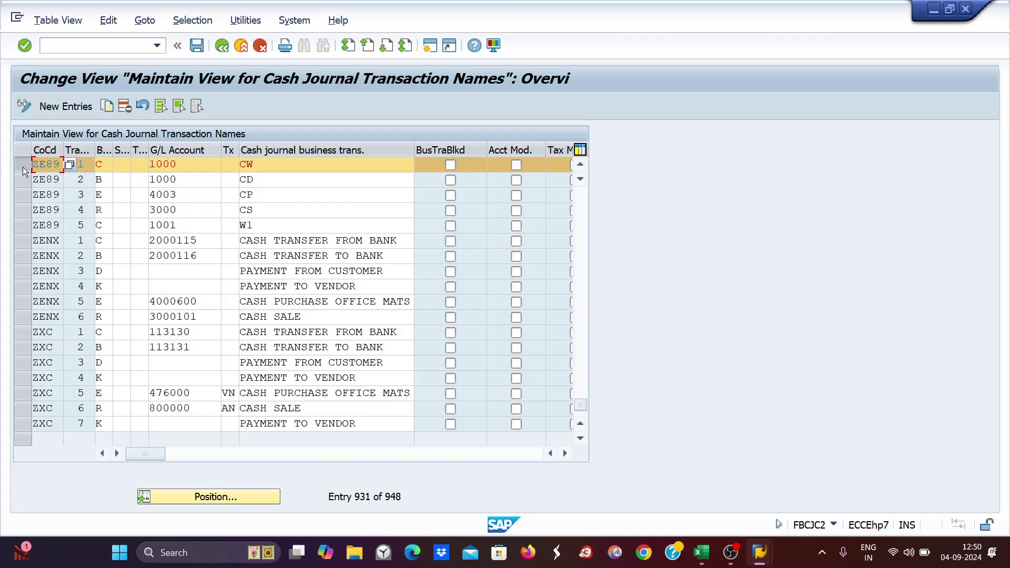
pyautogui.click(16, 181)
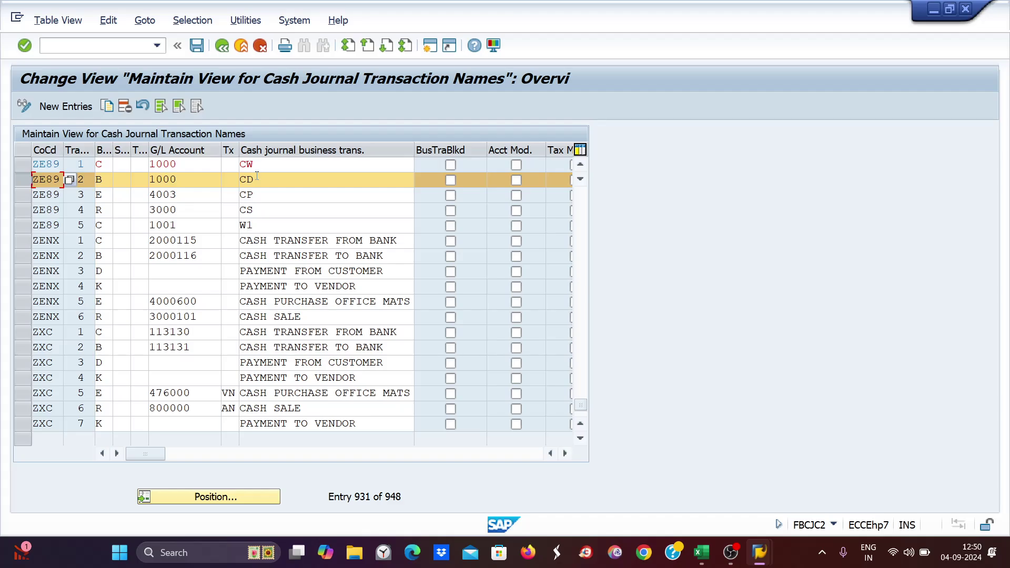
pyautogui.click(252, 225)
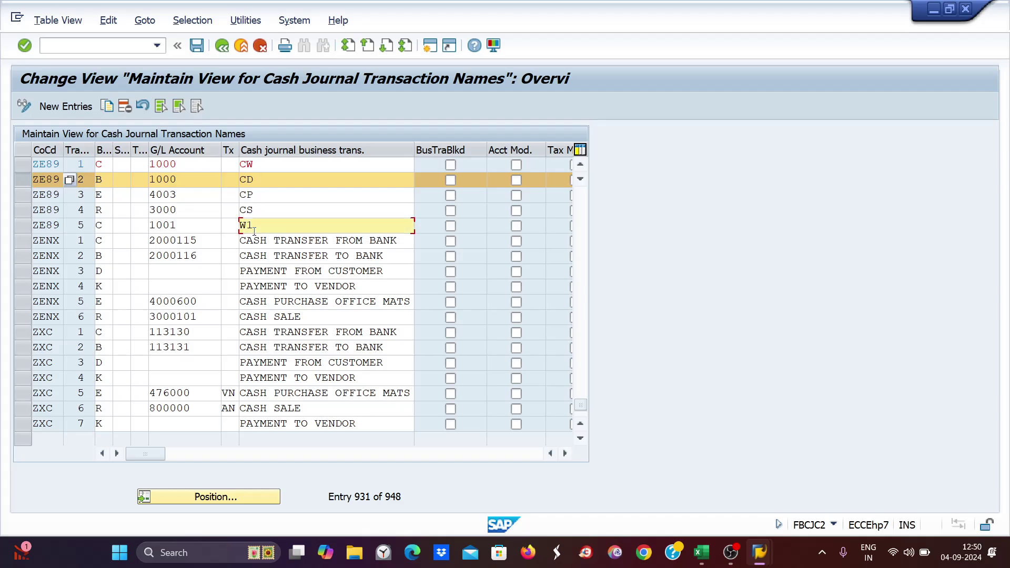
pyautogui.click(185, 225)
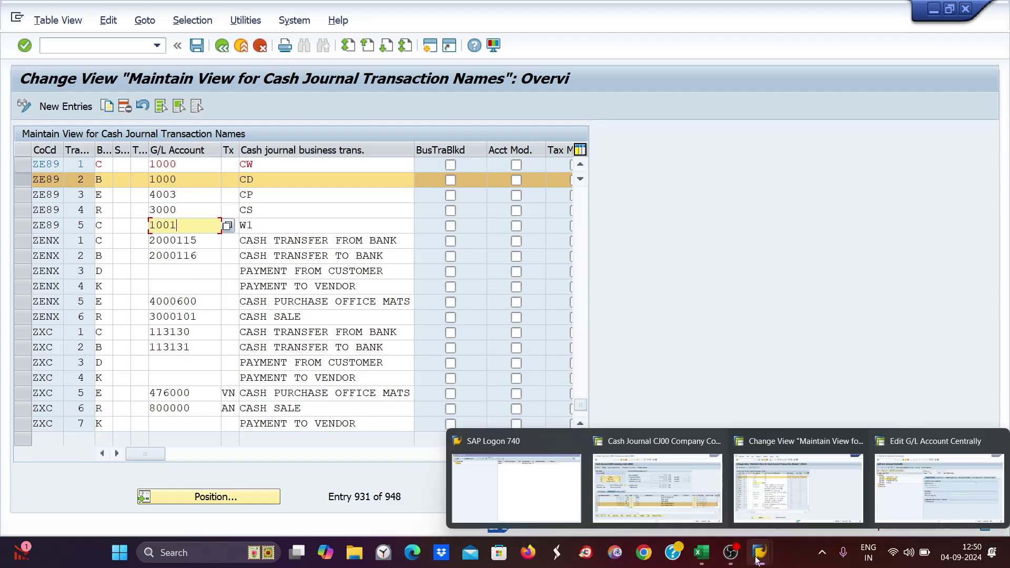
pyautogui.moveTo(758, 556)
pyautogui.click(683, 491)
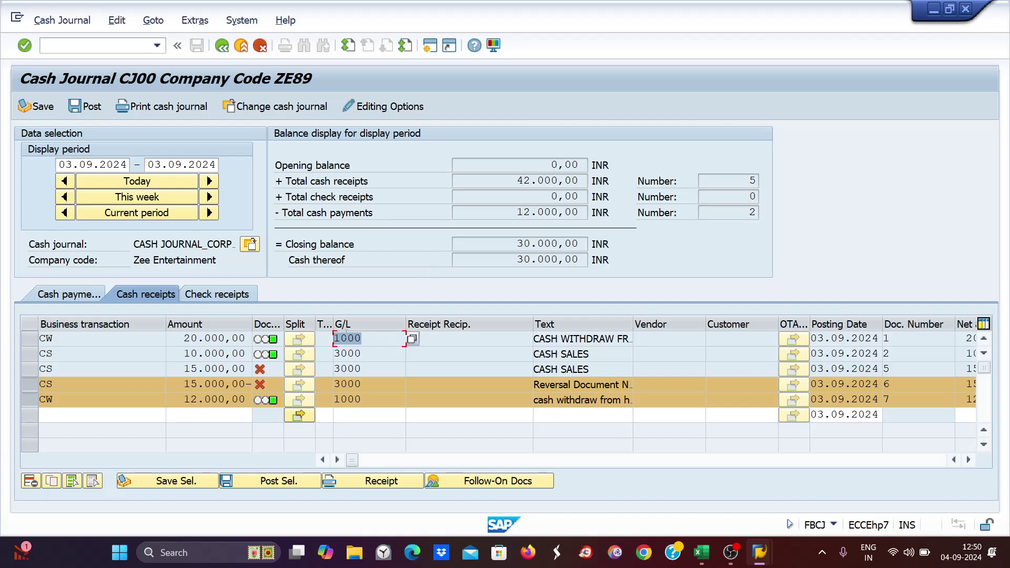
# - Inspect G/L account 1000 on the first CW receipt row, then return to the FBCJC2 transaction names window
pyautogui.click(366, 341)
pyautogui.doubleClick(350, 338)
pyautogui.hotkey('alt', 'Tab')
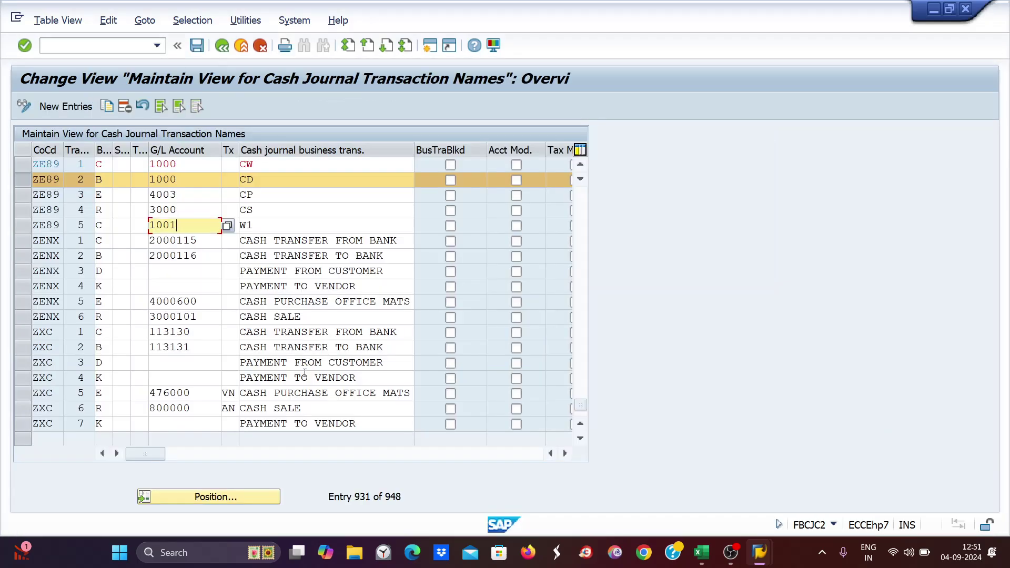
# - Review ZE89's CS and W1 entries, checking W1's G/L account 1001, then clear the row selections
pyautogui.click(22, 210)
pyautogui.click(23, 225)
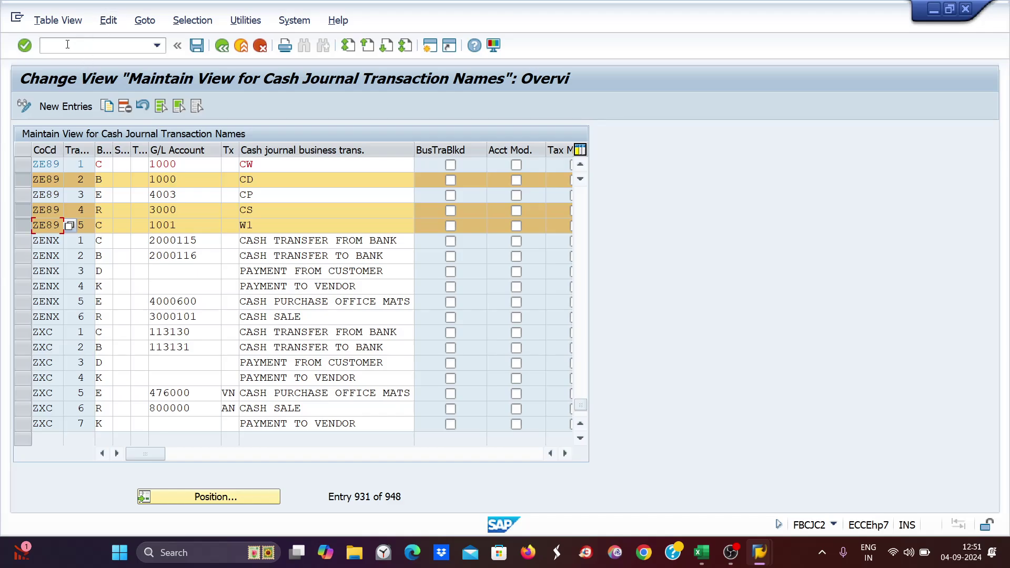
pyautogui.click(166, 225)
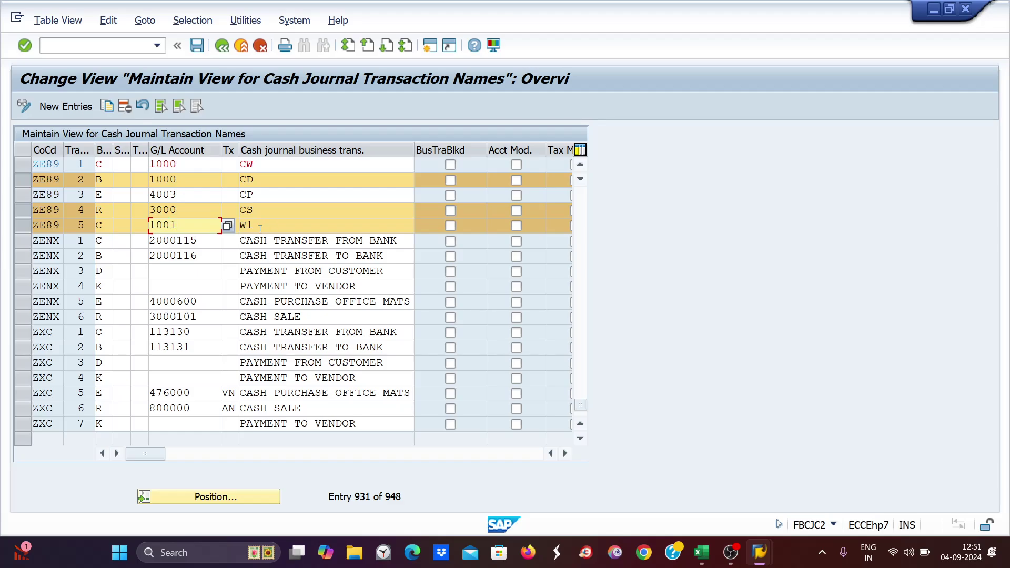
pyautogui.click(18, 226)
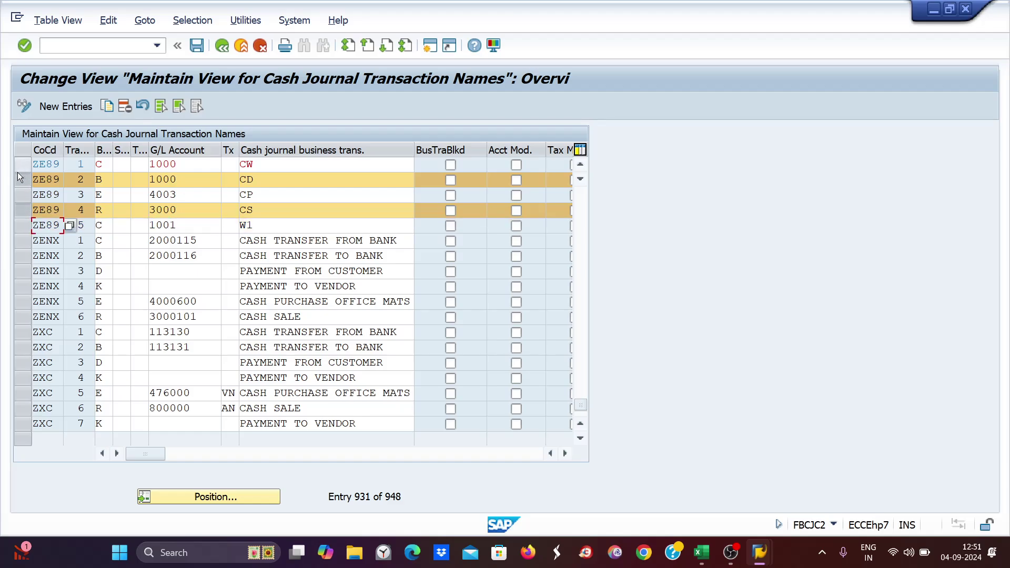
pyautogui.click(23, 209)
pyautogui.click(25, 181)
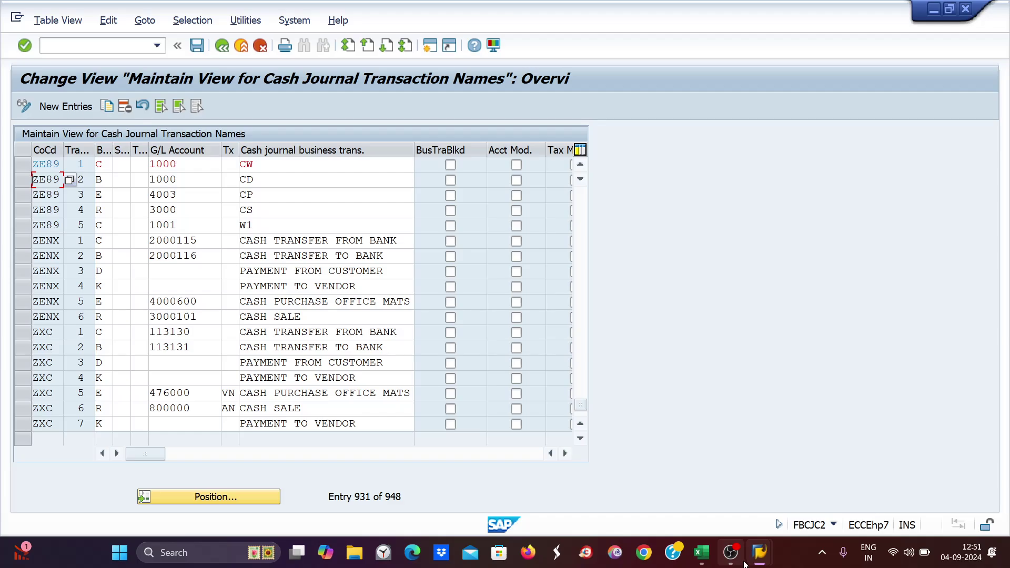
pyautogui.moveTo(773, 564)
pyautogui.click(702, 486)
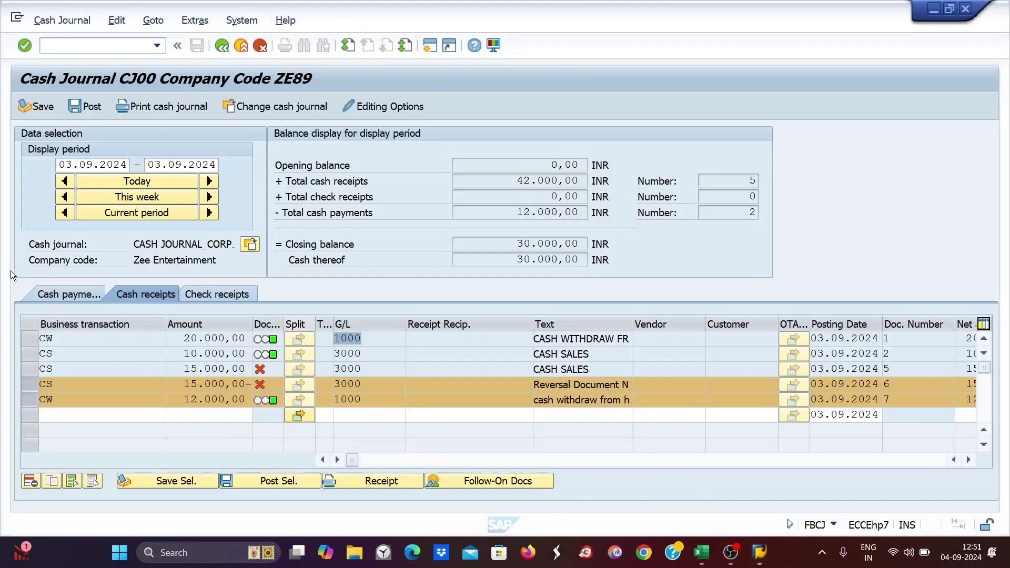
pyautogui.click(68, 45)
pyautogui.write('/n')
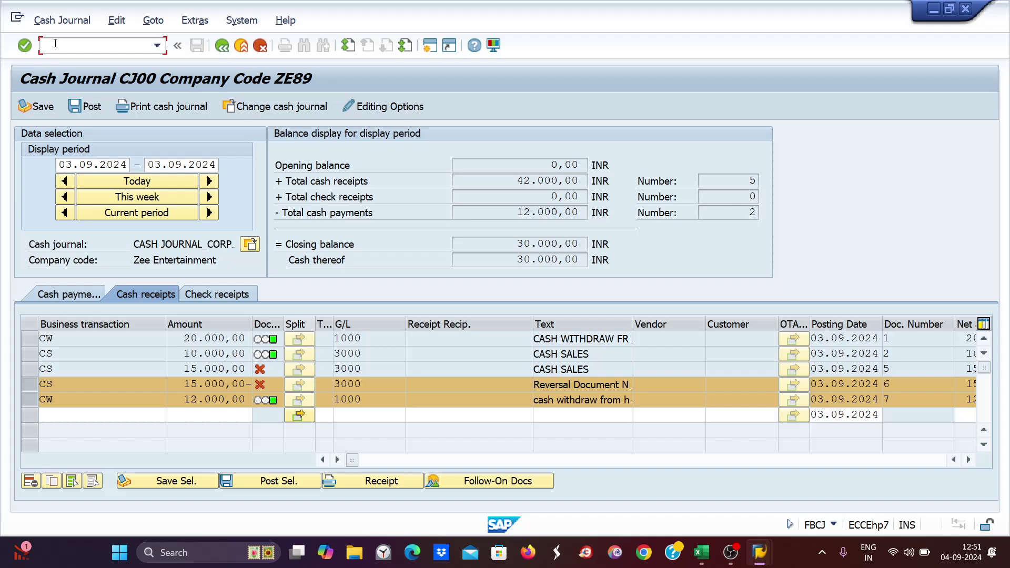
pyautogui.write('fbcj')
pyautogui.press('Return')
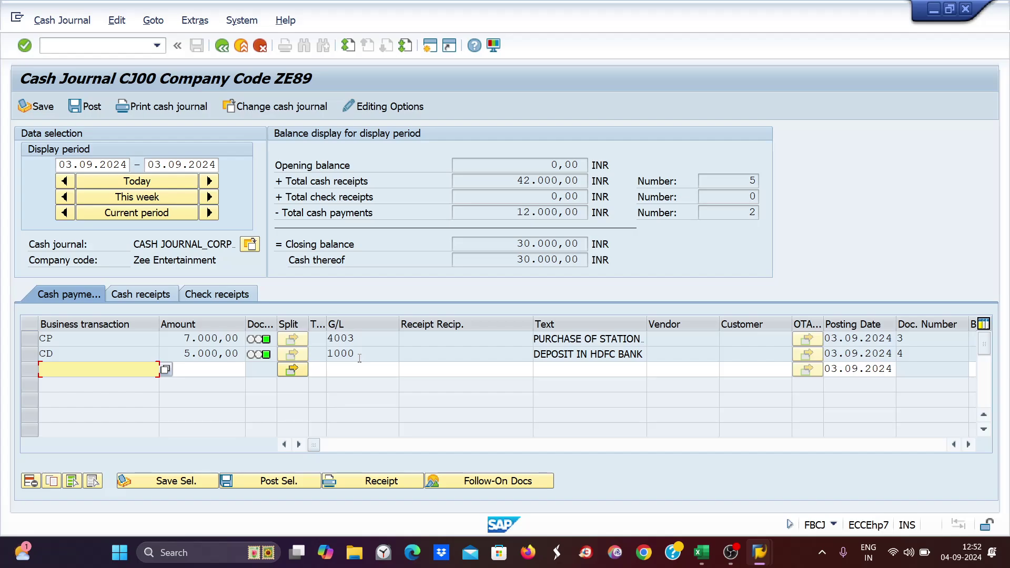
pyautogui.hotkey('alt', 'Tab')
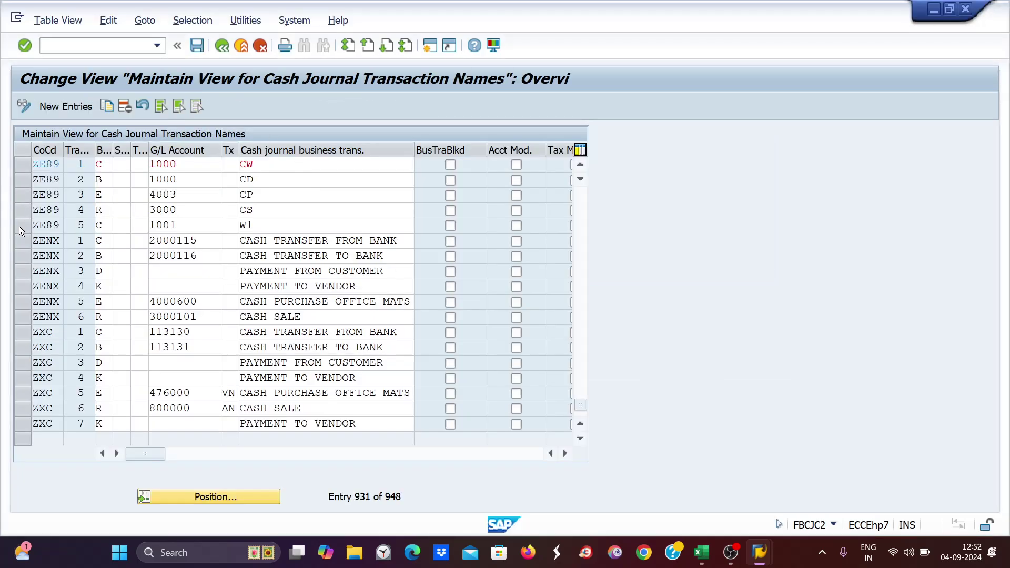
# - Delete ZE89's W1 transaction (G/L 1001), confirm the deletion, and save the table
pyautogui.click(18, 226)
pyautogui.click(126, 107)
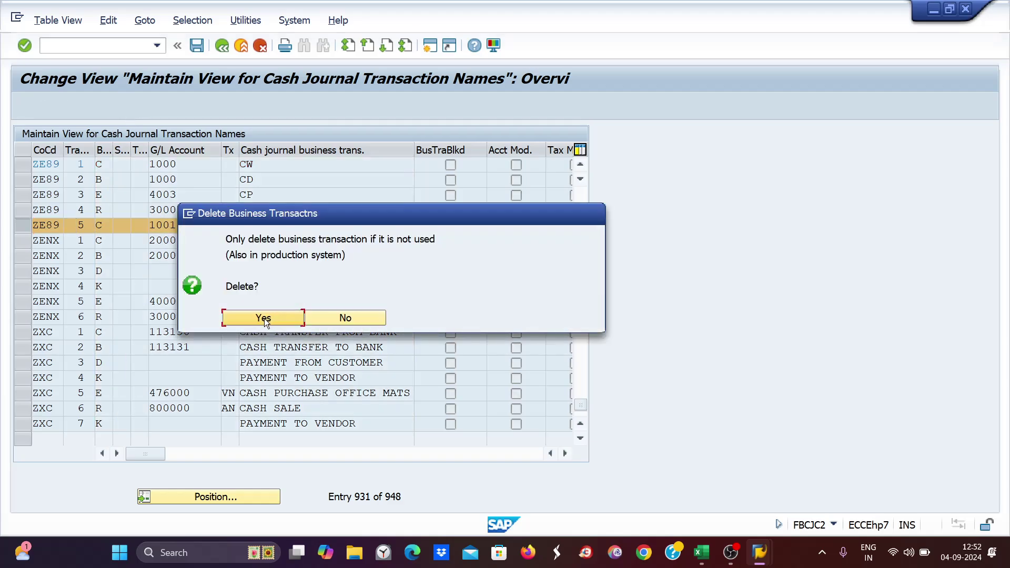
pyautogui.click(261, 322)
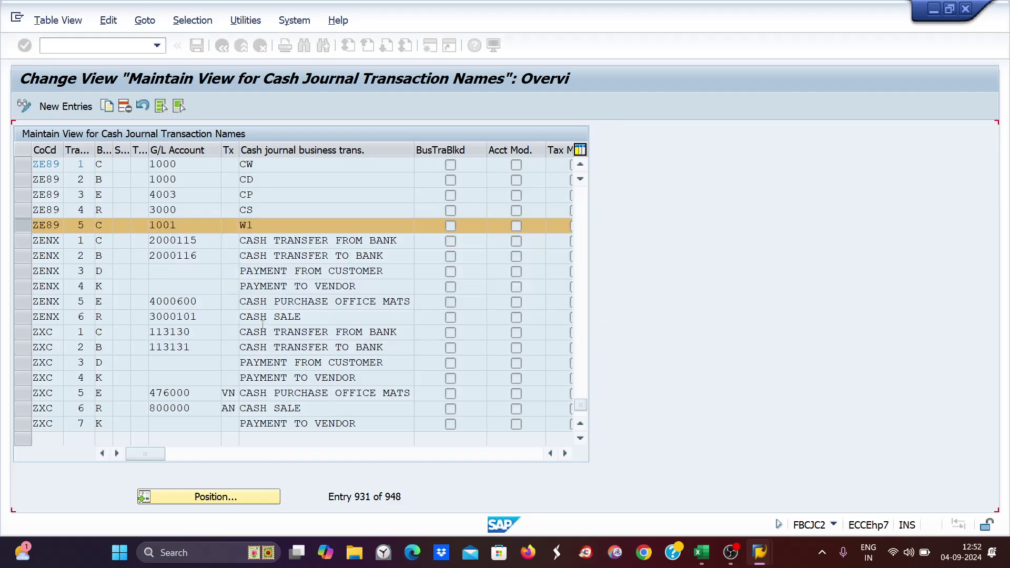
pyautogui.hotkey('ctrl', 's')
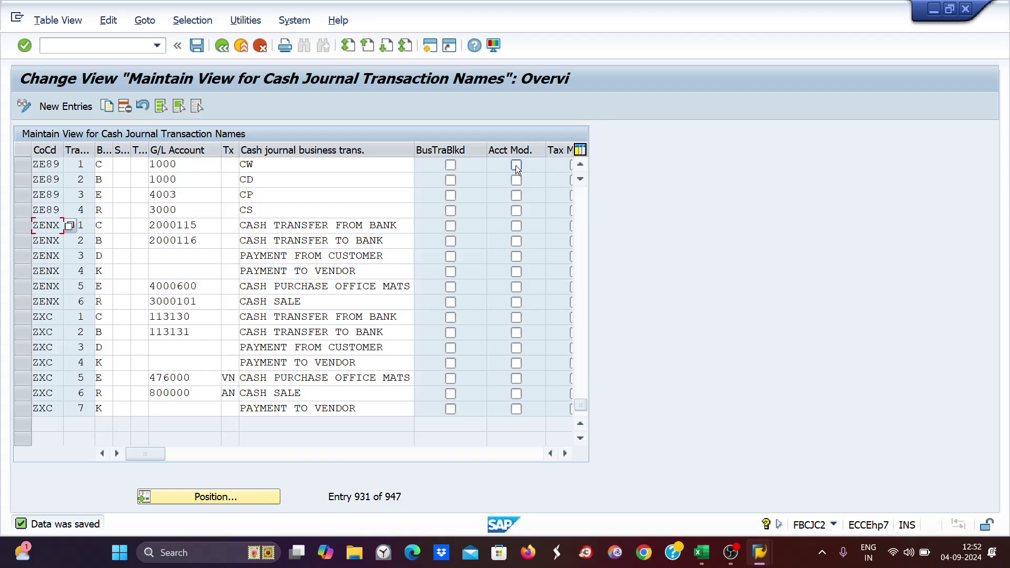
# - Tick Acct Mod. on ZE89's CW entry and switch to the FS00 central G/L account editor
pyautogui.click(516, 164)
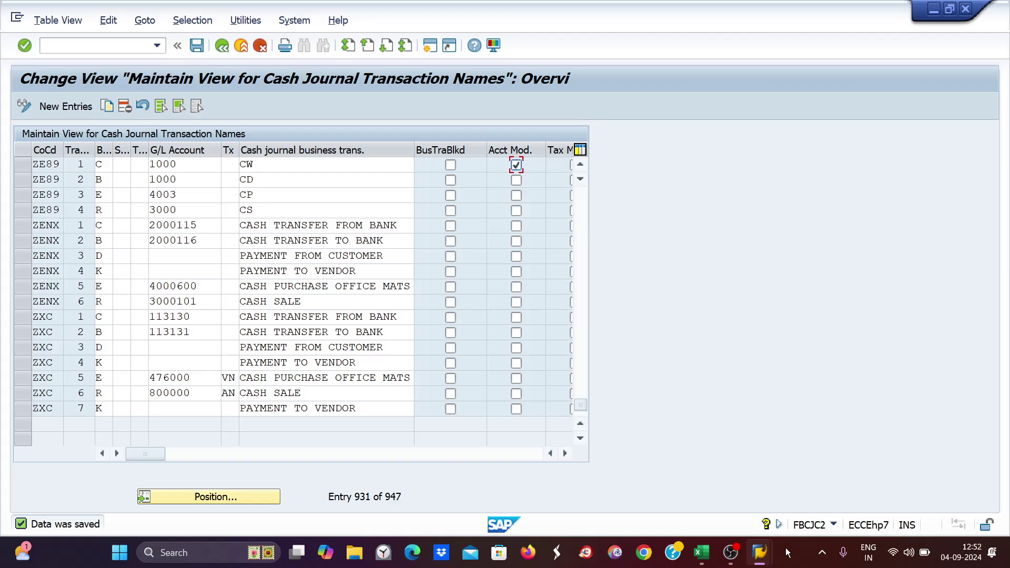
pyautogui.moveTo(706, 556)
pyautogui.moveTo(770, 563)
pyautogui.click(902, 494)
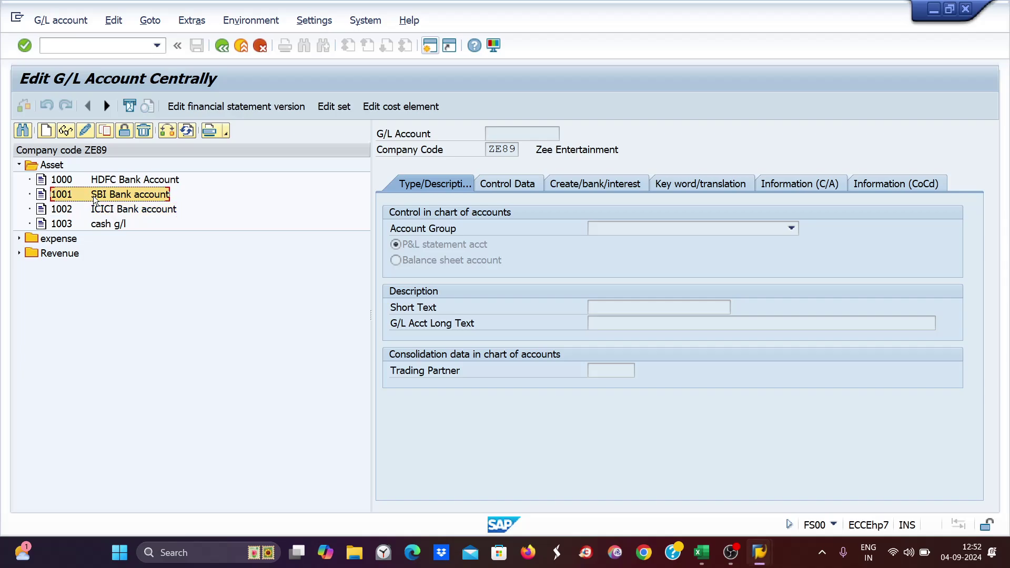
# - Look at the 1002 ICICI Bank account in FS00, then return to the ZE89 cash journal
pyautogui.click(100, 210)
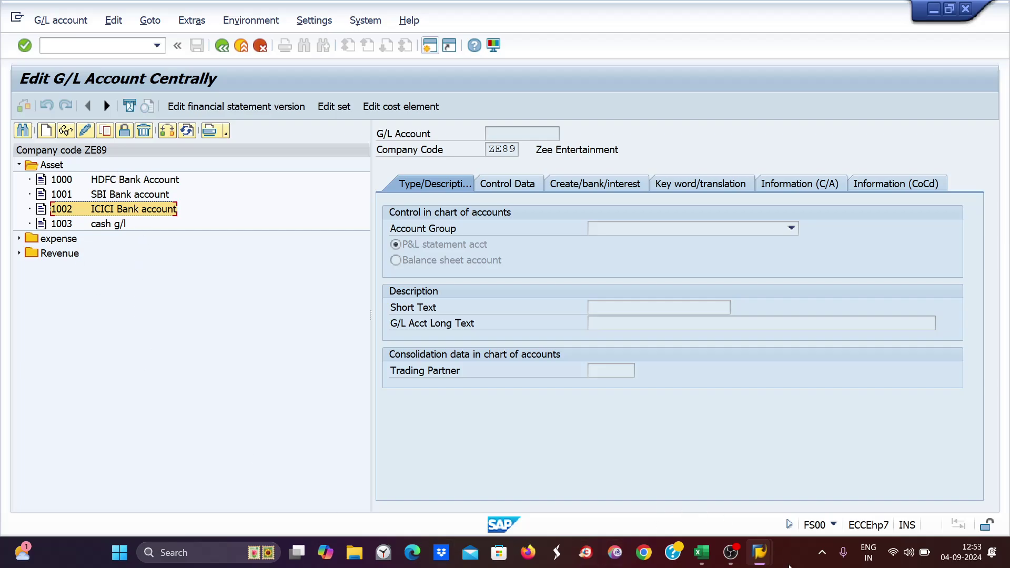
pyautogui.moveTo(759, 552)
pyautogui.click(671, 472)
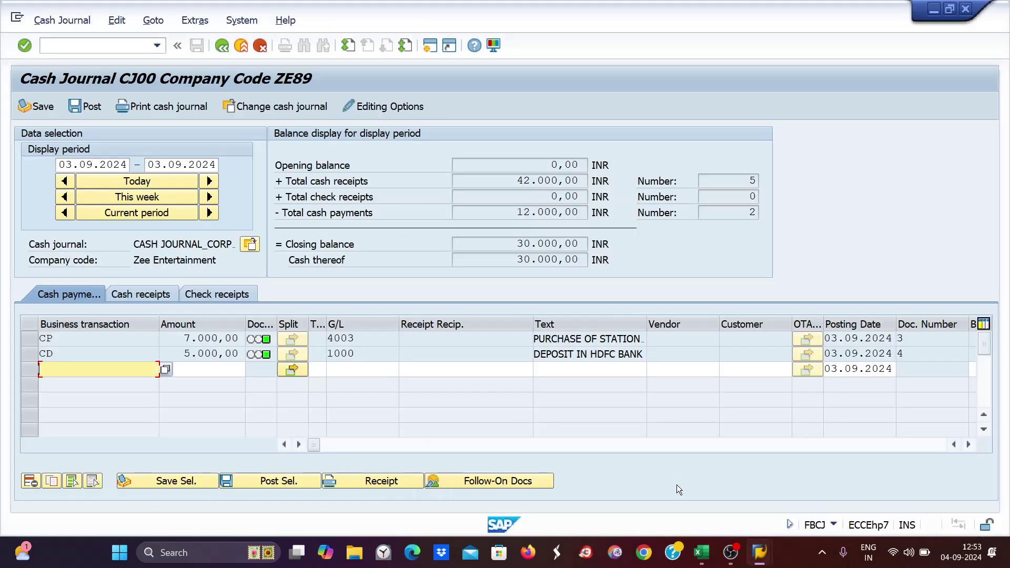
pyautogui.moveTo(760, 553)
pyautogui.click(749, 514)
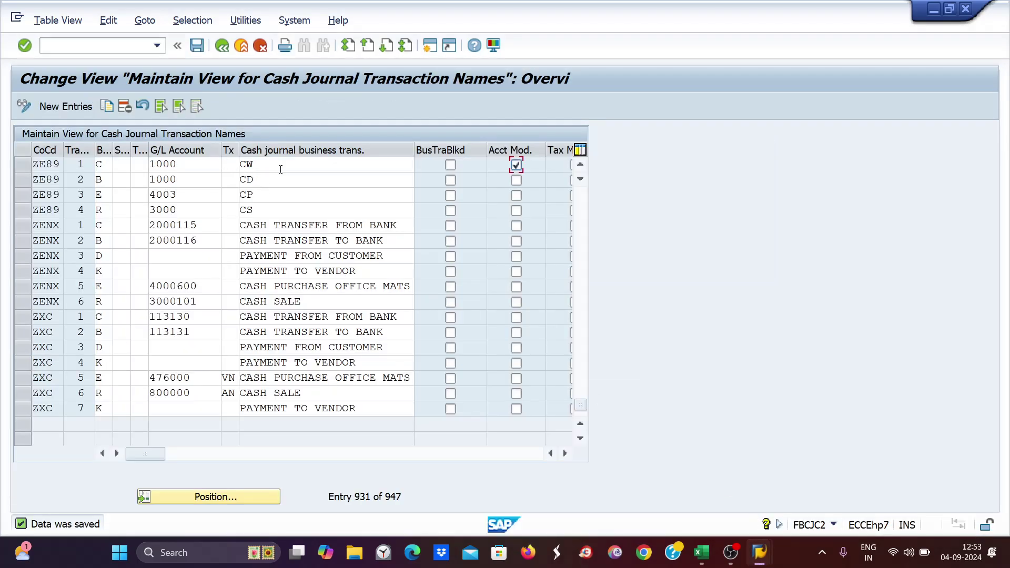
pyautogui.moveTo(280, 168); pyautogui.dragTo(133, 187)
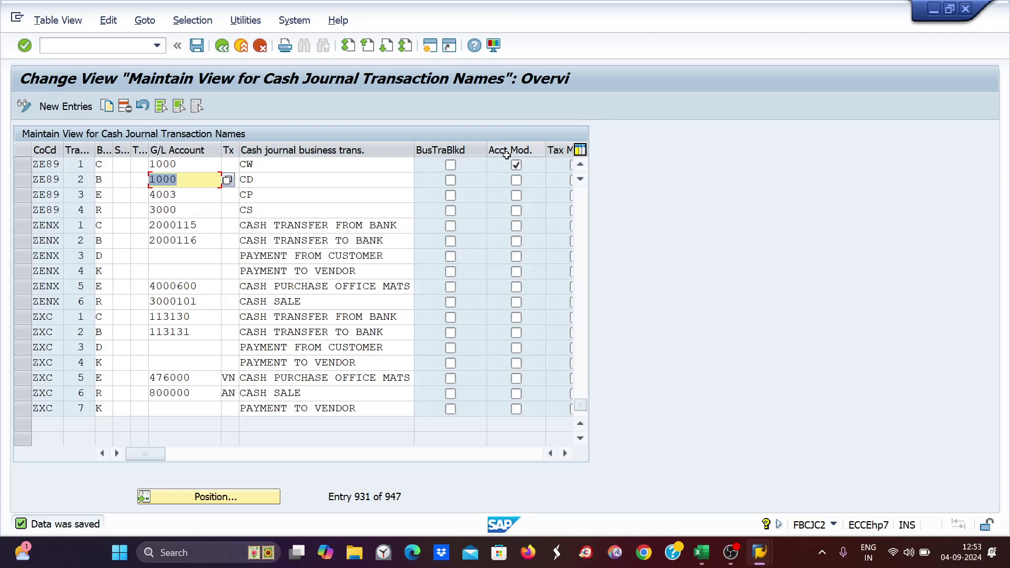
pyautogui.click(177, 163)
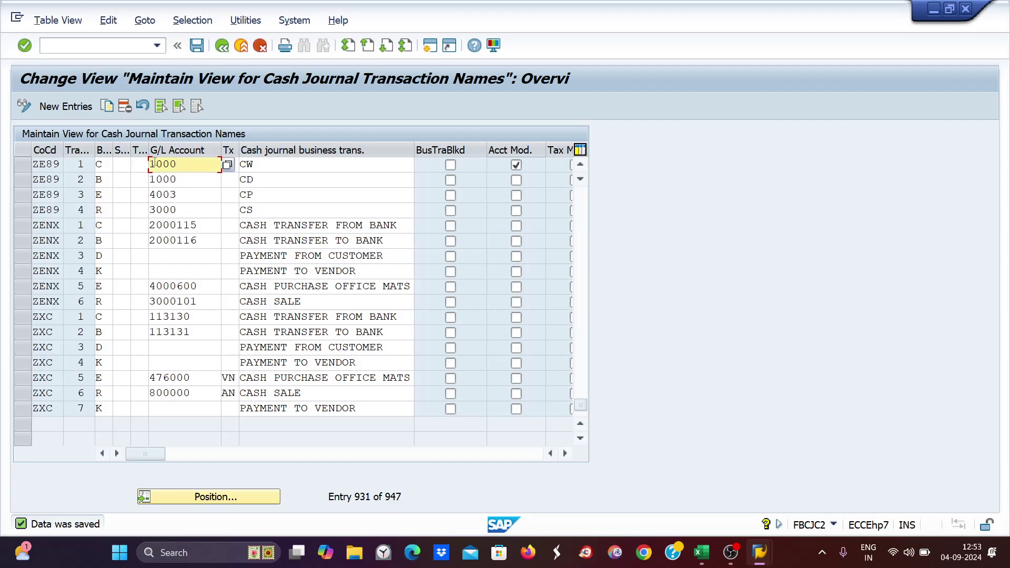
pyautogui.scroll(1, 516, 165)
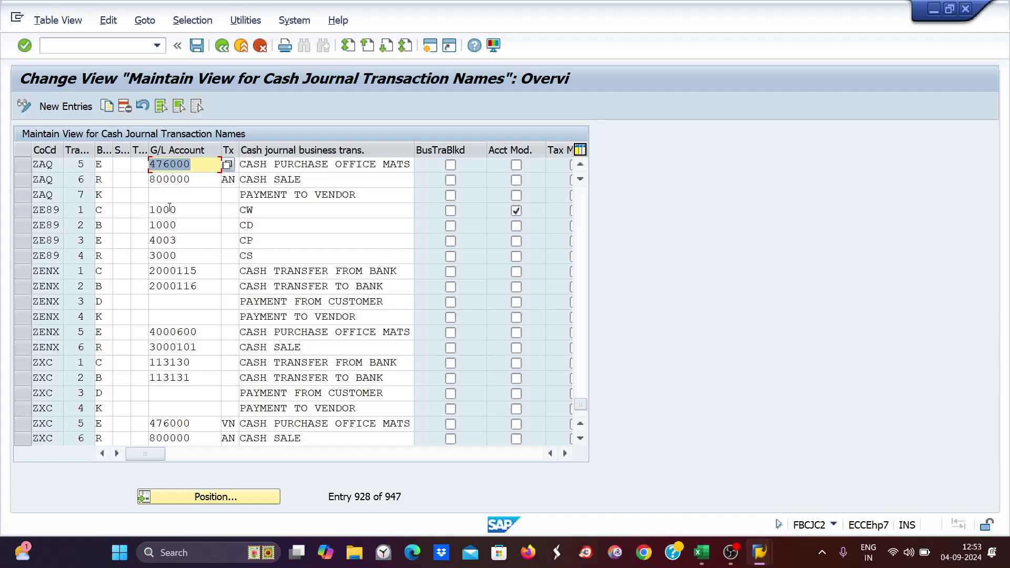
pyautogui.click(170, 209)
pyautogui.click(256, 211)
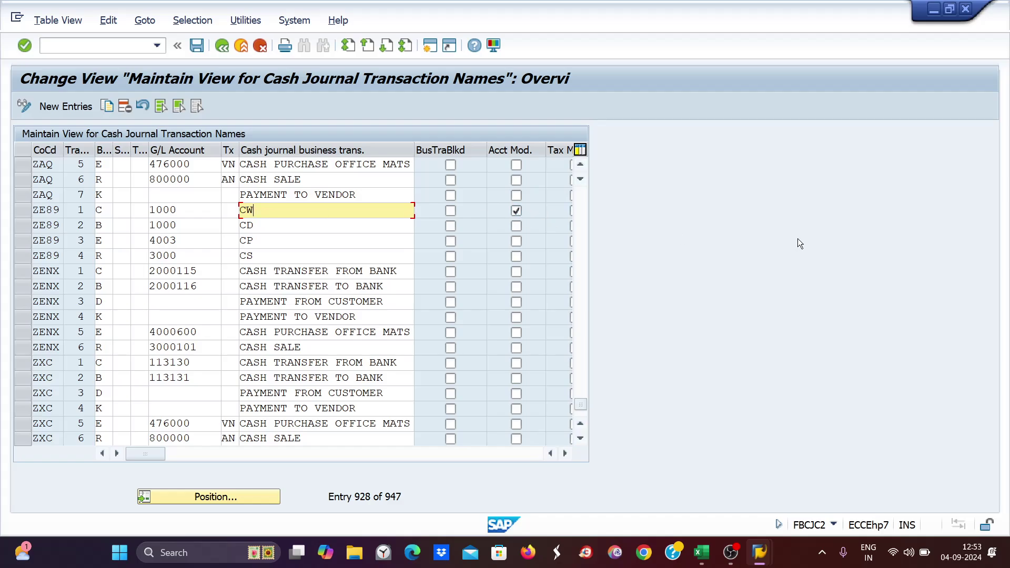
pyautogui.press('F1')
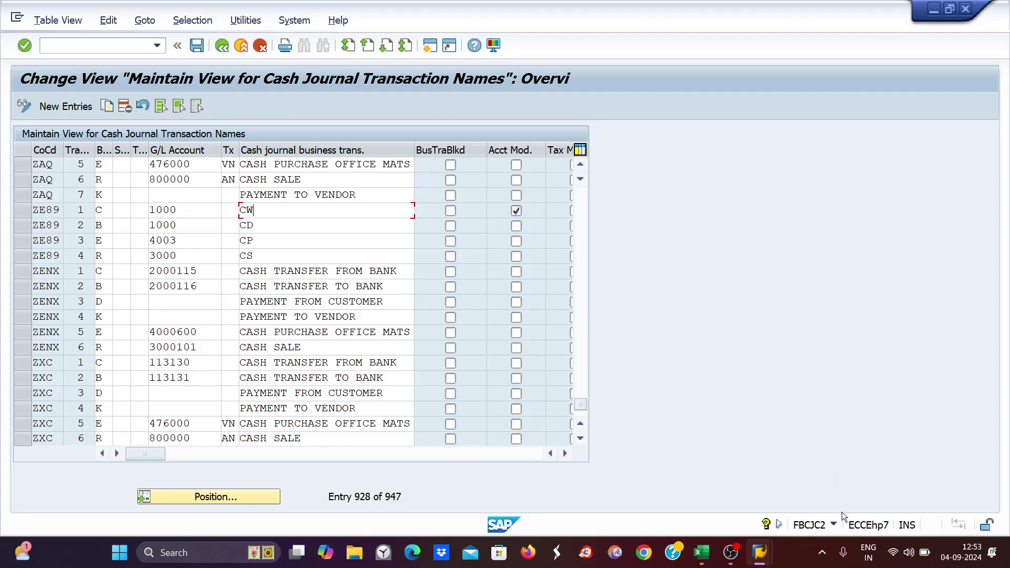
pyautogui.moveTo(759, 553)
pyautogui.click(657, 494)
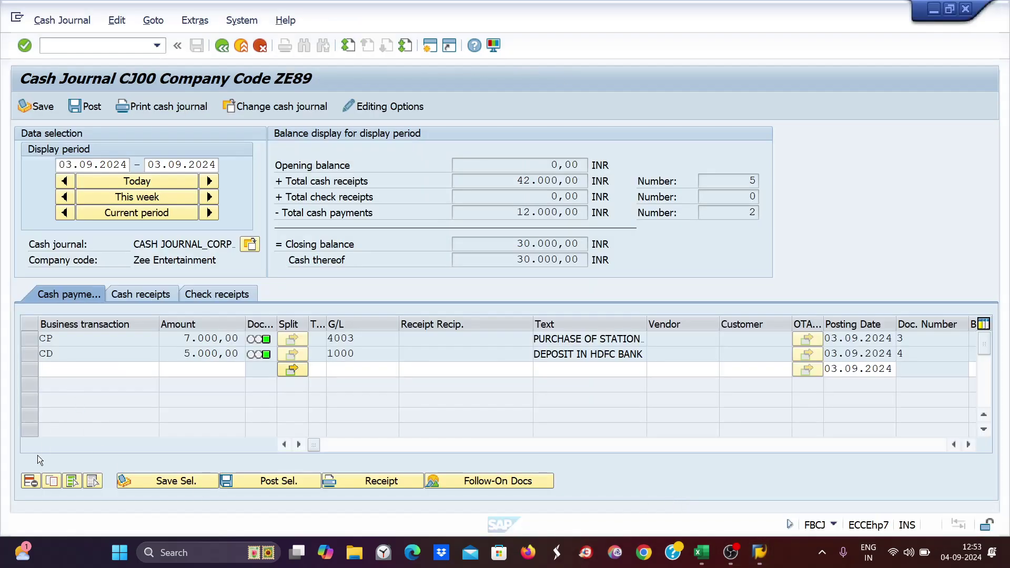
pyautogui.click(61, 369)
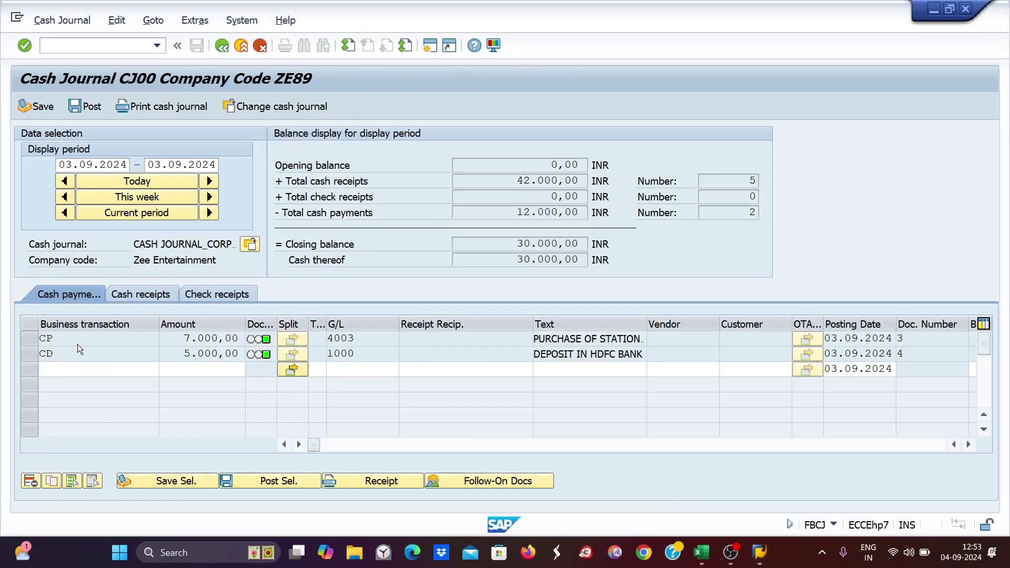
pyautogui.click(56, 46)
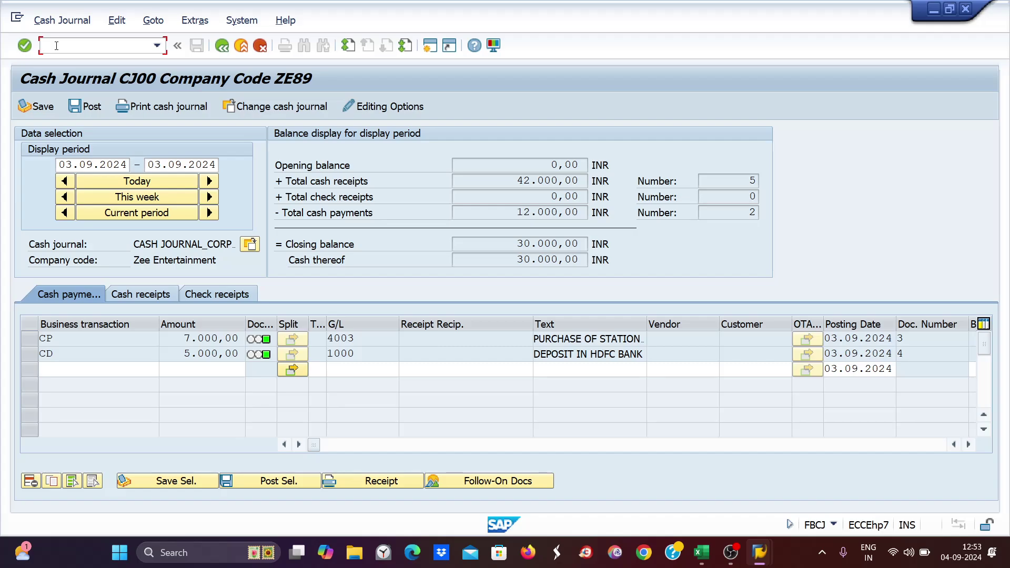
pyautogui.moveTo(59, 166); pyautogui.dragTo(132, 165)
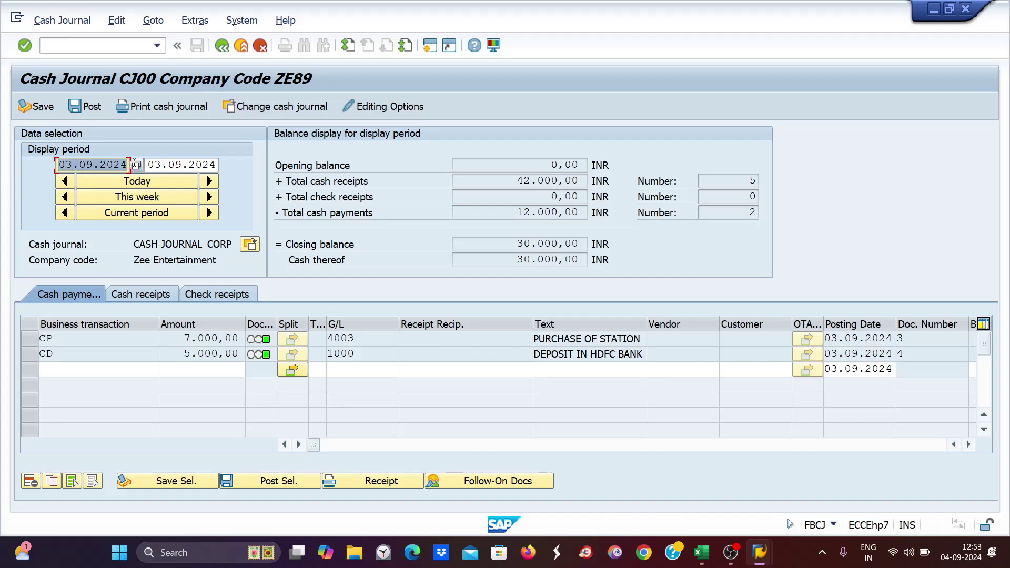
pyautogui.write('04')
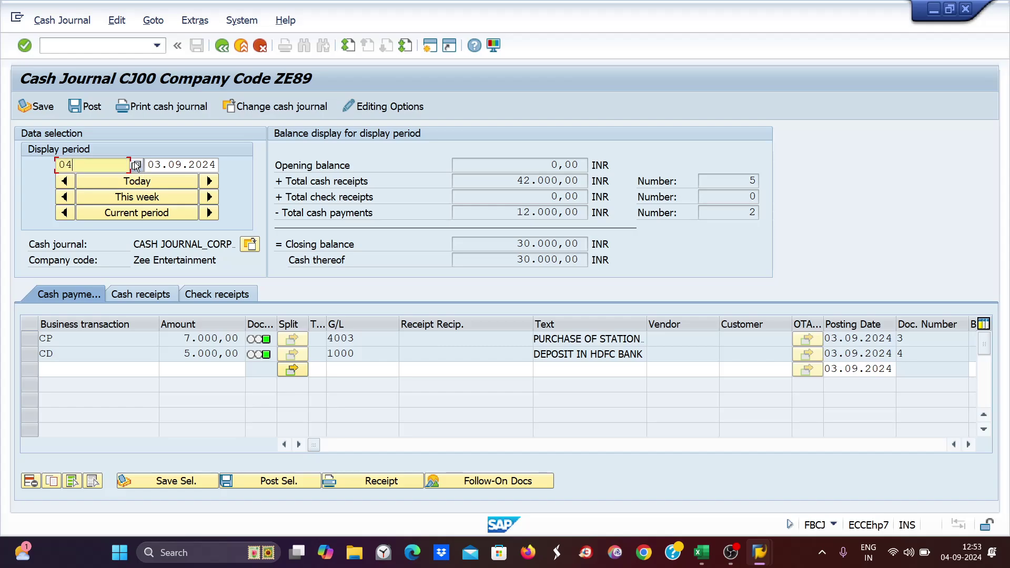
pyautogui.write('.09.202')
pyautogui.write('4')
pyautogui.press('Tab')
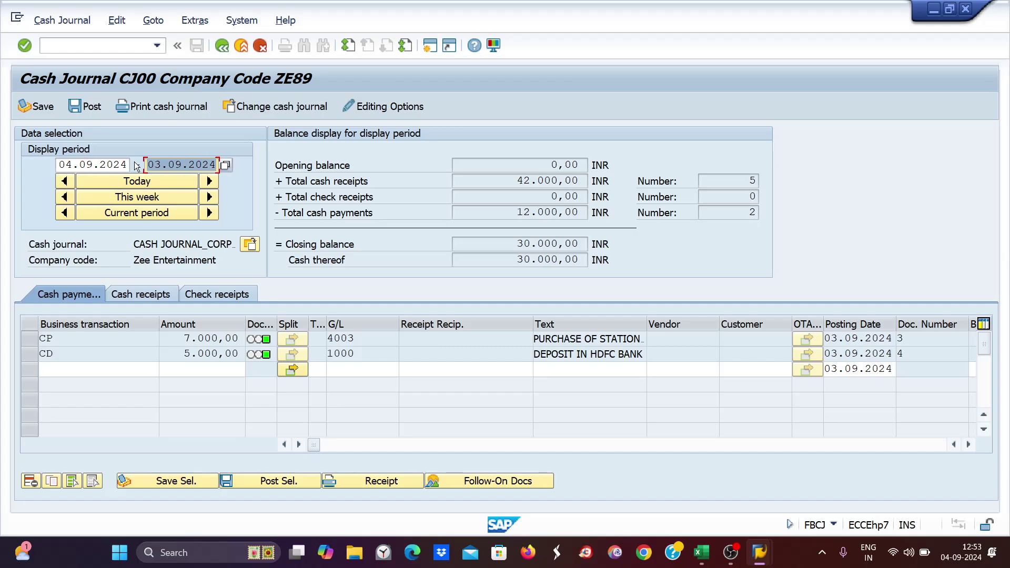
pyautogui.write('04.09')
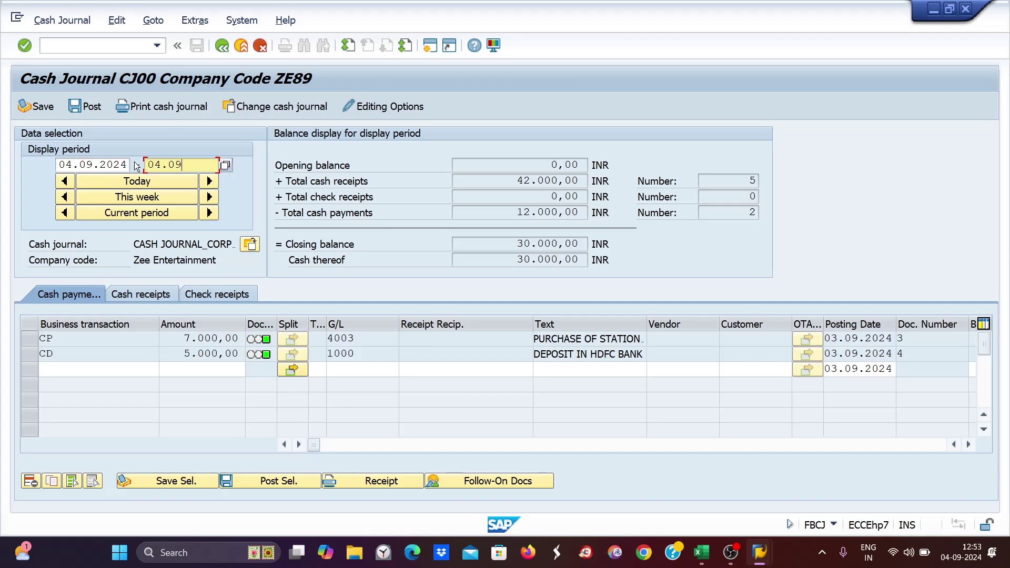
pyautogui.write('.2024')
pyautogui.press('Return')
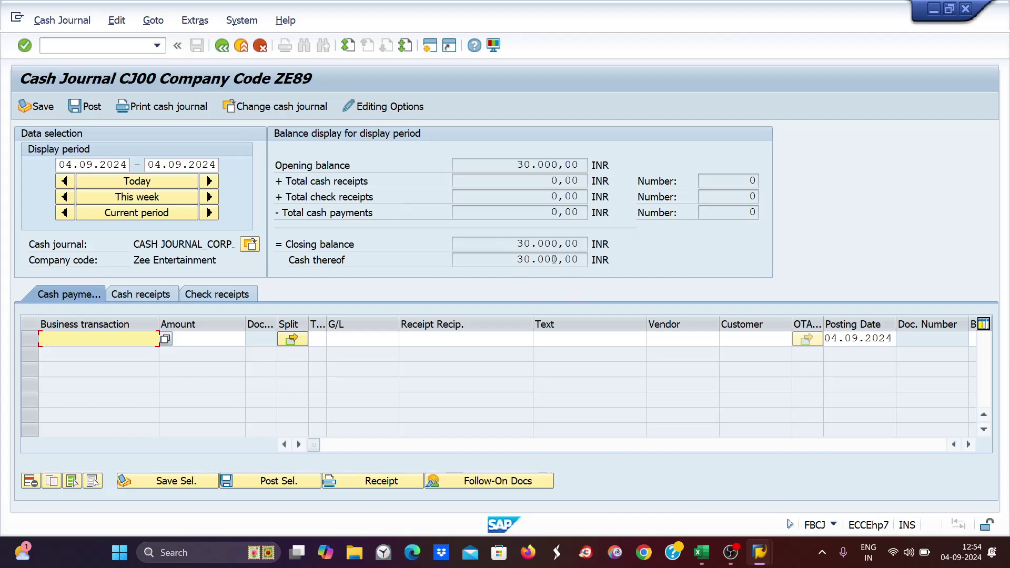
pyautogui.moveTo(515, 263); pyautogui.dragTo(603, 264)
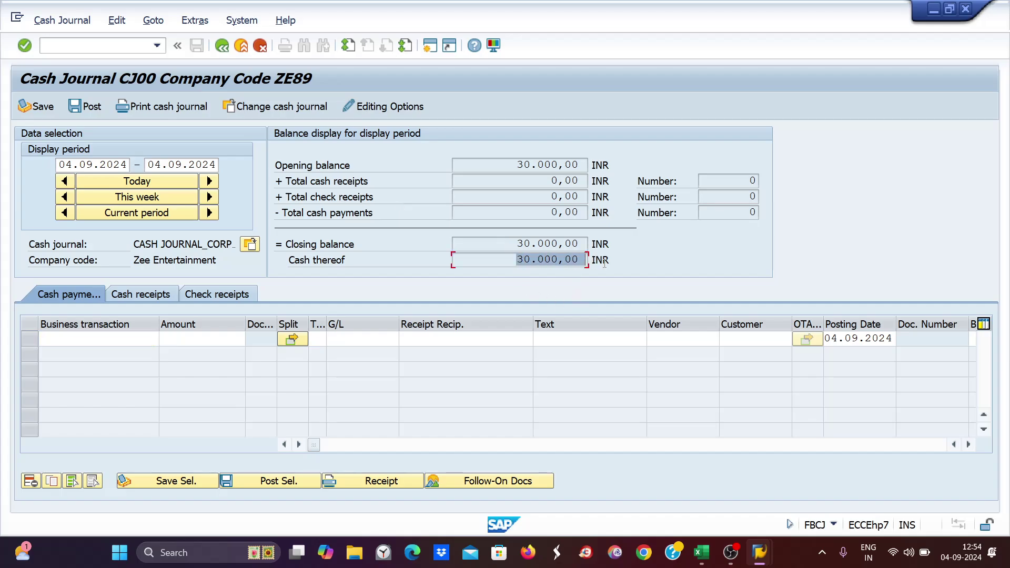
pyautogui.click(68, 181)
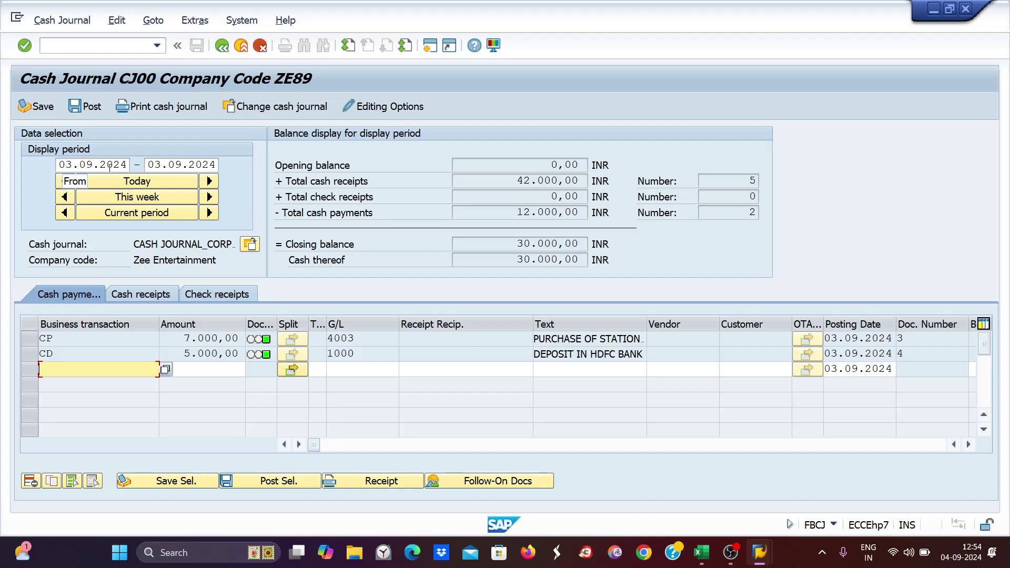
# - Show cash receipts for 04.09.2024 and check its 30.000,00 INR opening balance
pyautogui.click(157, 295)
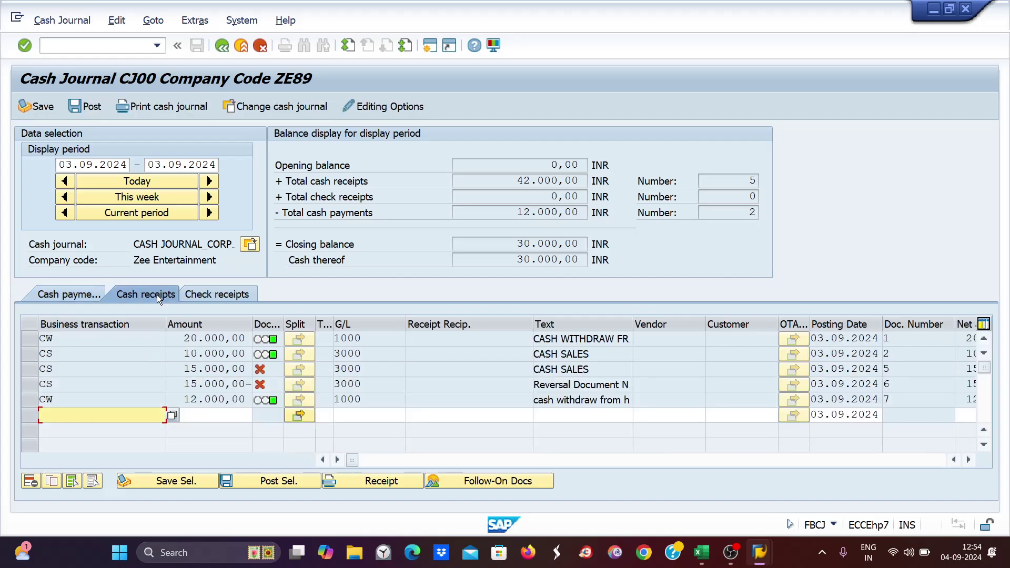
pyautogui.click(209, 181)
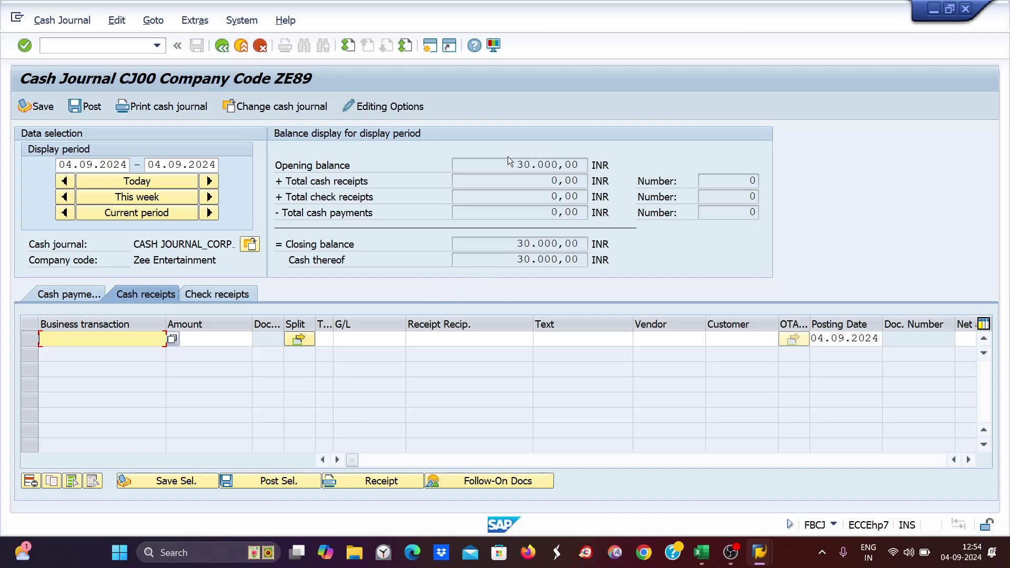
pyautogui.moveTo(513, 164); pyautogui.dragTo(609, 162)
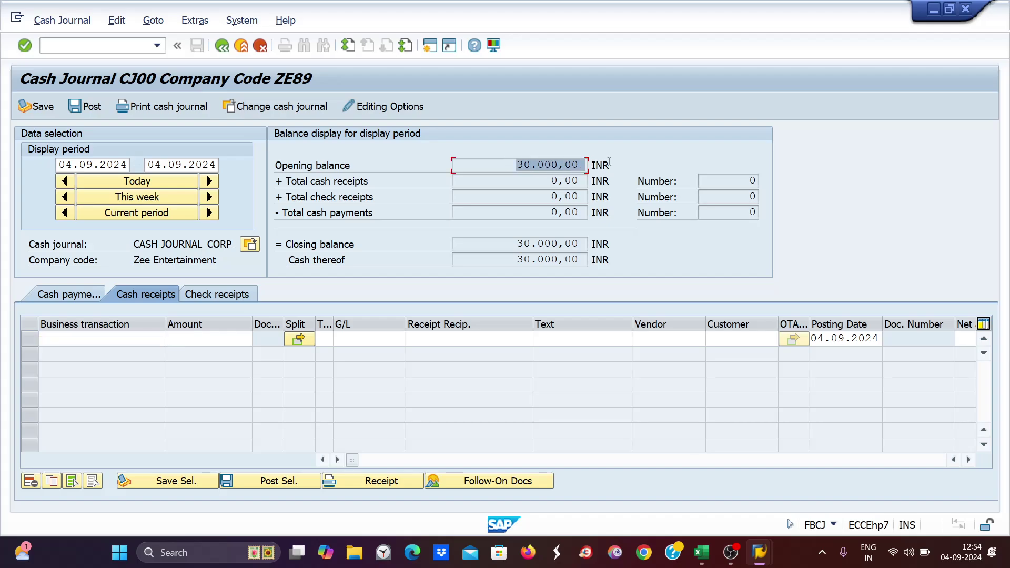
# - Enter a CW cash receipt of 13000 with the text 'cash withdraw from sbi bank'
pyautogui.click(87, 344)
pyautogui.write('cw')
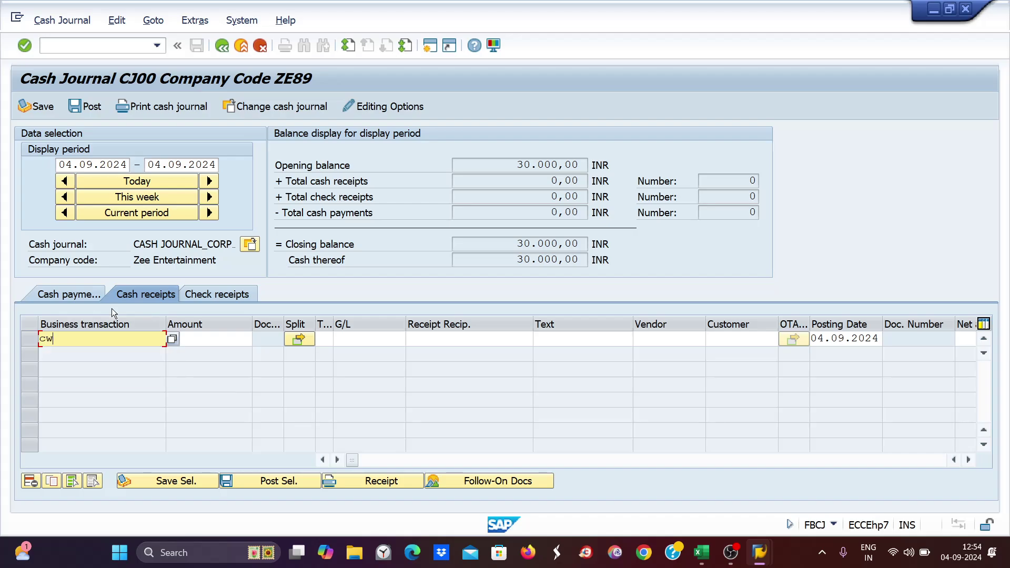
pyautogui.press('Tab')
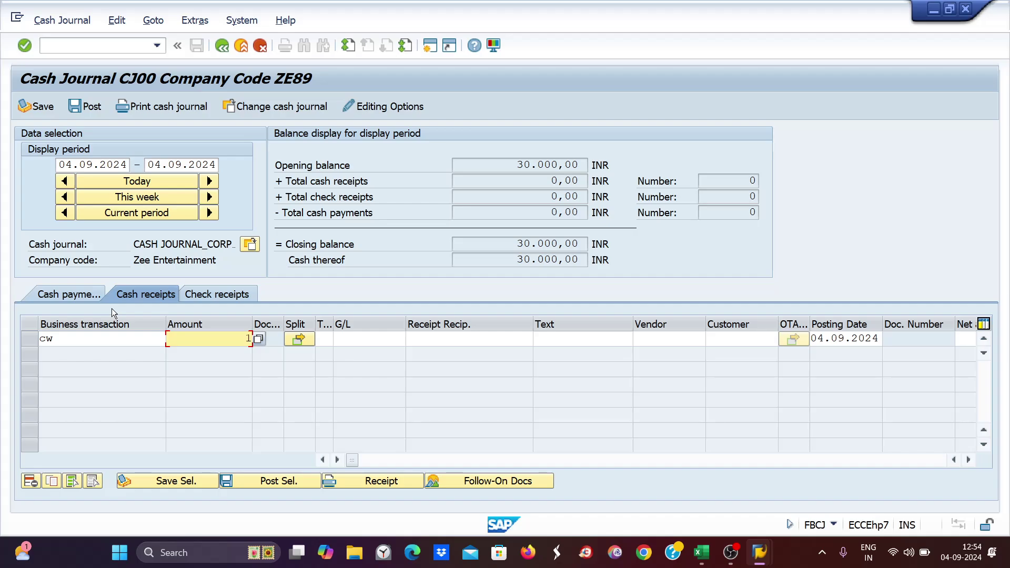
pyautogui.write('13000')
pyautogui.press('Tab')
pyautogui.press('Tab')
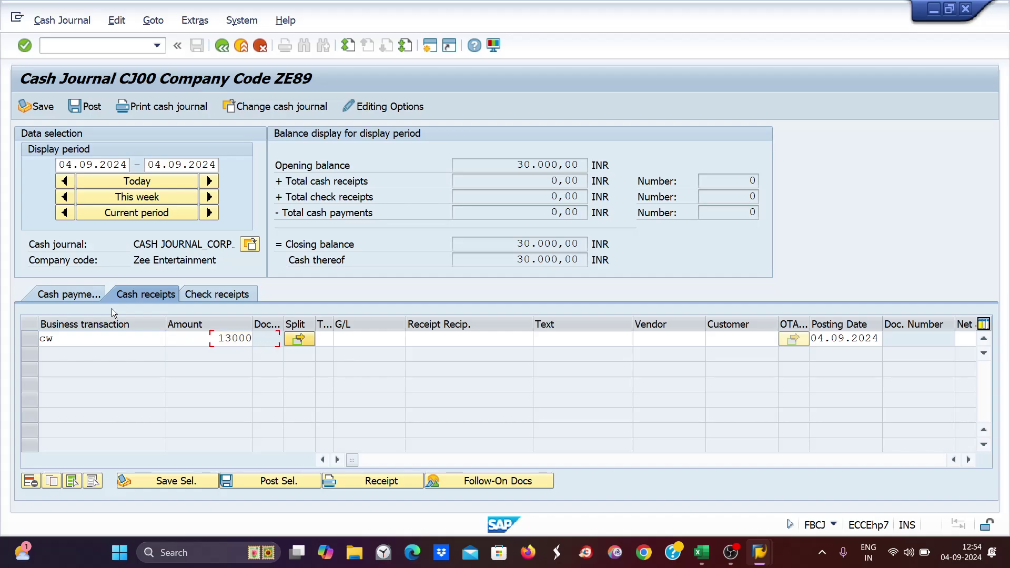
pyautogui.press('Tab')
pyautogui.press('Tab')
pyautogui.press('Tab')
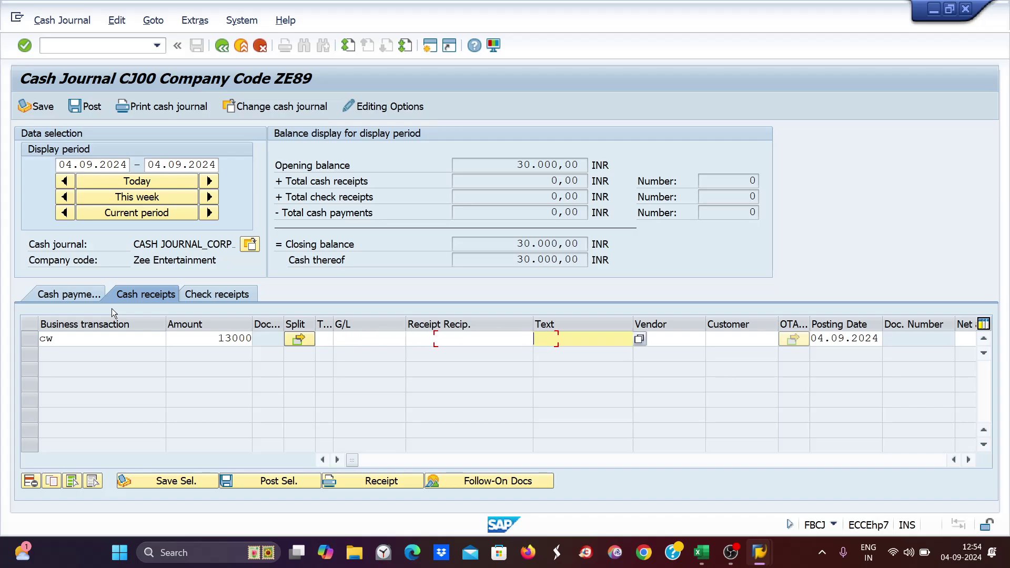
pyautogui.write('cash ')
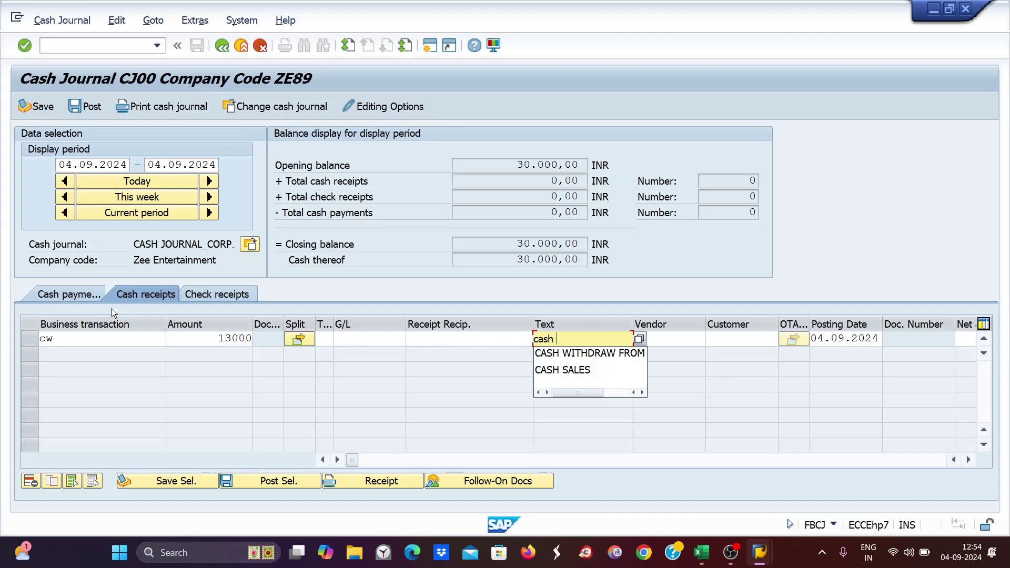
pyautogui.write('withdraw')
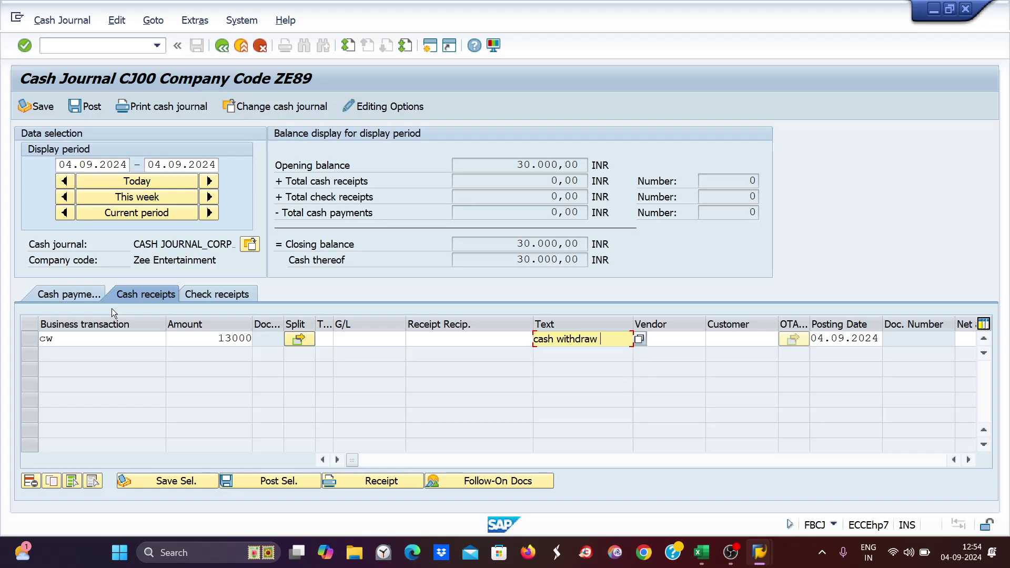
pyautogui.write(' fr')
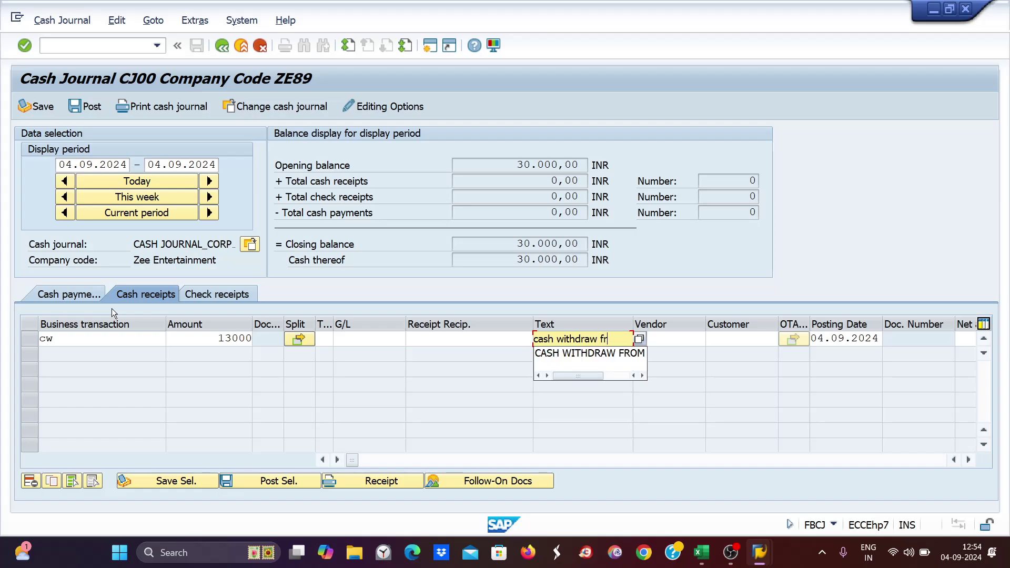
pyautogui.write('om sbi bank')
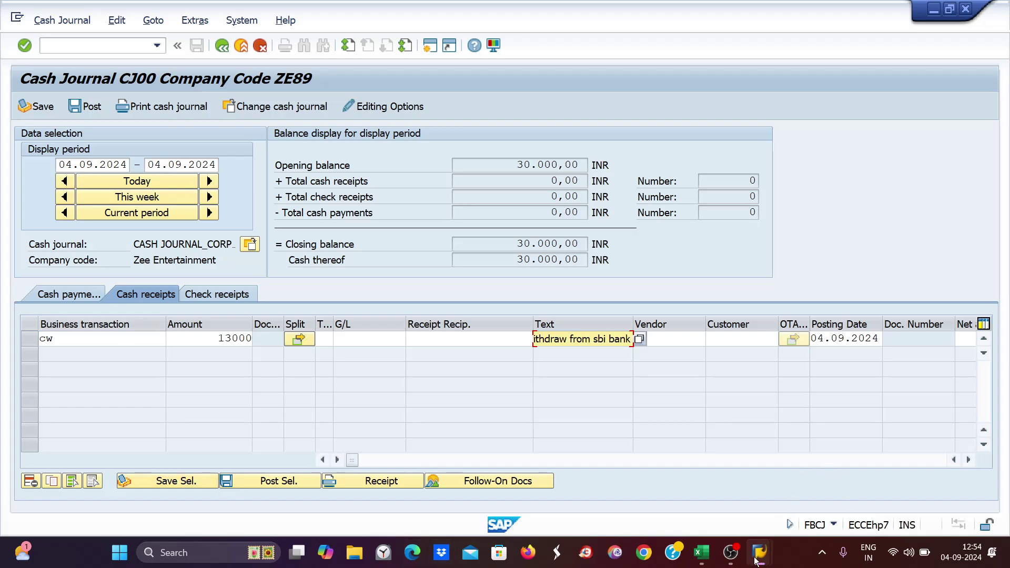
pyautogui.moveTo(758, 552)
pyautogui.click(908, 491)
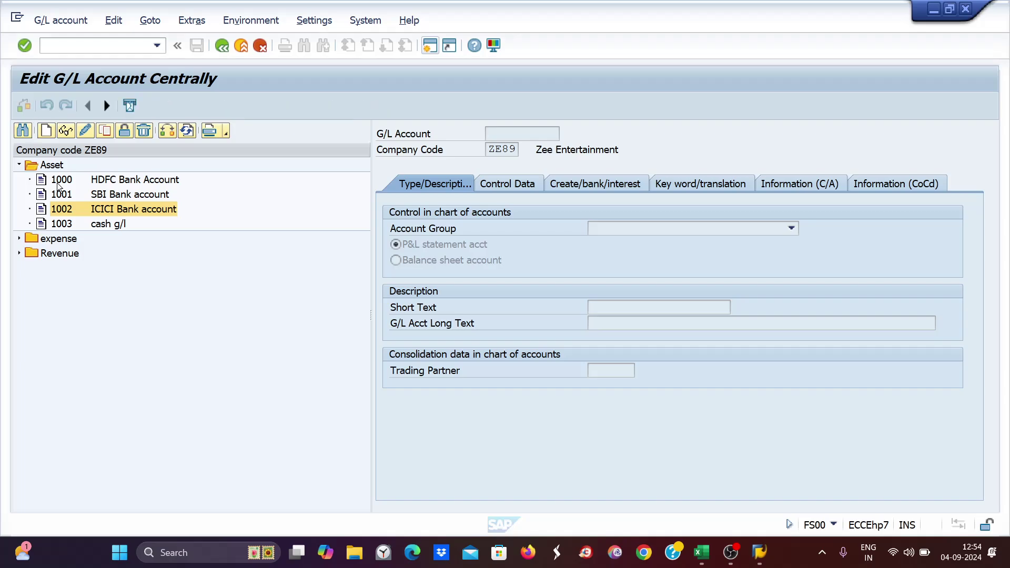
pyautogui.click(61, 197)
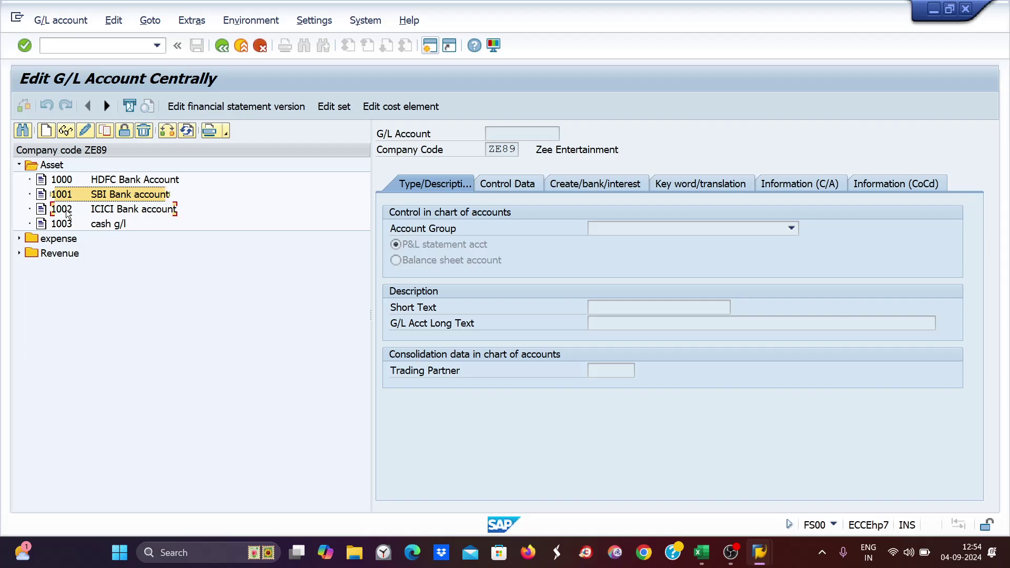
pyautogui.click(66, 212)
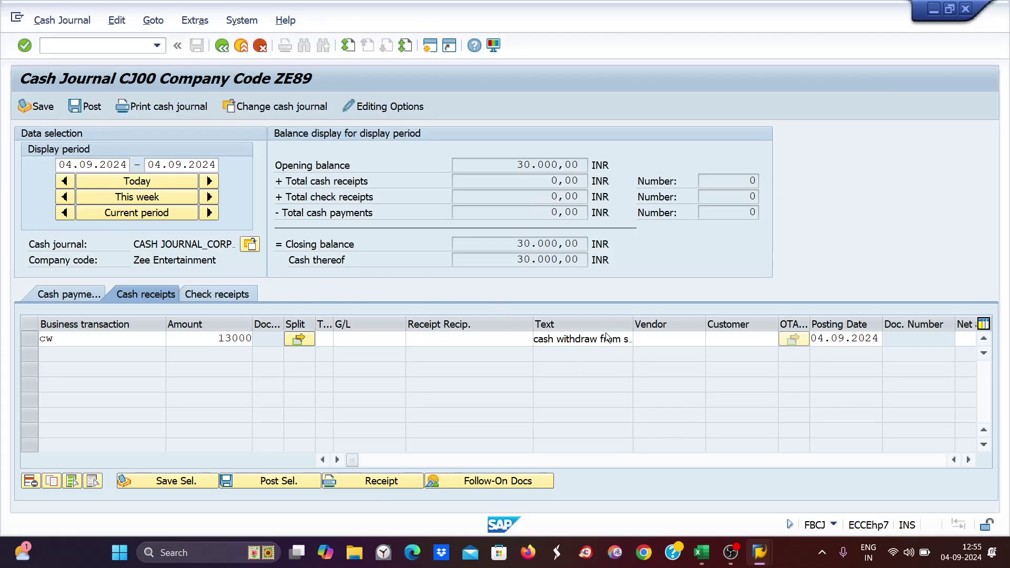
pyautogui.click(616, 339)
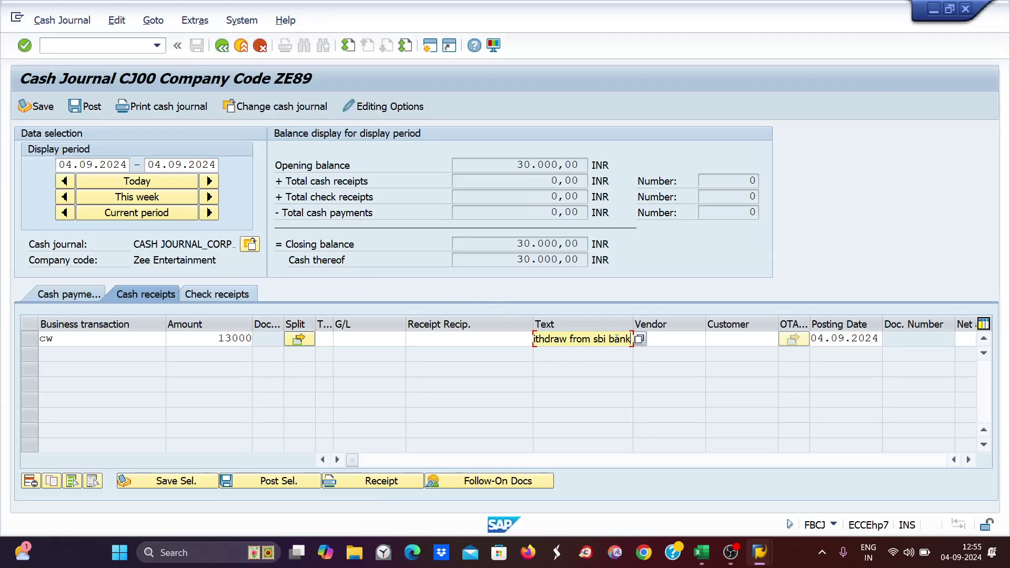
# - Change the receipt text to 'cash withdraw from icici bank' and confirm the 13.000,00 line
pyautogui.moveTo(591, 341); pyautogui.dragTo(614, 340)
pyautogui.press('BackSpace')
pyautogui.write('icici b')
pyautogui.press('Return')
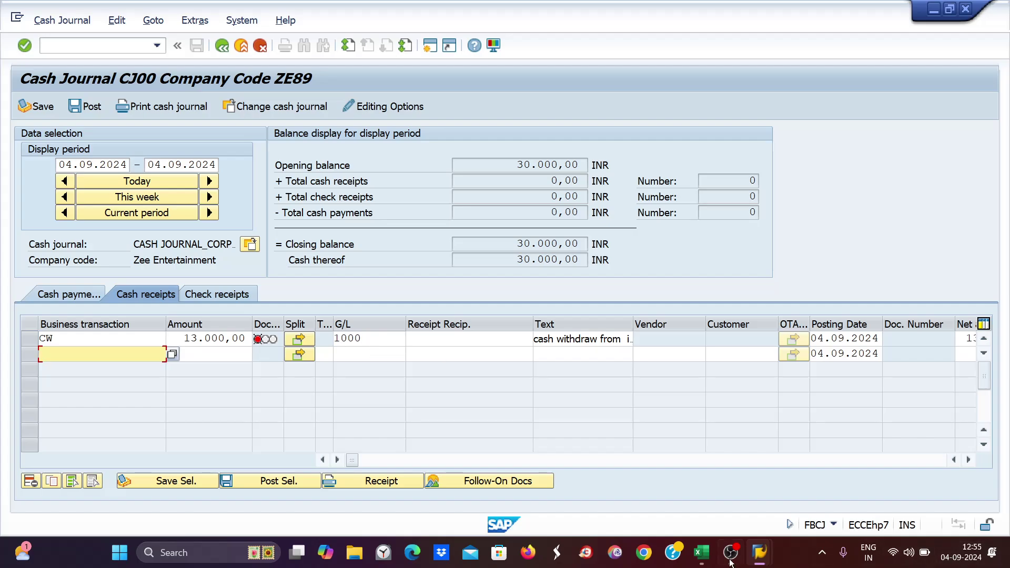
# - In the FBCJC2 setup, inspect ZE89's CW entry and select its G/L account value 1000
pyautogui.moveTo(763, 552)
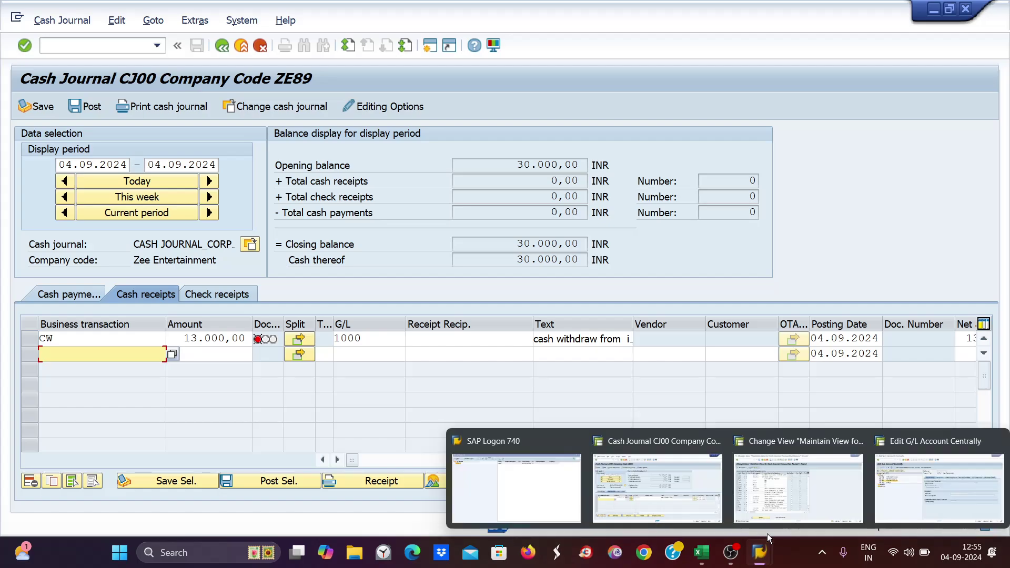
pyautogui.click(805, 498)
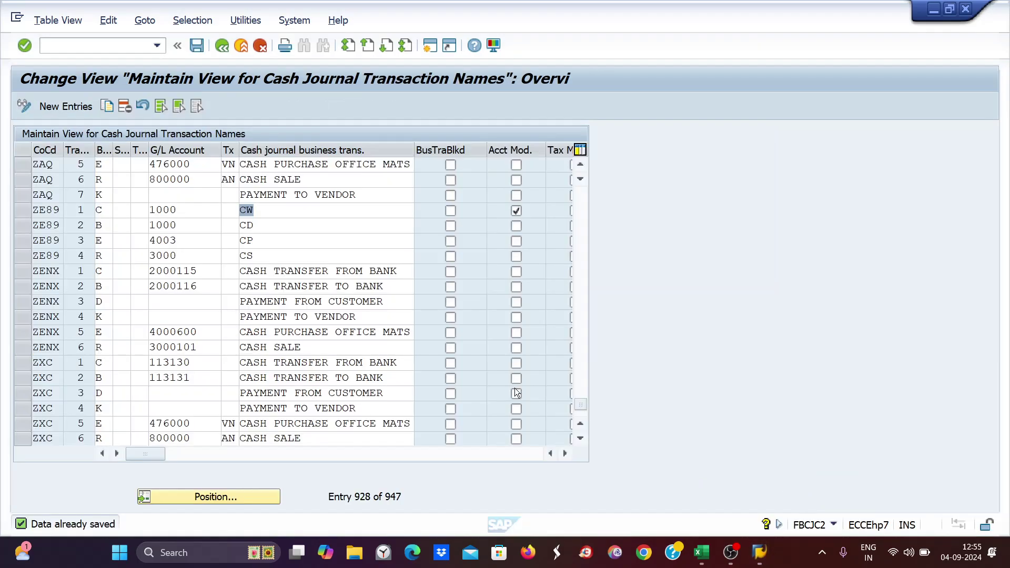
pyautogui.click(263, 209)
pyautogui.click(183, 209)
pyautogui.hotkey('shift', 'Left')
pyautogui.hotkey('shift', 'Left')
pyautogui.hotkey('shift', 'Left')
pyautogui.hotkey('shift', 'Left')
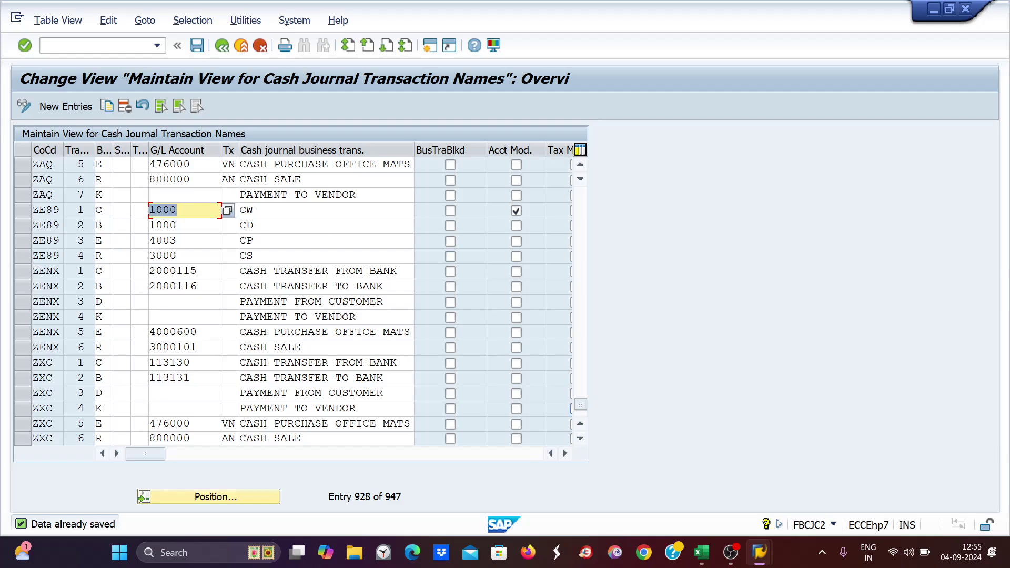
# - Return to the ZE89 cash journal and select the CW receipt's G/L account 1000 for editing
pyautogui.moveTo(759, 552)
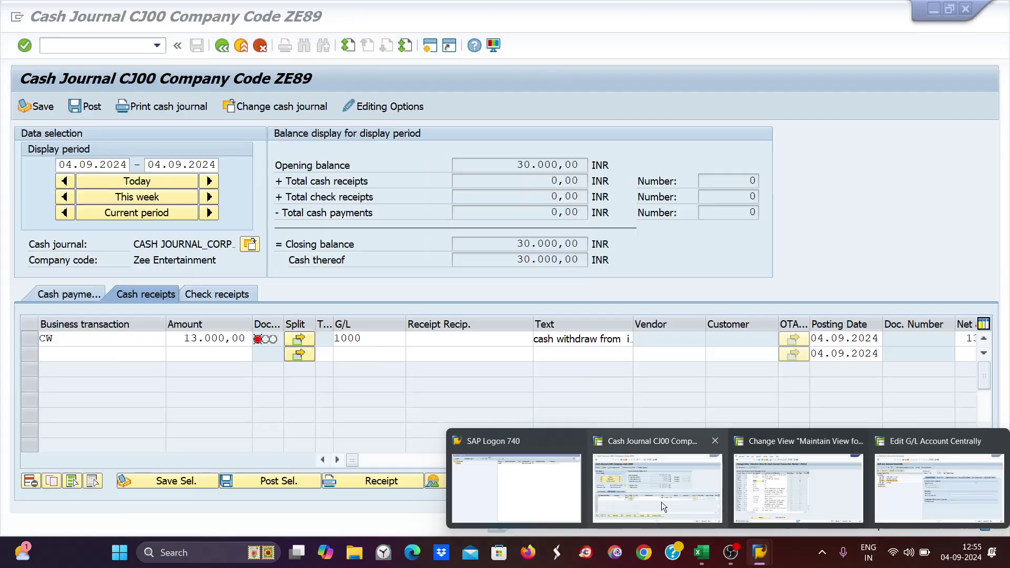
pyautogui.click(661, 502)
pyautogui.click(360, 350)
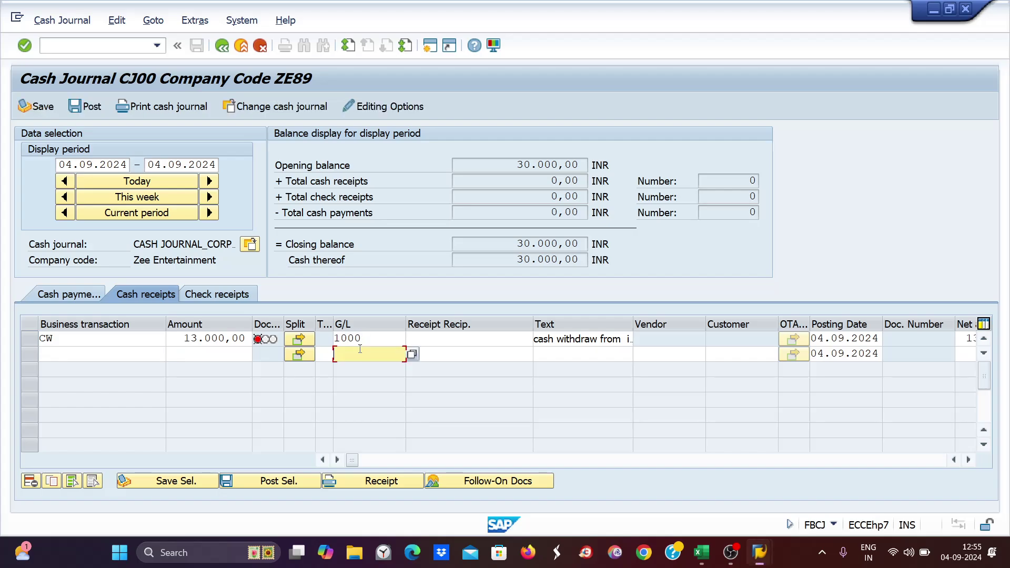
pyautogui.click(369, 341)
pyautogui.moveTo(369, 341); pyautogui.dragTo(332, 341)
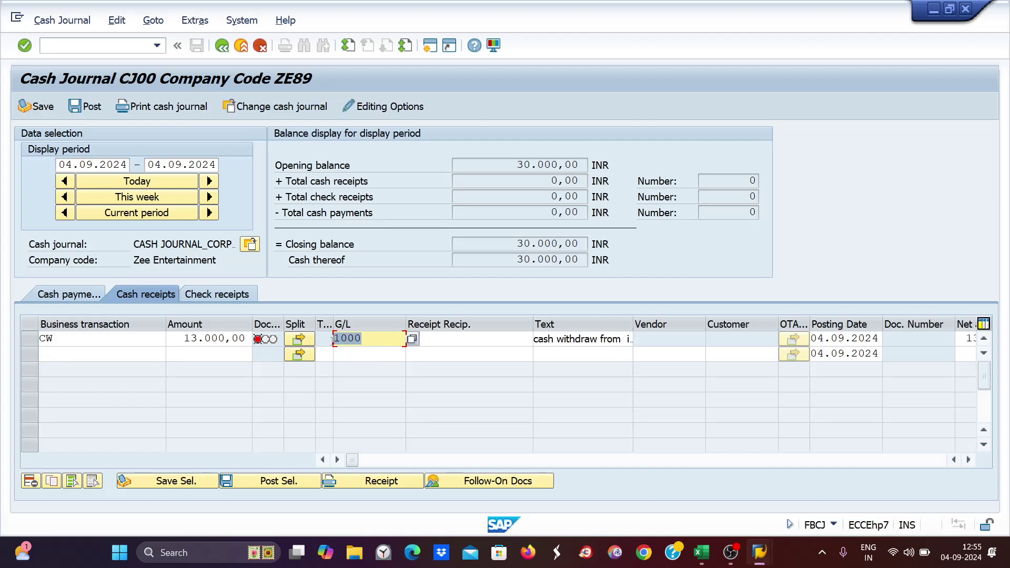
pyautogui.click(384, 340)
pyautogui.hotkey('shift', 'Left')
pyautogui.hotkey('shift', 'Left')
pyautogui.hotkey('shift', 'Right')
pyautogui.hotkey('shift', 'Right')
pyautogui.hotkey('shift', 'Left')
# - Change the CW receipt's G/L account to 1002 and post it as document 8
pyautogui.moveTo(357, 339); pyautogui.dragTo(337, 338)
pyautogui.write('1002')
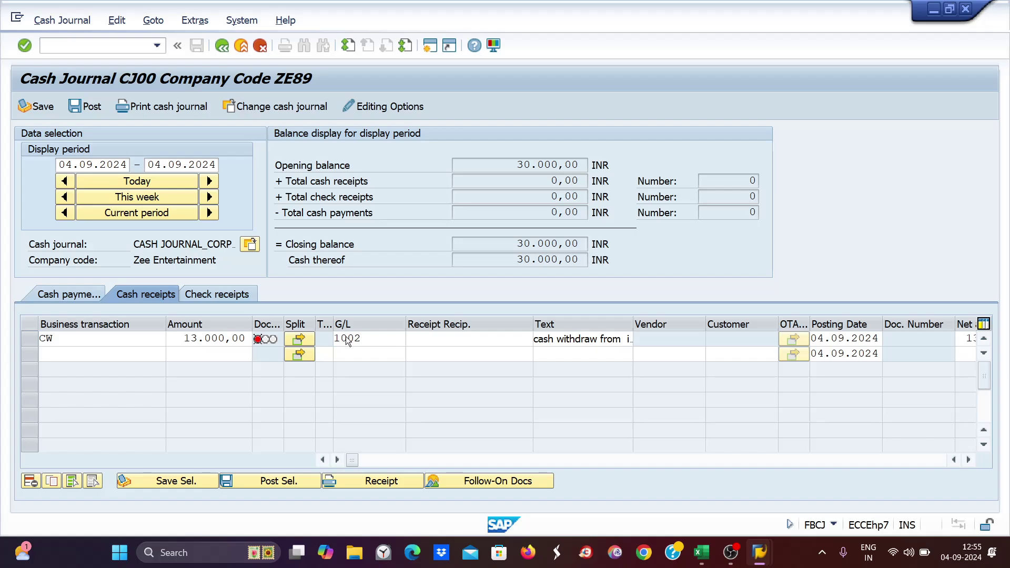
pyautogui.press('Return')
pyautogui.click(30, 340)
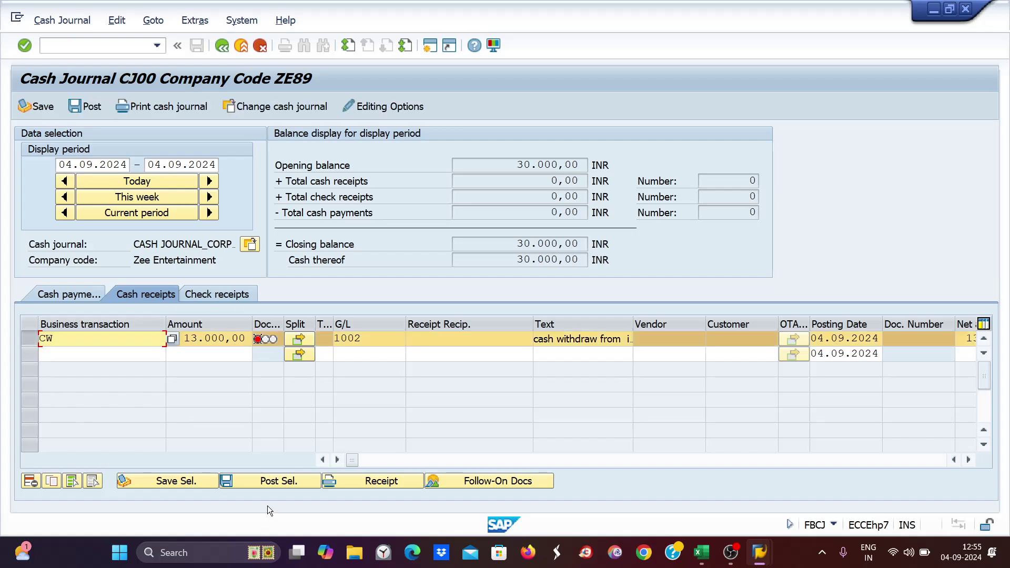
pyautogui.click(271, 481)
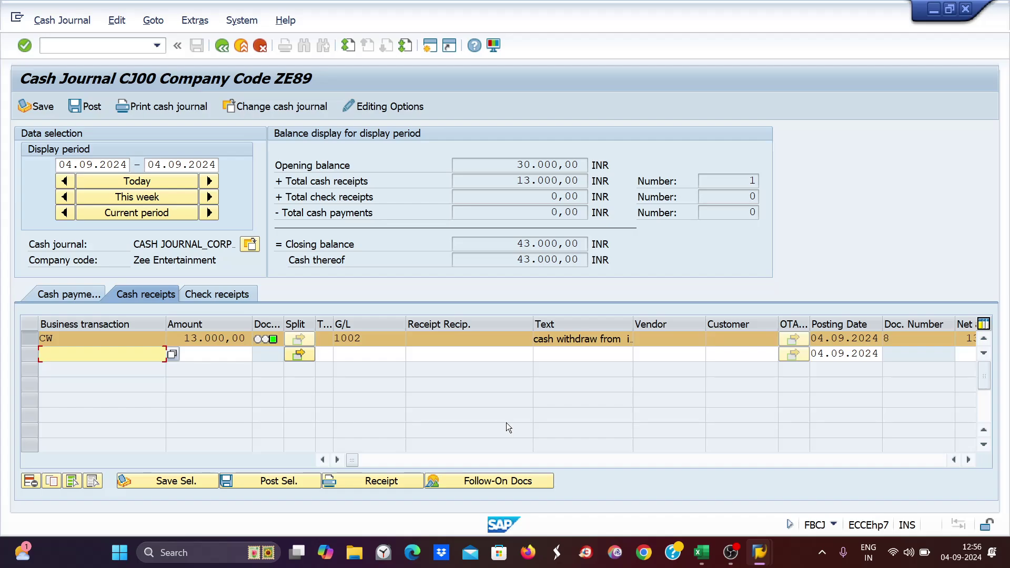
# - Untick Acct Mod. on the ZE89 CW setup entry, then go back to the cash journal
pyautogui.moveTo(766, 562)
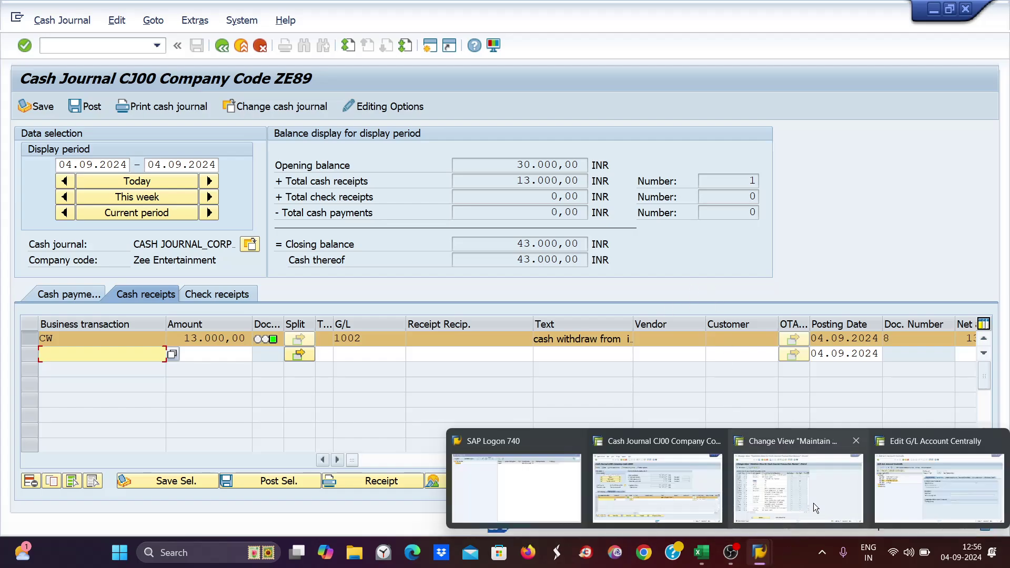
pyautogui.click(818, 499)
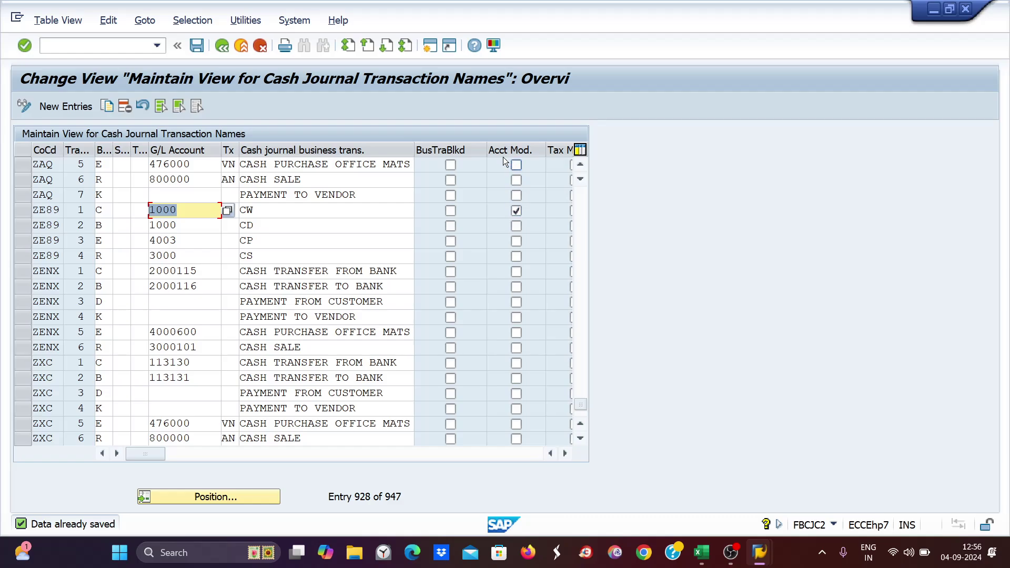
pyautogui.click(516, 210)
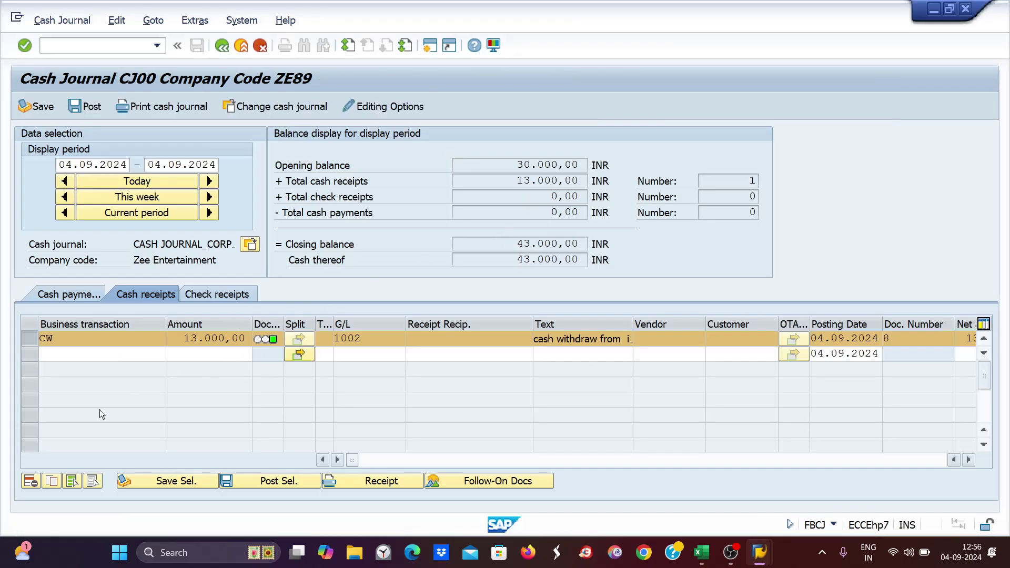
pyautogui.click(41, 352)
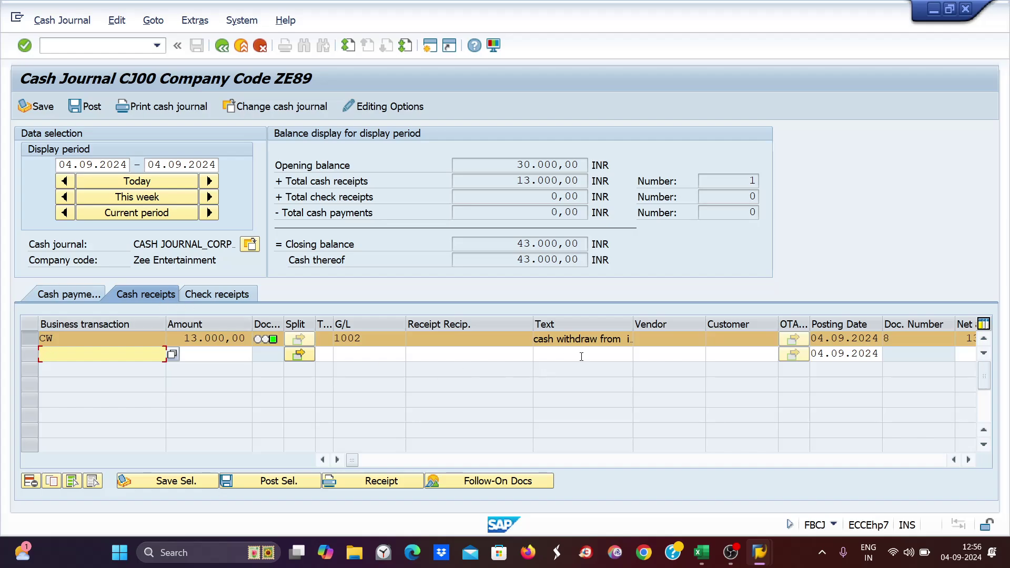
# - Enter a CD cash payment of 5000 with the text 'cash deposit in icici bank'
pyautogui.click(65, 295)
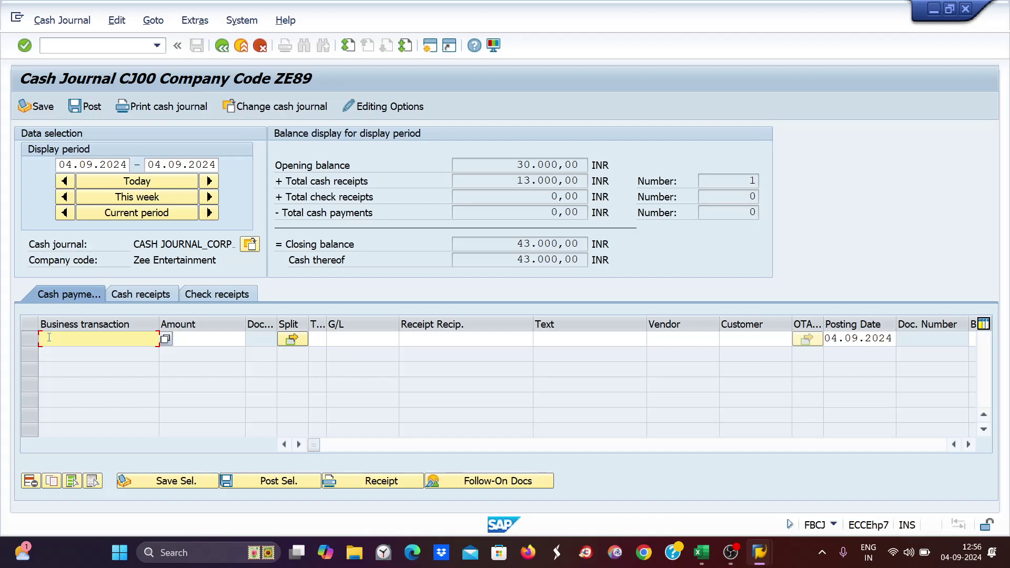
pyautogui.write('ca')
pyautogui.press('Tab')
pyautogui.write('5000')
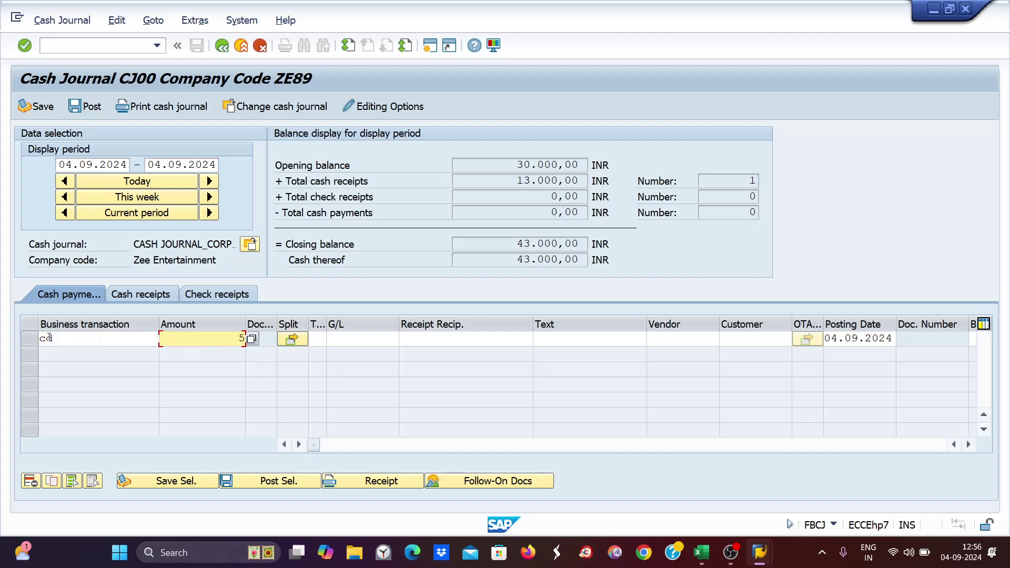
pyautogui.press('Tab')
pyautogui.press('Tab')
pyautogui.press('Tab')
pyautogui.press('Tab')
pyautogui.press('Tab')
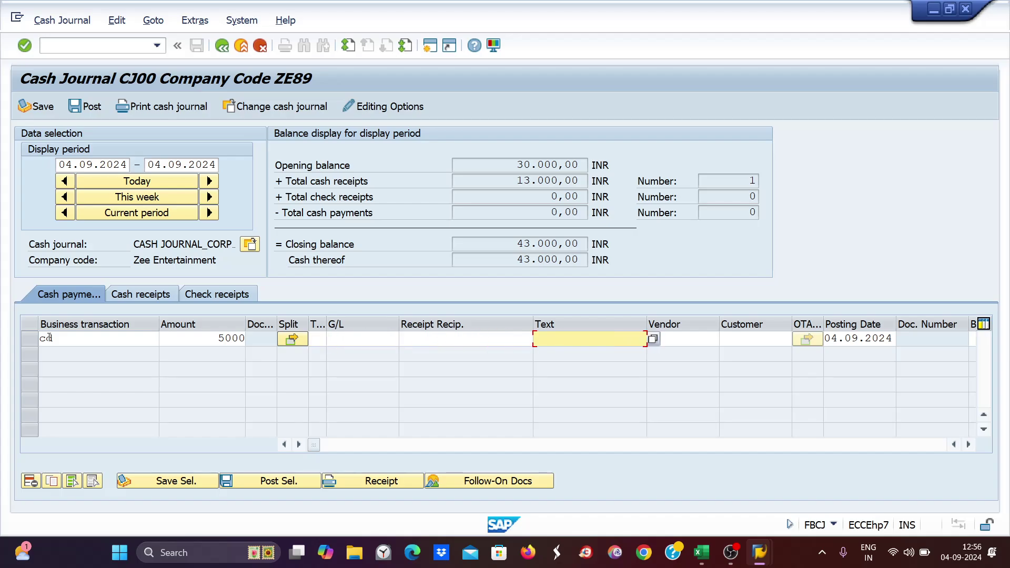
pyautogui.write('cash deposit in icici bank')
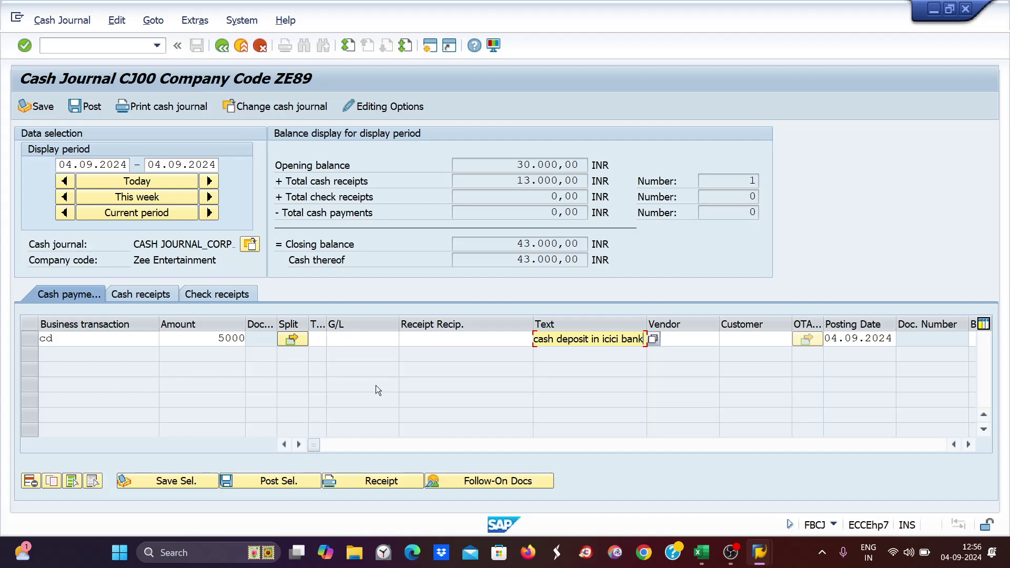
pyautogui.click(440, 473)
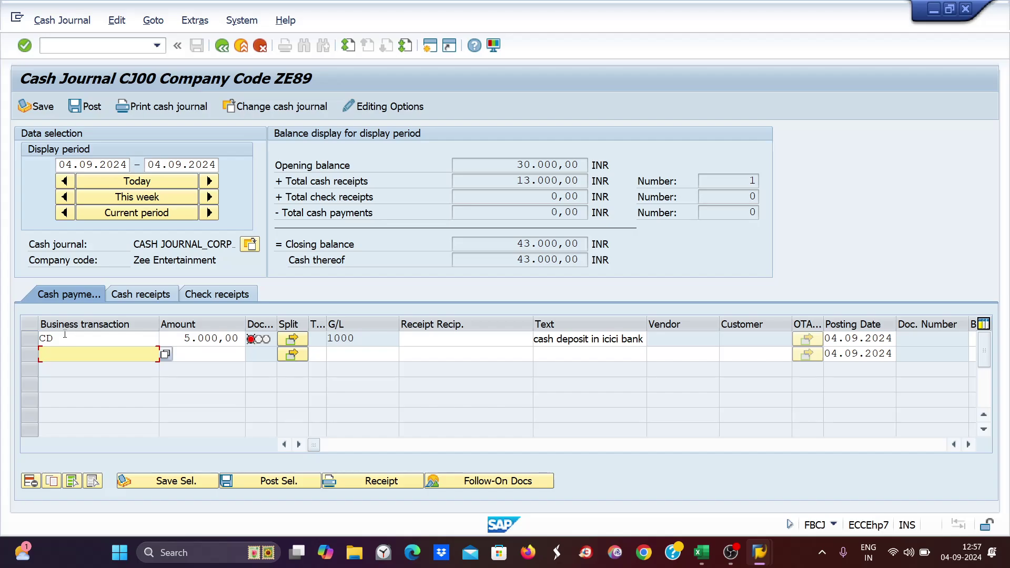
pyautogui.moveTo(64, 336); pyautogui.dragTo(35, 339)
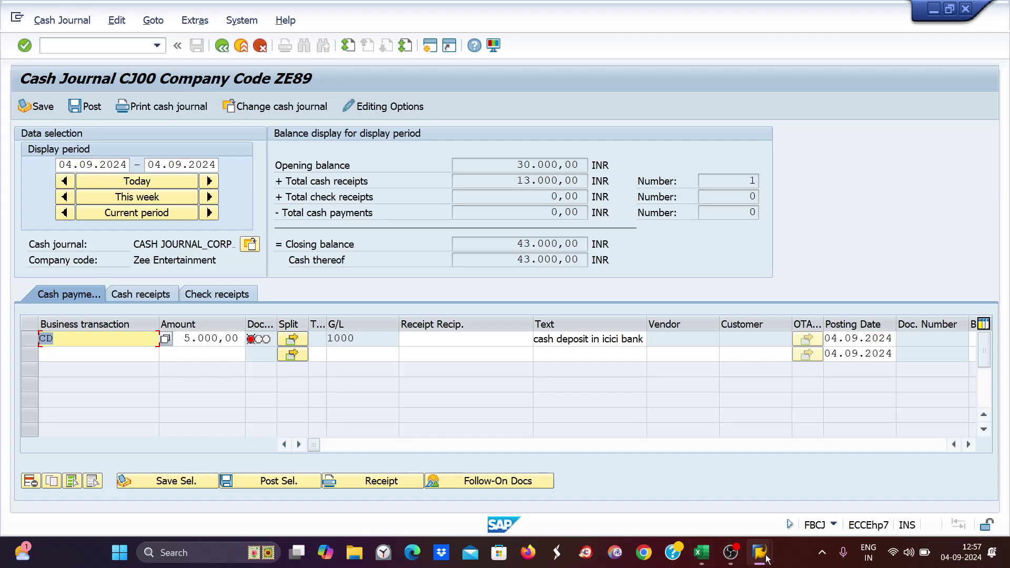
# - In the FBCJC2 setup table, bring up ZE89 and select its four transaction rows
pyautogui.moveTo(771, 538)
pyautogui.click(800, 491)
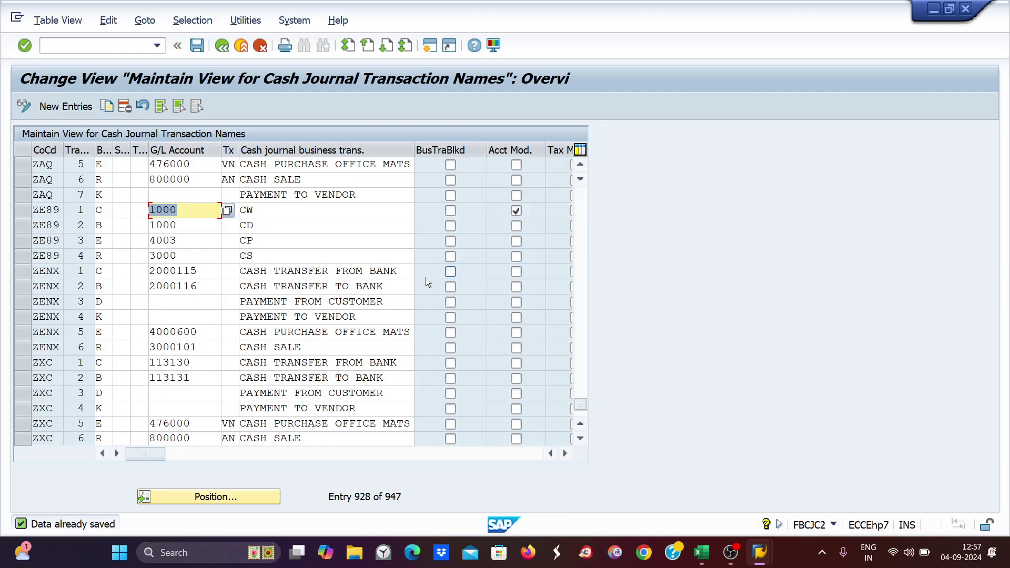
pyautogui.scroll(-1, 131, 206)
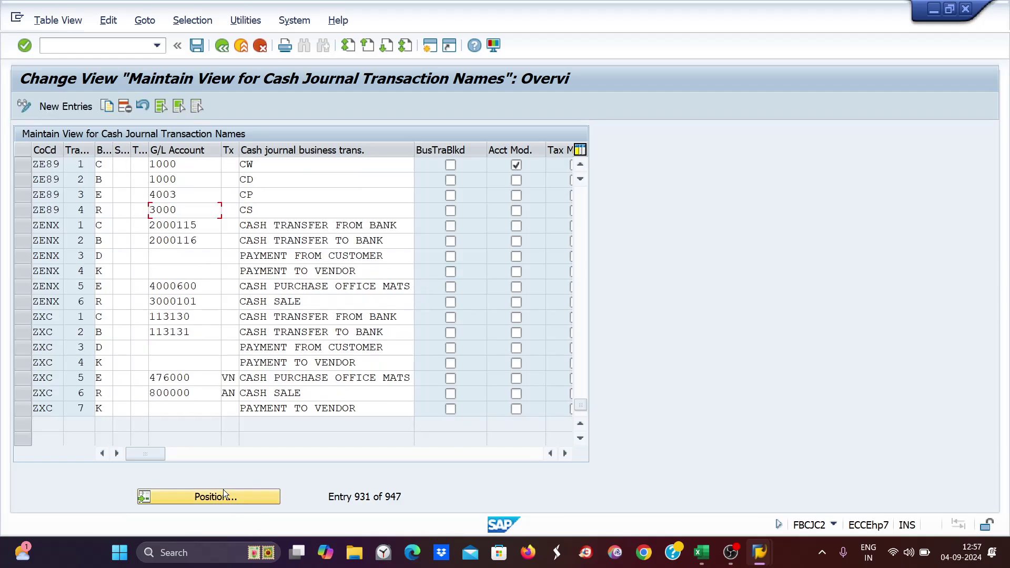
pyautogui.scroll(-1, 224, 494)
pyautogui.press('F3')
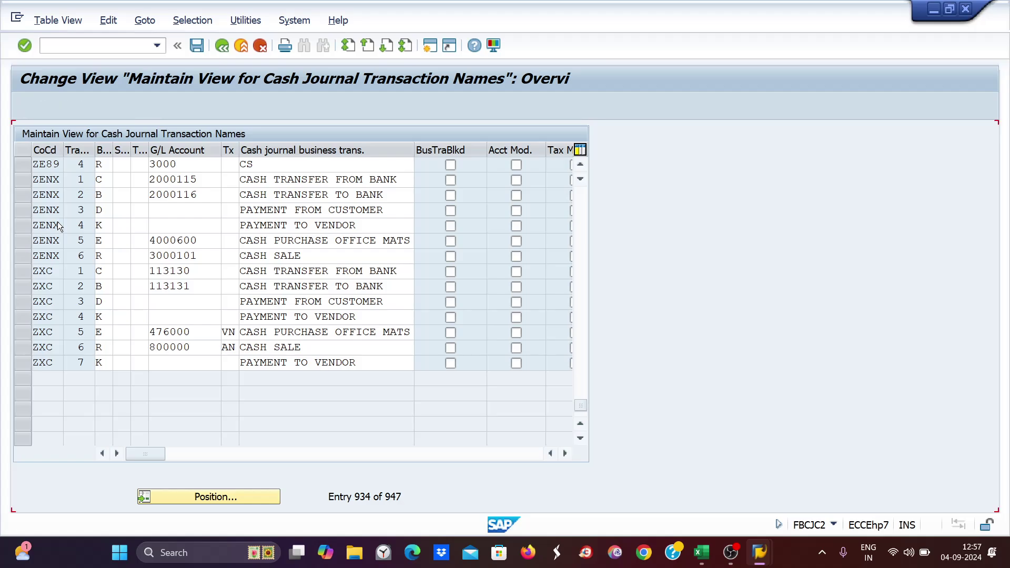
pyautogui.scroll(1, 59, 226)
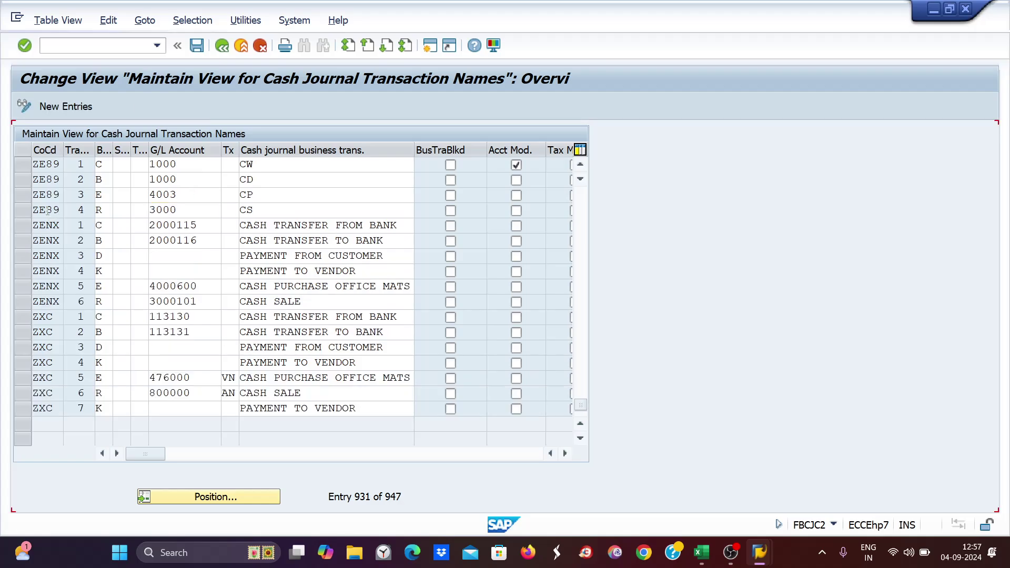
pyautogui.scroll(1, 12, 177)
pyautogui.click(18, 210)
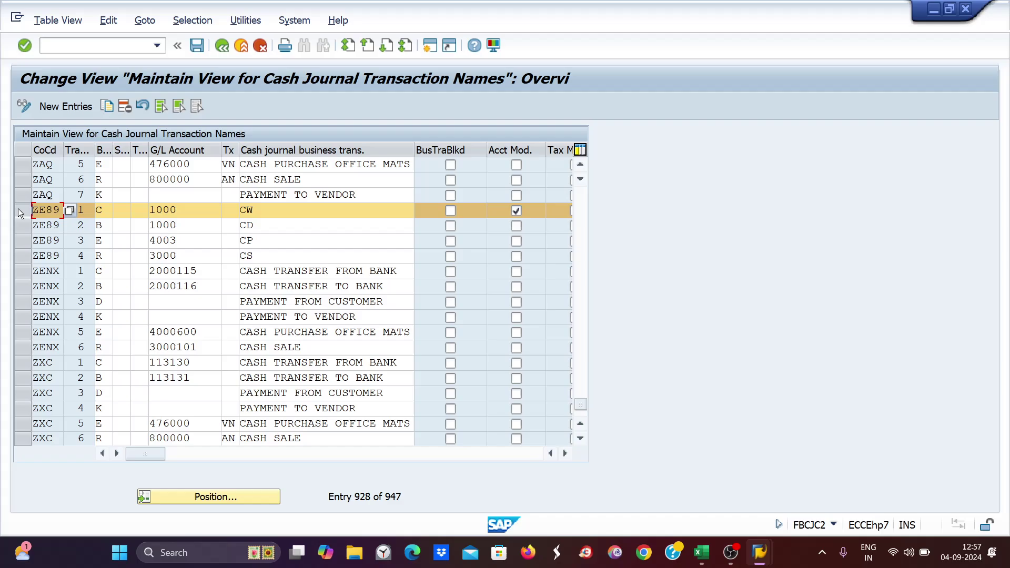
pyautogui.click(15, 226)
pyautogui.click(17, 242)
pyautogui.click(21, 256)
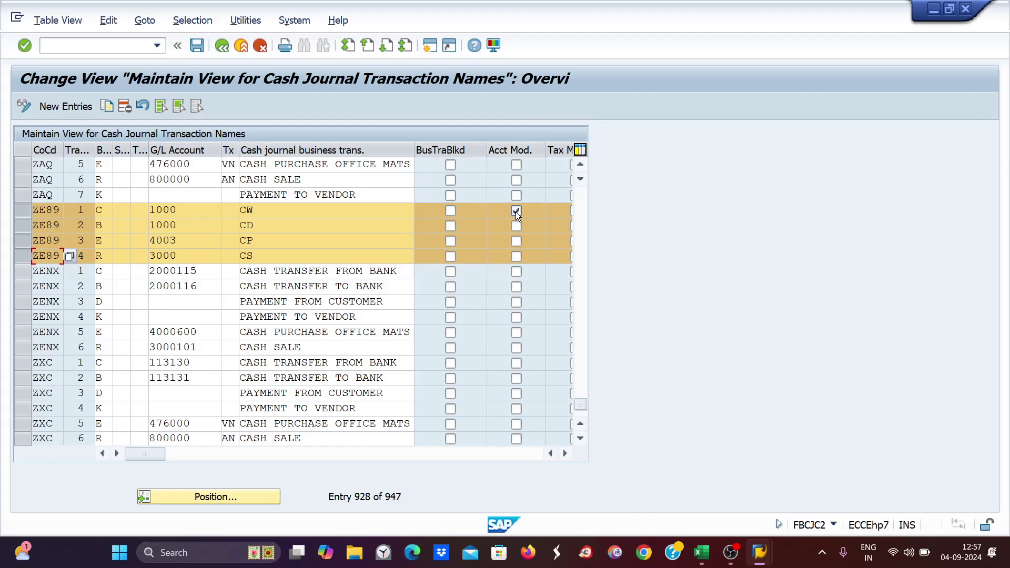
# - Inspect the CW and CD transaction names and their G/L accounts
pyautogui.click(263, 210)
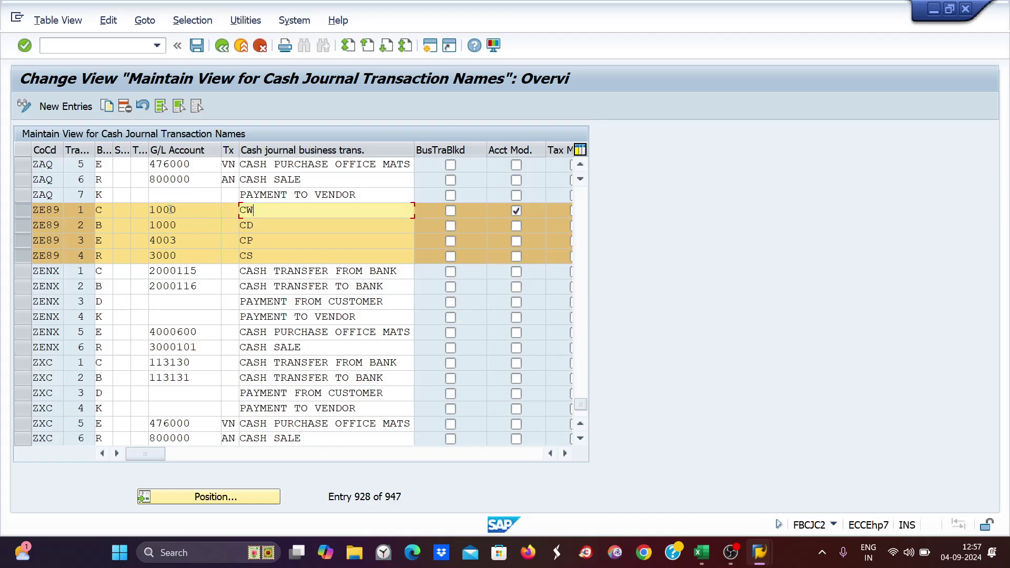
pyautogui.click(170, 209)
pyautogui.click(262, 211)
pyautogui.click(182, 212)
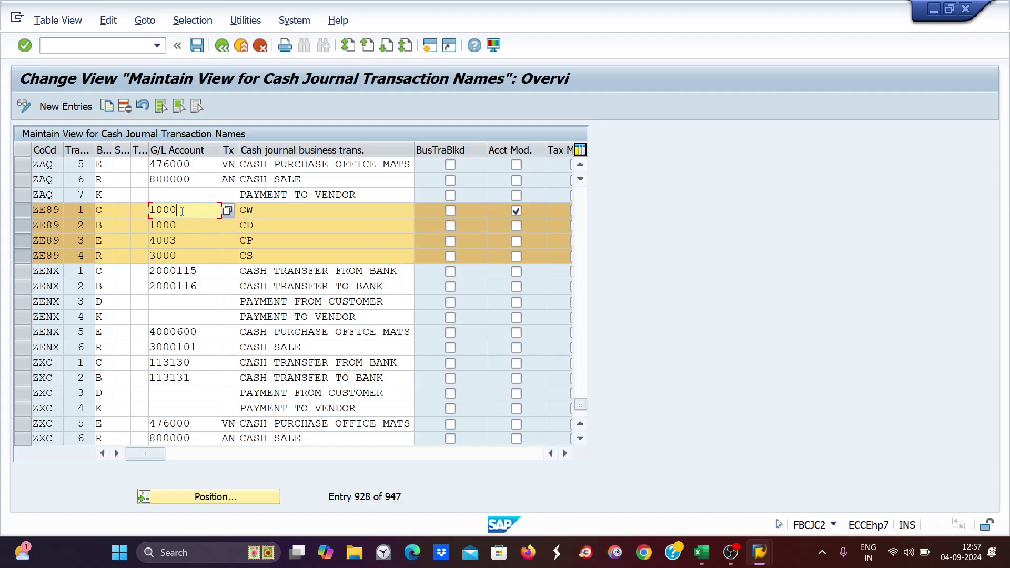
pyautogui.click(262, 209)
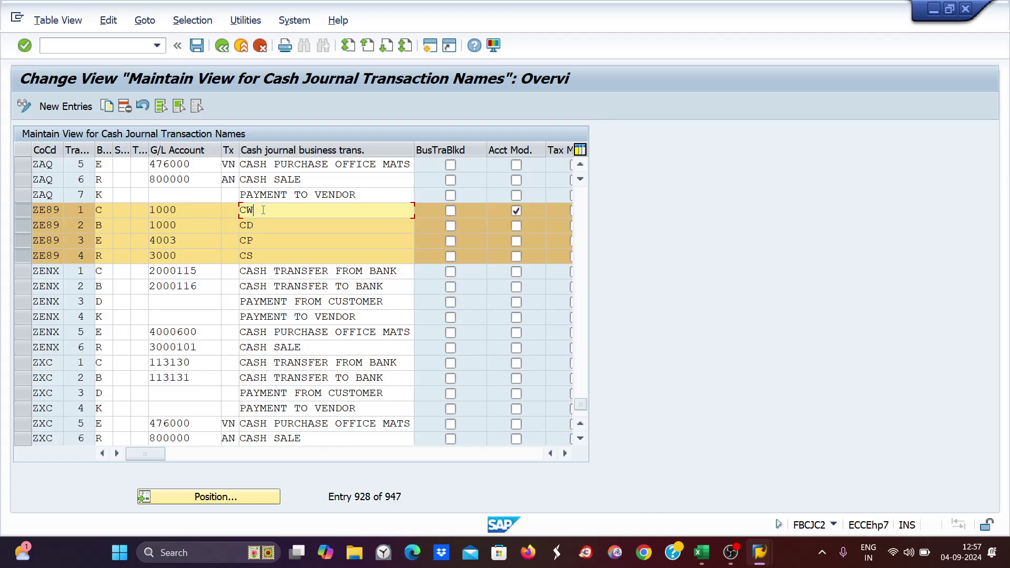
pyautogui.click(179, 210)
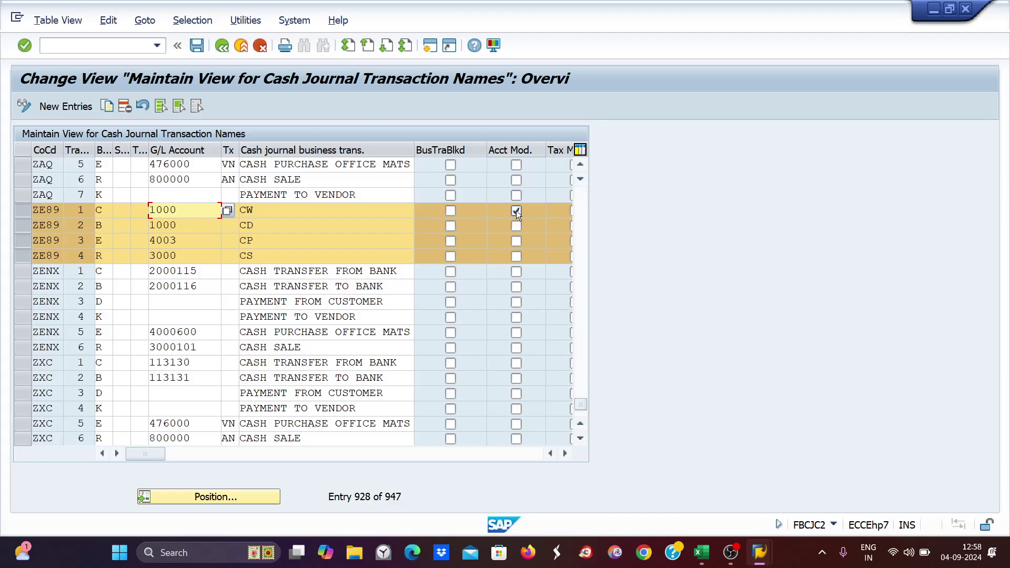
pyautogui.click(263, 224)
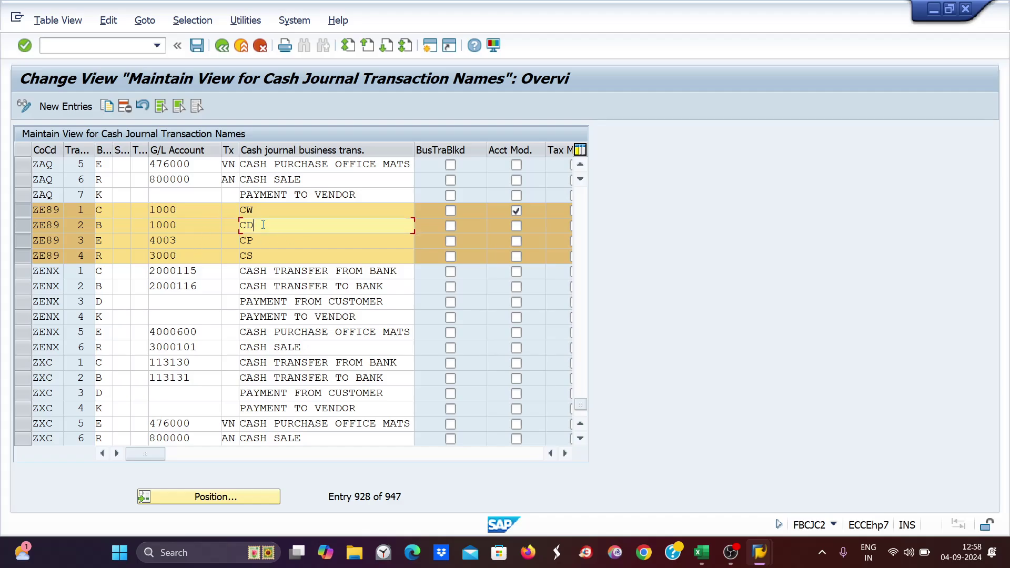
pyautogui.click(185, 225)
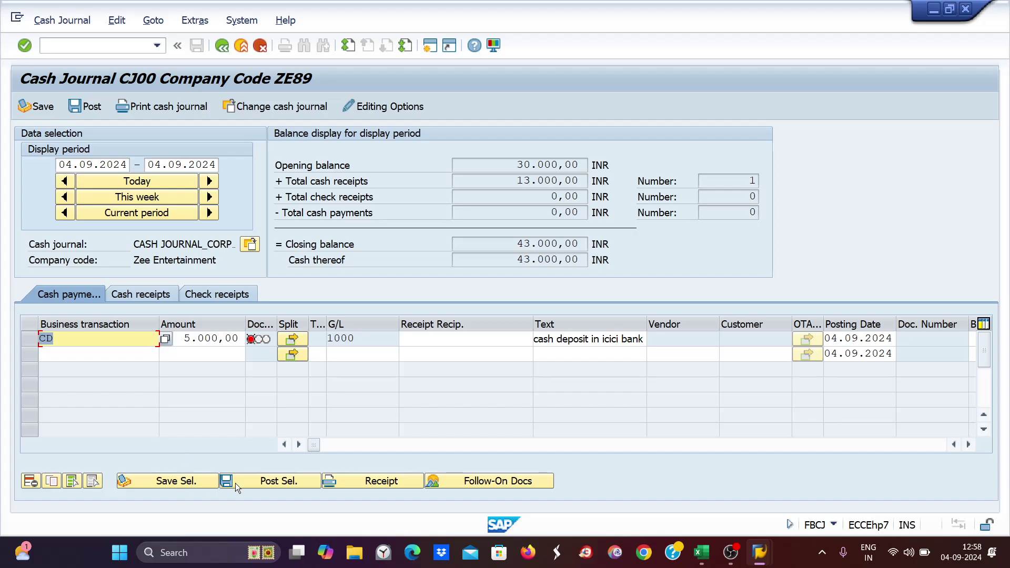
# - Post the 5.000,00 CD deposit as document 9, leaving a 38.000,00 INR closing balance
pyautogui.click(274, 481)
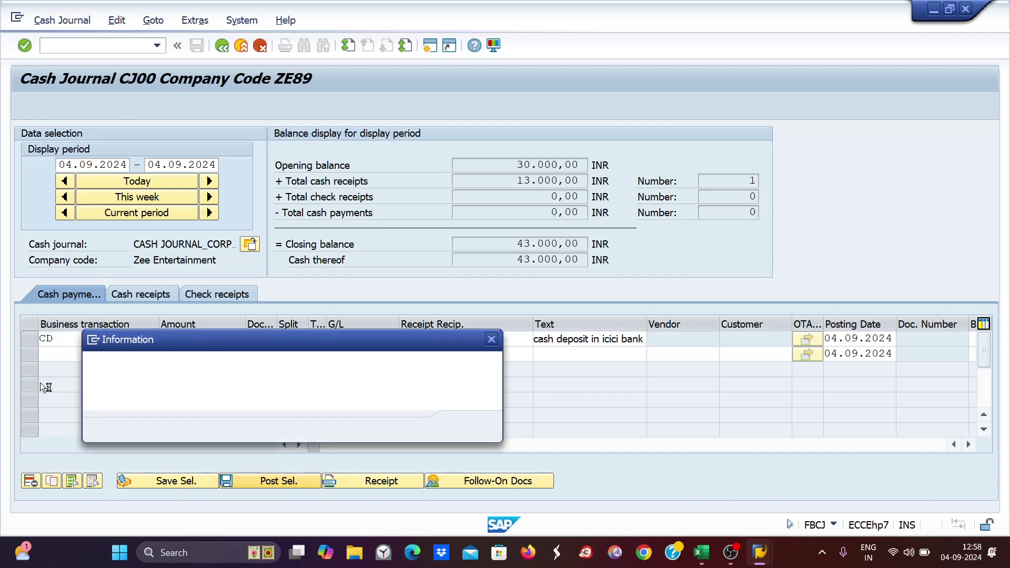
pyautogui.click(465, 432)
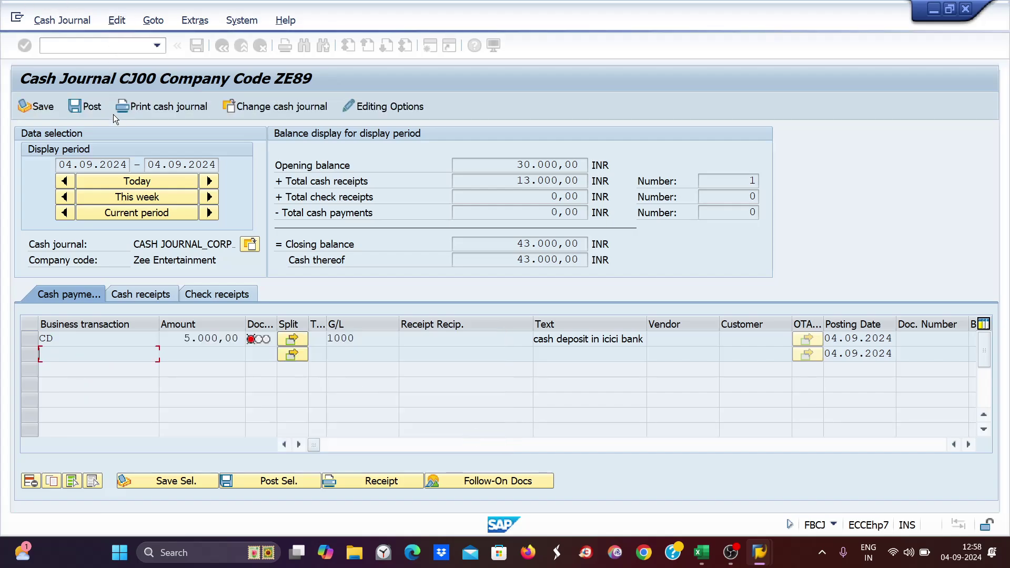
pyautogui.click(90, 109)
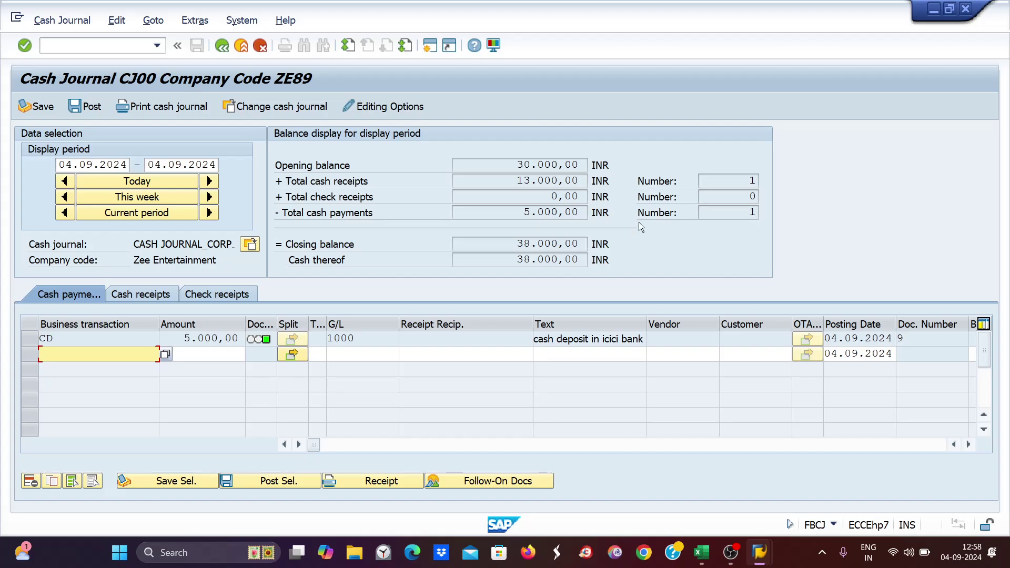
pyautogui.hotkey('alt', 'Tab')
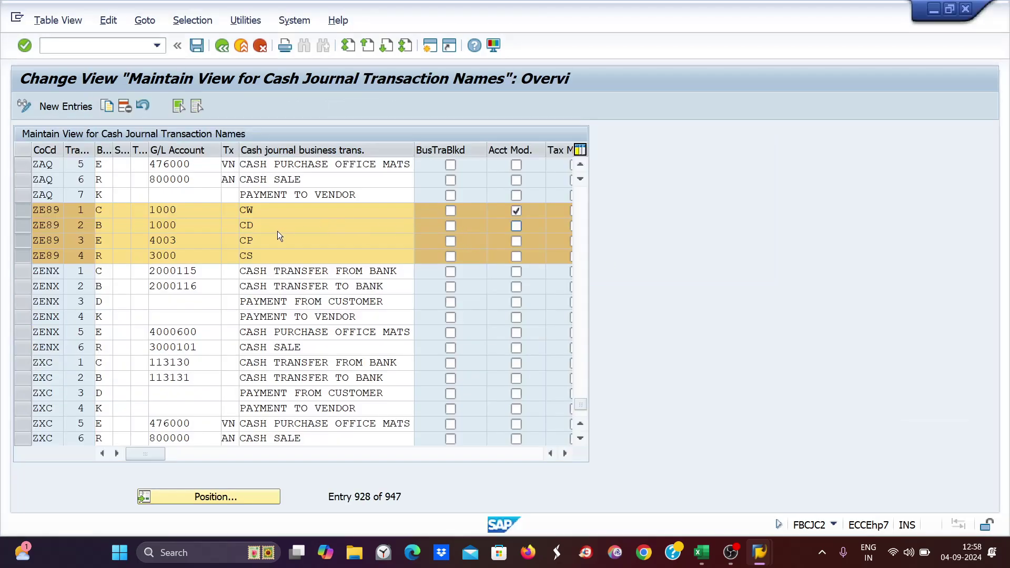
# - Tick Acct Mod. for the ZE89 CD transaction and save the setup change
pyautogui.click(210, 225)
pyautogui.click(251, 211)
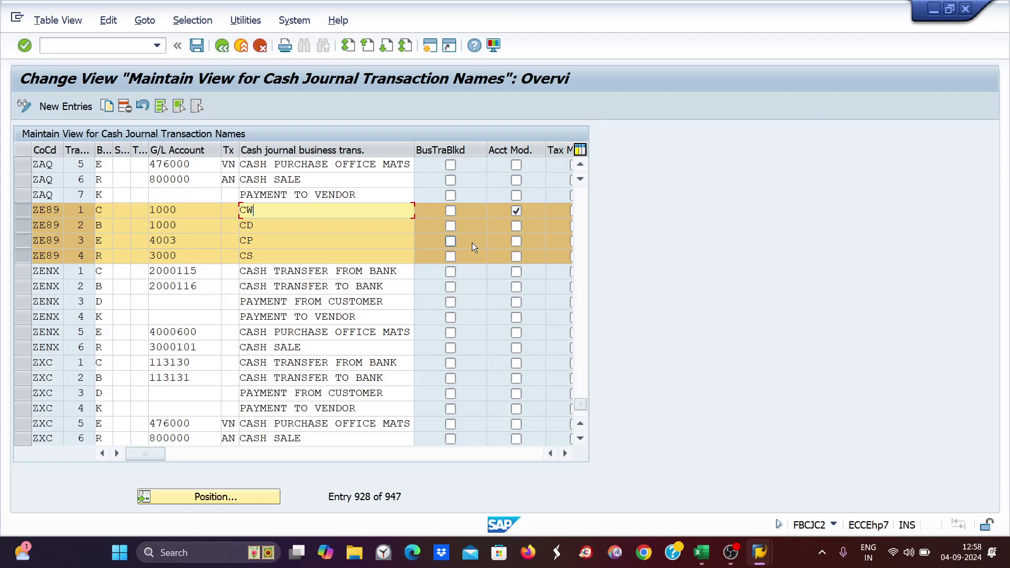
pyautogui.click(250, 225)
pyautogui.click(516, 227)
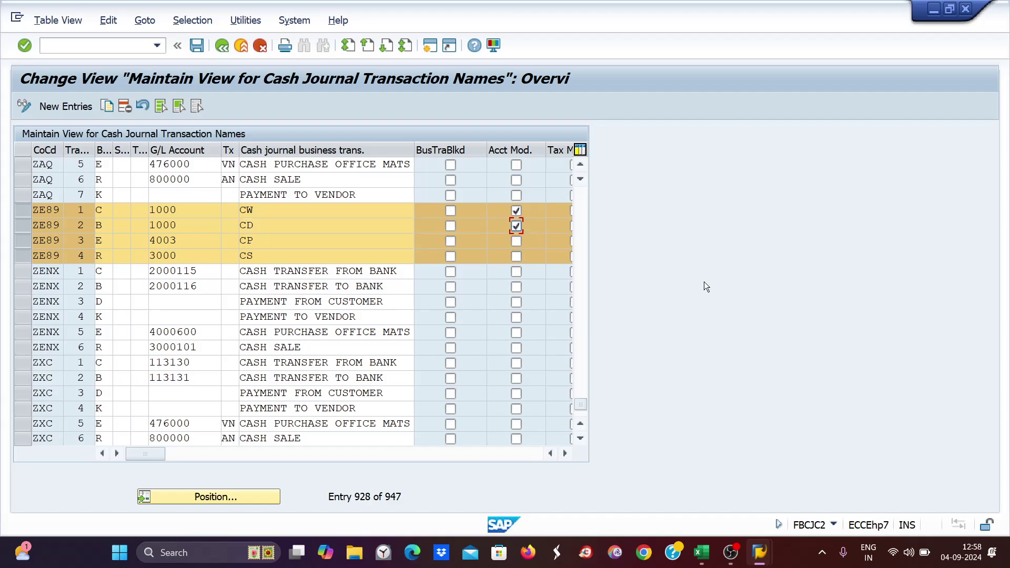
pyautogui.press('Return')
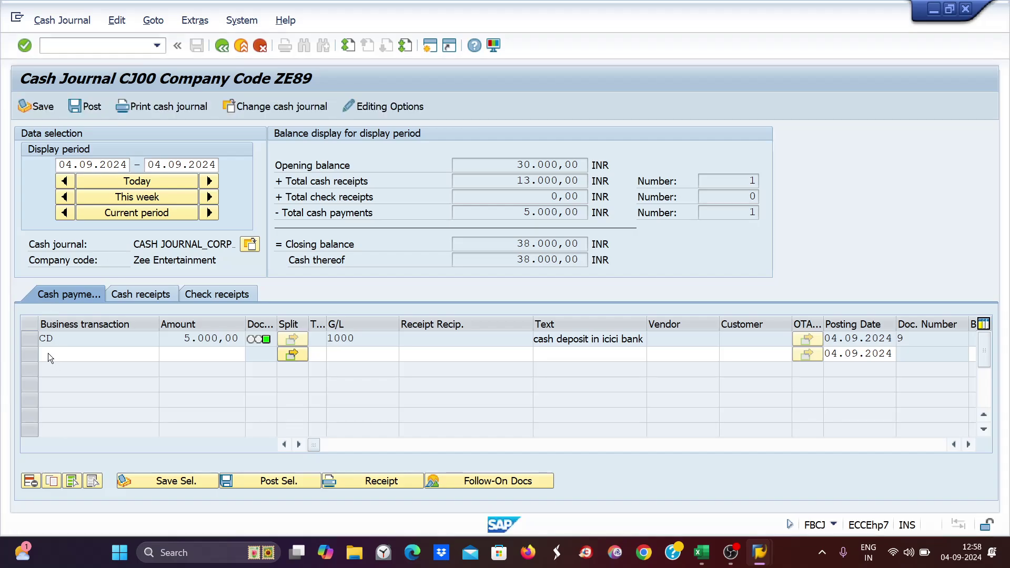
# - Add a new CD payment line of 5.000,00 with text 'cash deposit in icici bank'
pyautogui.click(48, 352)
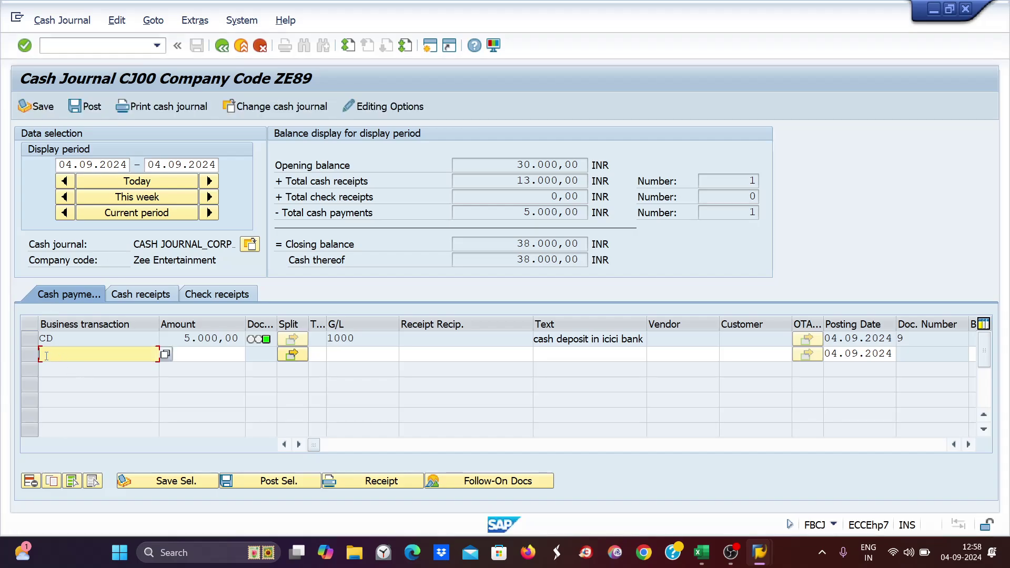
pyautogui.write('cd')
pyautogui.press('Tab')
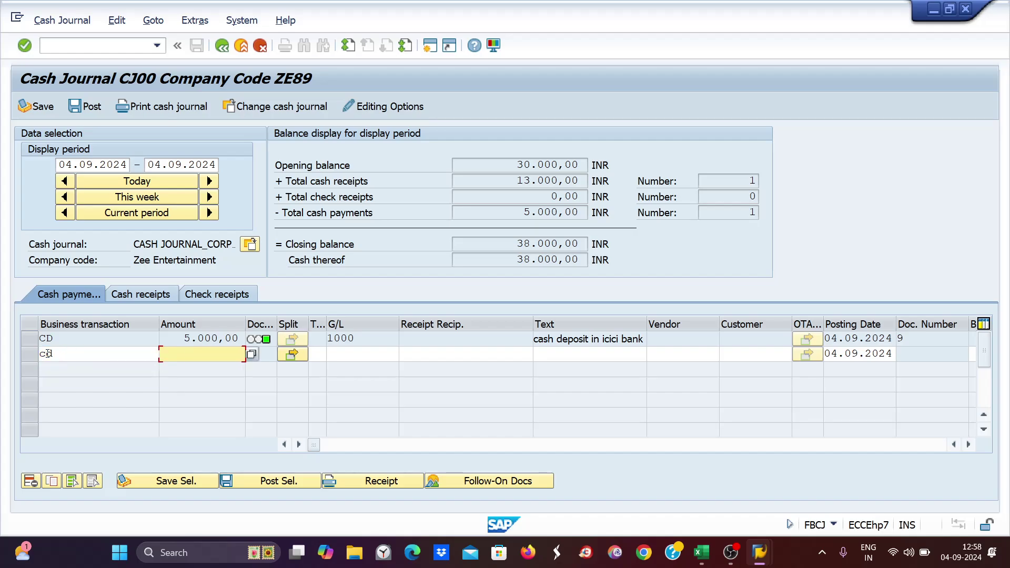
pyautogui.write('50')
pyautogui.press('Tab')
pyautogui.press('Tab')
pyautogui.press('Tab')
pyautogui.press('Tab')
pyautogui.press('Tab')
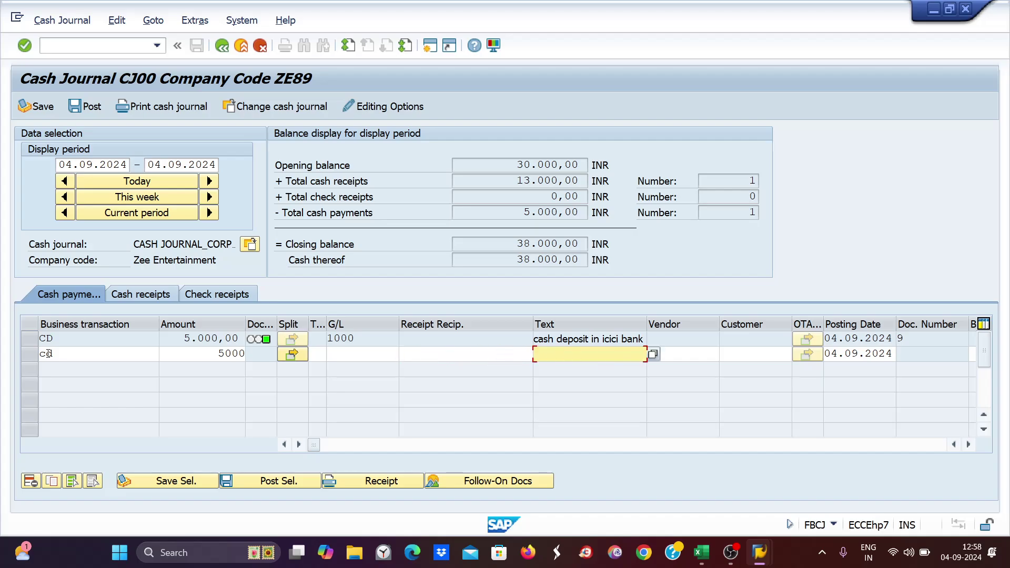
pyautogui.write('ca')
pyautogui.press('Down')
pyautogui.press('Return')
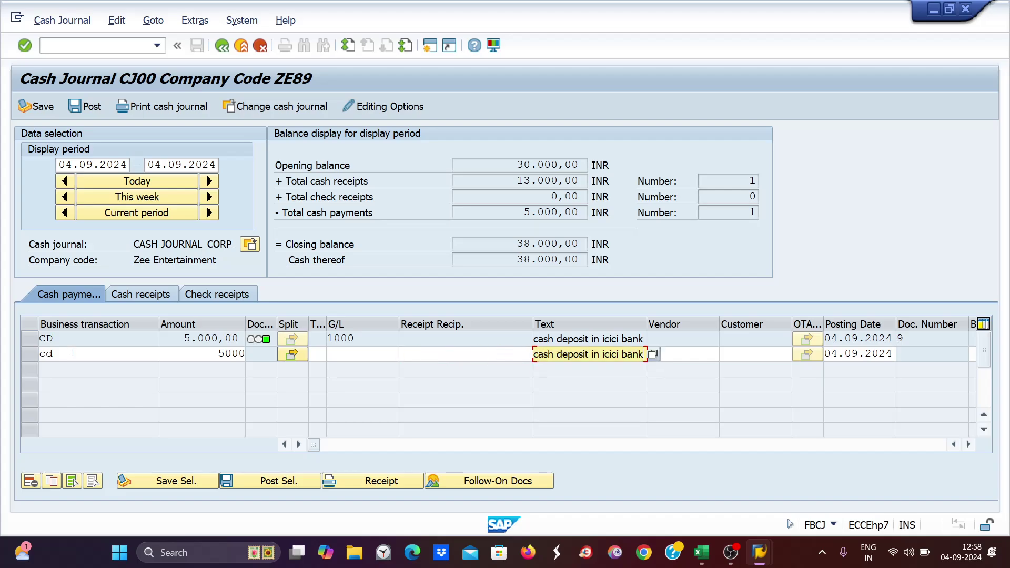
pyautogui.press('Return')
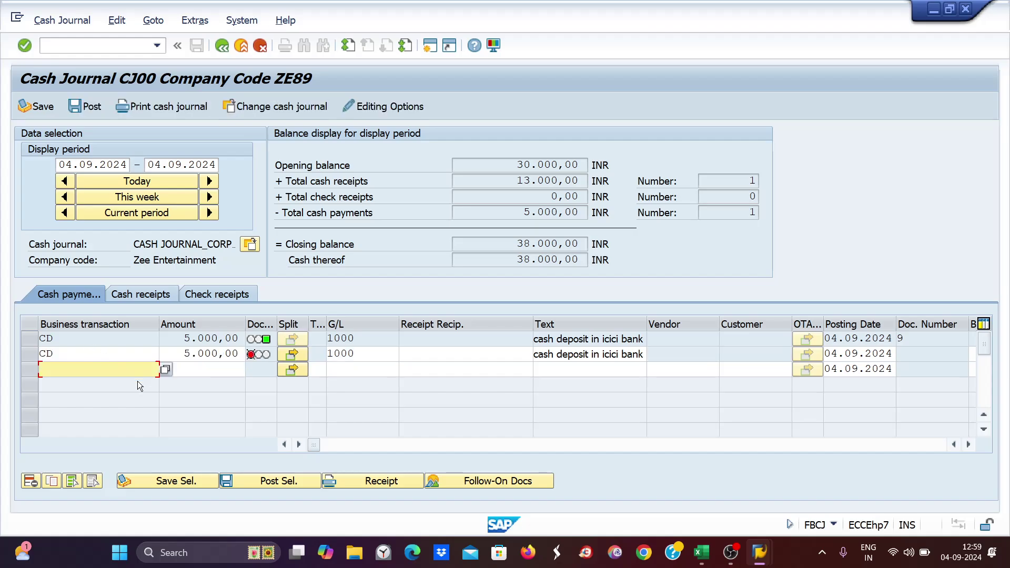
# - Change the line's G/L account to 1002 and post it as document 10, balance 33.000,00
pyautogui.click(367, 359)
pyautogui.press('BackSpace')
pyautogui.press('BackSpace')
pyautogui.press('BackSpace')
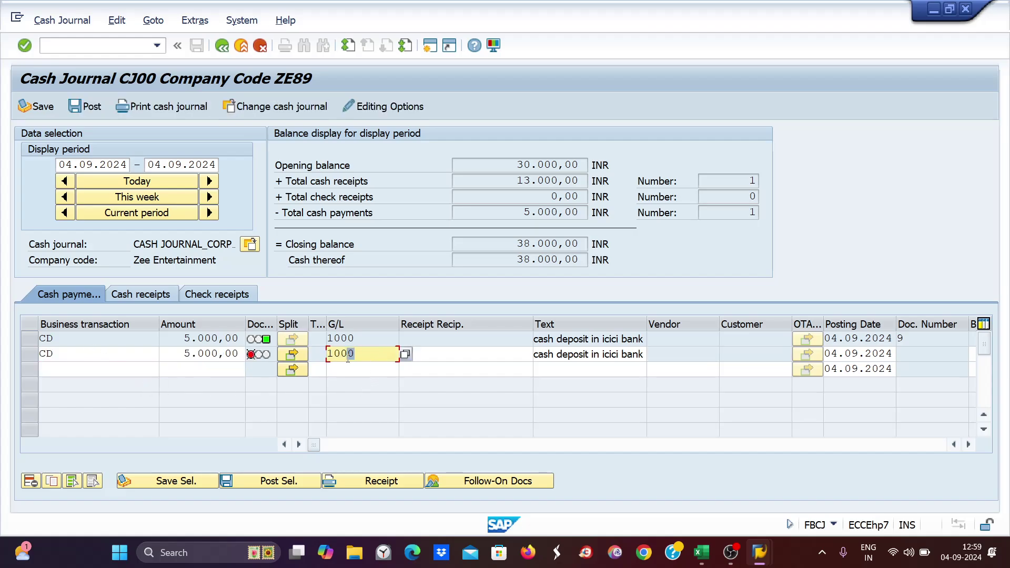
pyautogui.write('002')
pyautogui.press('Return')
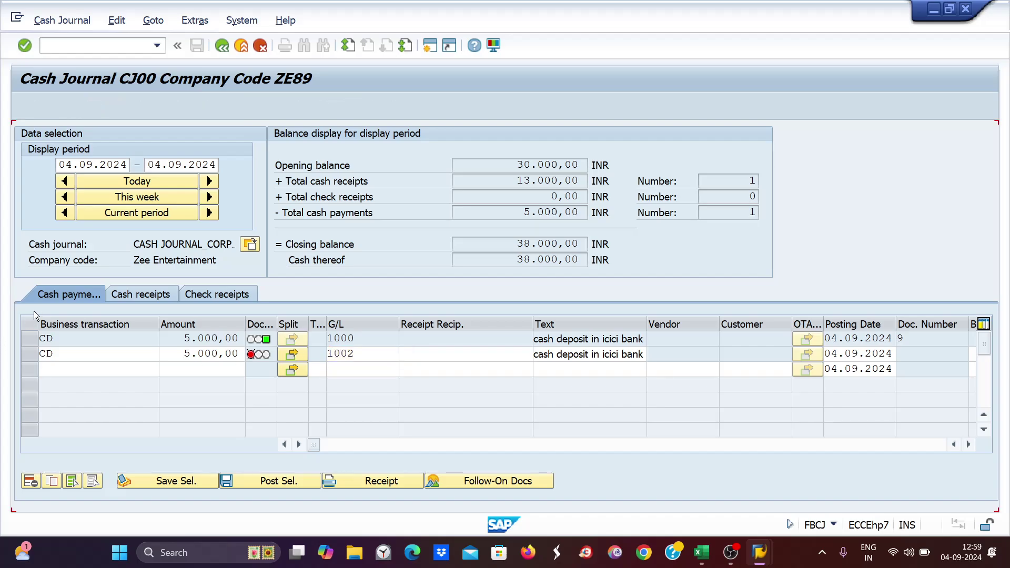
pyautogui.click(33, 354)
pyautogui.click(289, 481)
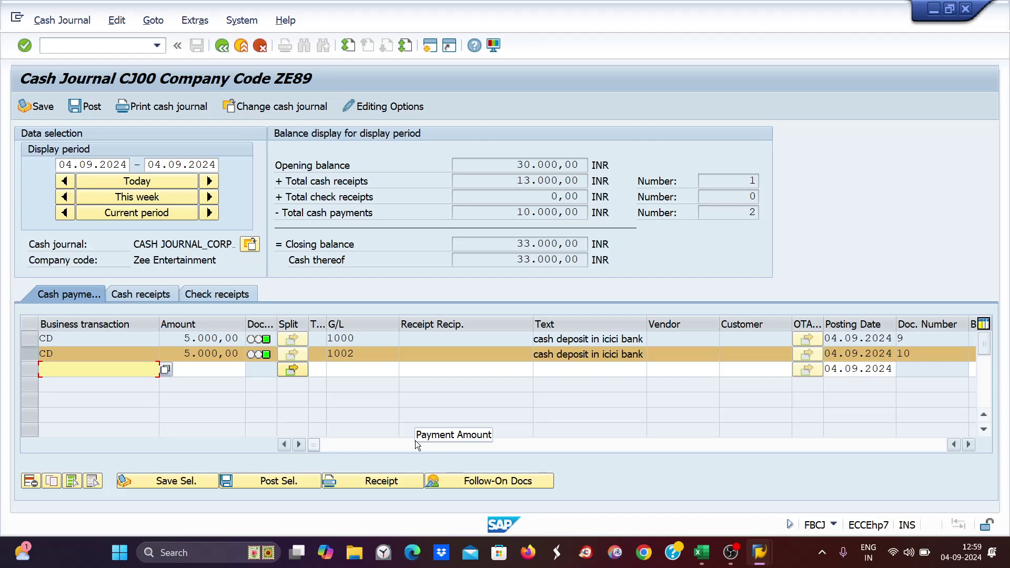
pyautogui.hotkey('alt', 'Tab')
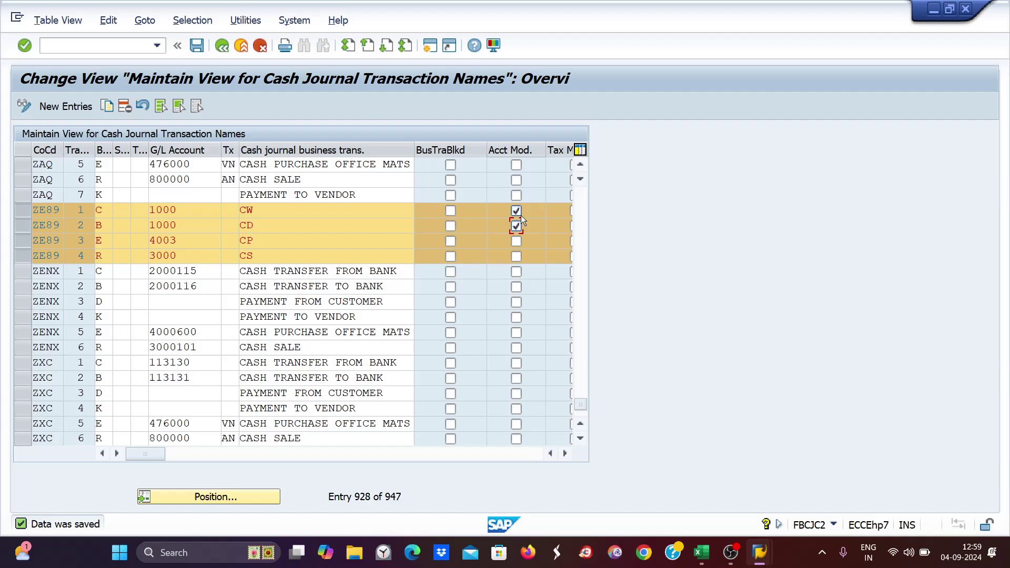
# - Compare the CW setup G/L account with G/L 1002 on the second CD payment
pyautogui.click(194, 213)
pyautogui.click(259, 210)
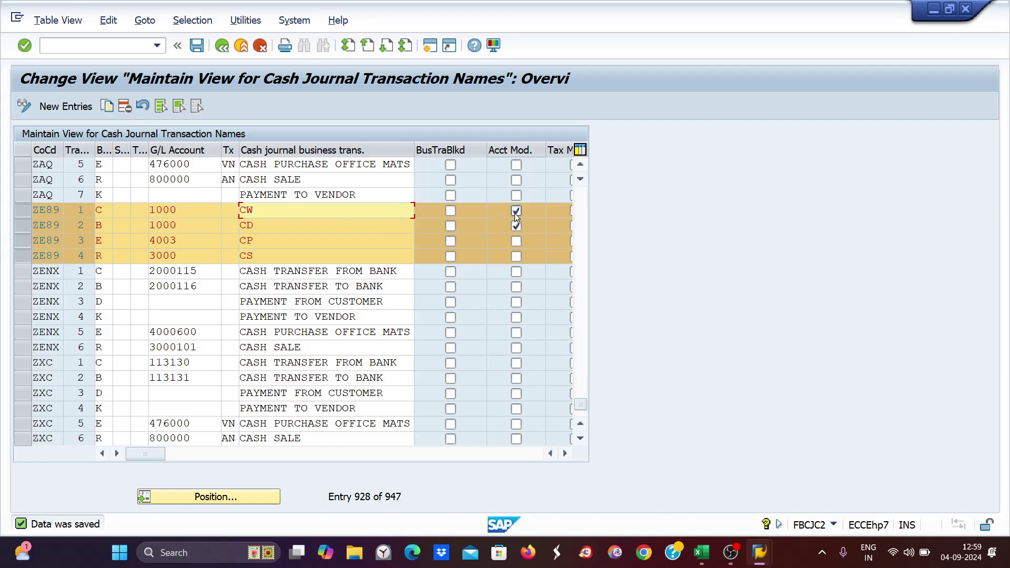
pyautogui.hotkey('alt', 'Tab')
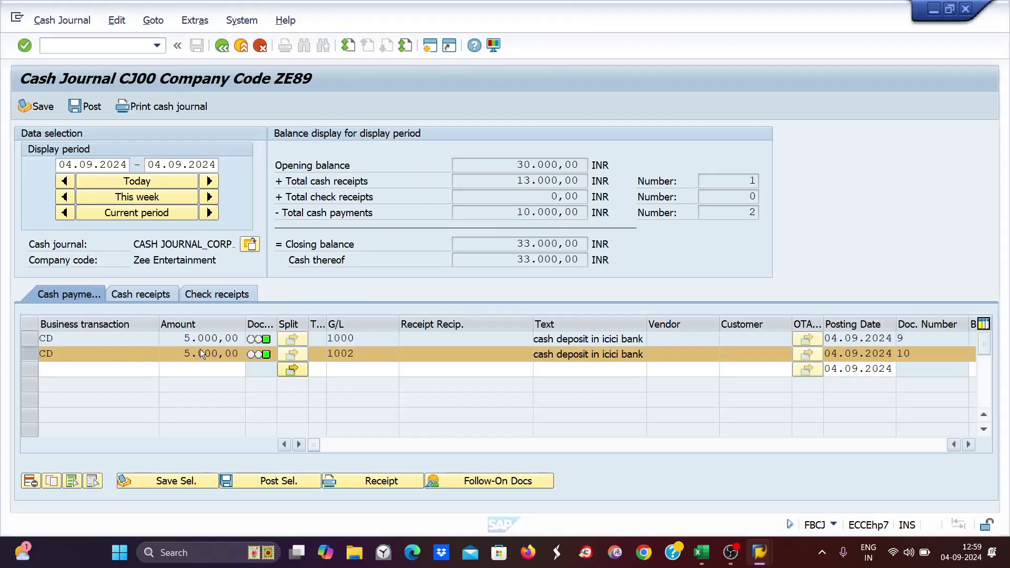
pyautogui.click(355, 354)
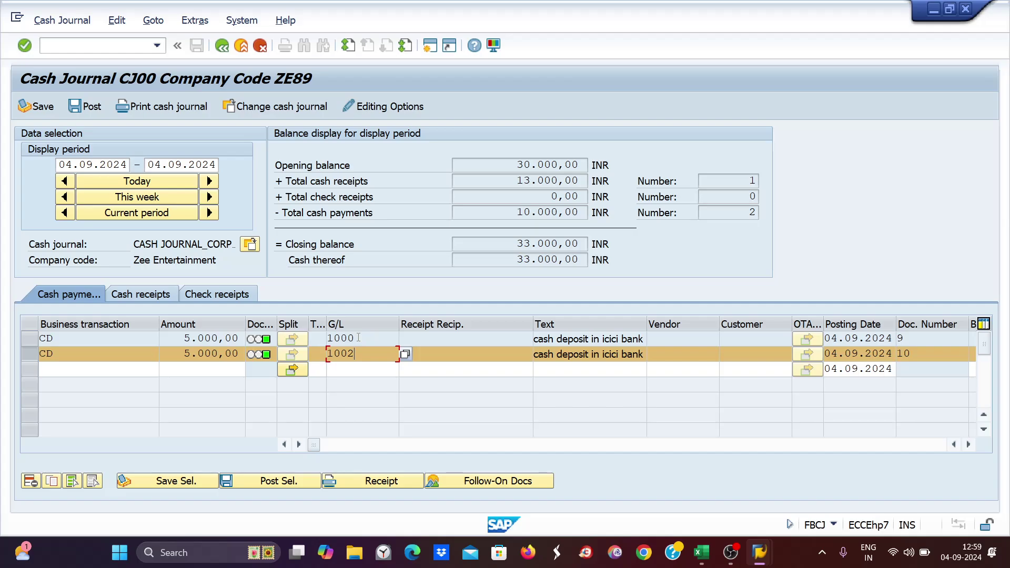
pyautogui.hotkey('alt', 'Tab')
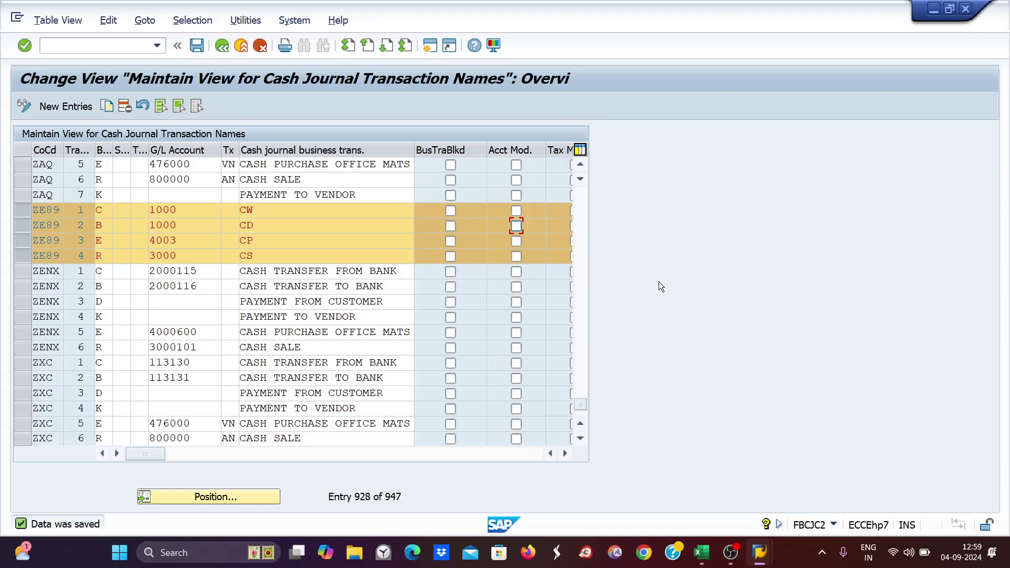
pyautogui.click(701, 552)
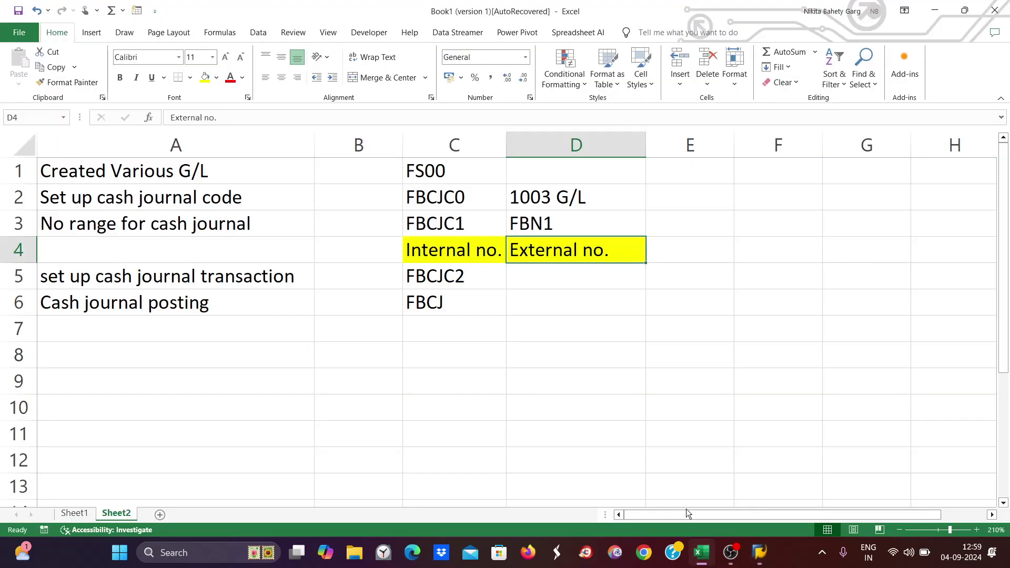
pyautogui.click(74, 512)
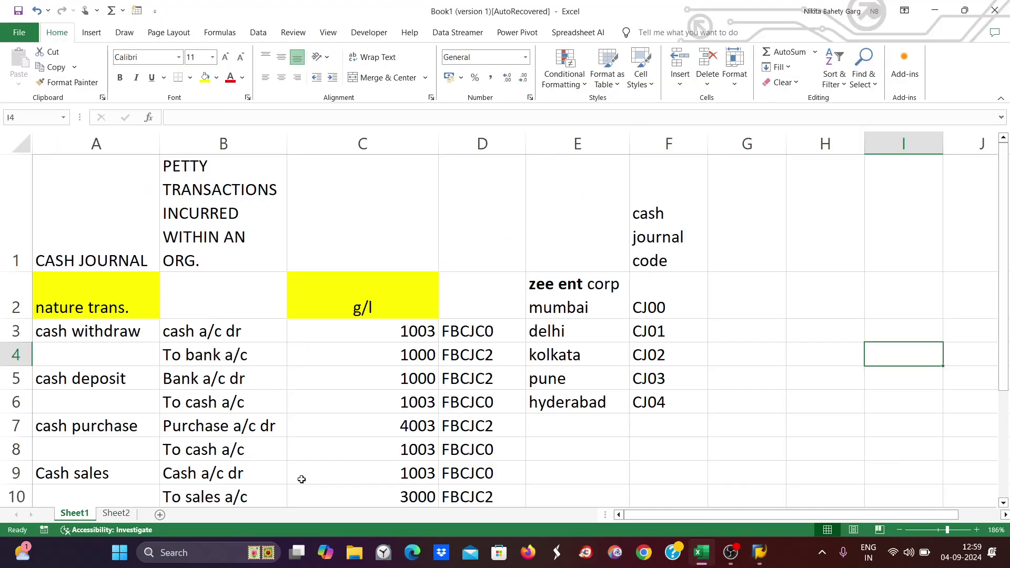
pyautogui.moveTo(576, 296); pyautogui.dragTo(564, 405)
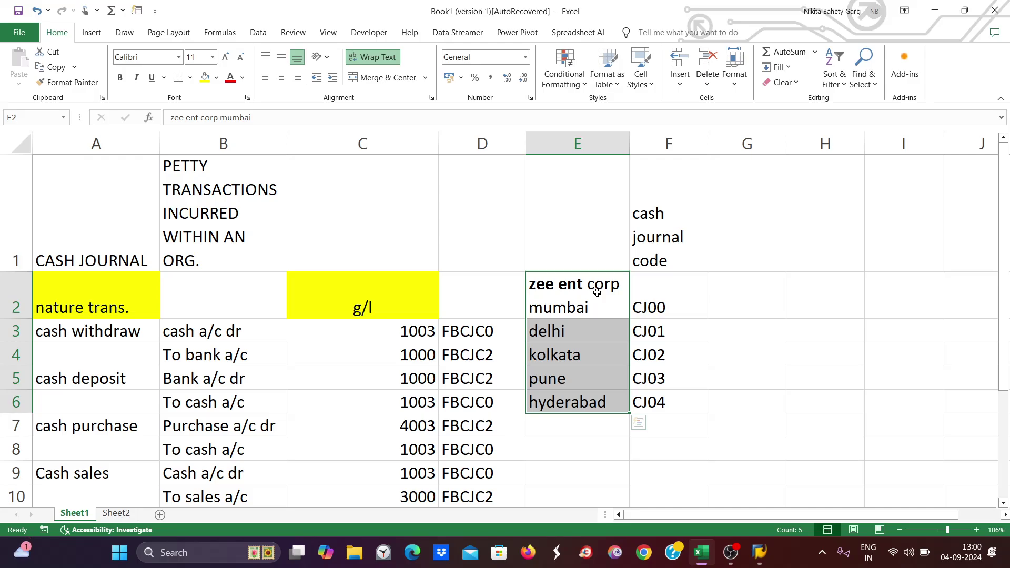
pyautogui.click(573, 294)
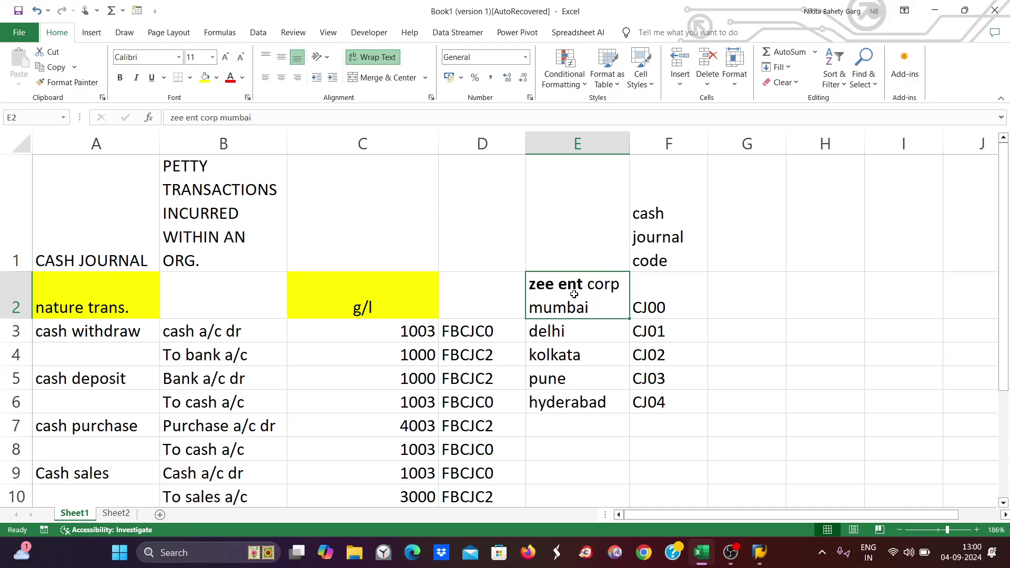
pyautogui.click(575, 333)
pyautogui.click(667, 289)
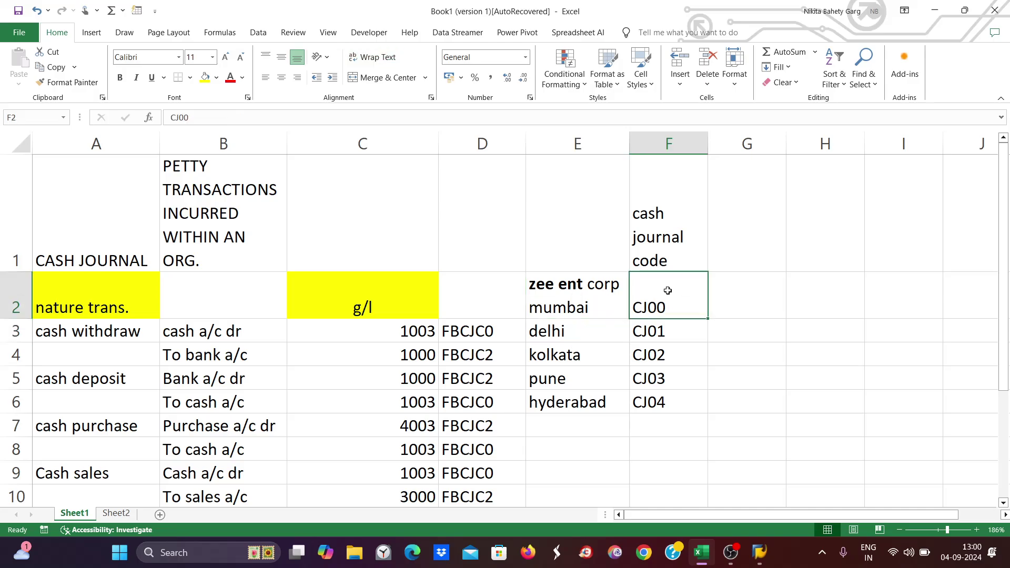
pyautogui.click(658, 332)
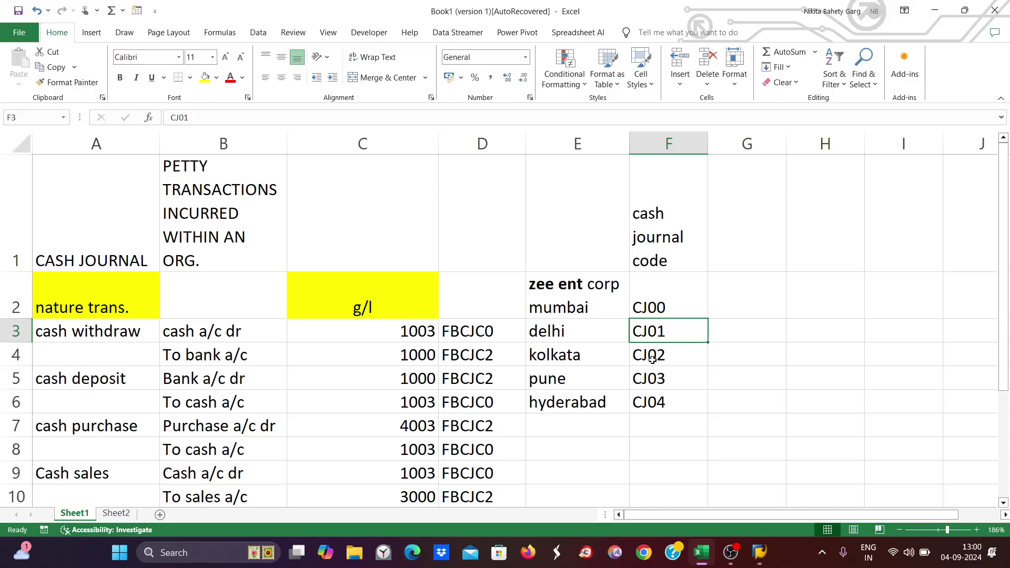
pyautogui.click(652, 357)
pyautogui.click(552, 296)
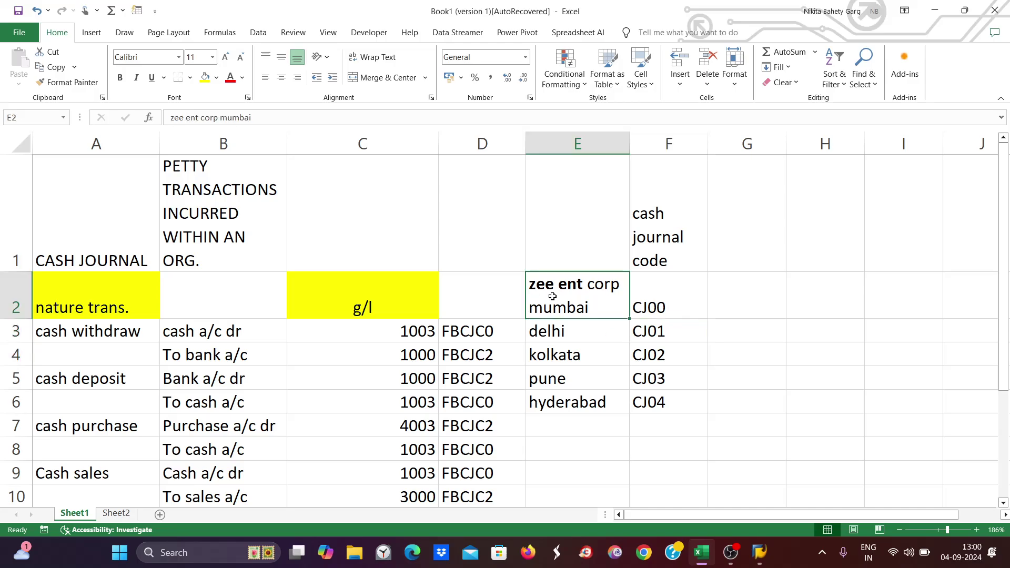
pyautogui.click(662, 293)
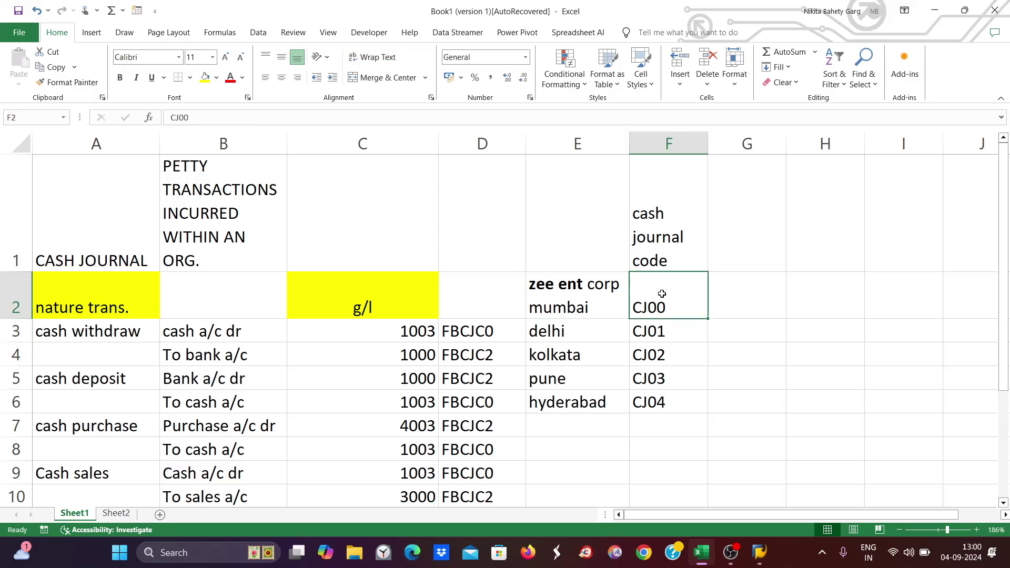
pyautogui.click(553, 339)
pyautogui.click(552, 355)
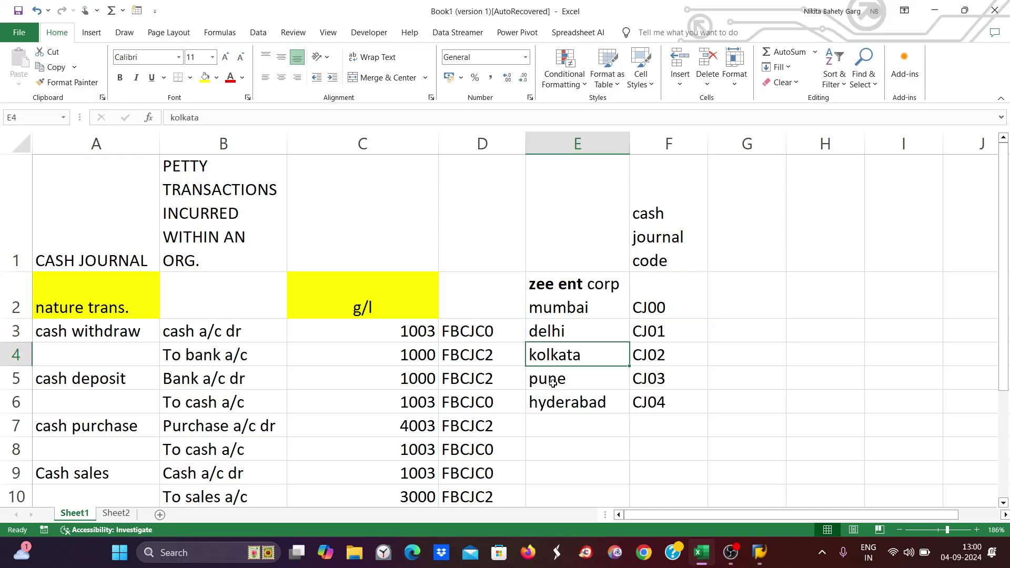
pyautogui.click(552, 383)
pyautogui.click(553, 404)
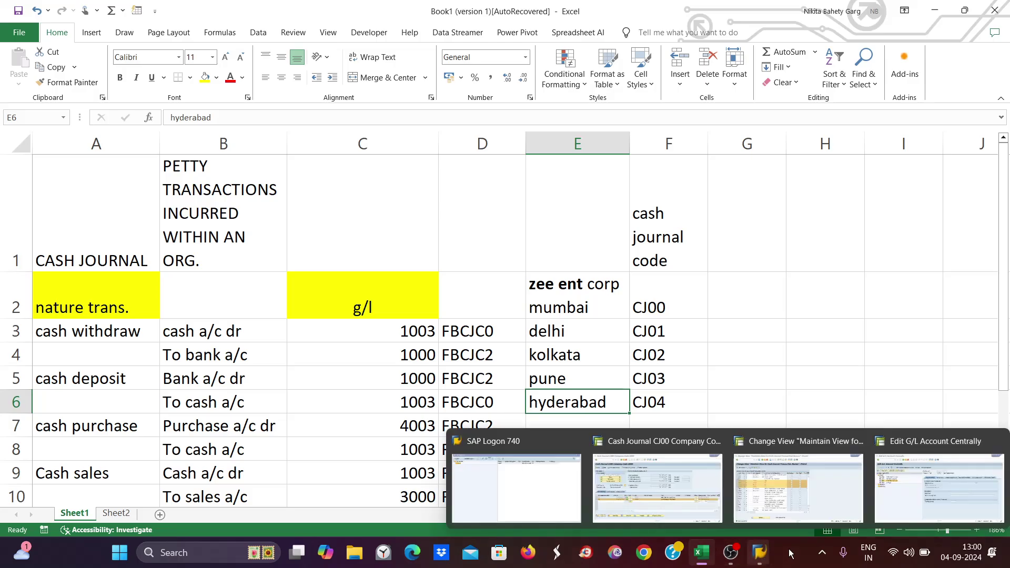
pyautogui.click(752, 500)
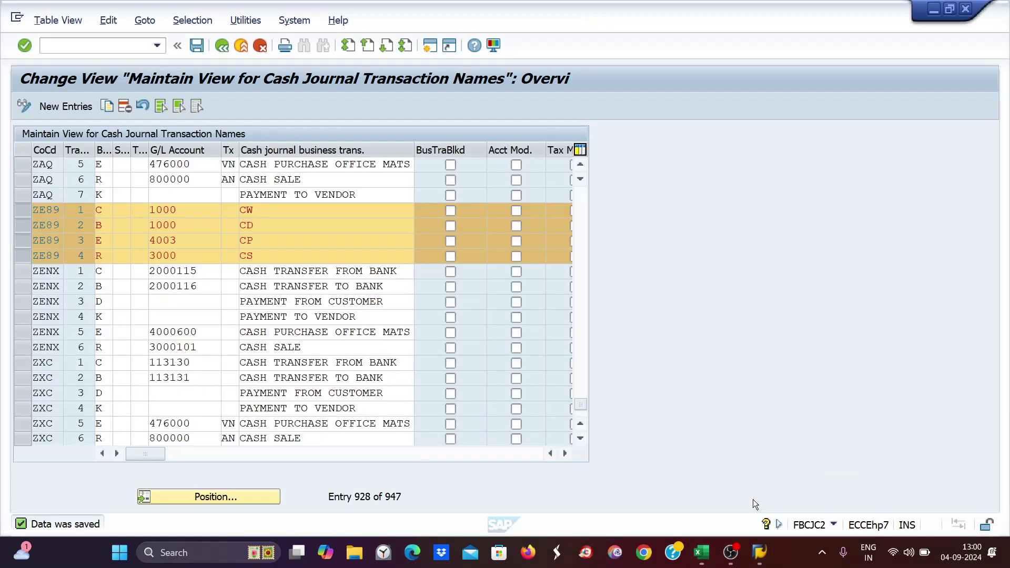
pyautogui.click(54, 44)
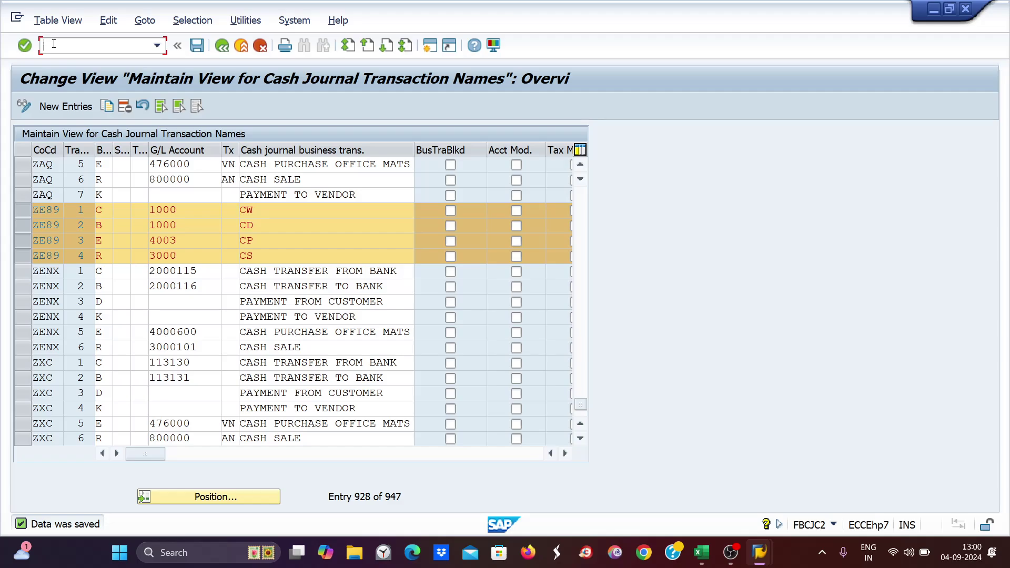
pyautogui.click(701, 553)
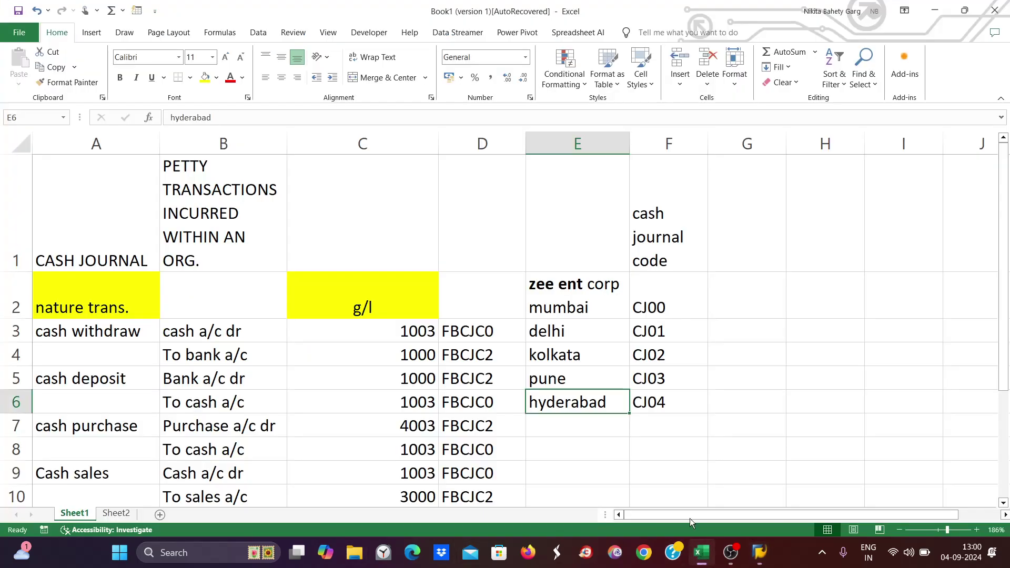
pyautogui.click(654, 307)
pyautogui.click(660, 330)
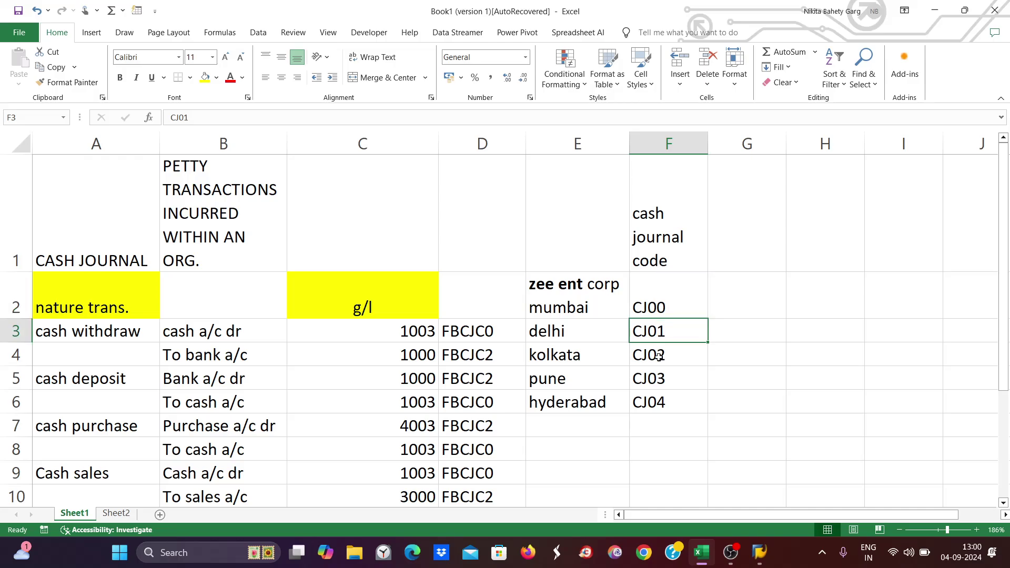
pyautogui.click(658, 356)
pyautogui.click(655, 377)
pyautogui.click(660, 412)
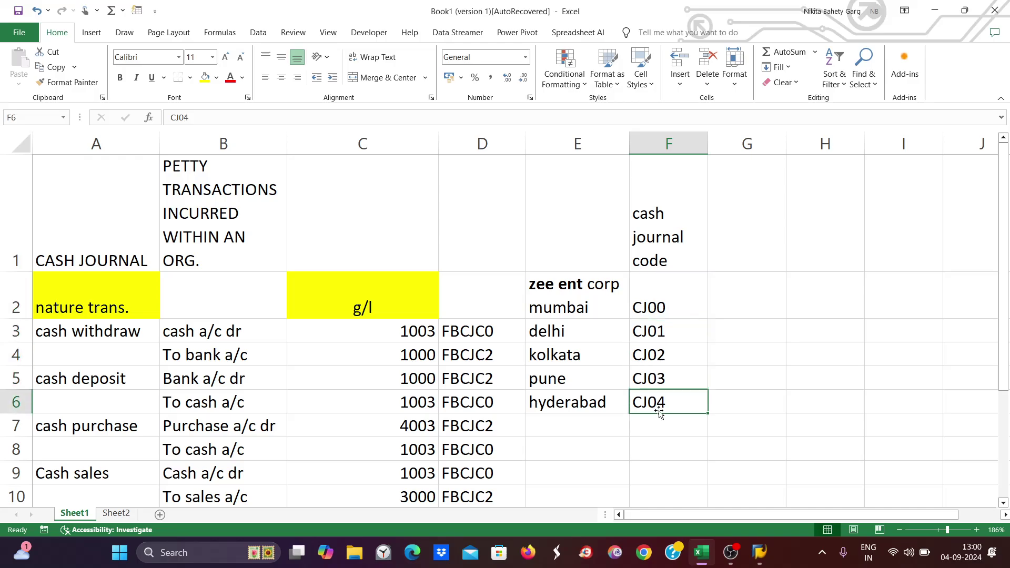
pyautogui.moveTo(759, 552)
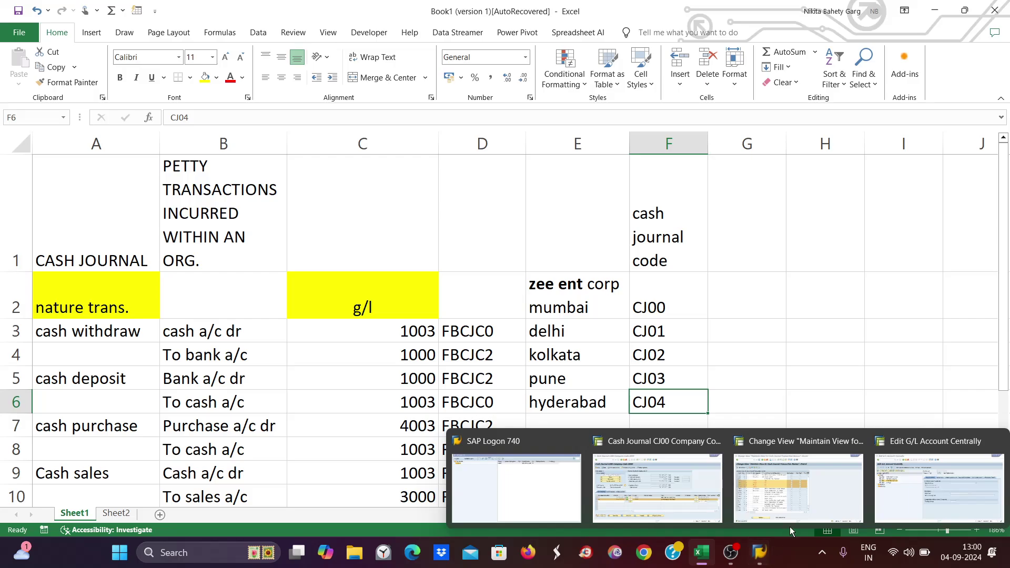
pyautogui.click(794, 499)
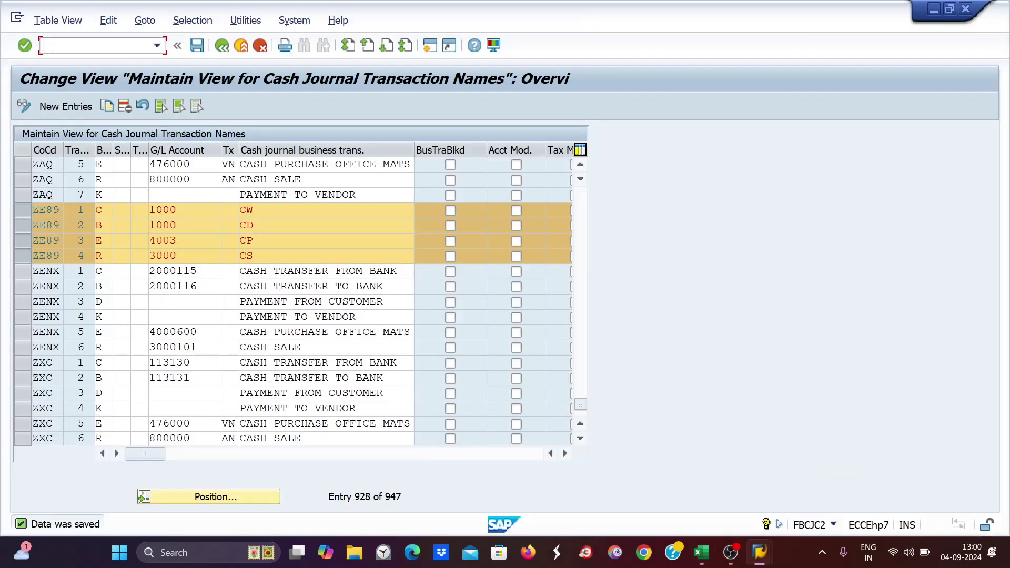
# - Run /nfbcjc0 and position the cash journal list at company code ZE89
pyautogui.write('/nfbcjc0')
pyautogui.press('Return')
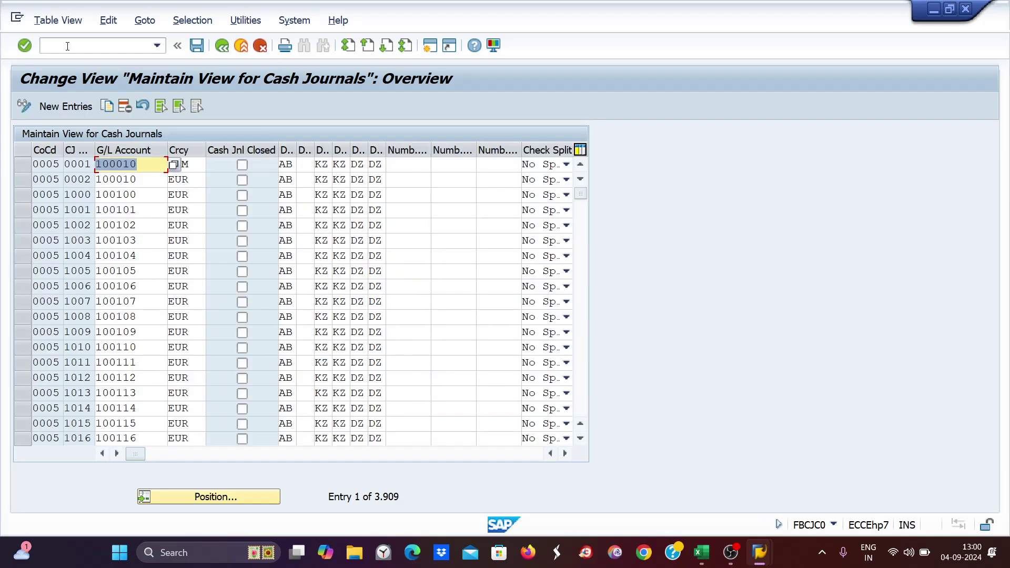
pyautogui.click(229, 497)
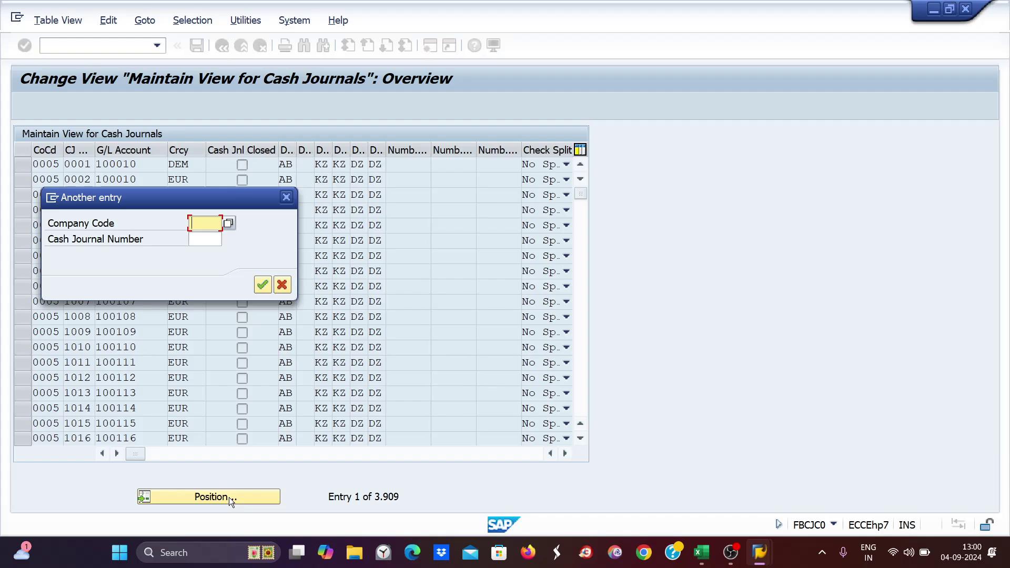
pyautogui.write('ze')
pyautogui.press('Down')
pyautogui.press('Return')
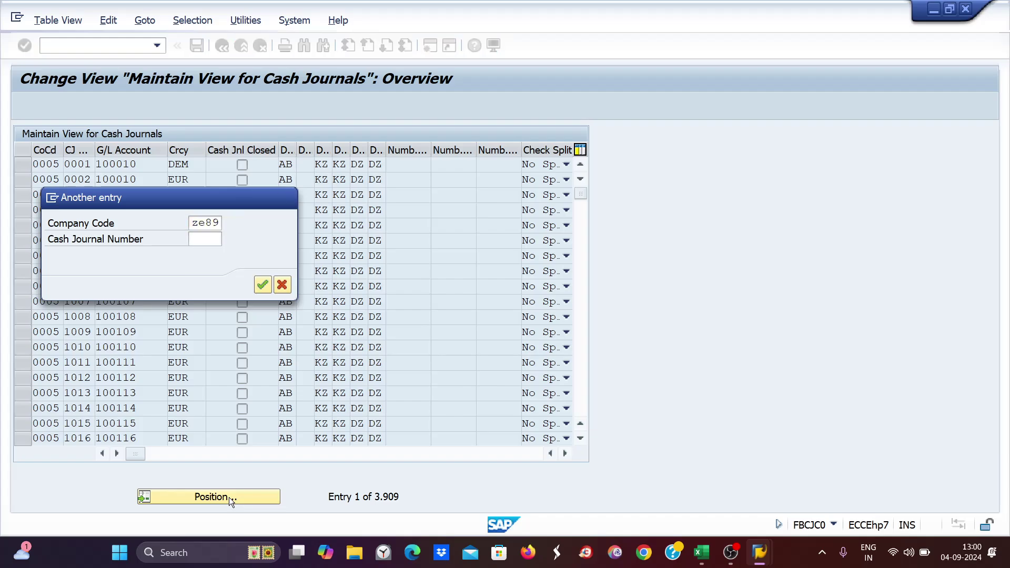
pyautogui.press('Return')
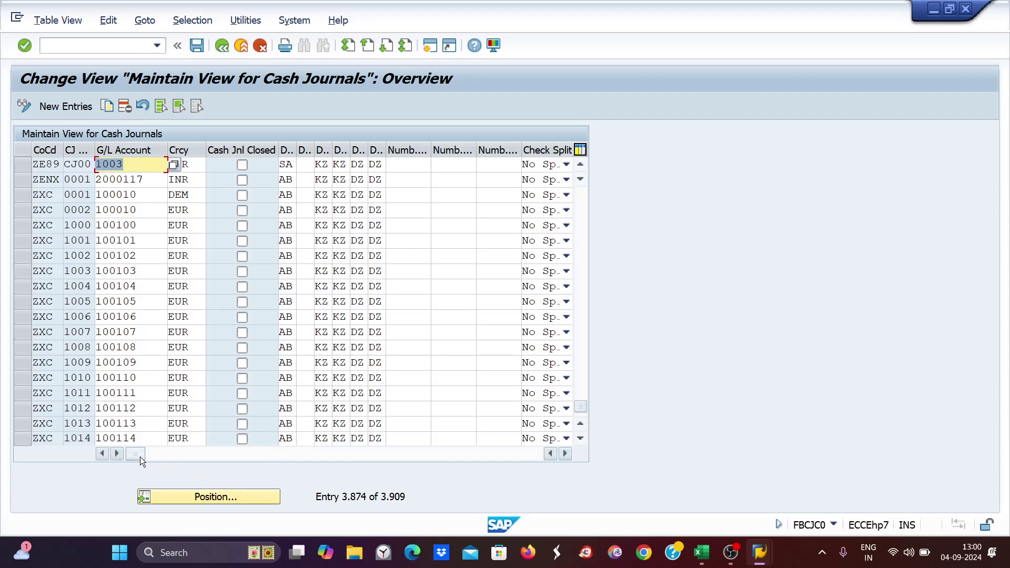
# - Select the ZE89 CJ00 'CASH JOURNAL CORPORATE' row and start Copy As
pyautogui.moveTo(136, 455); pyautogui.dragTo(102, 452)
pyautogui.click(370, 164)
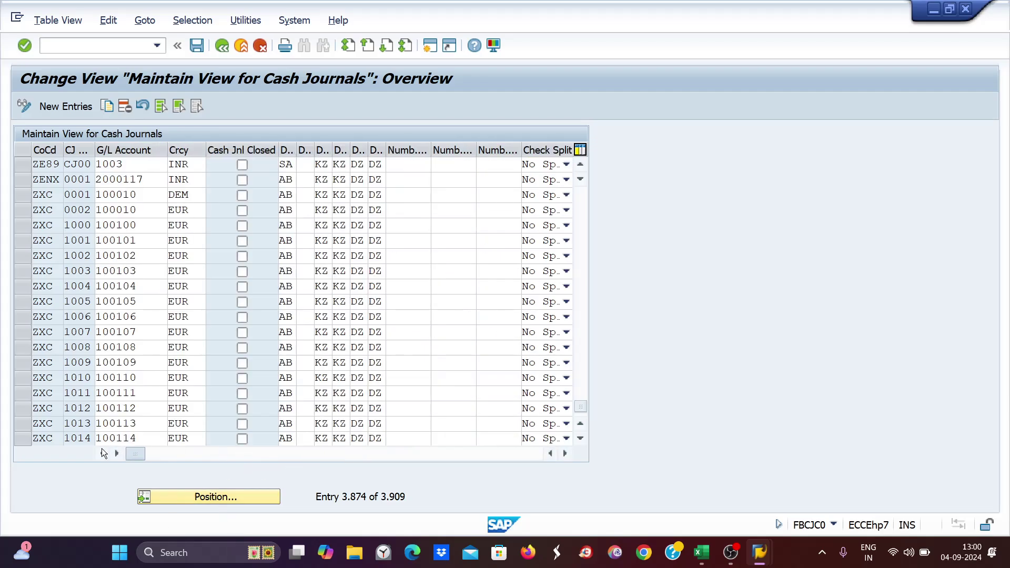
pyautogui.click(23, 164)
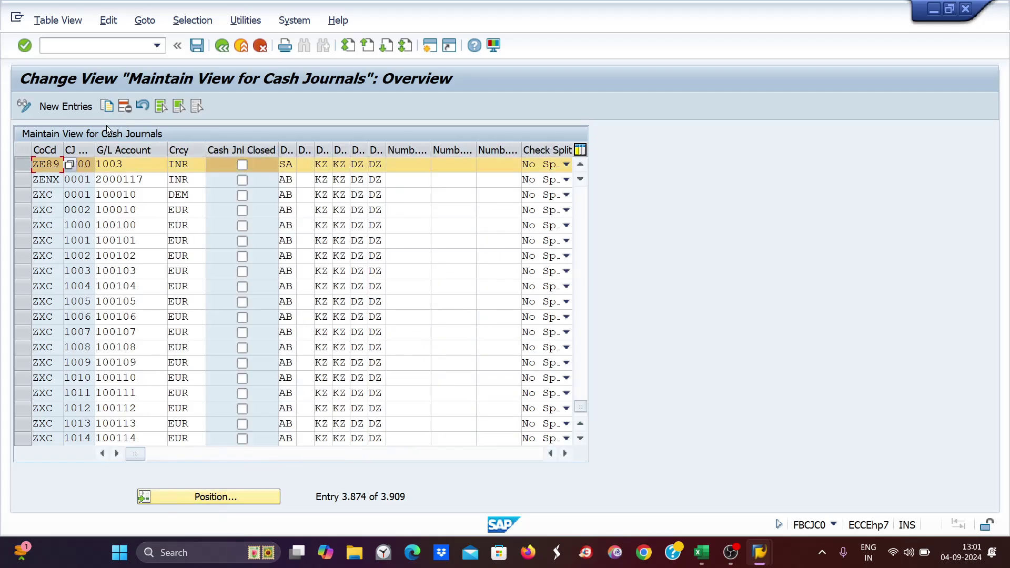
pyautogui.click(113, 103)
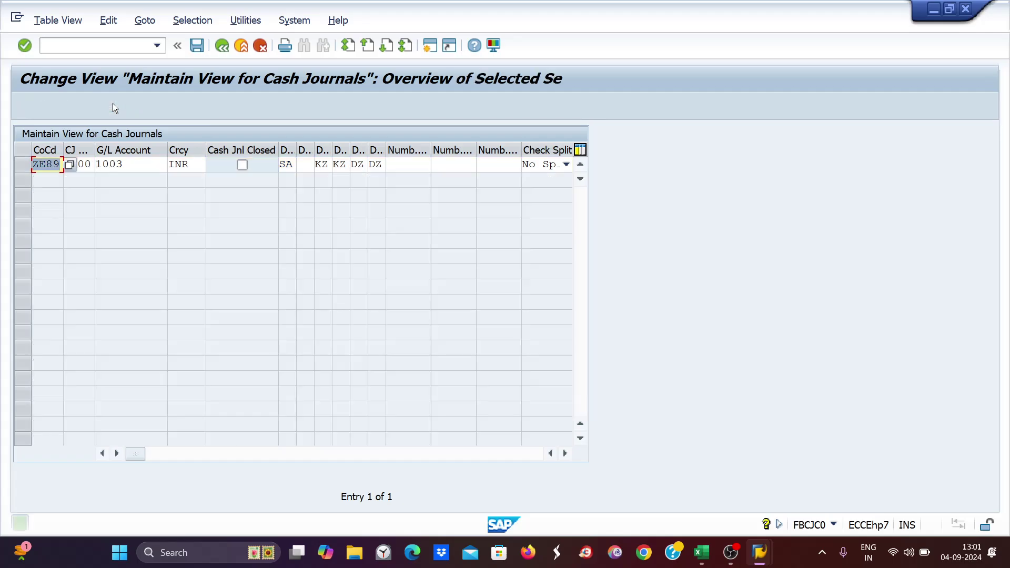
pyautogui.press('Tab')
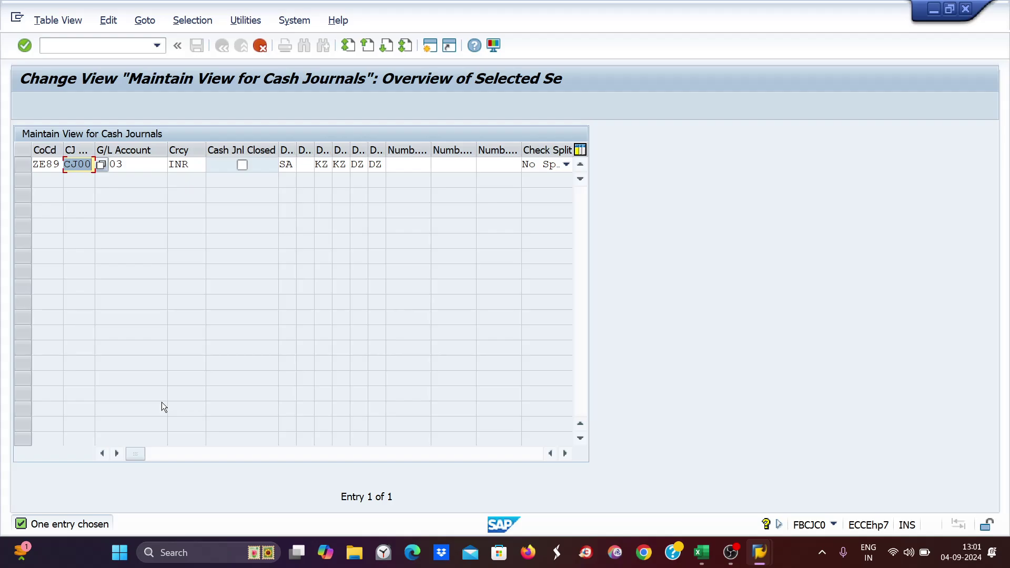
# - Enter CJ01 as the new cash journal code, keeping the copied G/L account and settings
pyautogui.write('cj01')
pyautogui.press('Tab')
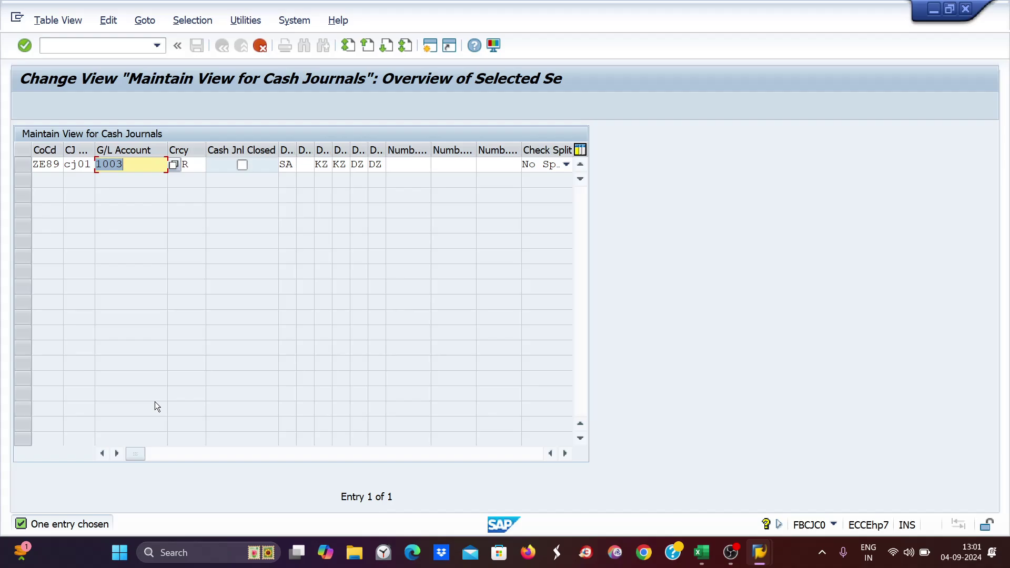
pyautogui.press('Tab')
pyautogui.press('Tab')
pyautogui.press('Tab')
pyautogui.press('Tab')
pyautogui.press('Tab')
pyautogui.press('Tab')
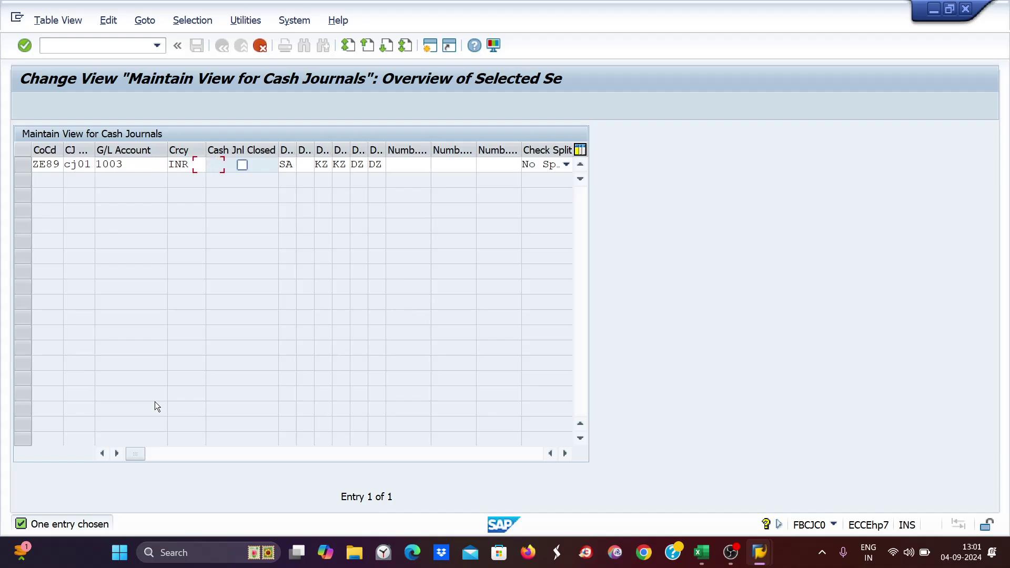
pyautogui.press('Tab')
pyautogui.press('Tab')
pyautogui.press('Tab')
pyautogui.press('Tab')
pyautogui.press('Tab')
pyautogui.press('Tab')
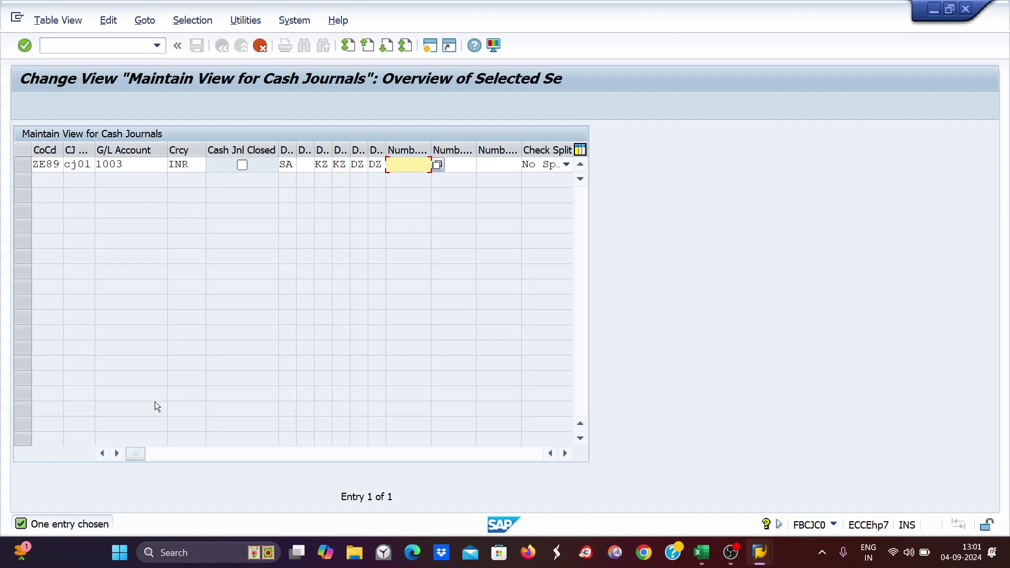
pyautogui.press('Tab')
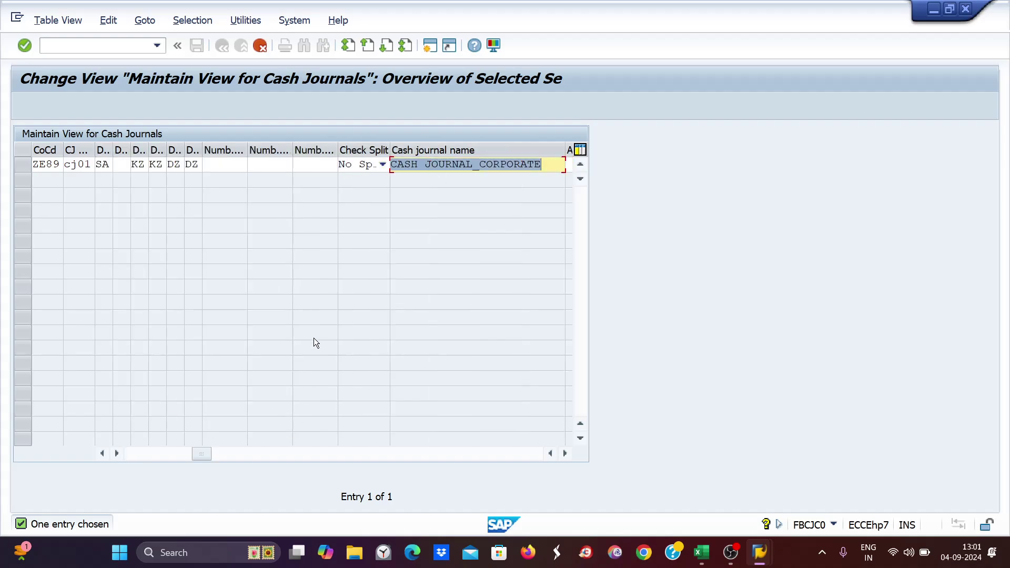
# - Check CJ01's city in the Excel sheet and rename the journal CASH JOURNAL_DELHI
pyautogui.click(703, 553)
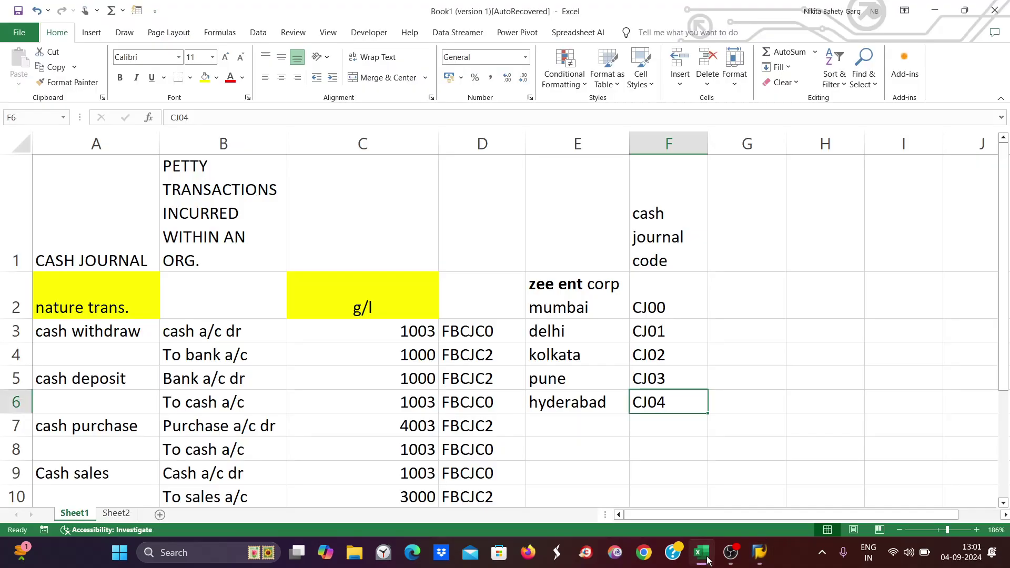
pyautogui.click(553, 330)
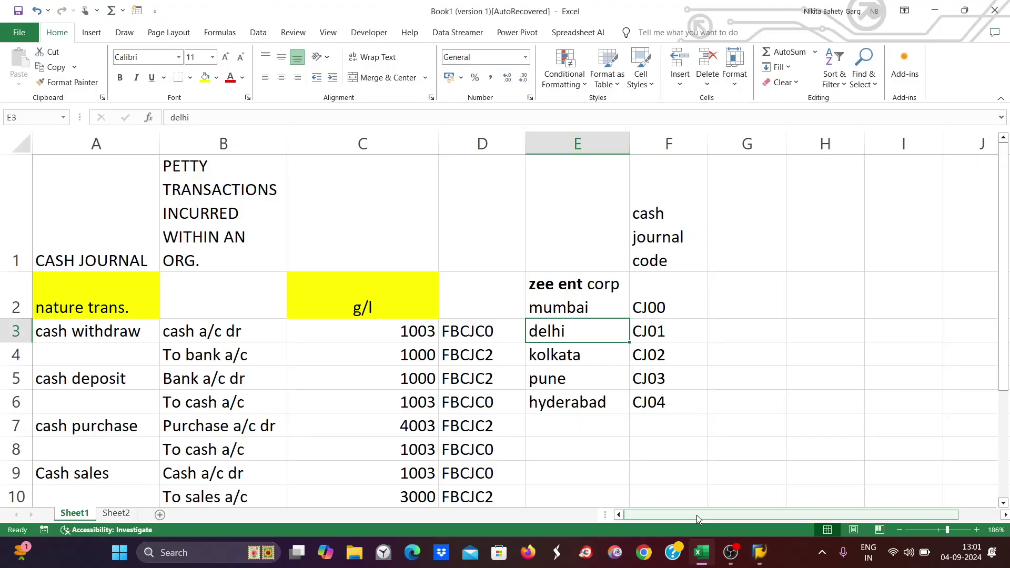
pyautogui.hotkey('alt', 'Tab')
pyautogui.click(480, 164)
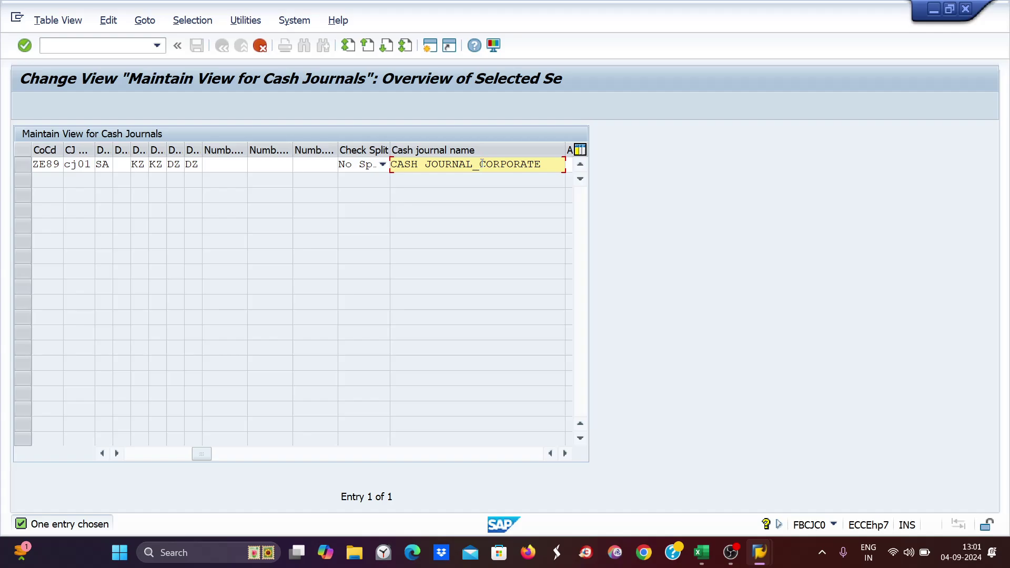
pyautogui.moveTo(482, 164); pyautogui.dragTo(551, 166)
pyautogui.write('delhi')
pyautogui.press('Return')
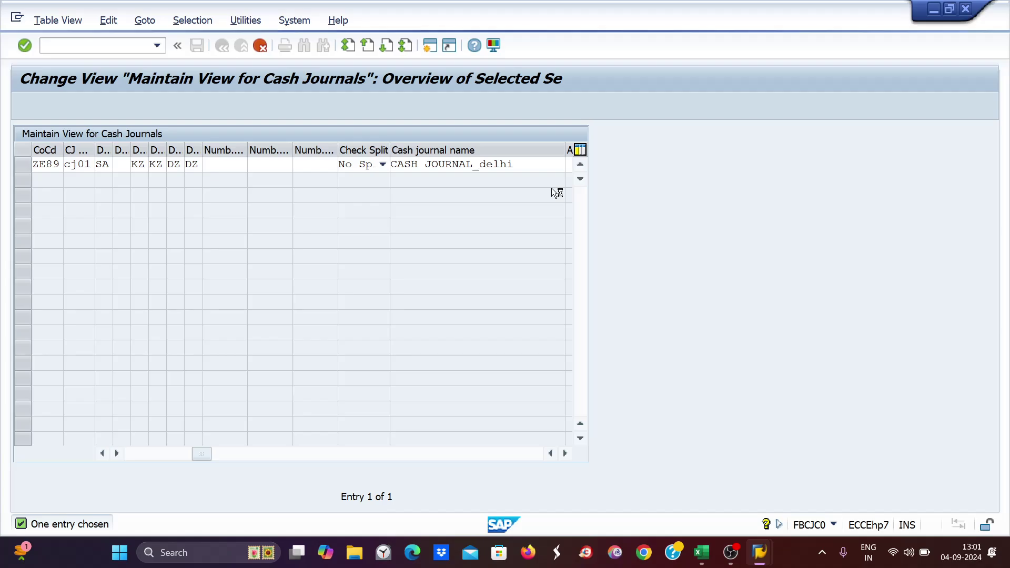
# - Save CJ01 to a customizing request and look up the next city, Kolkata, in Excel
pyautogui.press('Return')
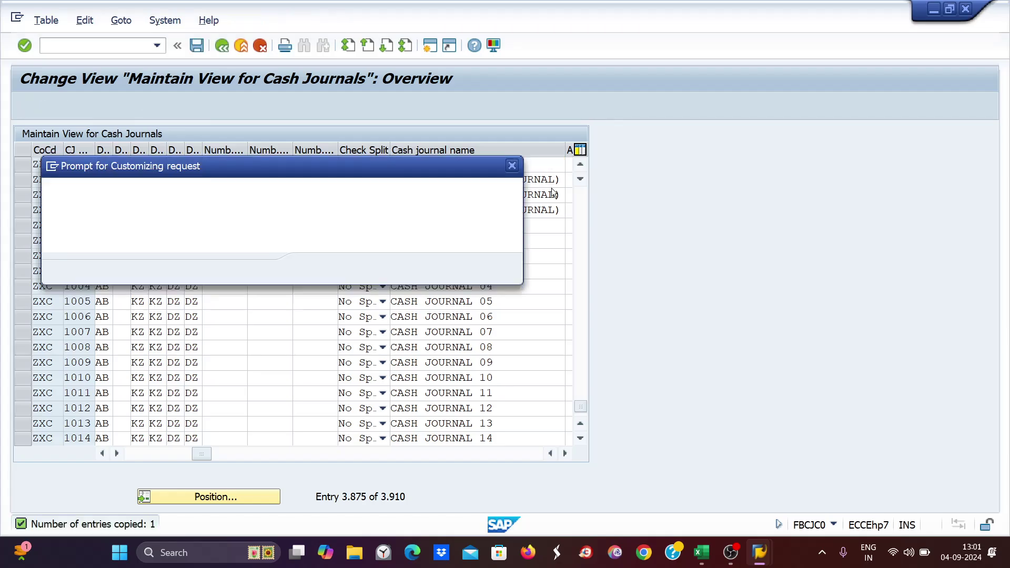
pyautogui.press('Return')
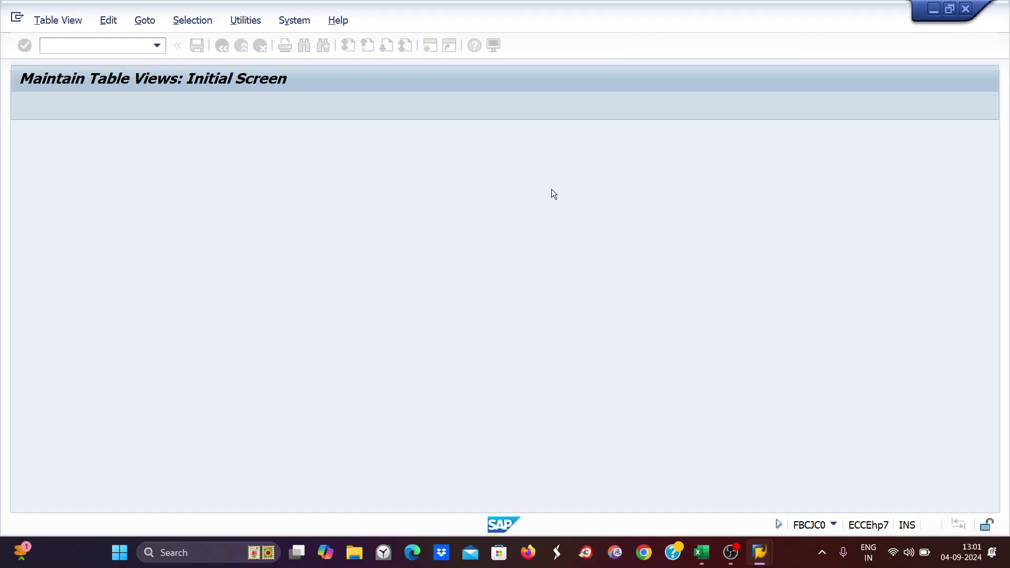
pyautogui.hotkey('alt', 'Tab')
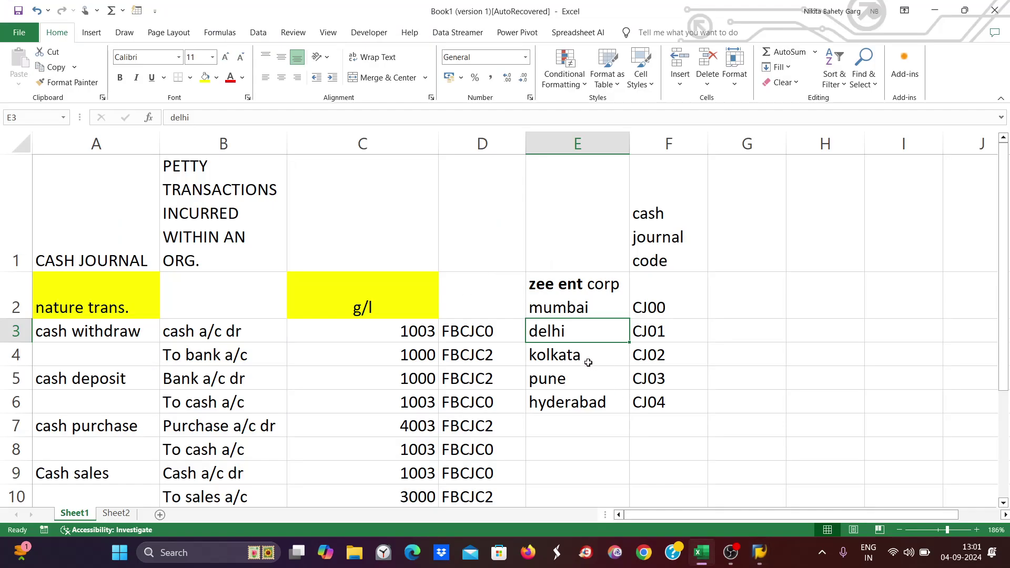
pyautogui.click(578, 352)
pyautogui.hotkey('alt', 'Tab')
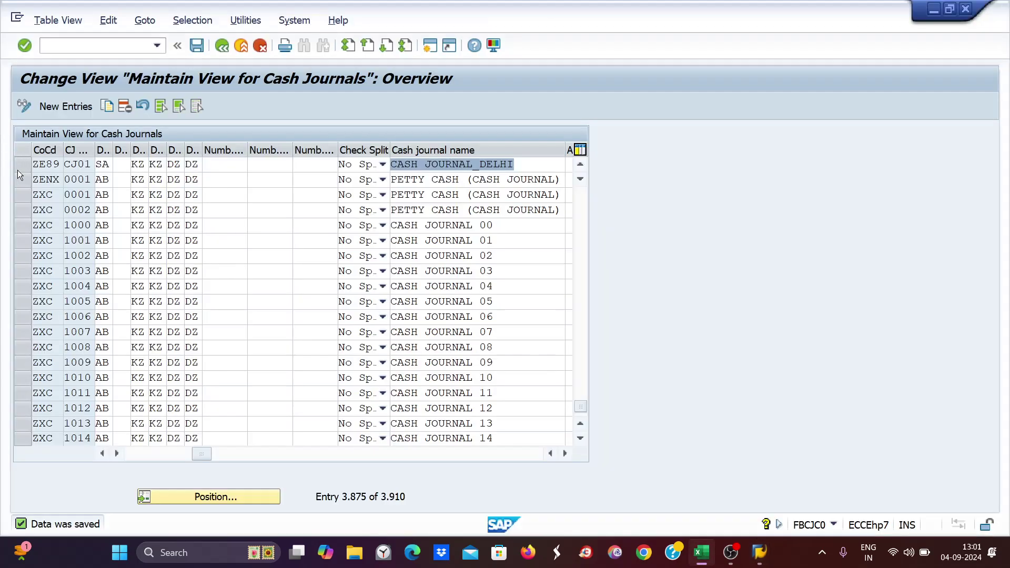
# - Copy the CJ01 entry as a new cash journal with code CJ02
pyautogui.hotkey('ctrl', 'a')
pyautogui.click(21, 166)
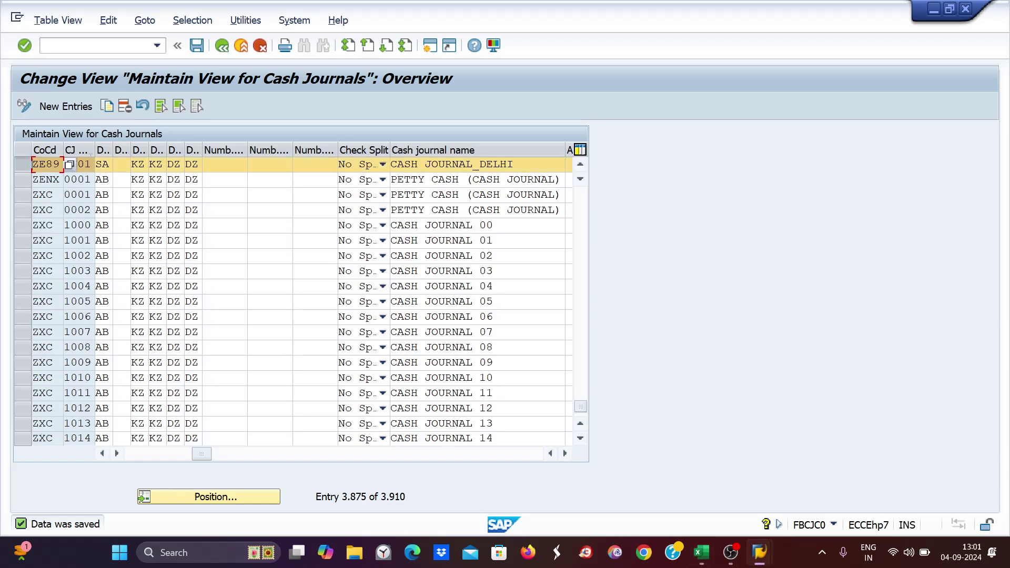
pyautogui.click(107, 106)
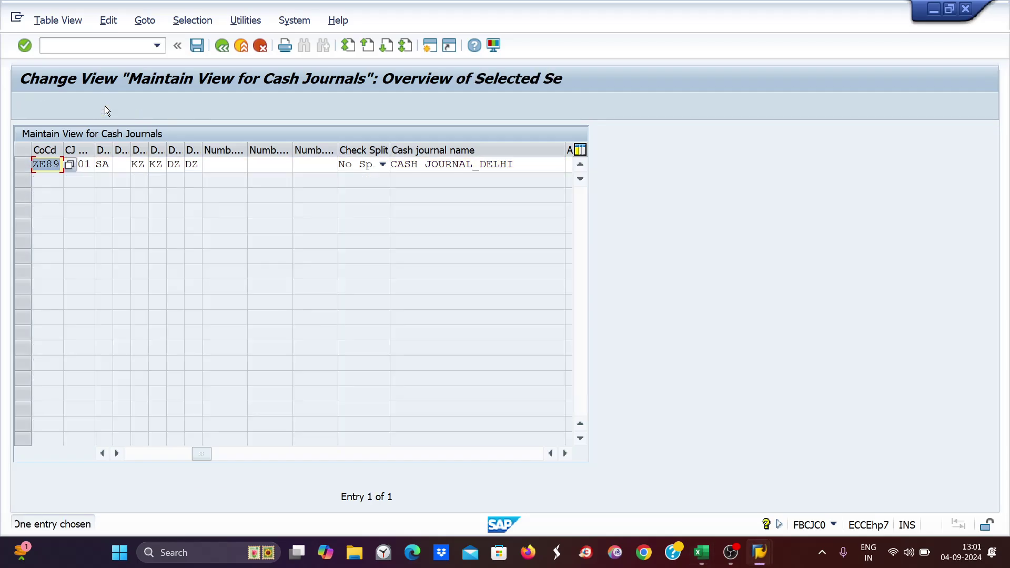
pyautogui.press('Tab')
pyautogui.write('c')
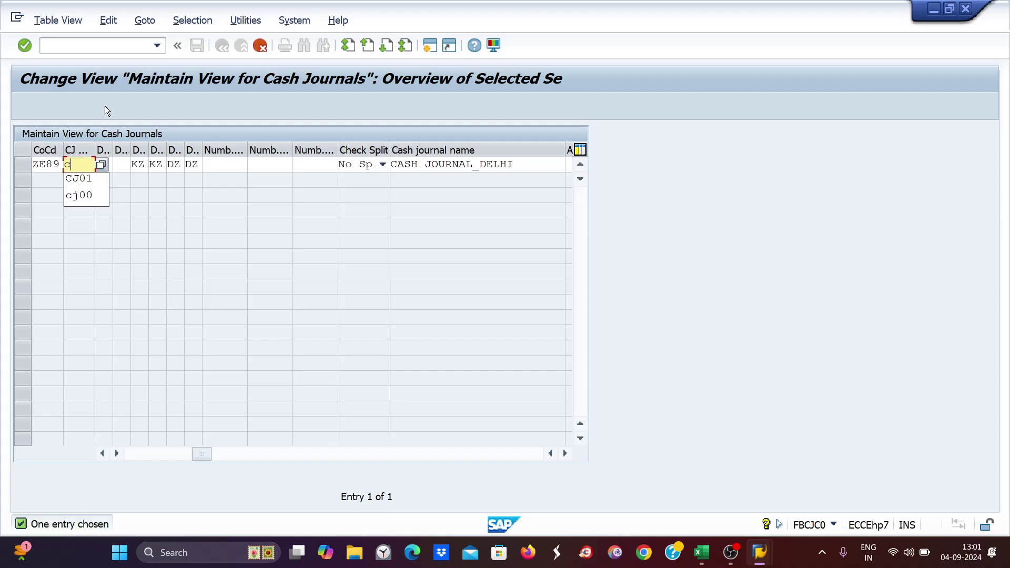
pyautogui.write('j02')
# - Rename the new journal CASH JOURNAL_KOLKATA and save CJ02
pyautogui.press('Tab')
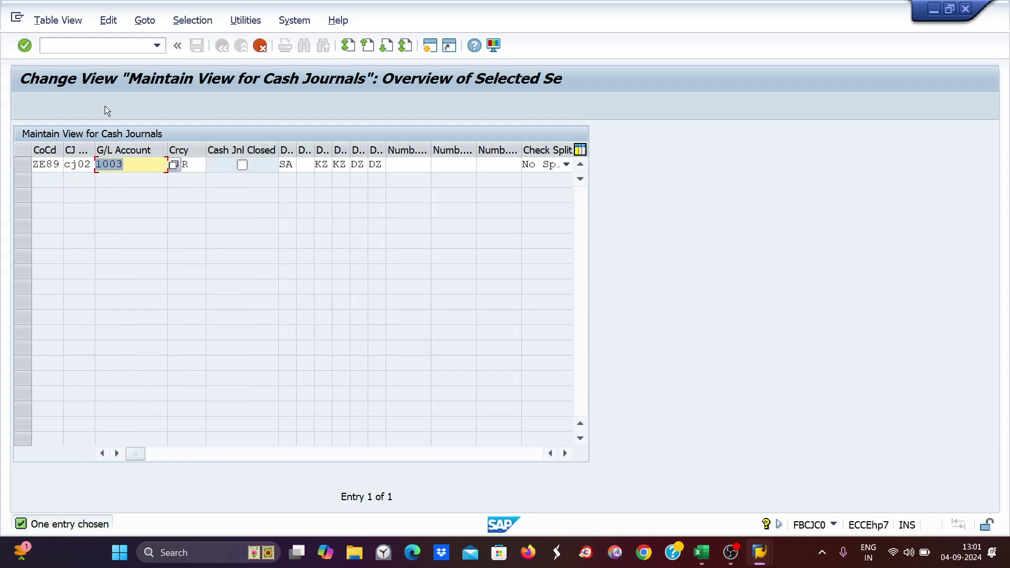
pyautogui.press('Tab')
pyautogui.press('Tab')
pyautogui.press('Tab')
pyautogui.press('Tab')
pyautogui.press('Tab')
pyautogui.press('Tab')
pyautogui.press('Tab')
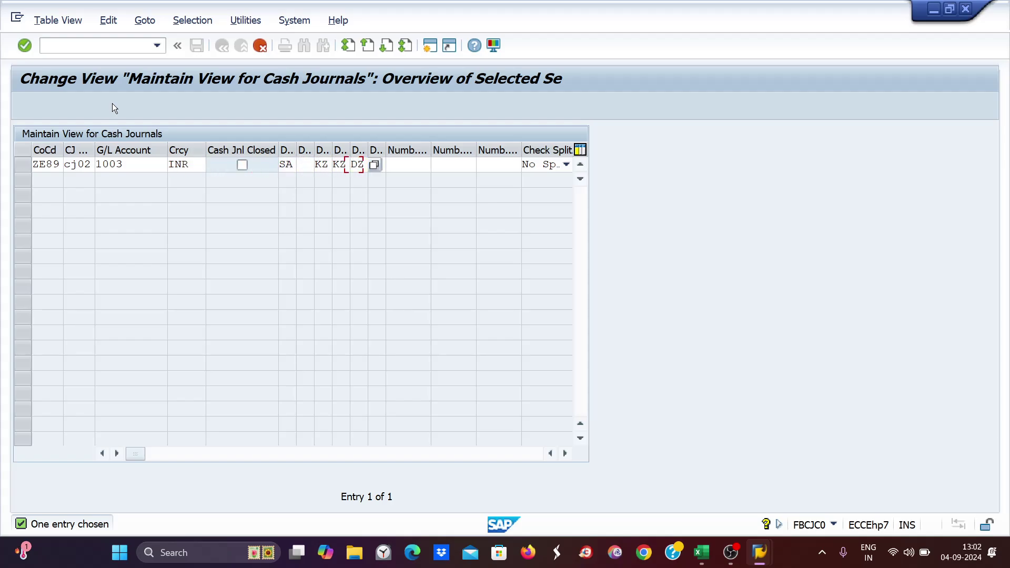
pyautogui.press('Tab')
pyautogui.press('Tab')
pyautogui.press('Tab')
pyautogui.press('Tab')
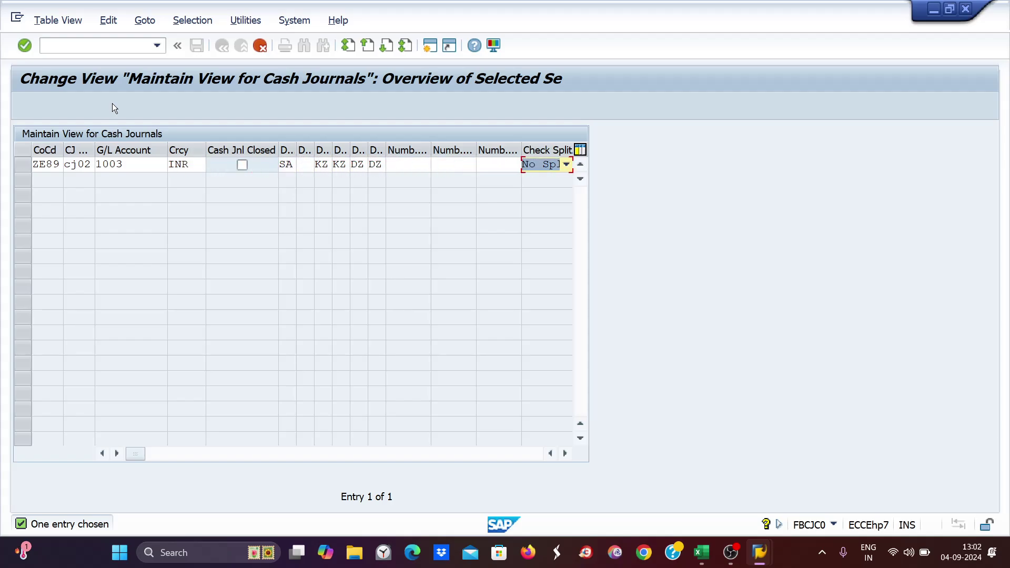
pyautogui.press('Tab')
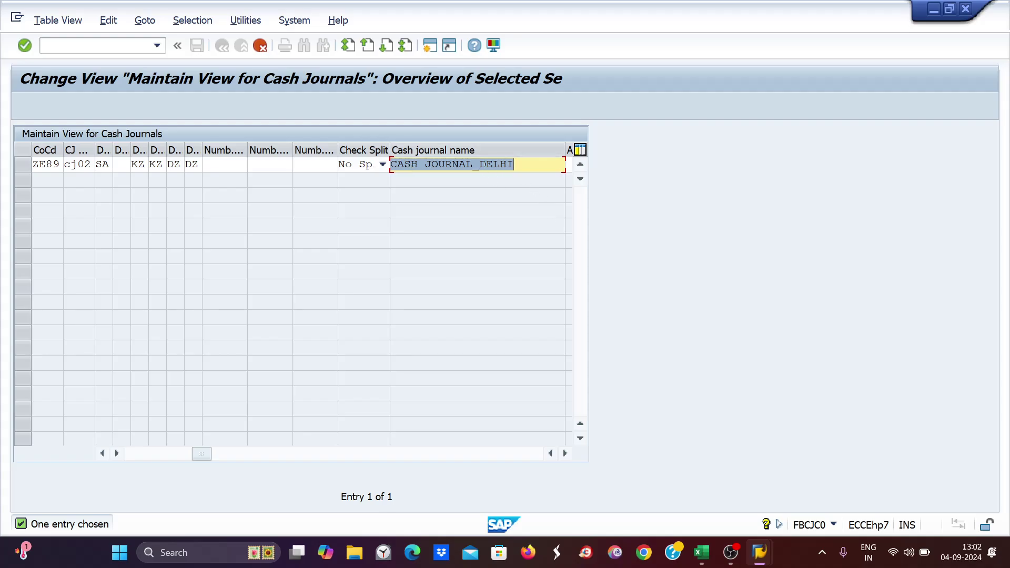
pyautogui.moveTo(479, 164); pyautogui.dragTo(532, 163)
pyautogui.press('BackSpace')
pyautogui.write('kolk')
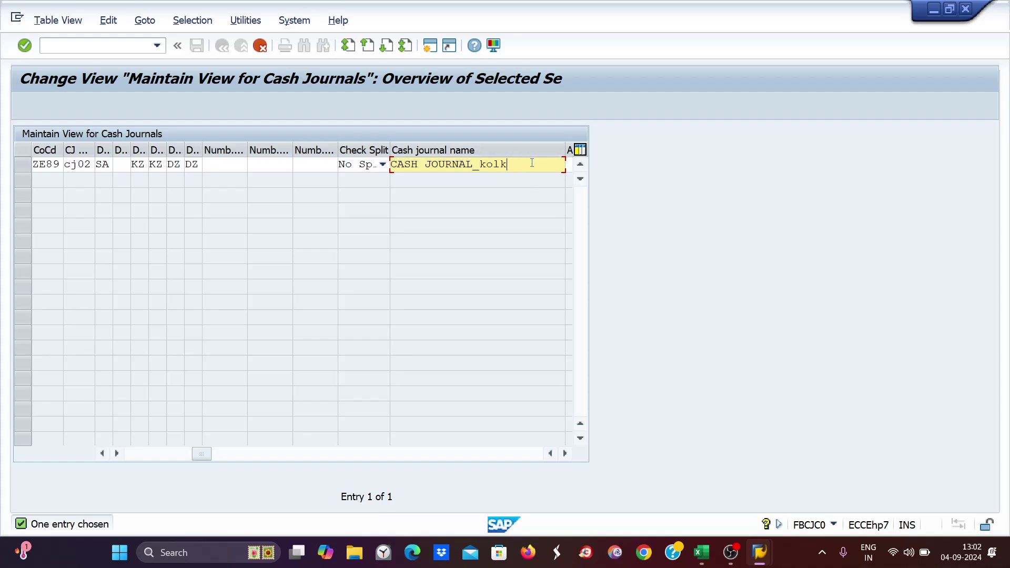
pyautogui.write('ata')
pyautogui.press('Return')
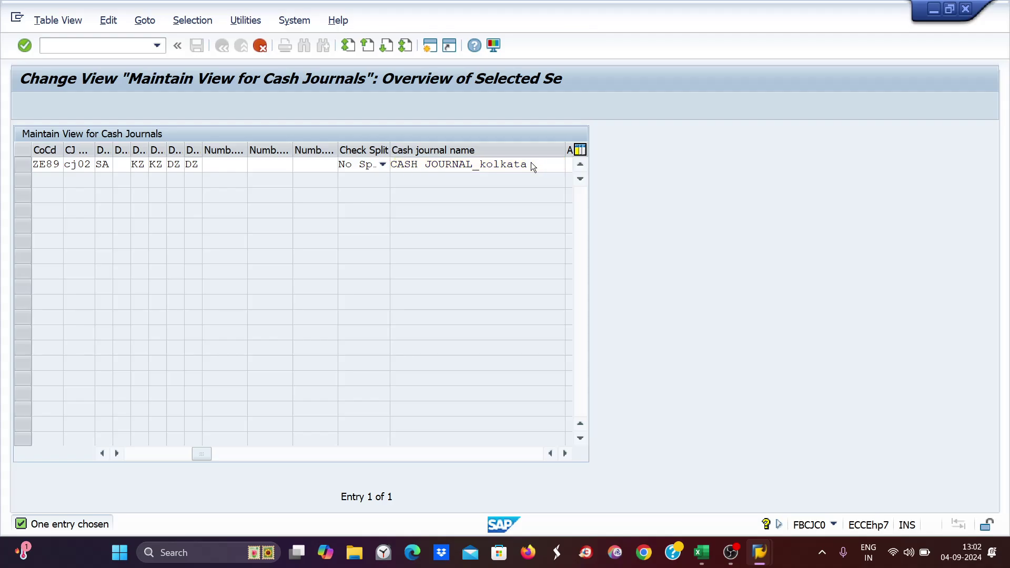
pyautogui.hotkey('ctrl', 's')
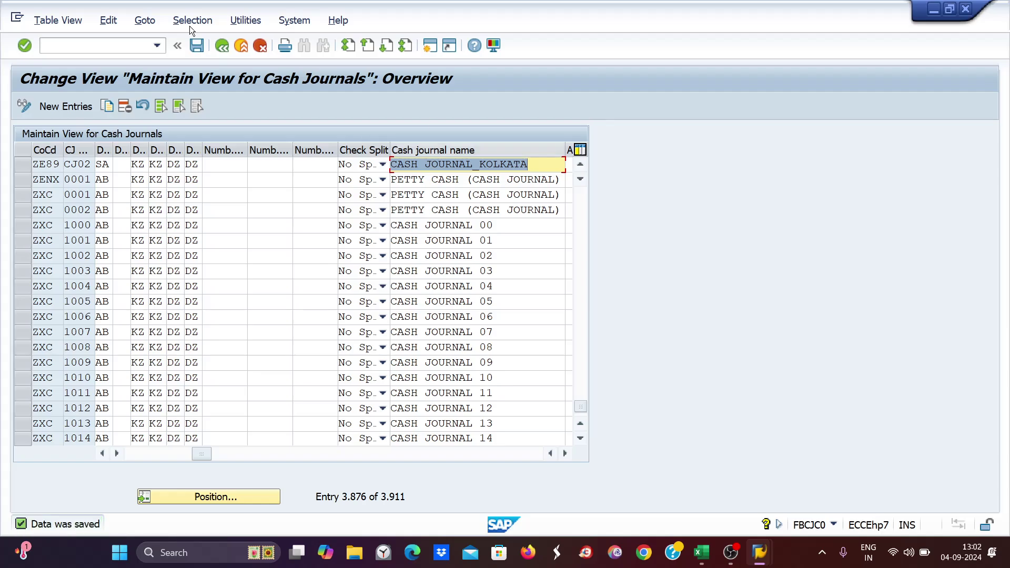
# - Copy the CJ02 entry as CJ03 and rename it CASH JOURNAL_PUNE
pyautogui.click(20, 163)
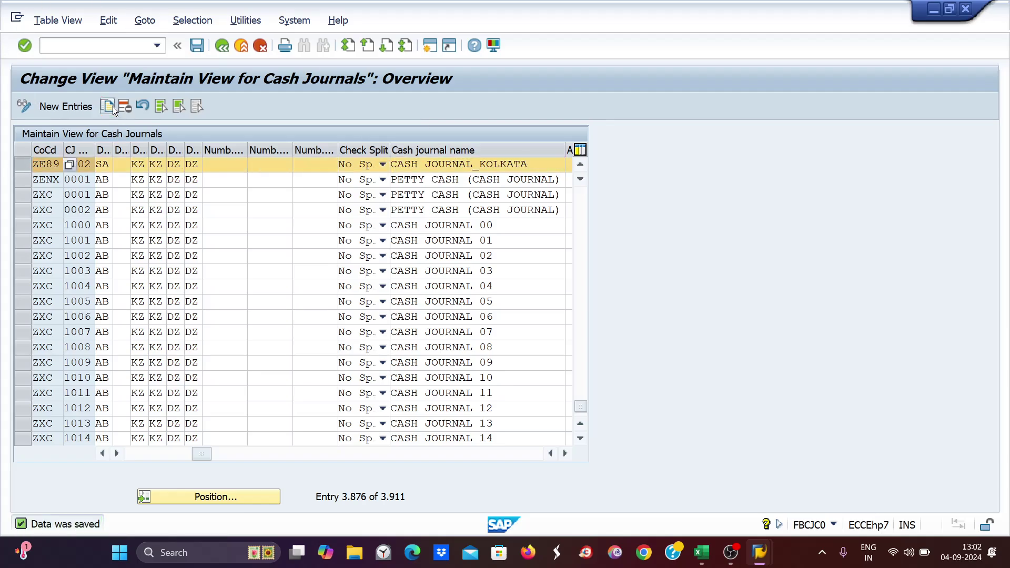
pyautogui.click(112, 106)
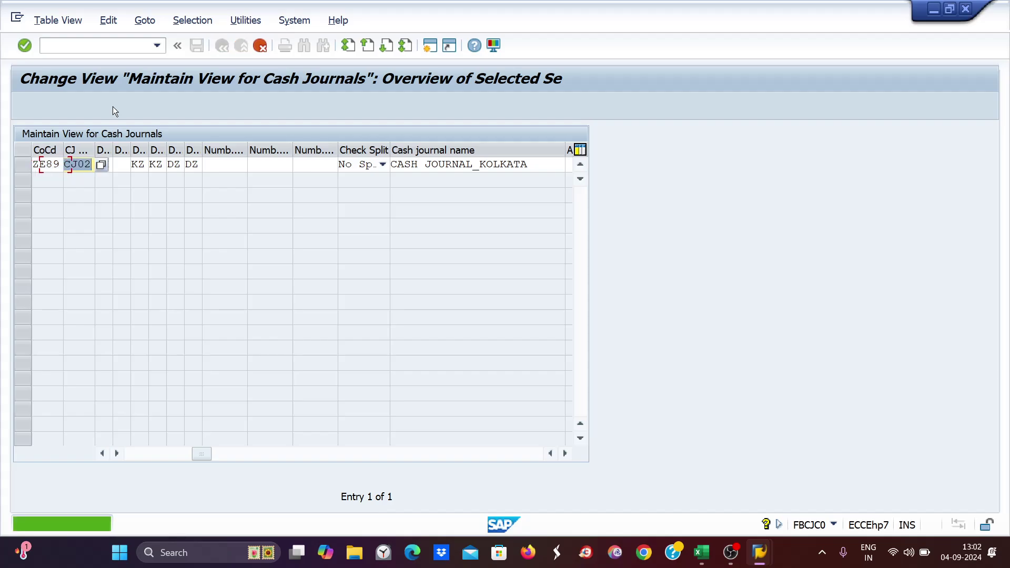
pyautogui.write('cj0')
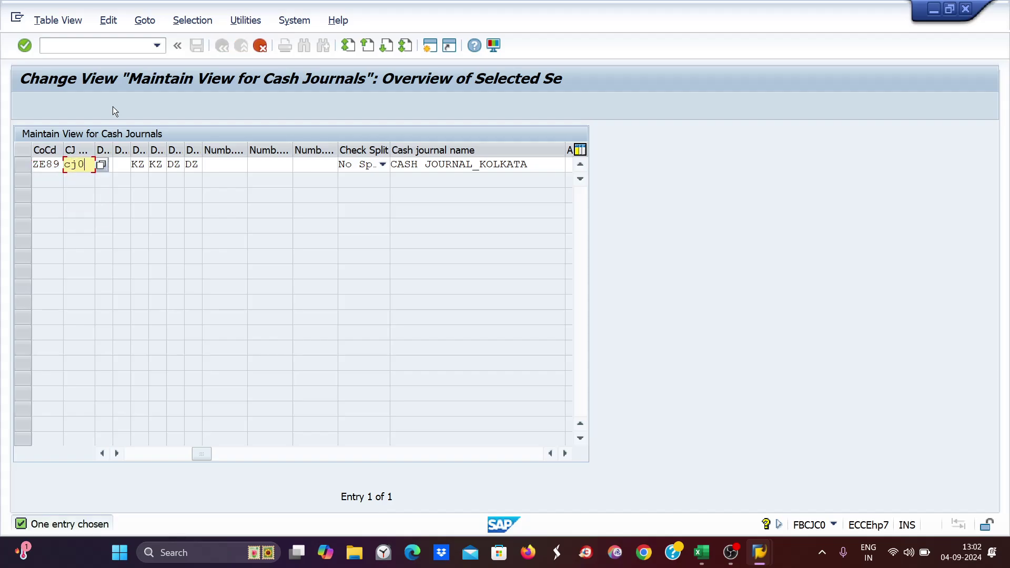
pyautogui.write('3')
pyautogui.press('Tab')
pyautogui.press('Tab')
pyautogui.press('Tab')
pyautogui.press('Tab')
pyautogui.press('Tab')
pyautogui.press('Tab')
pyautogui.press('Tab')
pyautogui.press('Tab')
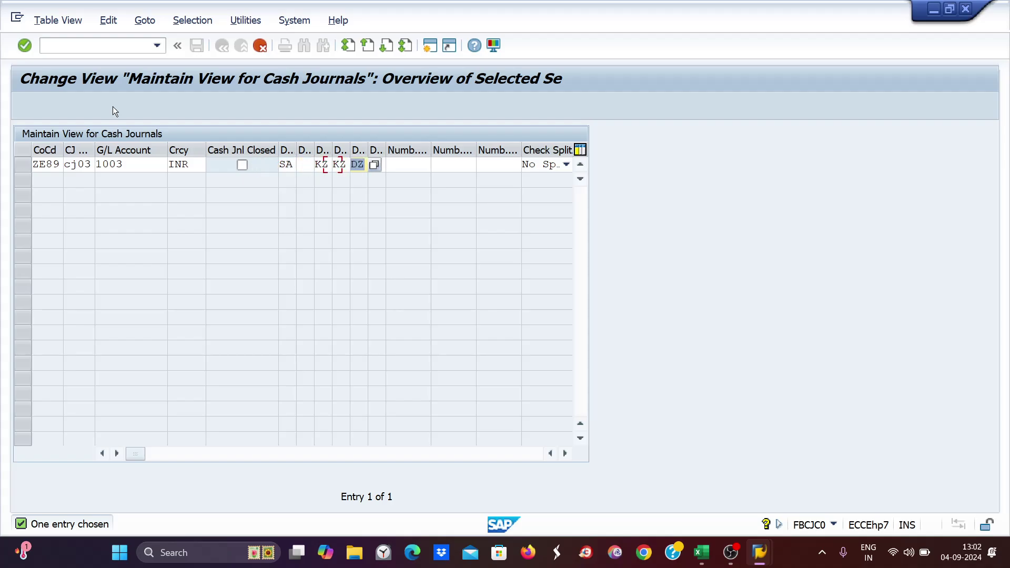
pyautogui.press('Tab')
pyautogui.press('Tab')
pyautogui.press('Tab')
pyautogui.press('Tab')
pyautogui.press('Tab')
pyautogui.press('Tab')
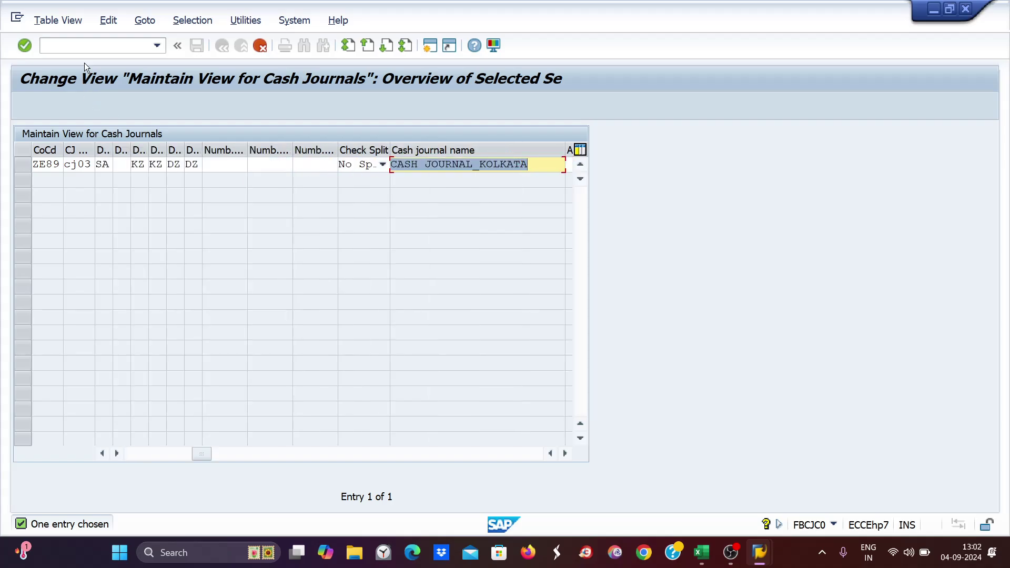
pyautogui.moveTo(478, 165); pyautogui.dragTo(532, 164)
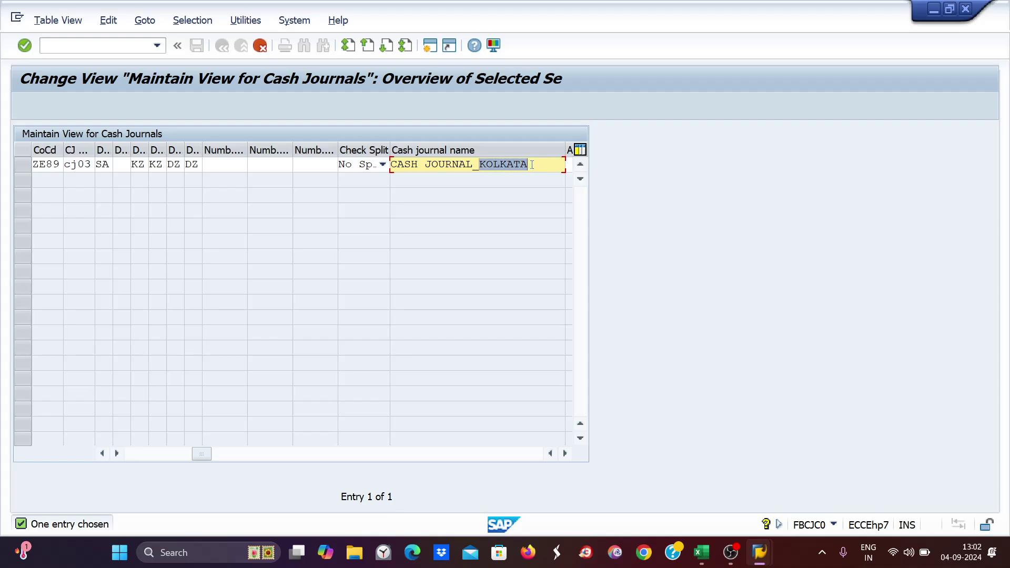
pyautogui.write('pune')
pyautogui.press('Return')
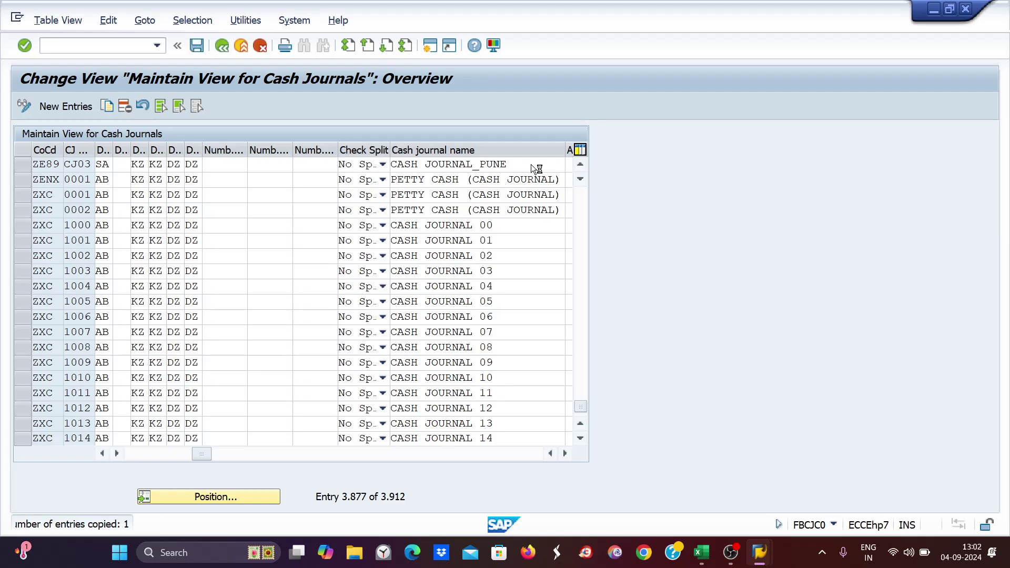
# - Save CJ03, then copy it as a new cash journal with code CJ04
pyautogui.hotkey('ctrl', 's')
pyautogui.click(23, 168)
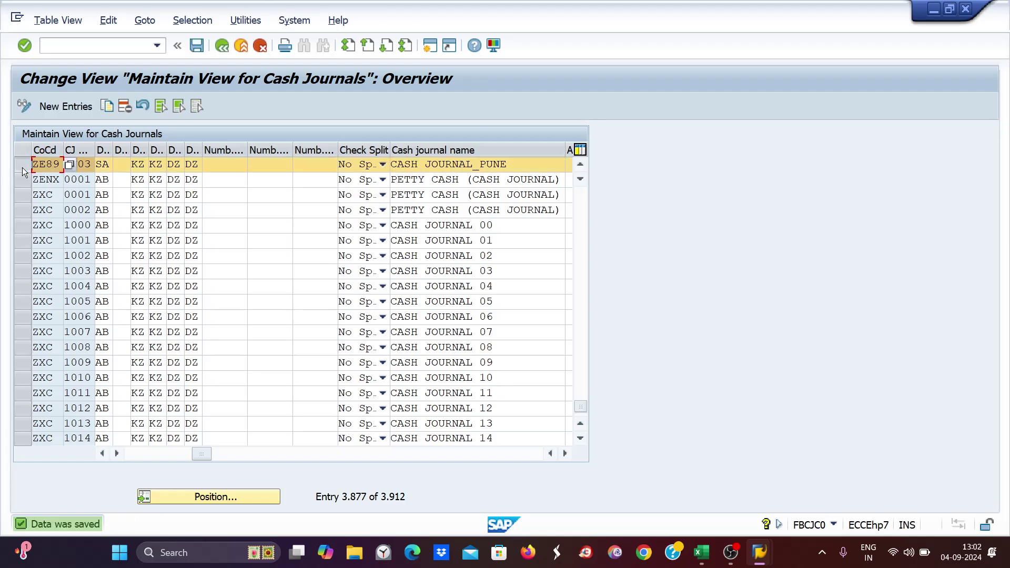
pyautogui.click(105, 103)
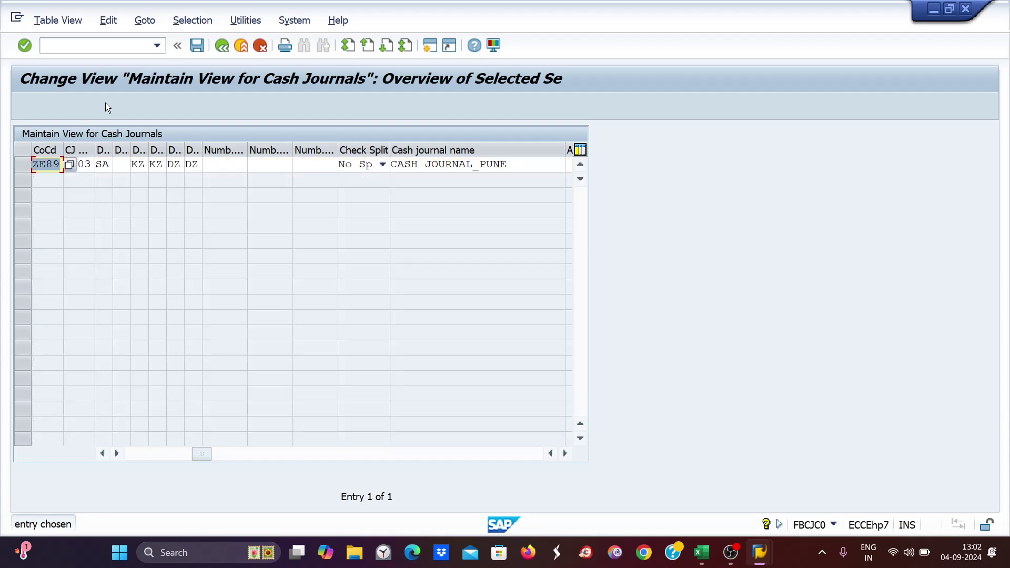
pyautogui.write('c')
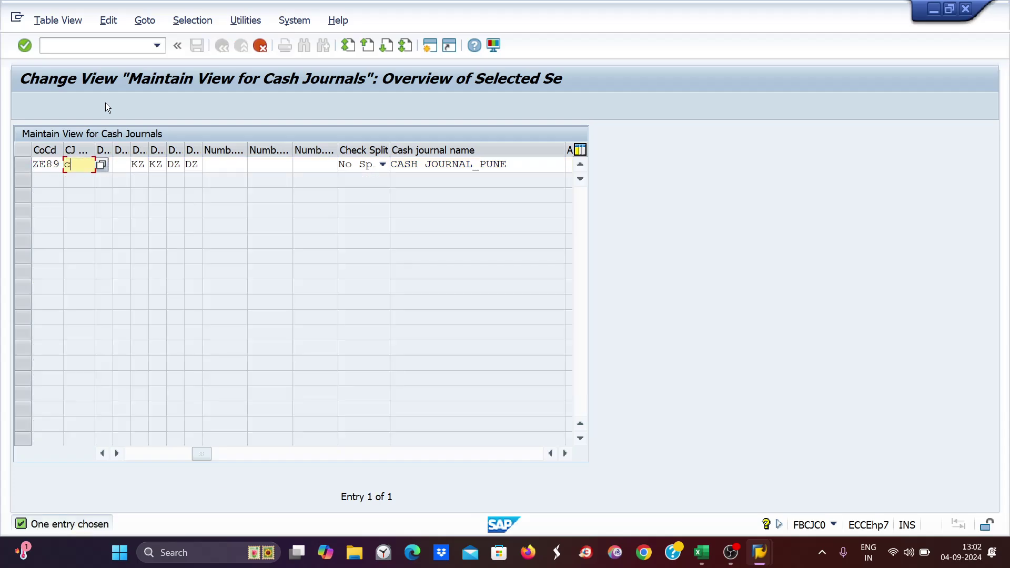
pyautogui.write('j04')
pyautogui.press('Tab')
pyautogui.press('Tab')
pyautogui.press('Tab')
pyautogui.press('Tab')
pyautogui.press('Tab')
pyautogui.press('Tab')
pyautogui.press('Tab')
pyautogui.press('Tab')
pyautogui.press('Tab')
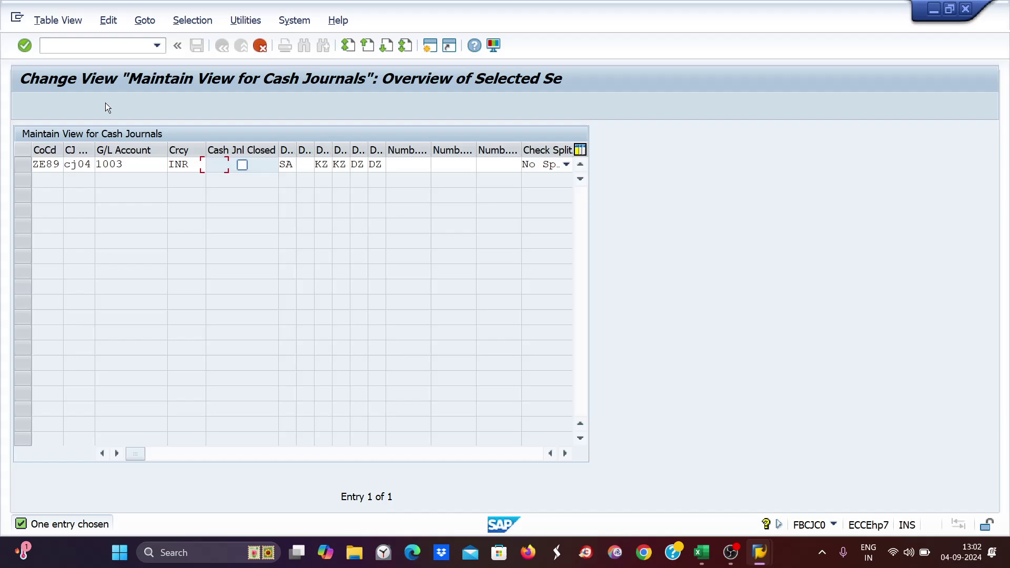
pyautogui.press('Tab')
pyautogui.press('Tab')
pyautogui.press('Tab')
pyautogui.press('Tab')
pyautogui.press('Tab')
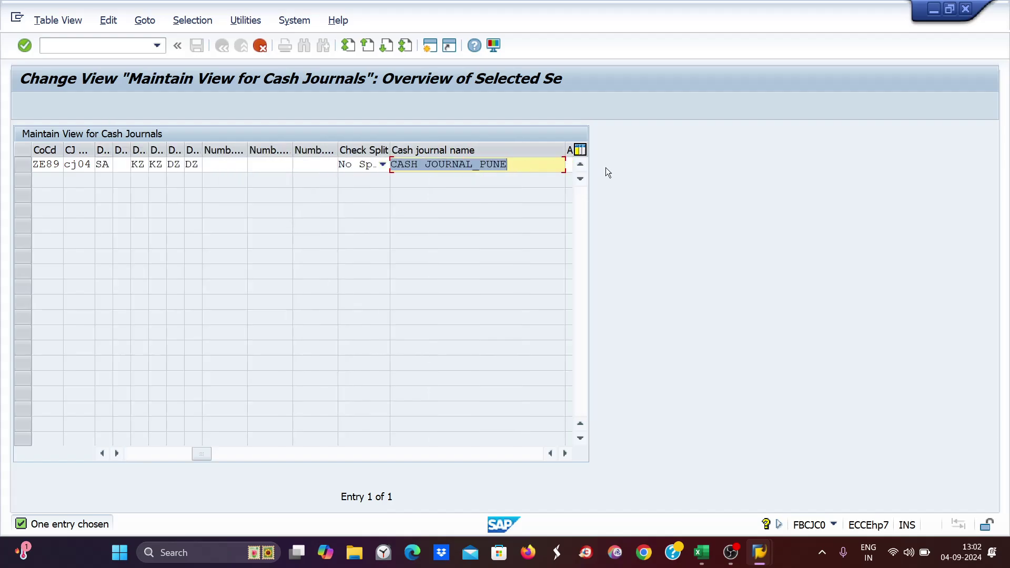
# - Rename the copy CASH JOURNAL_HYDERABAD and save CJ04
pyautogui.click(510, 172)
pyautogui.hotkey('shift', 'Left')
pyautogui.hotkey('shift', 'Left')
pyautogui.hotkey('shift', 'Left')
pyautogui.hotkey('shift', 'Left')
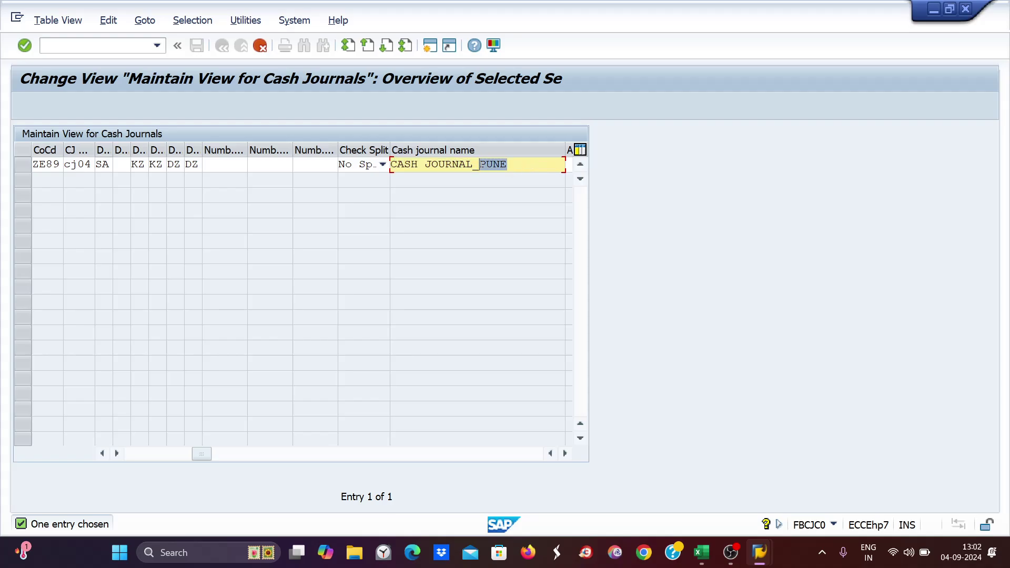
pyautogui.write('hyderabad')
pyautogui.press('Return')
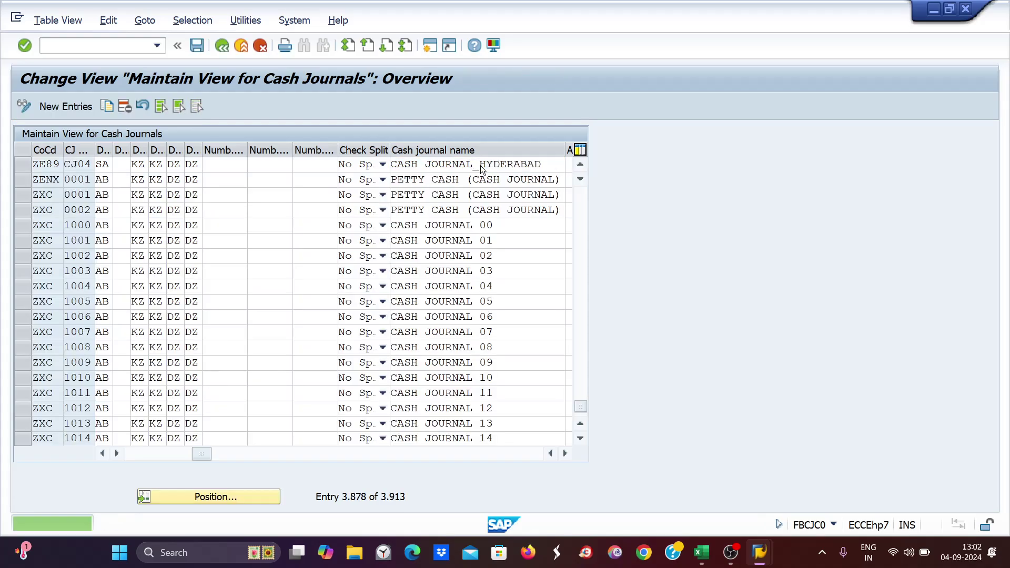
pyautogui.hotkey('ctrl', 's')
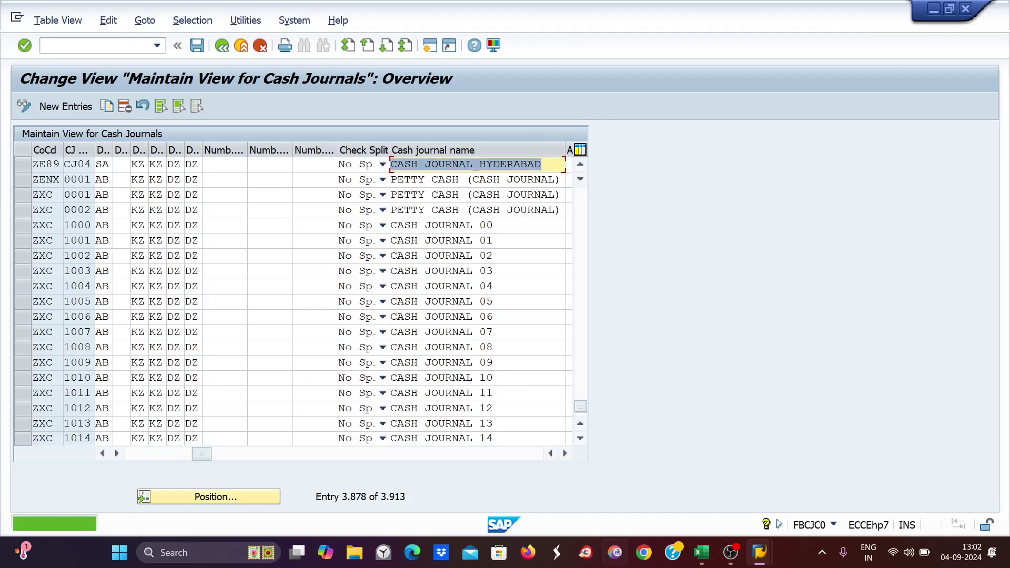
pyautogui.click(704, 554)
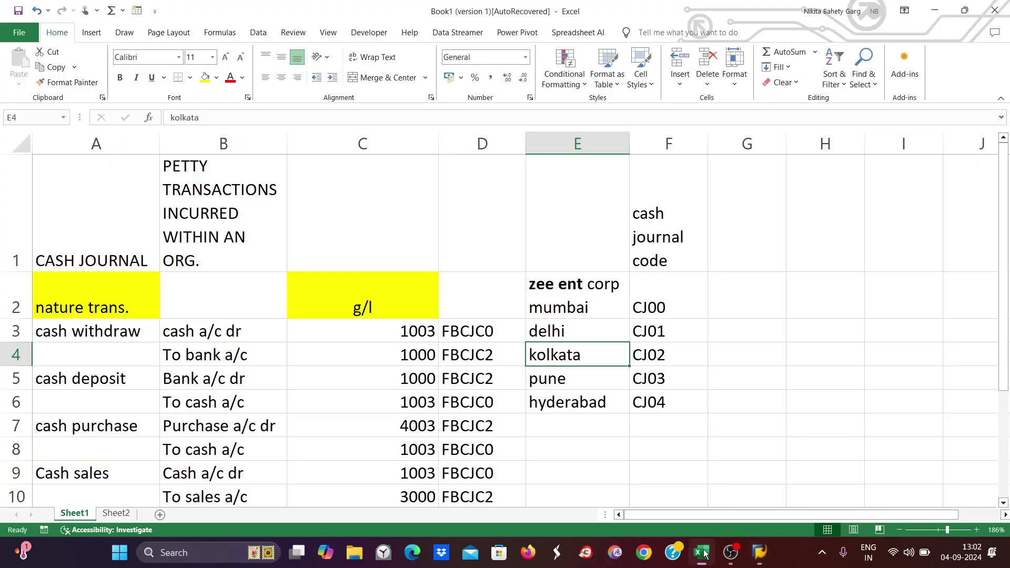
pyautogui.click(658, 306)
pyautogui.click(655, 338)
pyautogui.click(650, 401)
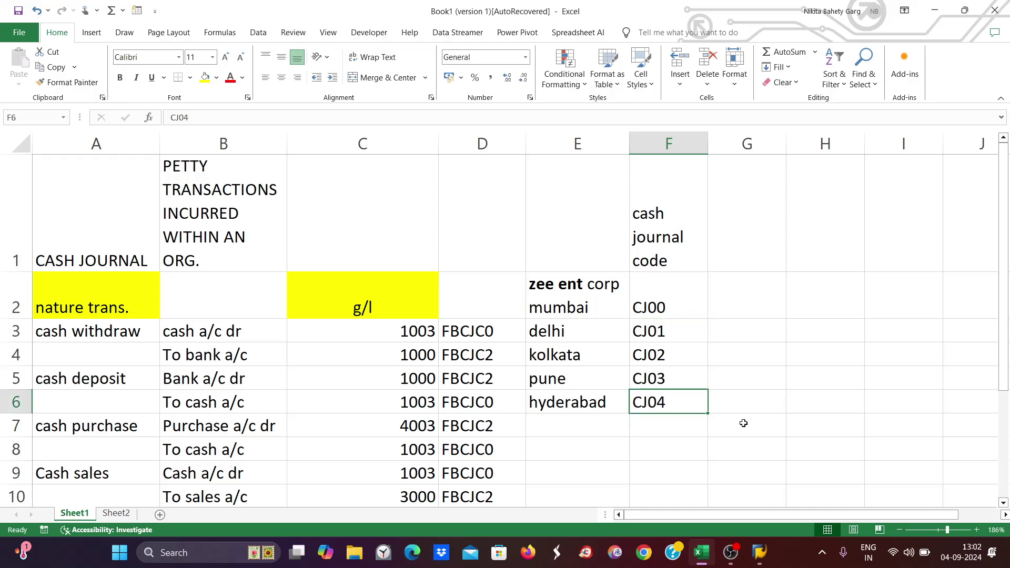
pyautogui.hotkey('alt', 'Tab')
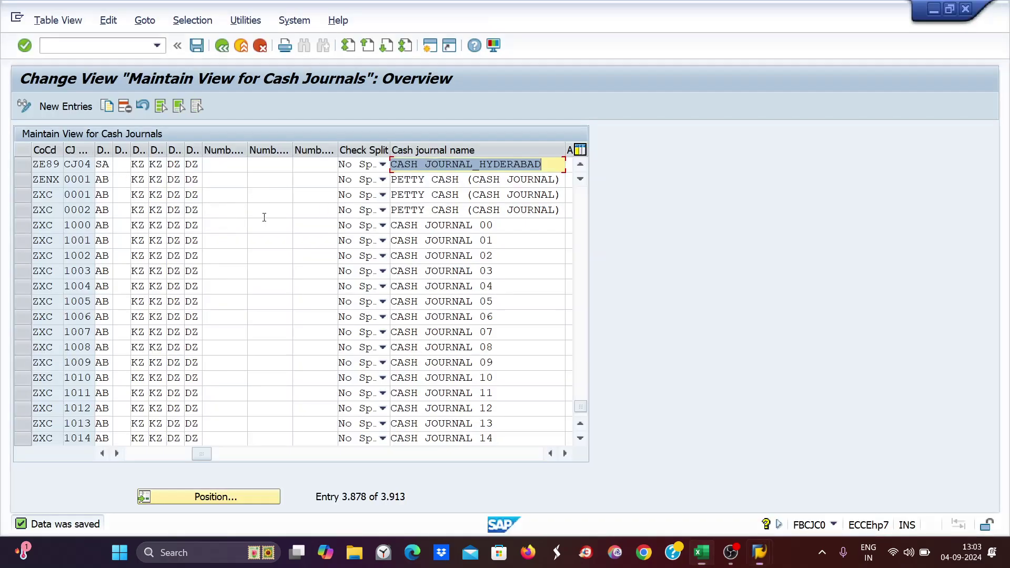
pyautogui.hotkey('alt', 'Tab')
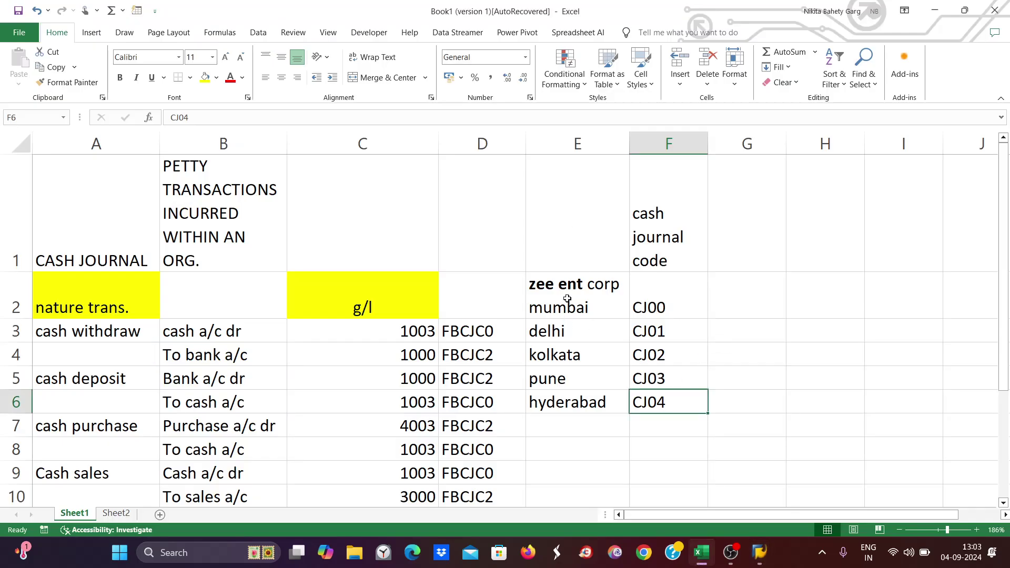
pyautogui.click(567, 298)
pyautogui.click(651, 310)
pyautogui.click(571, 331)
pyautogui.click(667, 338)
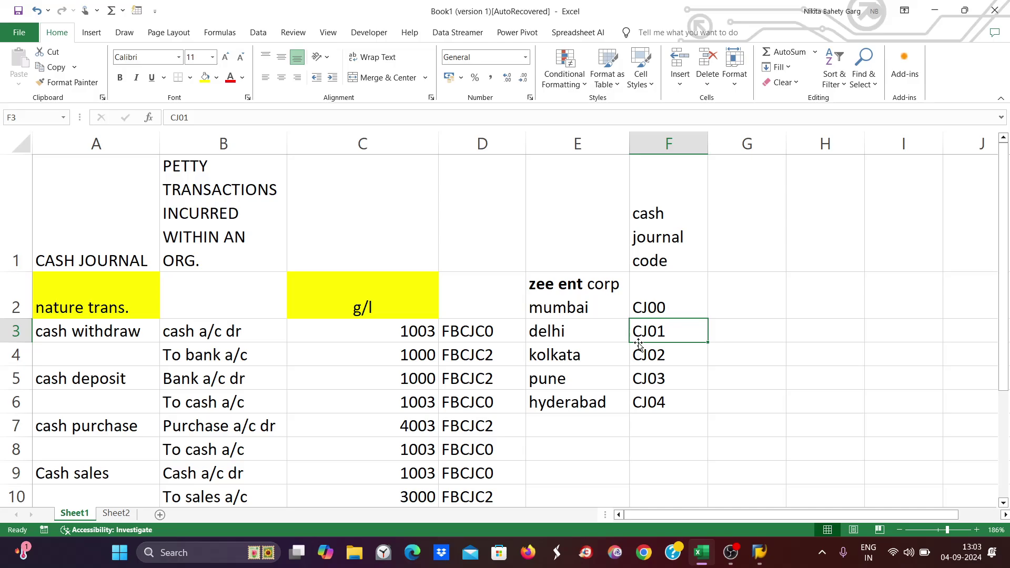
pyautogui.hotkey('alt', 'Tab')
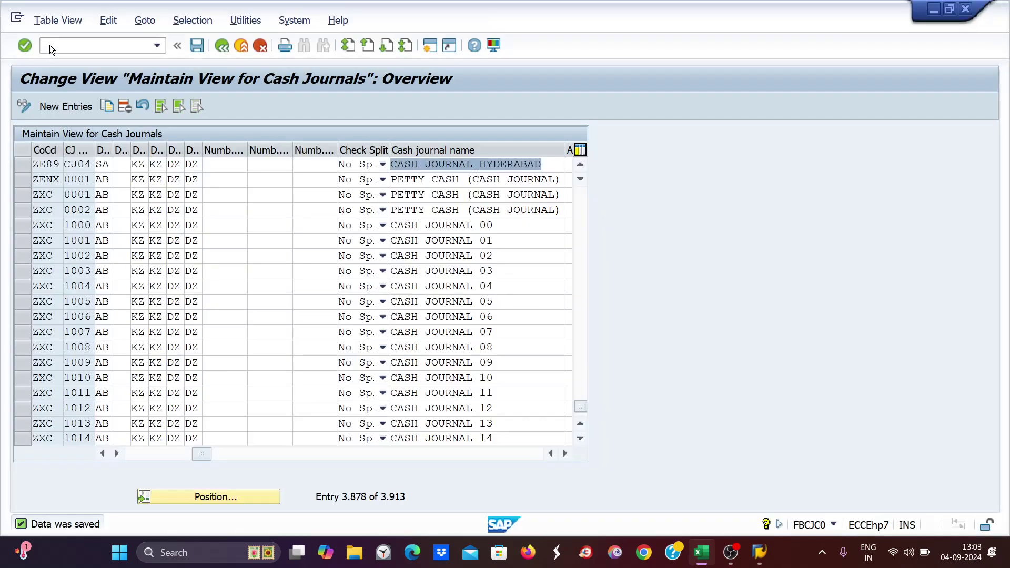
pyautogui.click(69, 47)
# - Review ZE89's cash journal number interval: 3500 to 3600, current status 3509
pyautogui.write('/n')
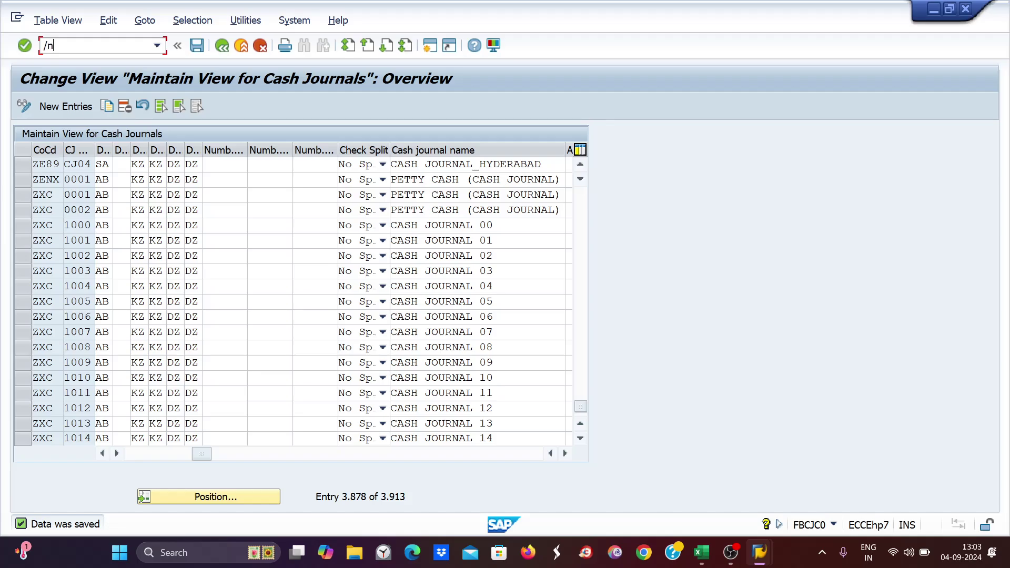
pyautogui.write('fbcjc1')
pyautogui.press('Return')
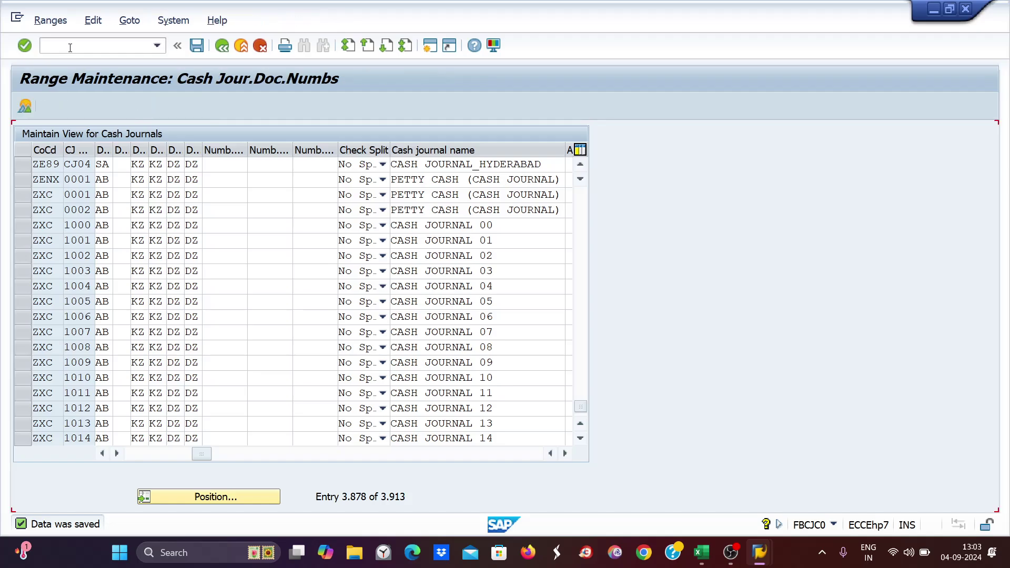
pyautogui.write('ze89')
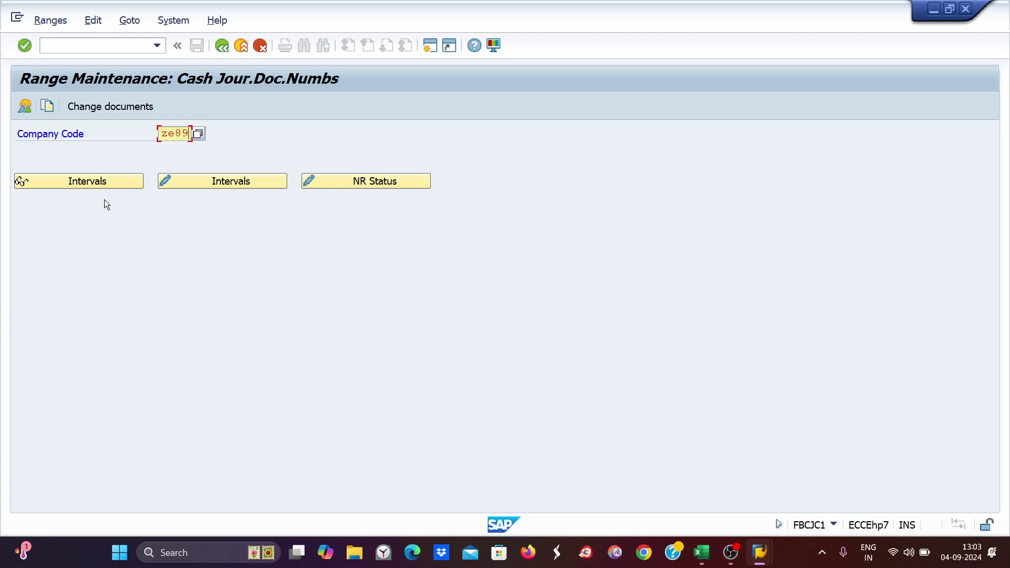
pyautogui.click(245, 182)
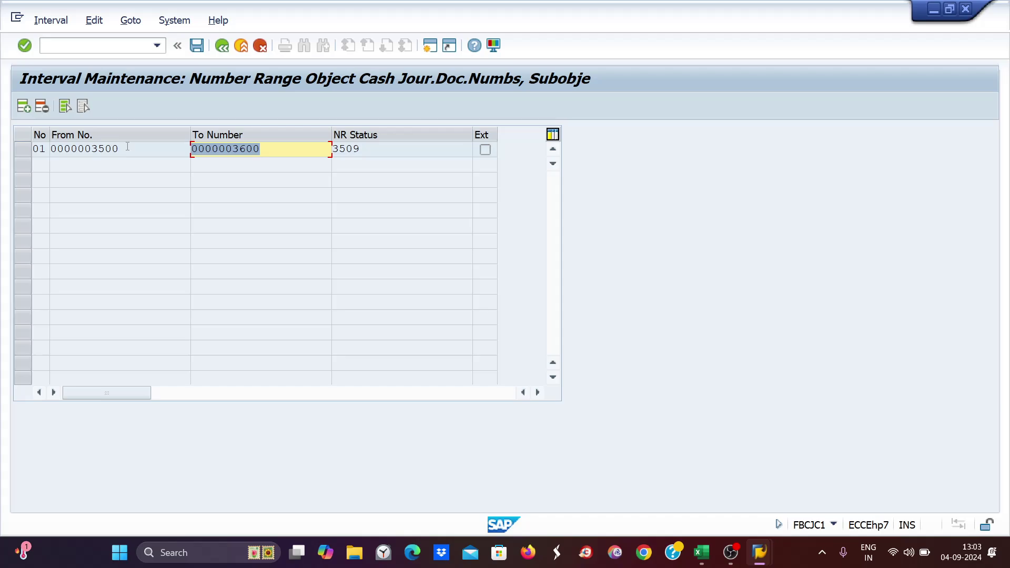
pyautogui.moveTo(127, 147); pyautogui.dragTo(78, 148)
pyautogui.moveTo(278, 152); pyautogui.dragTo(232, 149)
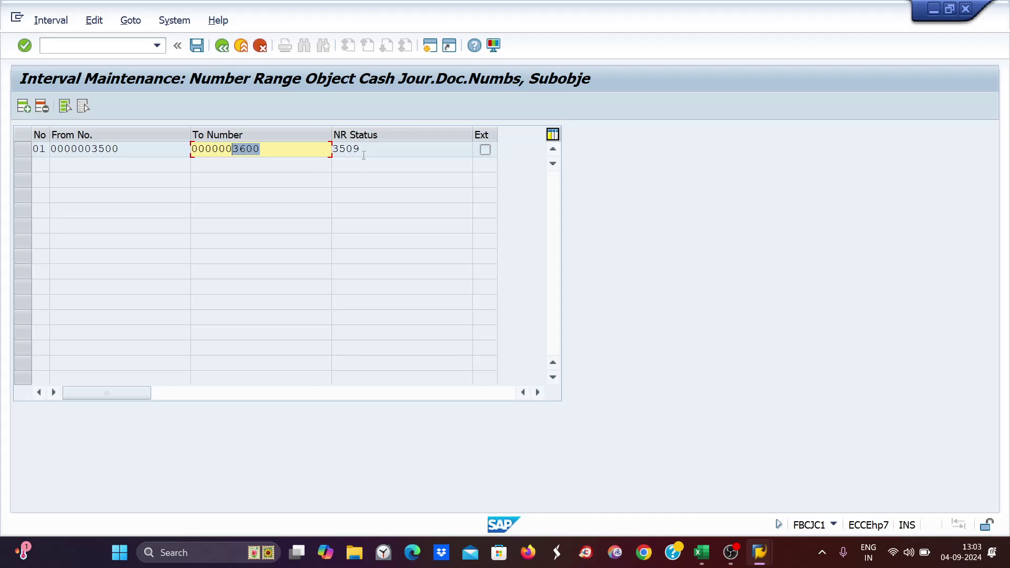
pyautogui.moveTo(363, 156); pyautogui.dragTo(336, 153)
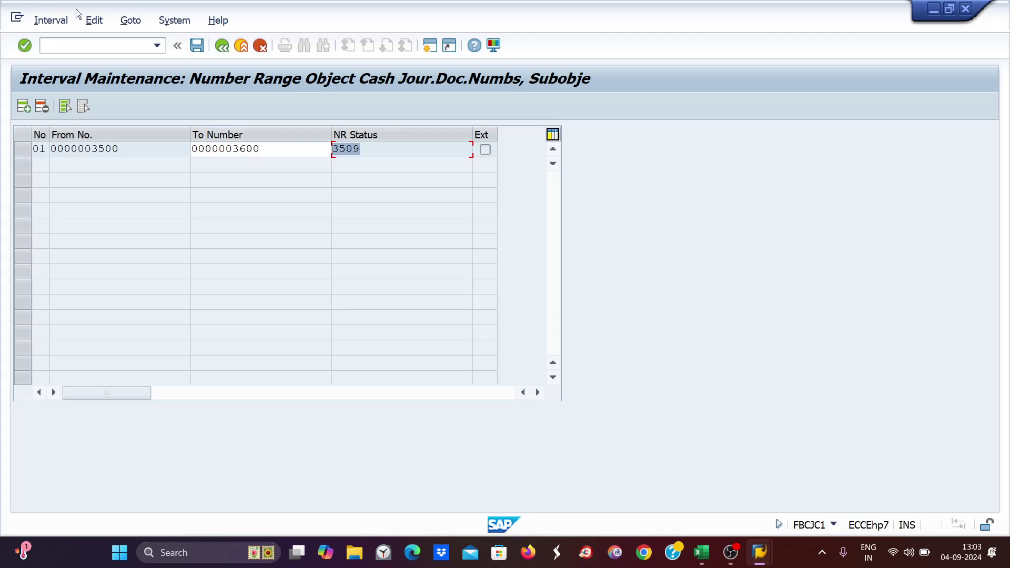
# - Open cash journal transaction names maintenance with /nfbcjc2
pyautogui.click(54, 44)
pyautogui.write('/nfbcjc2')
pyautogui.press('Return')
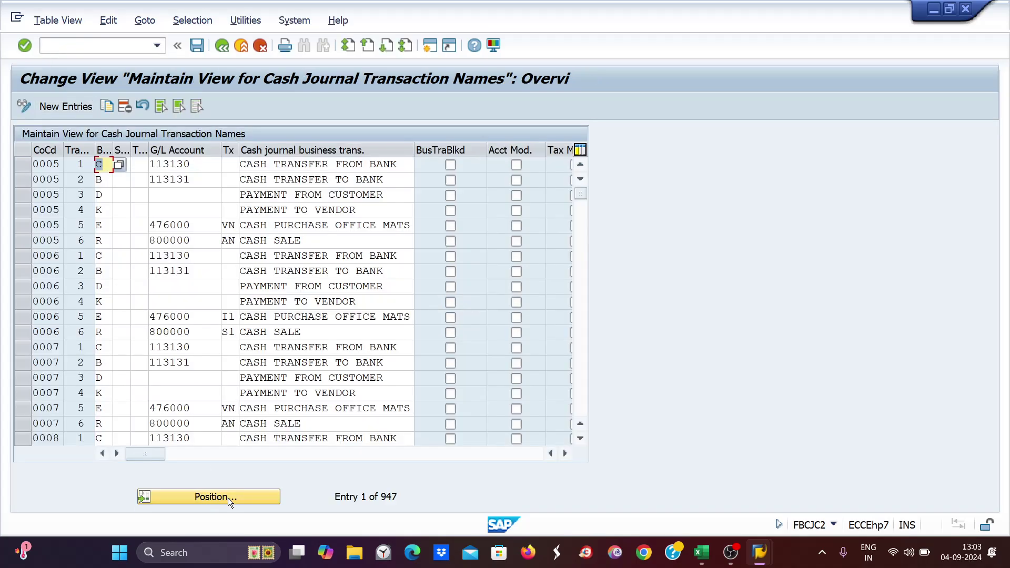
# - Jump to company code 0005 and review CW, CD, CP, CS with G/L accounts 1000, 1000, 4003, 3000
pyautogui.click(228, 498)
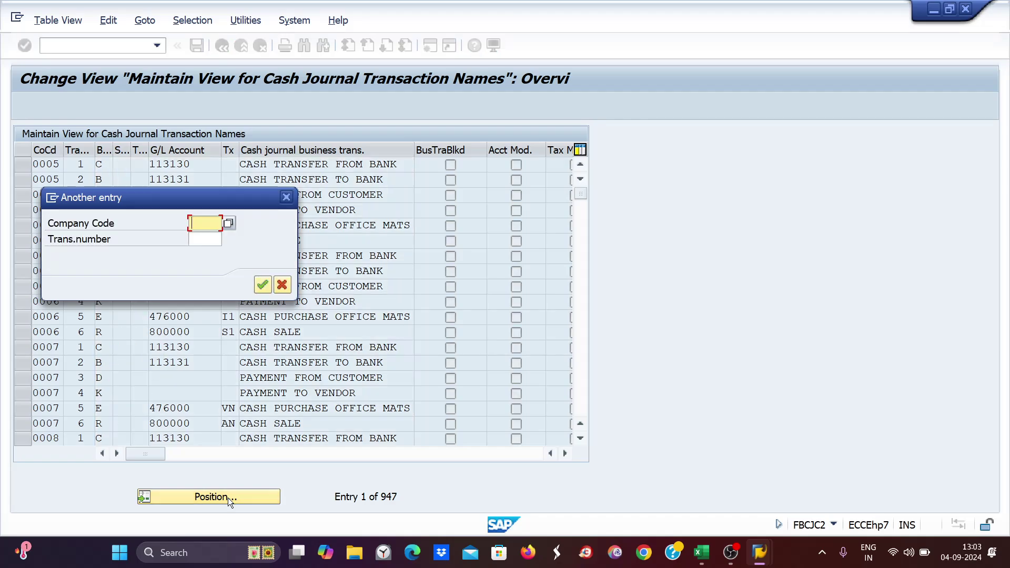
pyautogui.write('0005')
pyautogui.press('Return')
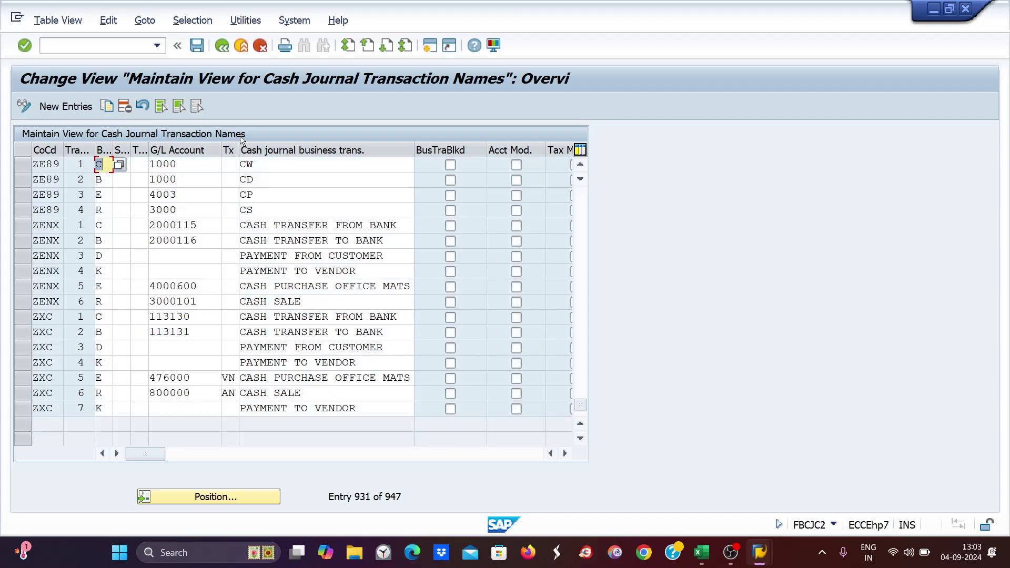
pyautogui.click(258, 164)
pyautogui.click(254, 179)
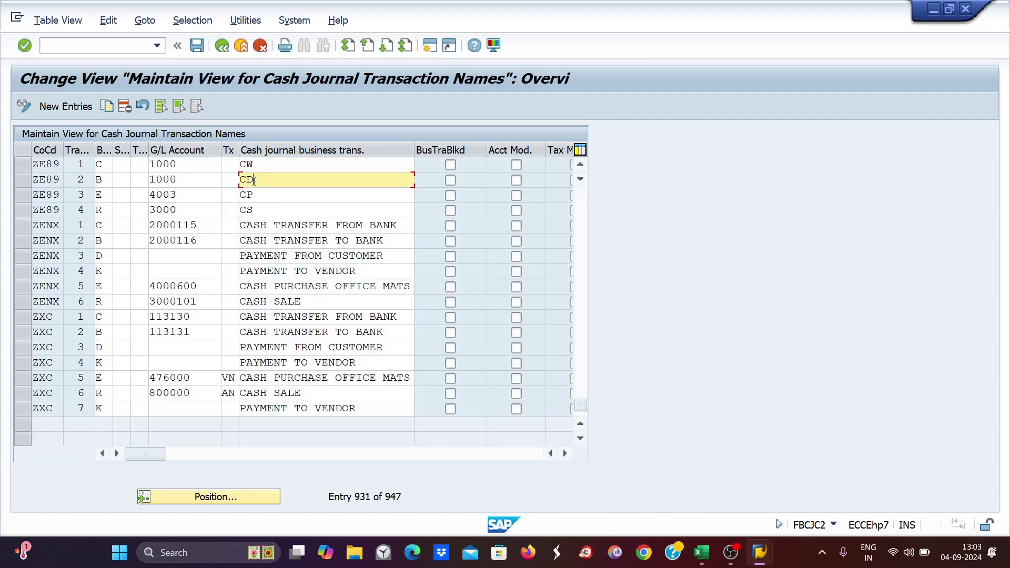
pyautogui.click(254, 200)
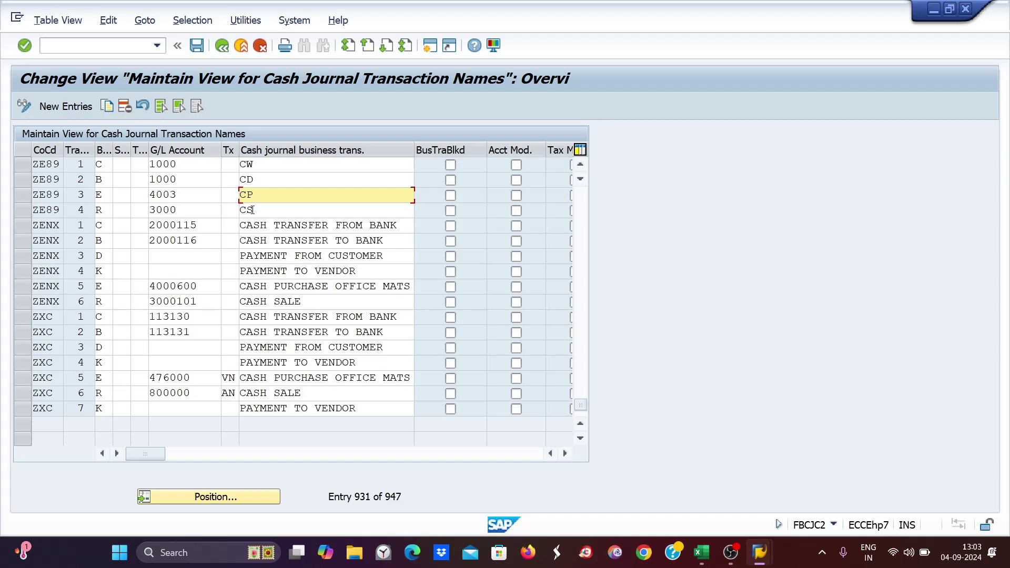
pyautogui.click(253, 210)
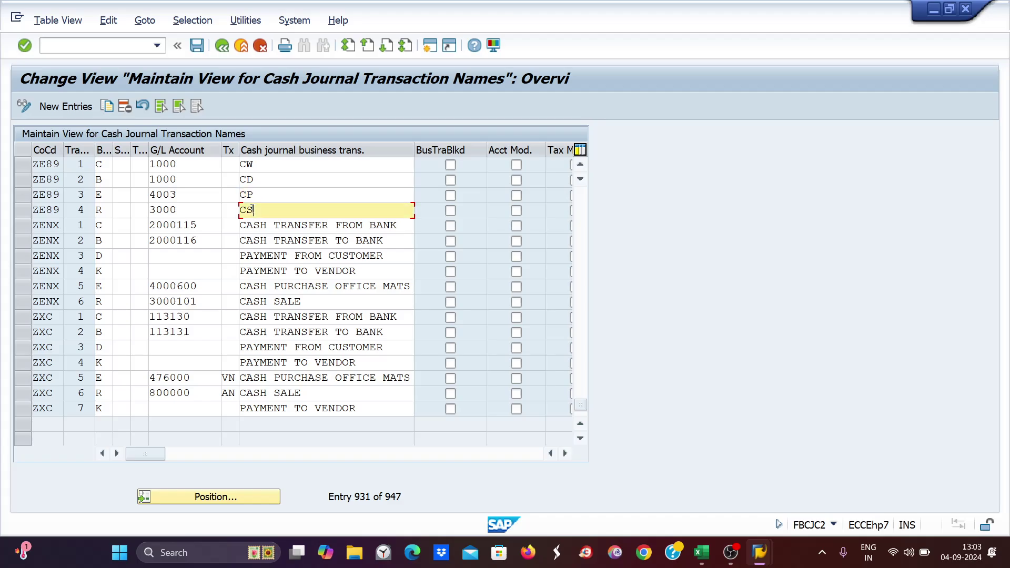
pyautogui.click(170, 164)
pyautogui.click(170, 179)
pyautogui.click(169, 195)
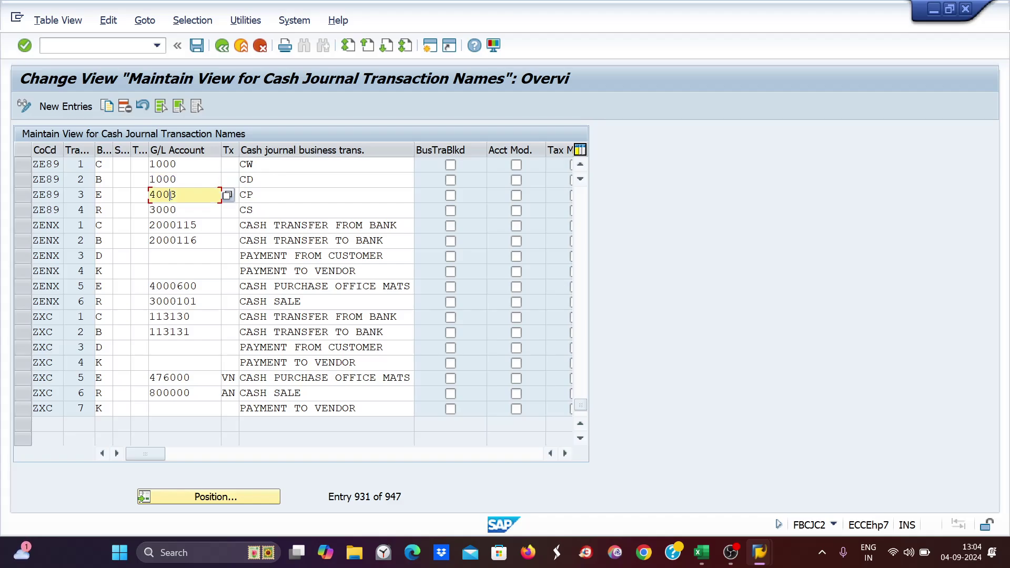
pyautogui.click(177, 210)
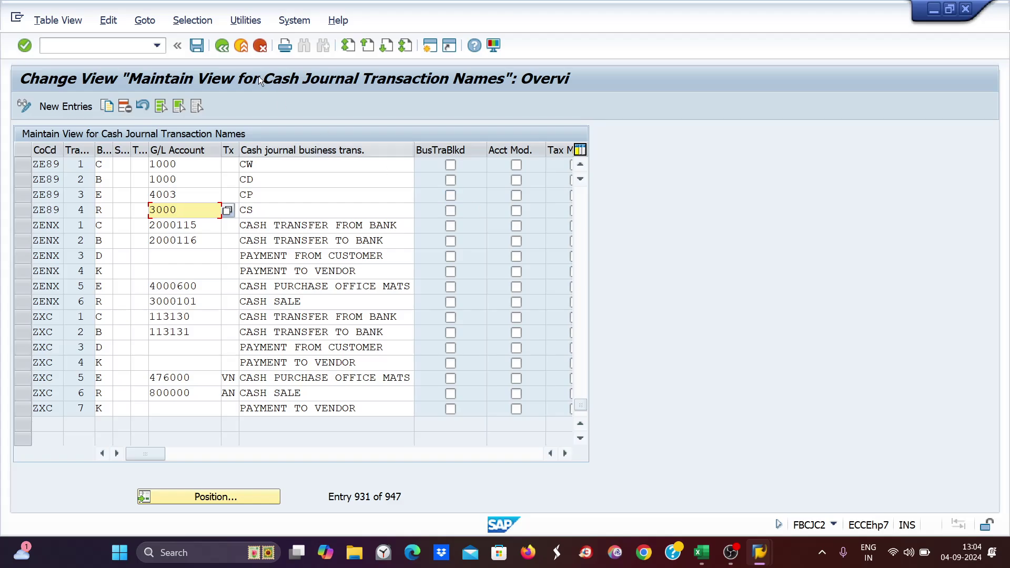
# - Launch the Cash Journal transaction with /nFBCJ
pyautogui.click(54, 46)
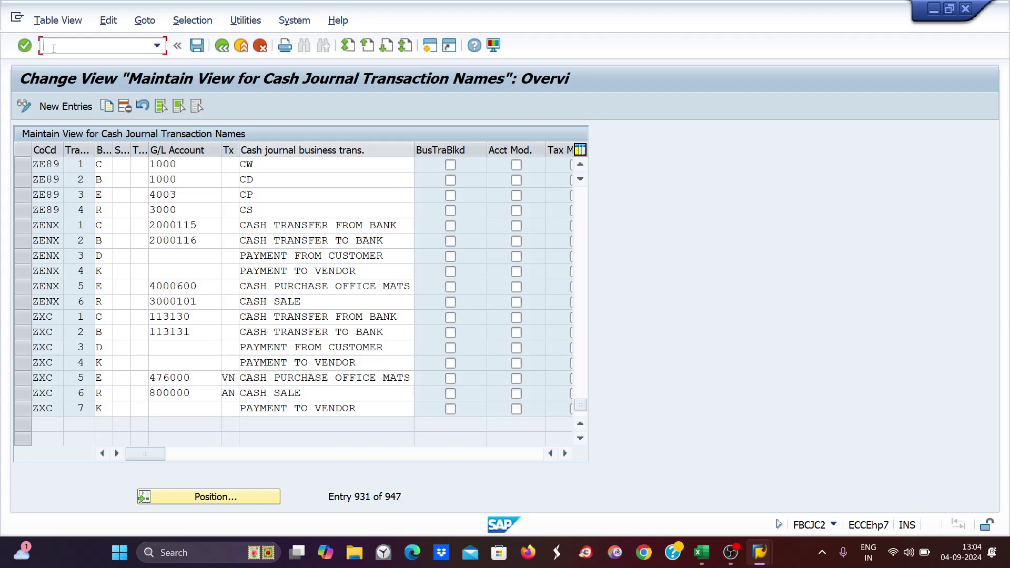
pyautogui.write('/nfbcj')
pyautogui.press('Return')
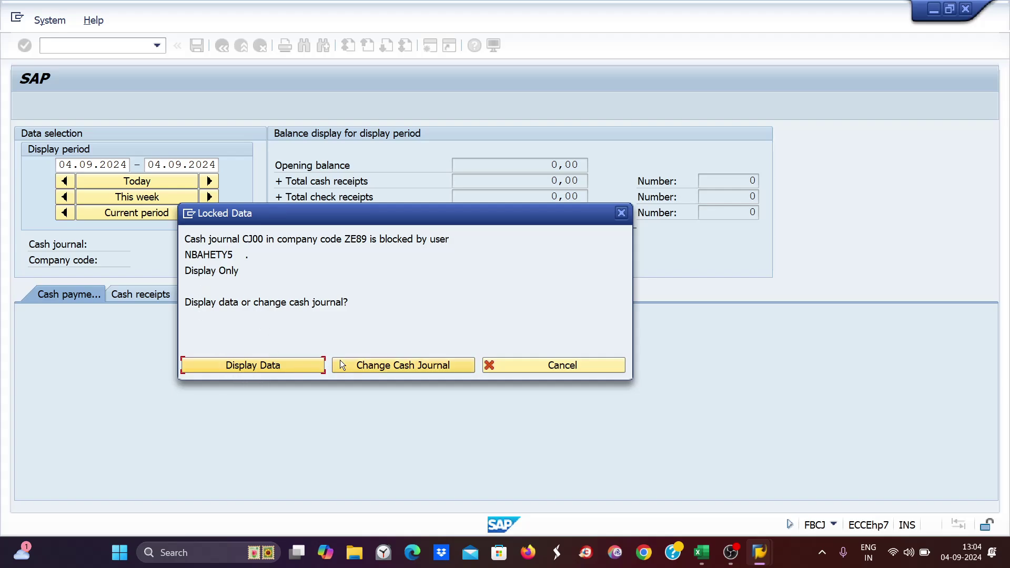
# - Dismiss the locked-data warning and close the duplicate cash journal and G/L account windows
pyautogui.click(621, 214)
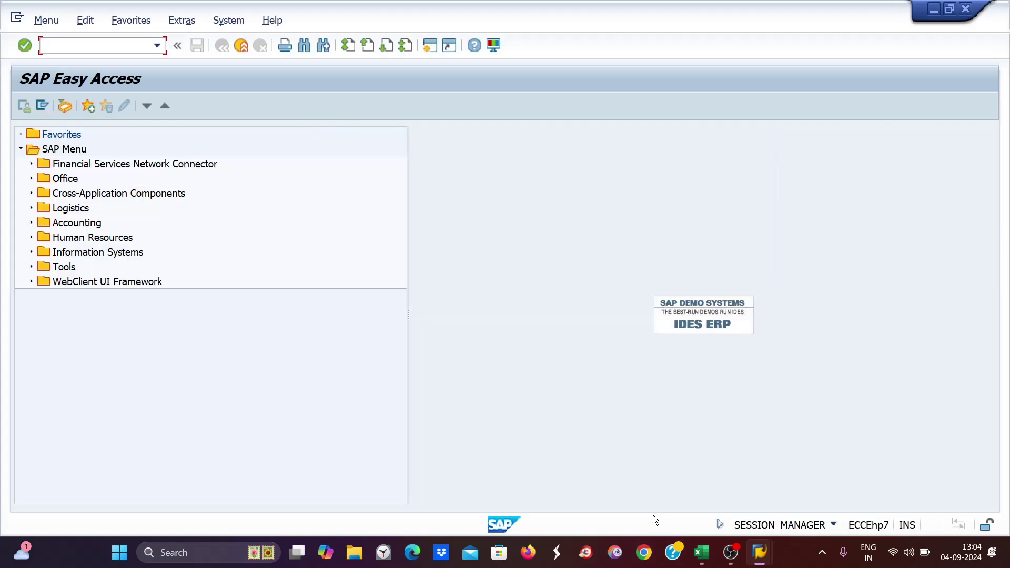
pyautogui.moveTo(758, 550)
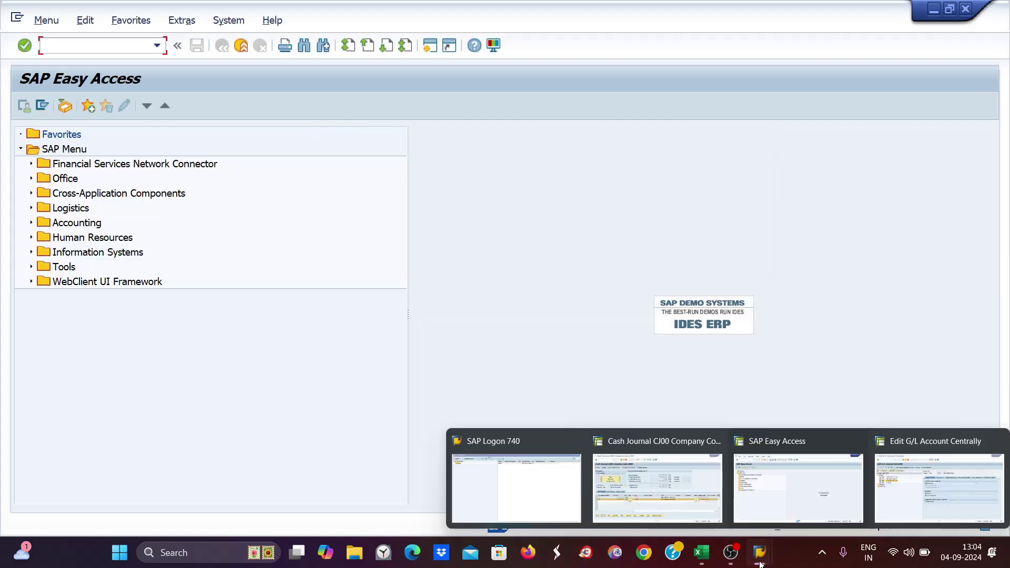
pyautogui.click(694, 479)
pyautogui.click(967, 9)
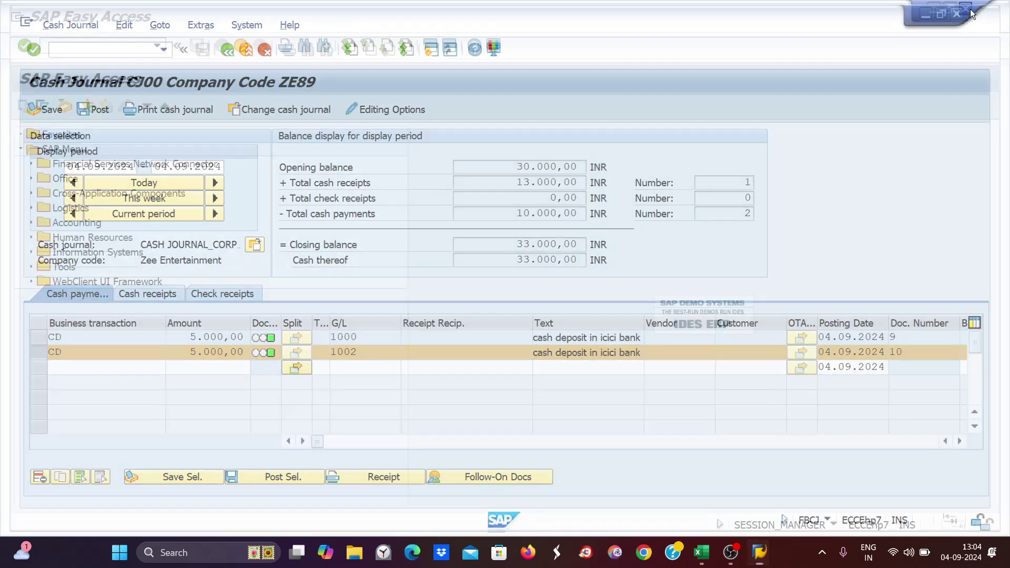
pyautogui.moveTo(762, 557)
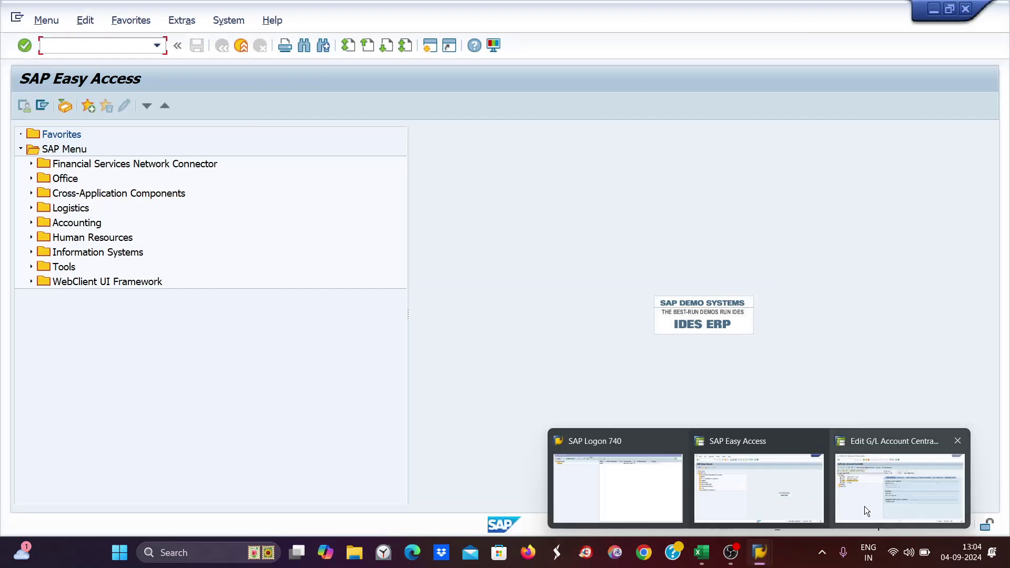
pyautogui.click(959, 441)
pyautogui.click(822, 499)
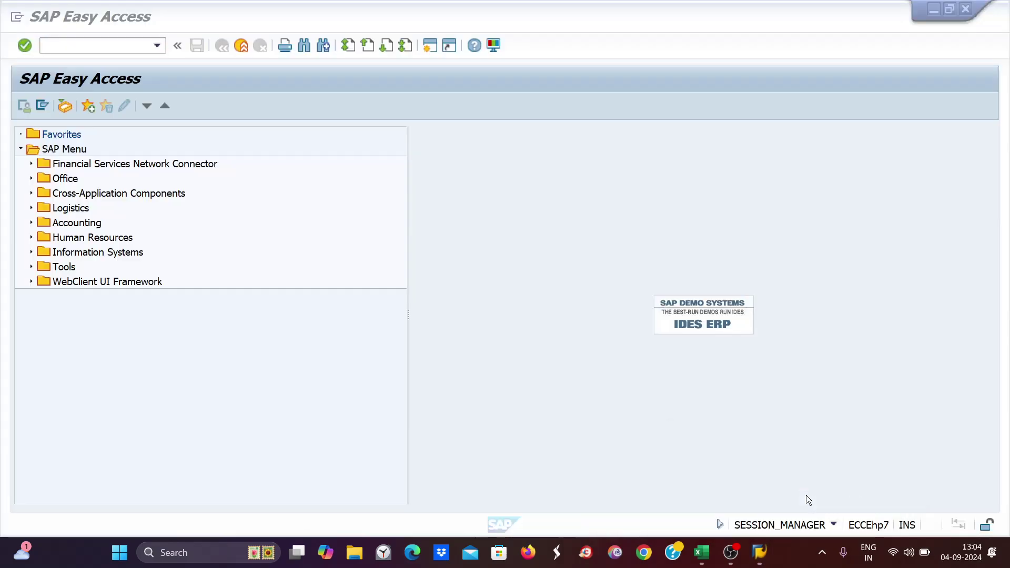
pyautogui.click(54, 44)
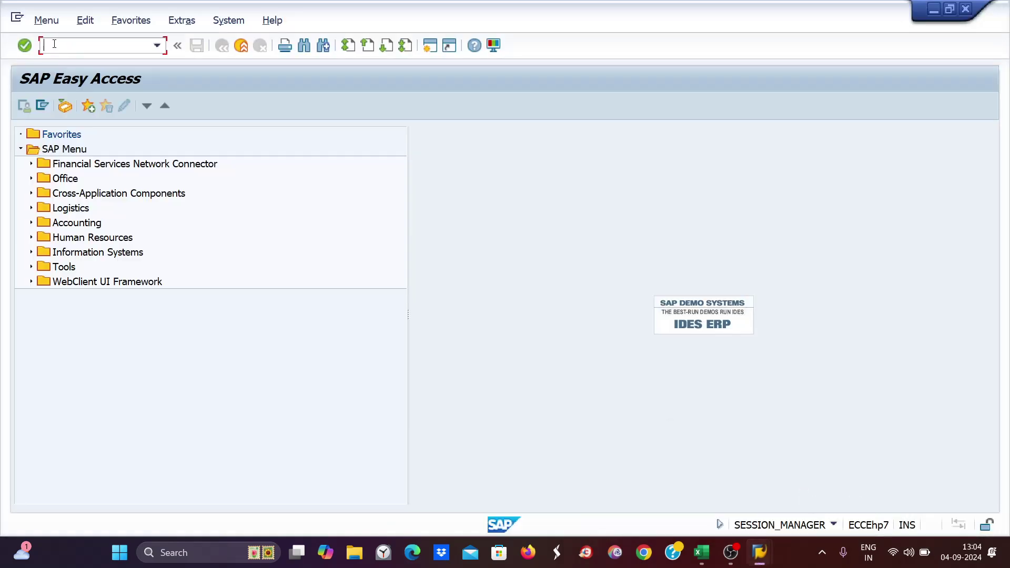
# - Start FBCJ, review CJ00's cash receipts and payments, then choose Change cash journal
pyautogui.write('fbcj')
pyautogui.press('Return')
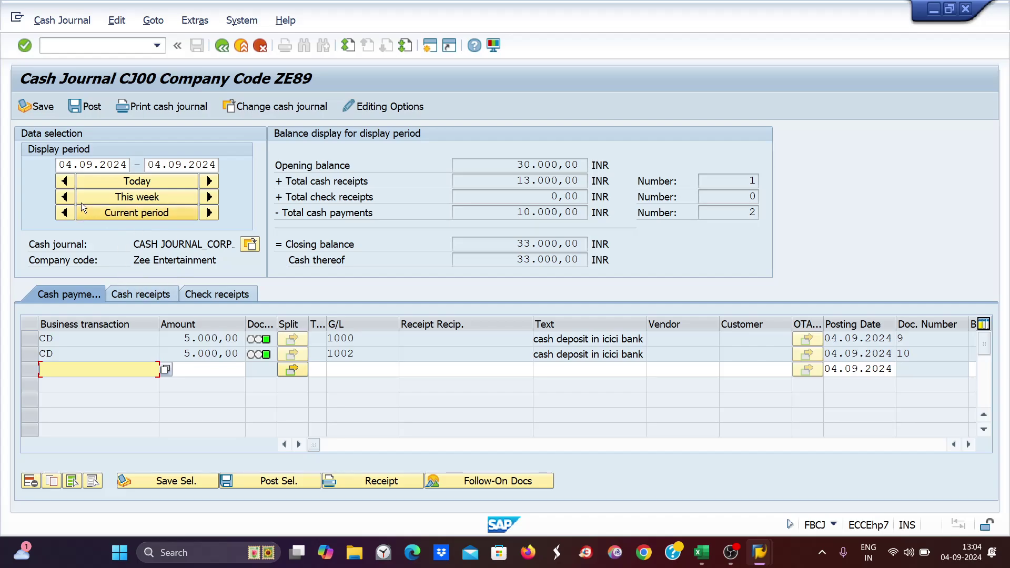
pyautogui.click(151, 294)
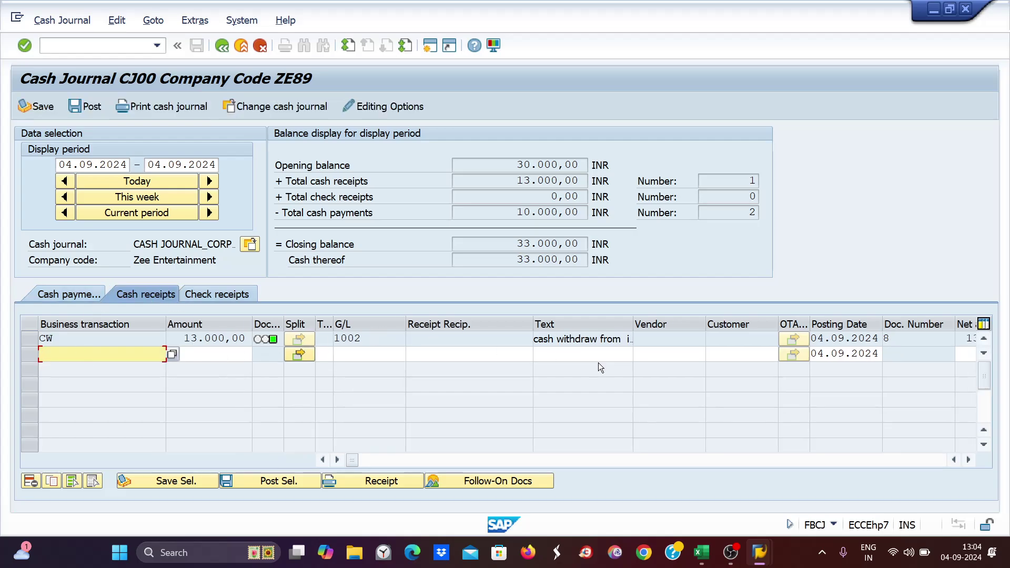
pyautogui.click(69, 294)
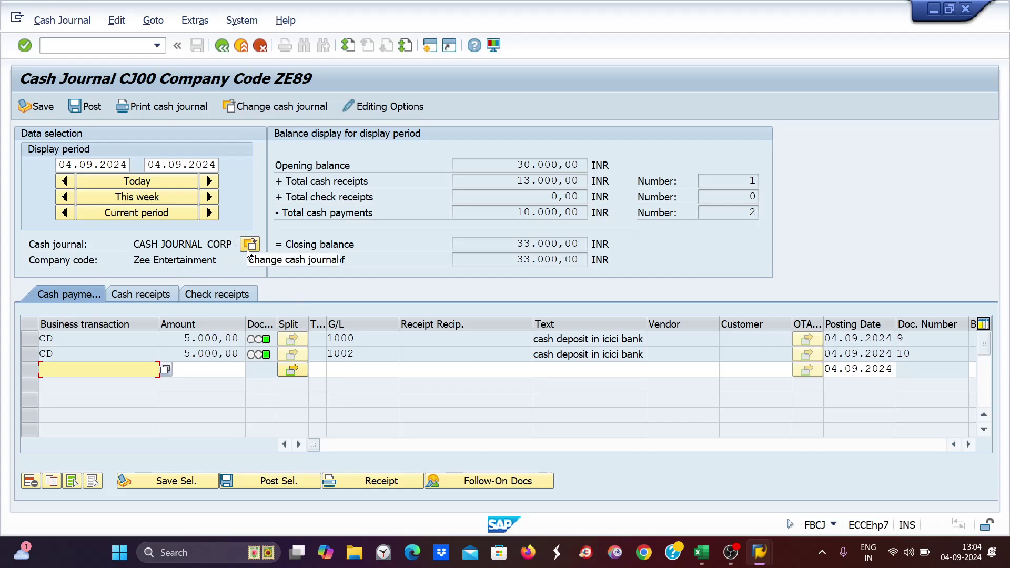
pyautogui.click(247, 107)
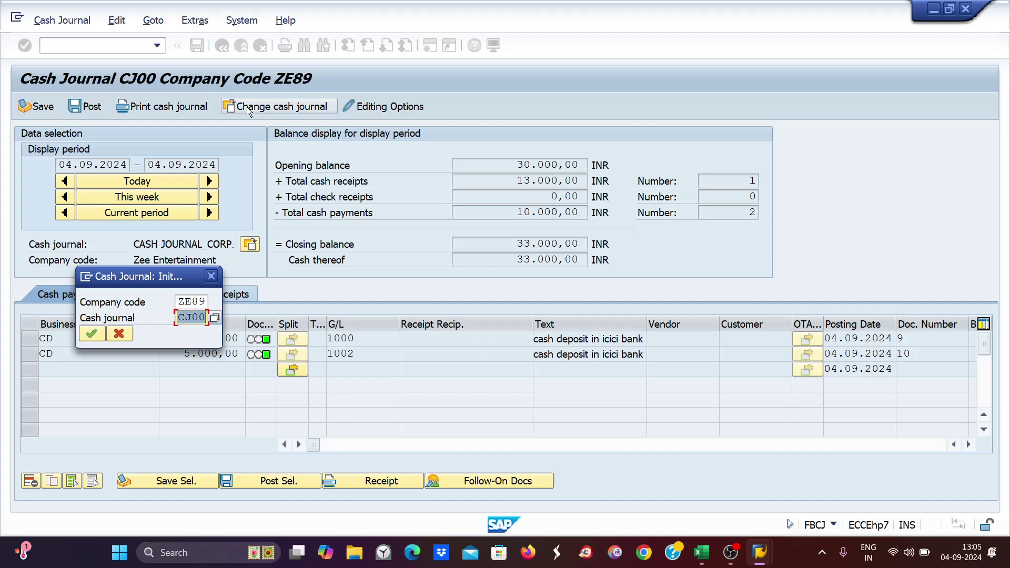
# - Open cash journal CJ01 and confirm against the Excel sheet that it is CASH JOURNAL_DELHI
pyautogui.write('cj01')
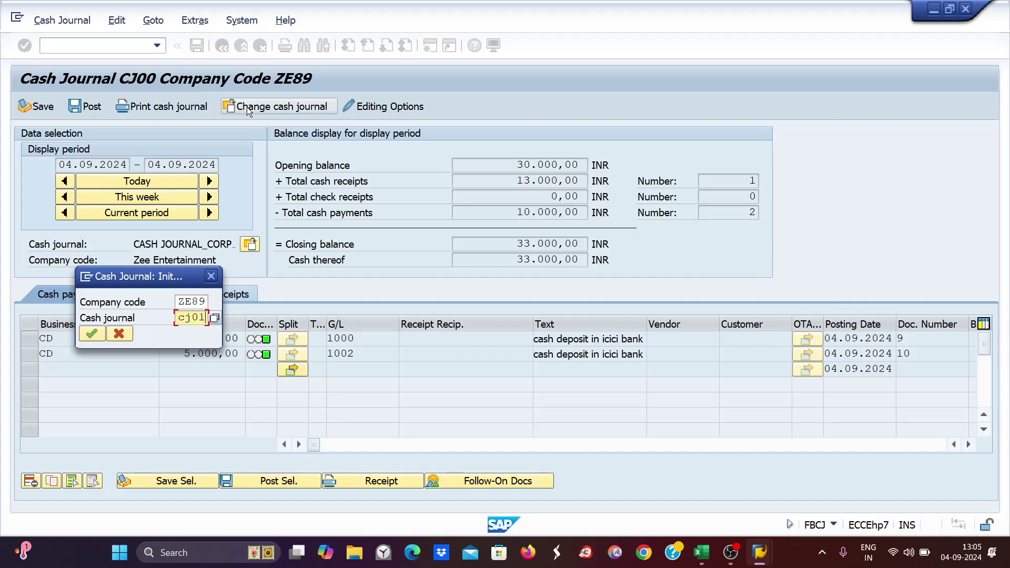
pyautogui.press('Return')
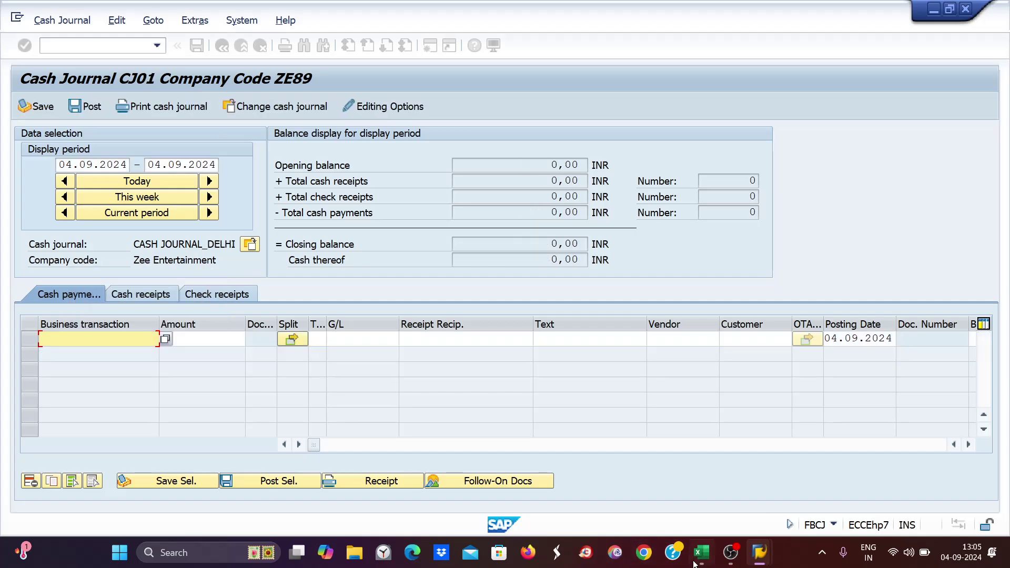
pyautogui.click(701, 552)
pyautogui.click(553, 330)
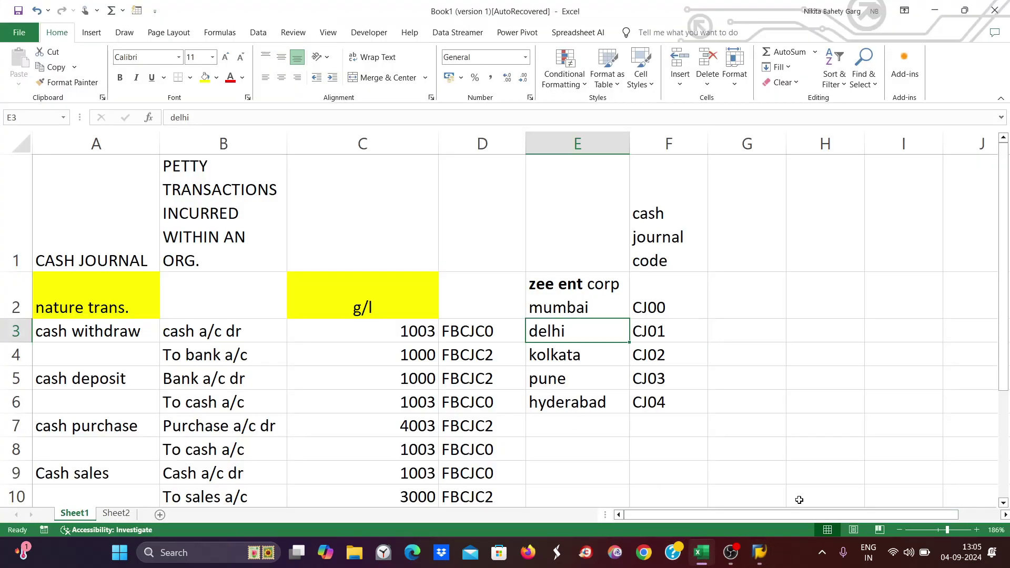
pyautogui.hotkey('alt', 'Tab')
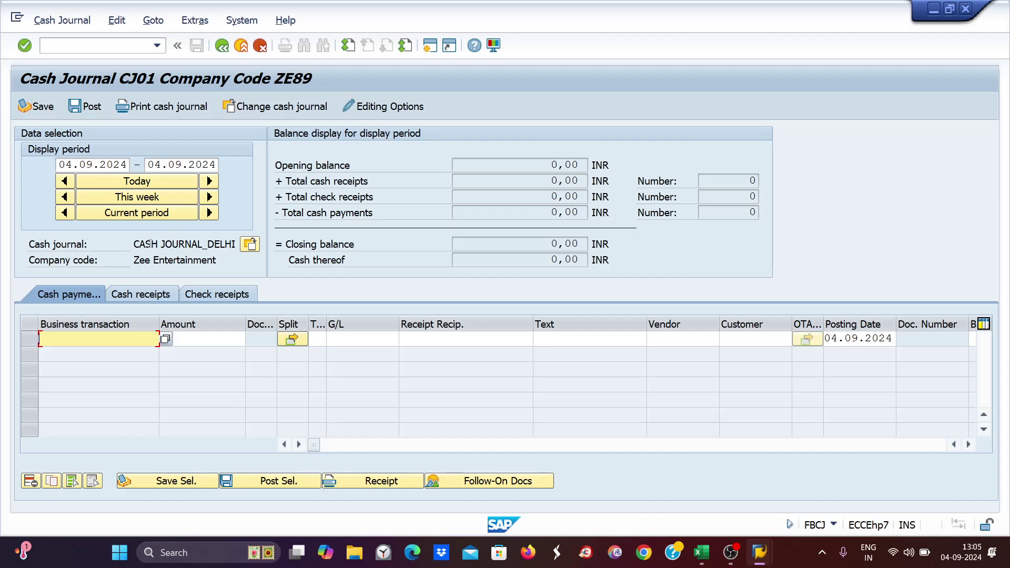
pyautogui.moveTo(135, 243); pyautogui.dragTo(265, 243)
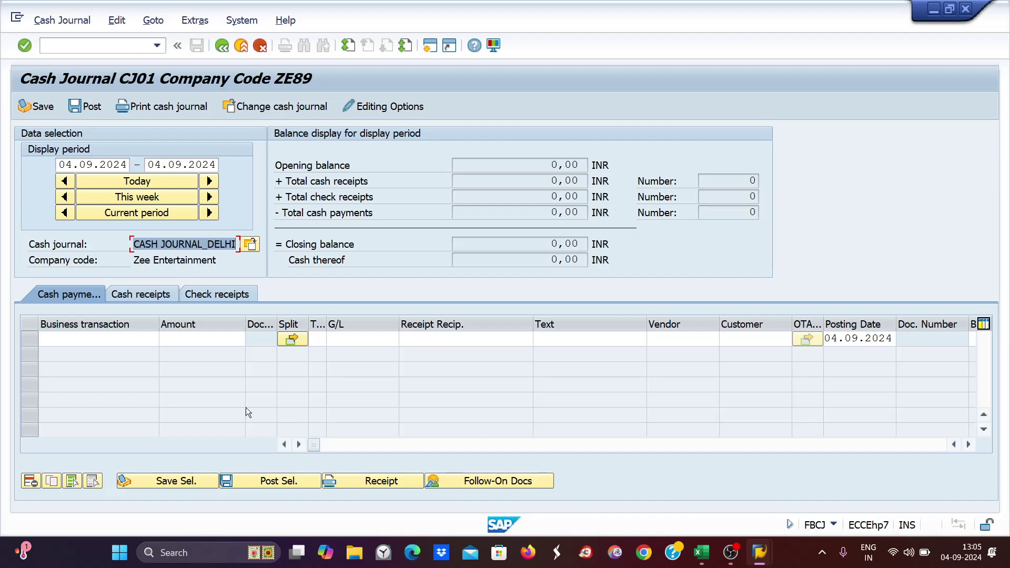
pyautogui.moveTo(762, 552)
# - Post a CW receipt of 12000 INR in CJ01 with text CASH WITHDRAW FROM HDFC BANK
pyautogui.click(156, 295)
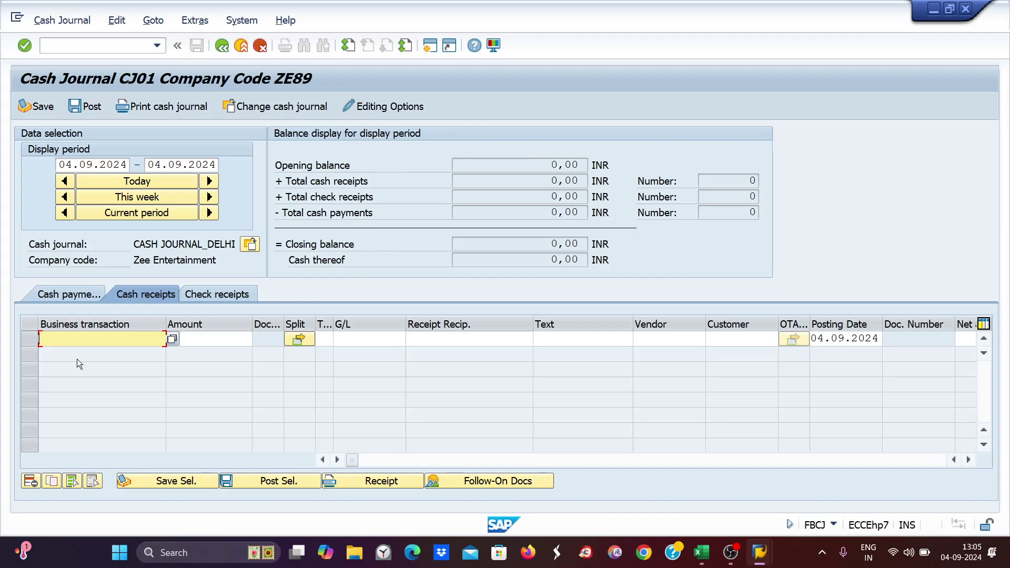
pyautogui.write('cw')
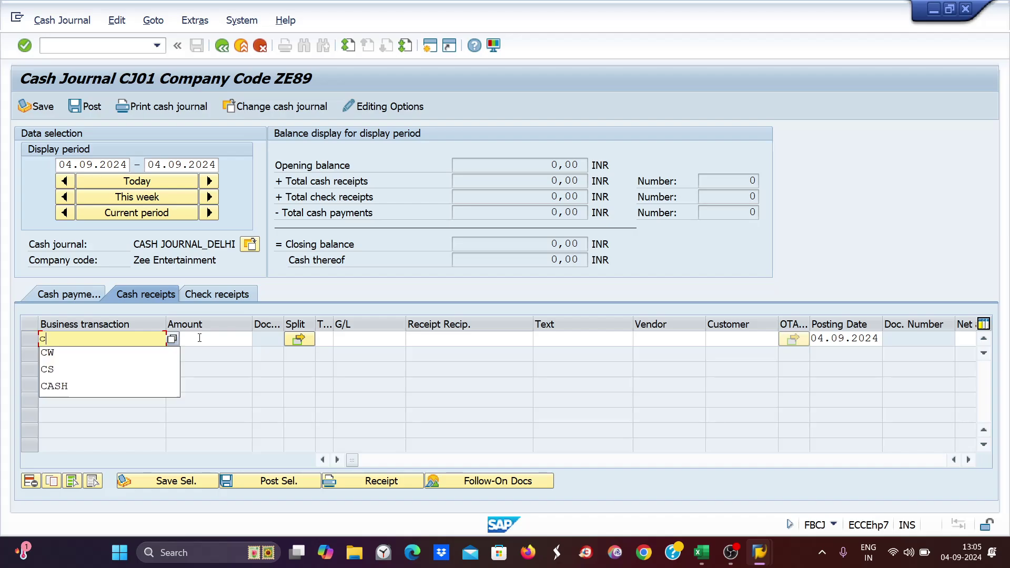
pyautogui.press('Tab')
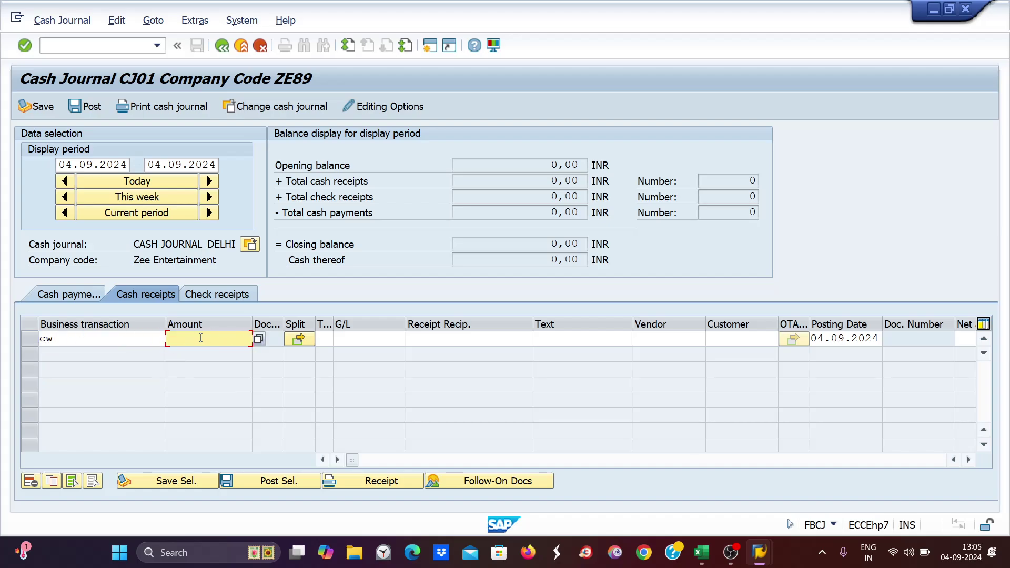
pyautogui.write('12000')
pyautogui.press('Tab')
pyautogui.press('Tab')
pyautogui.press('Tab')
pyautogui.press('Tab')
pyautogui.press('Tab')
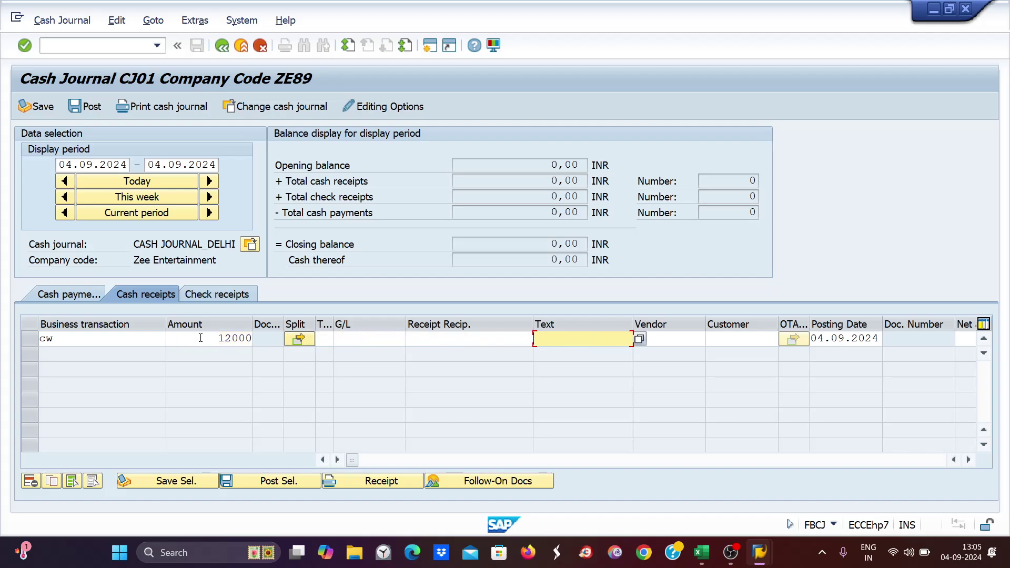
pyautogui.write('cas')
pyautogui.press('Down')
pyautogui.press('Down')
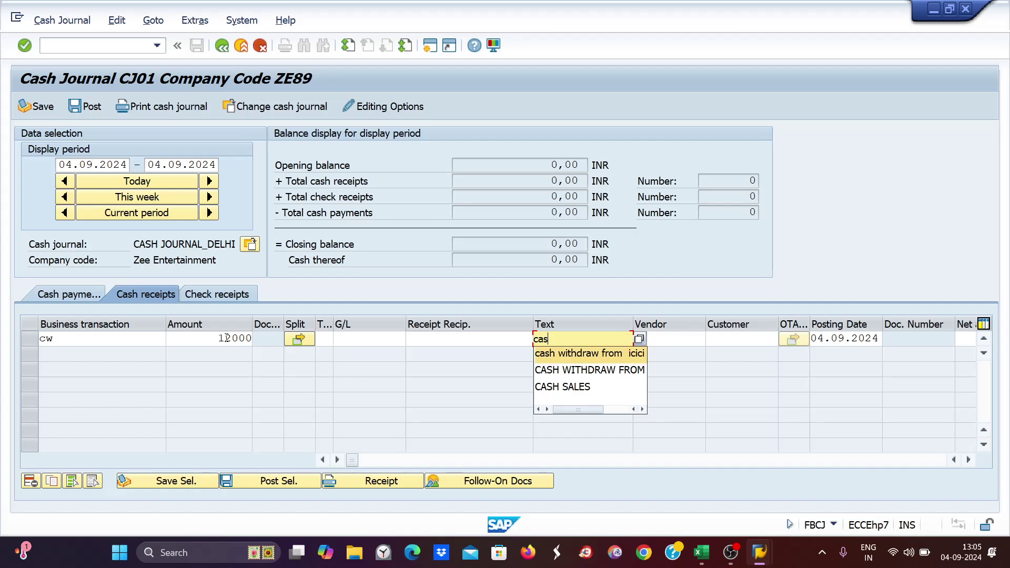
pyautogui.press('Return')
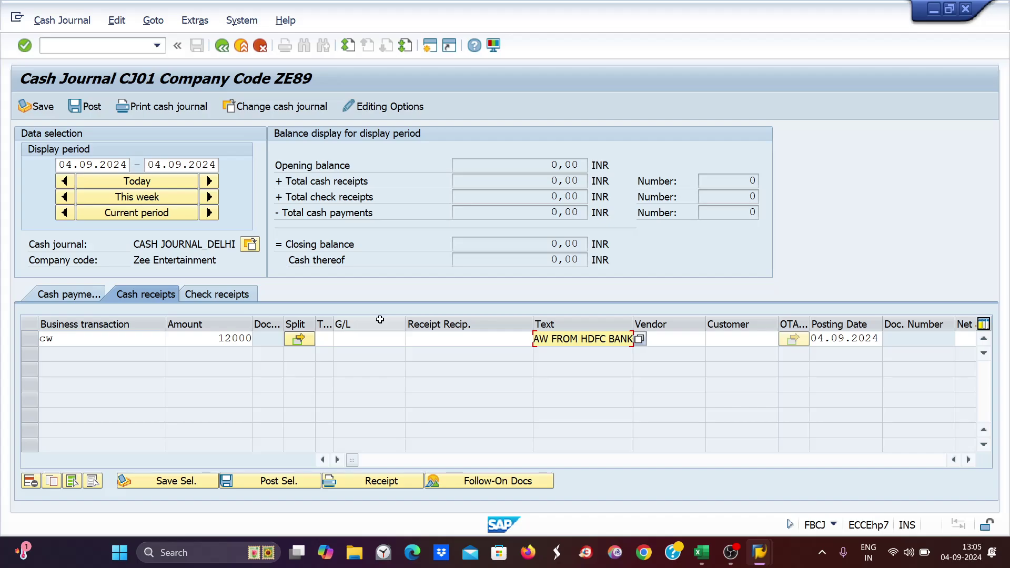
pyautogui.press('Return')
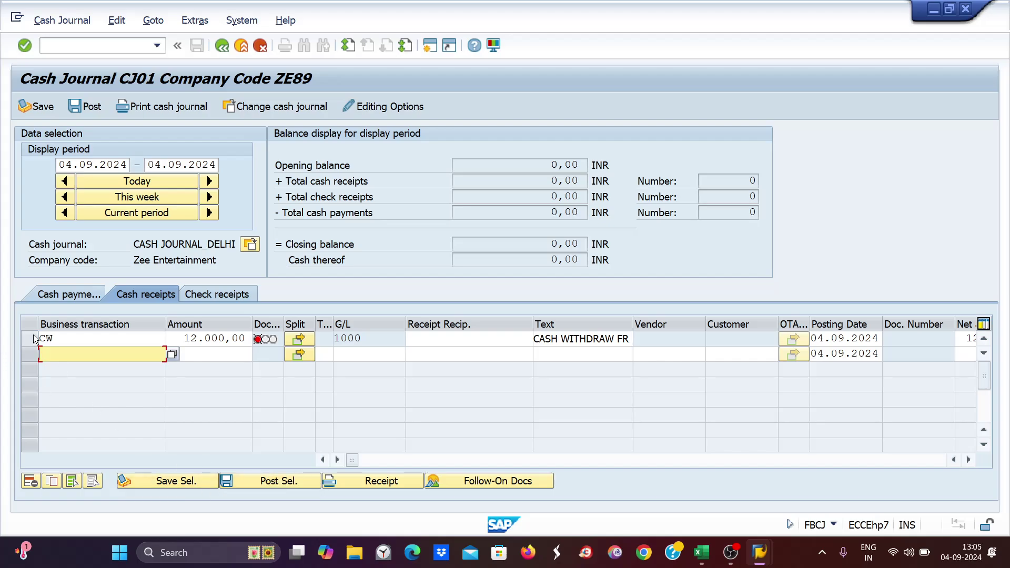
pyautogui.click(31, 338)
pyautogui.click(279, 483)
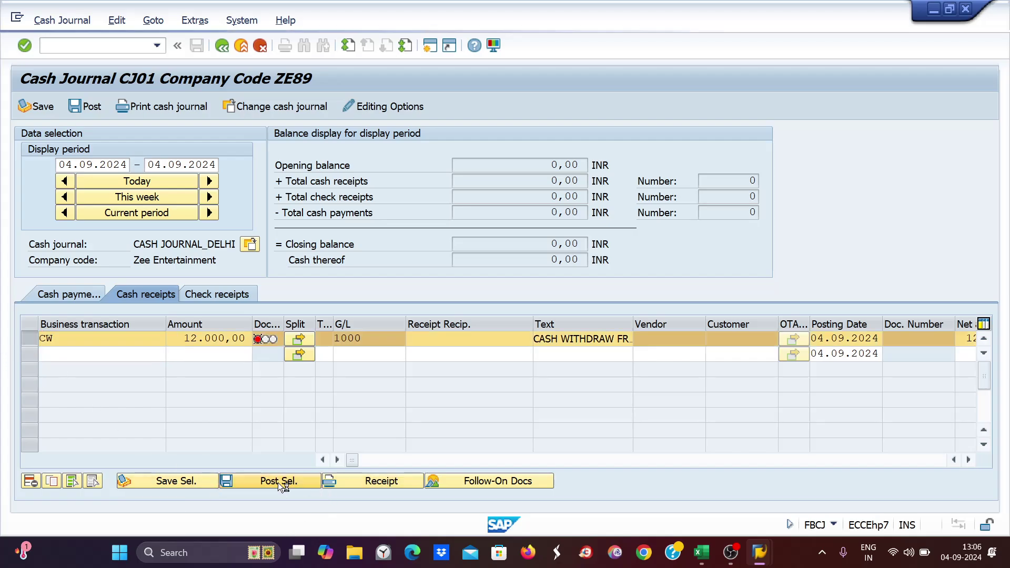
# - Post a CP cash payment of 2000 with text 'purchase of papers' in cash journal CJ01
pyautogui.click(56, 294)
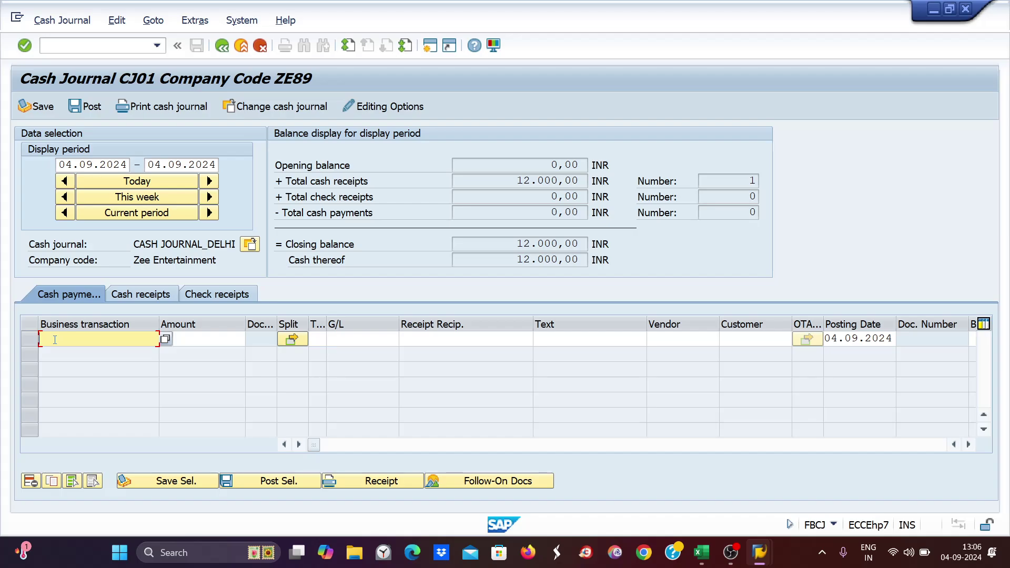
pyautogui.write('cp')
pyautogui.press('Tab')
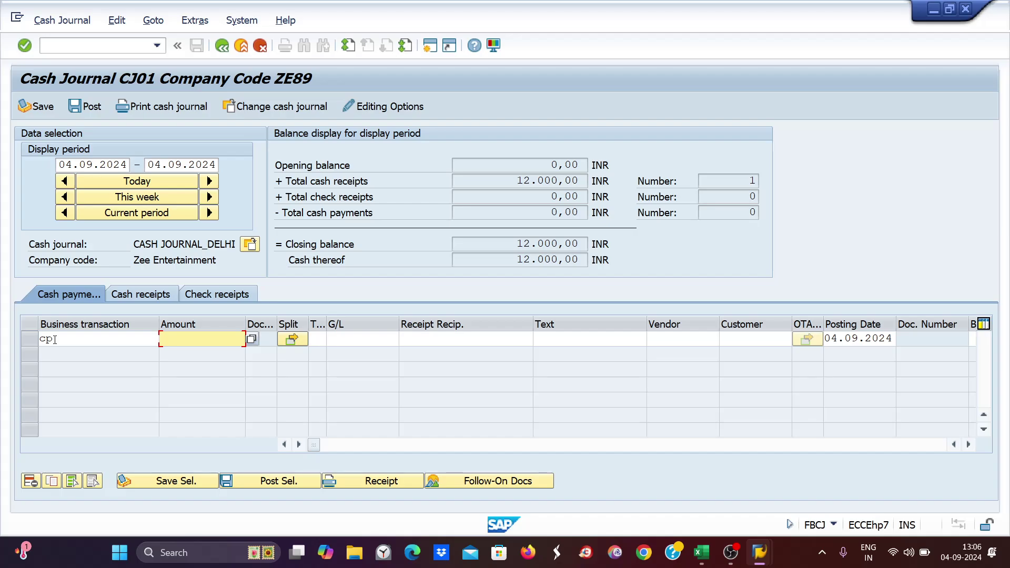
pyautogui.write('2000')
pyautogui.press('Tab')
pyautogui.press('Tab')
pyautogui.press('Tab')
pyautogui.press('Tab')
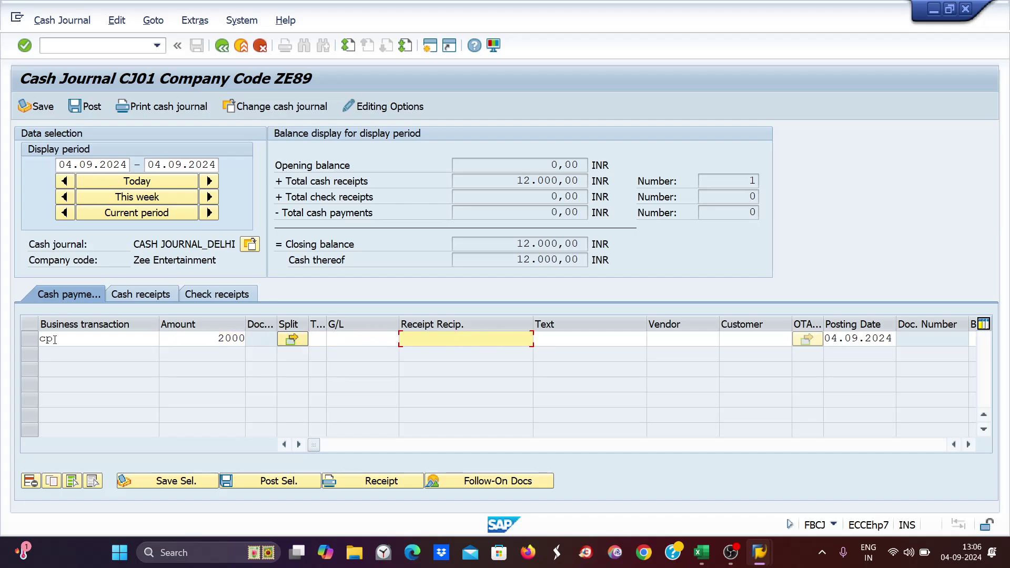
pyautogui.press('Tab')
pyautogui.write('purchasse')
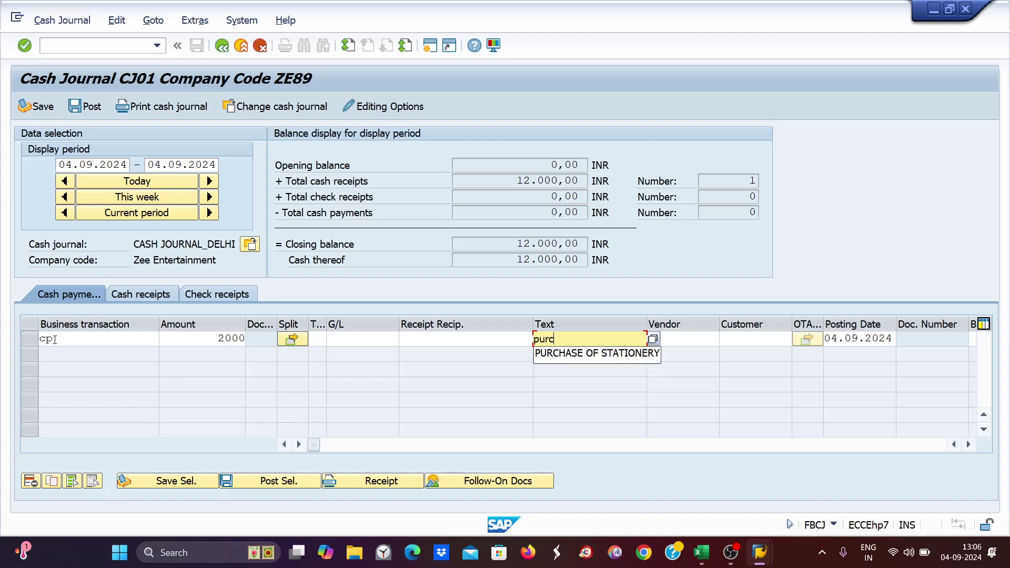
pyautogui.press('BackSpace')
pyautogui.press('BackSpace')
pyautogui.write('e of papers')
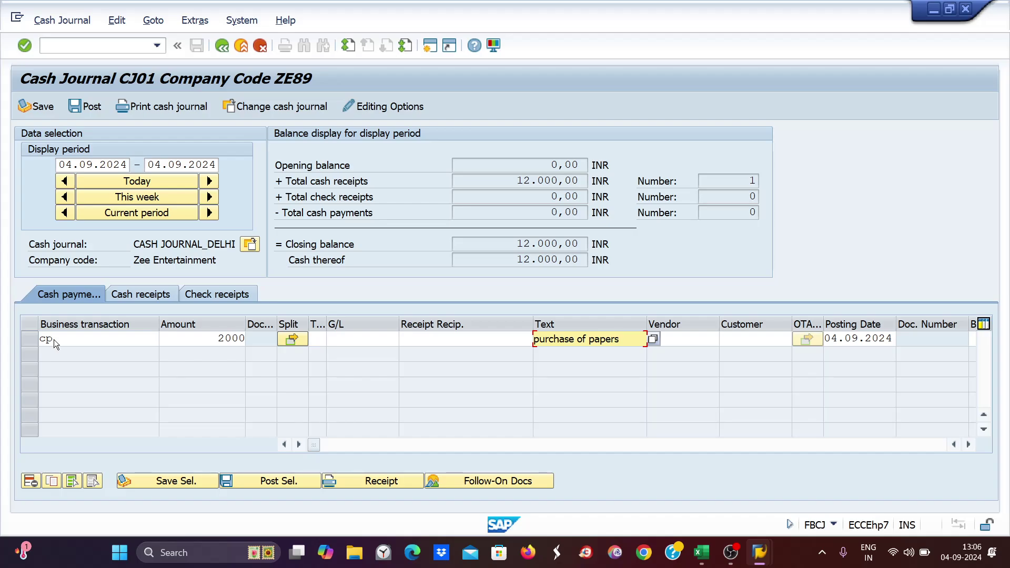
pyautogui.press('Return')
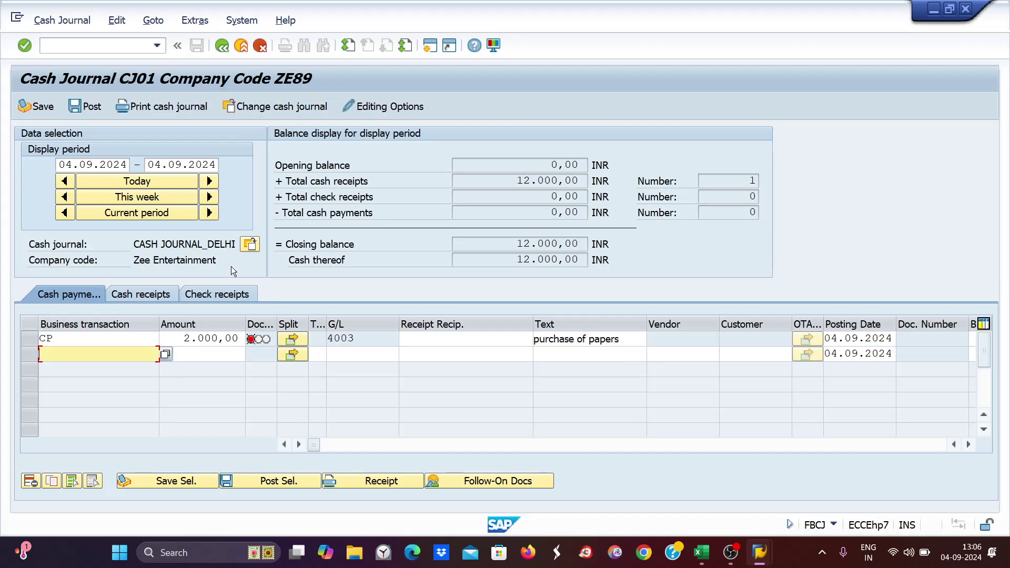
pyautogui.click(89, 109)
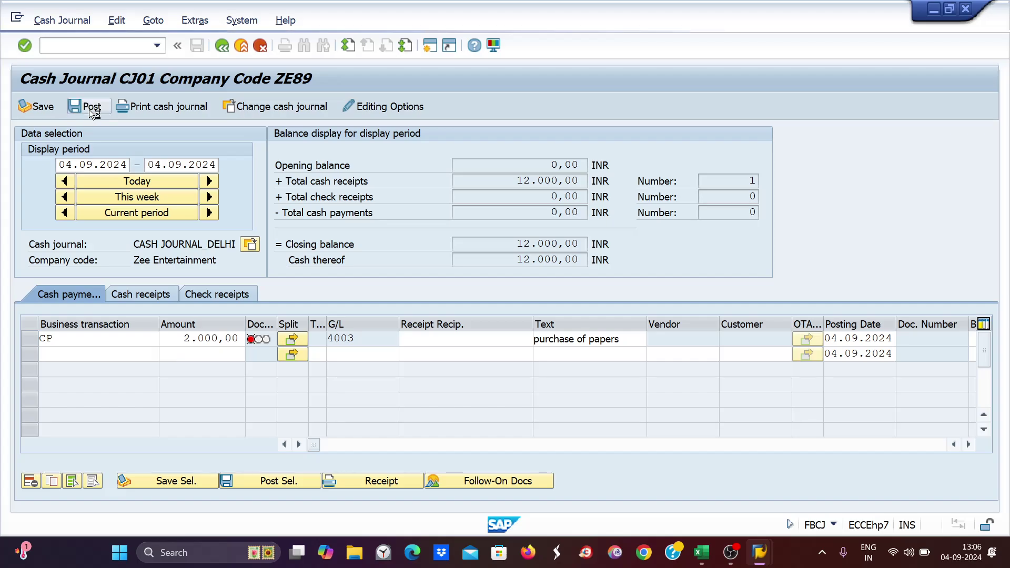
pyautogui.click(250, 245)
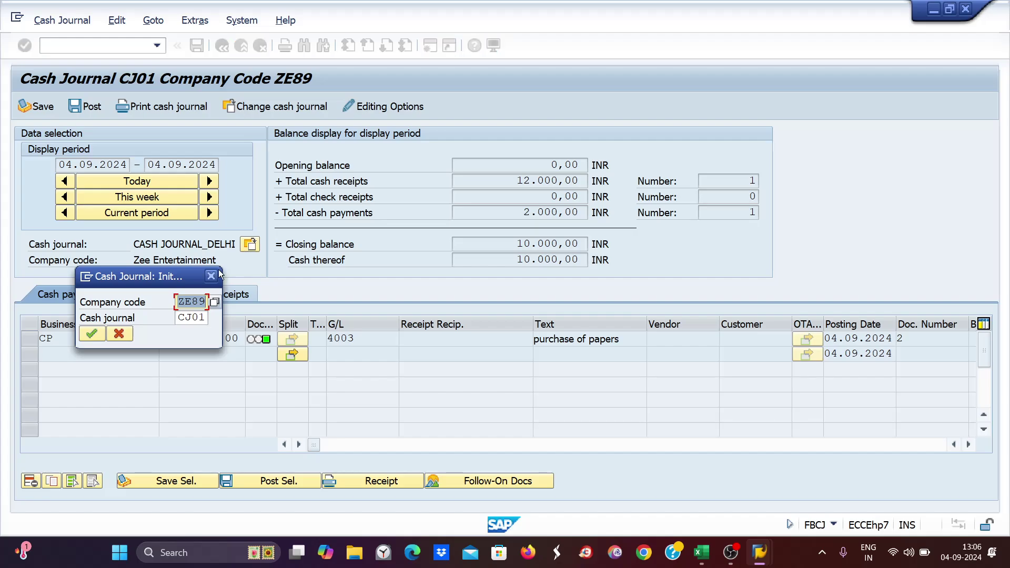
# - Switch the cash journal from CJ01 to CJ02
pyautogui.click(179, 316)
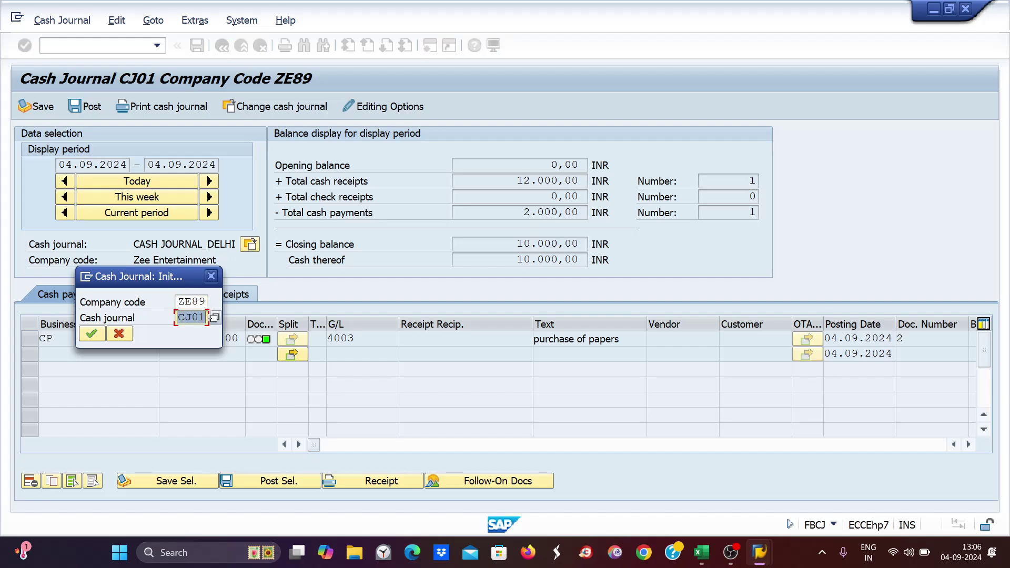
pyautogui.write('cj02')
pyautogui.press('Return')
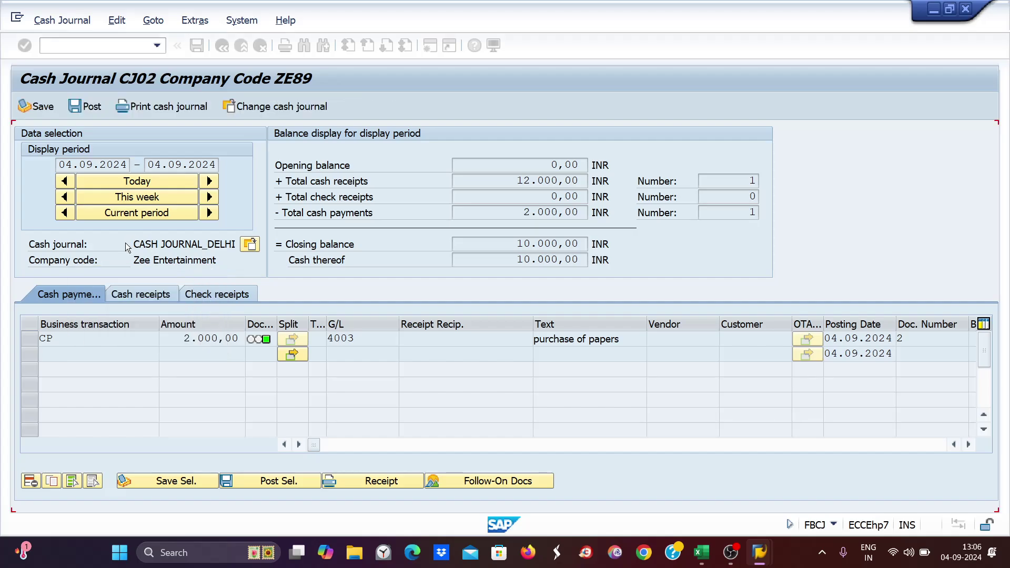
# - Start a 9000 cash receipt line, initially coded CD with text 'cash deposit'
pyautogui.click(144, 295)
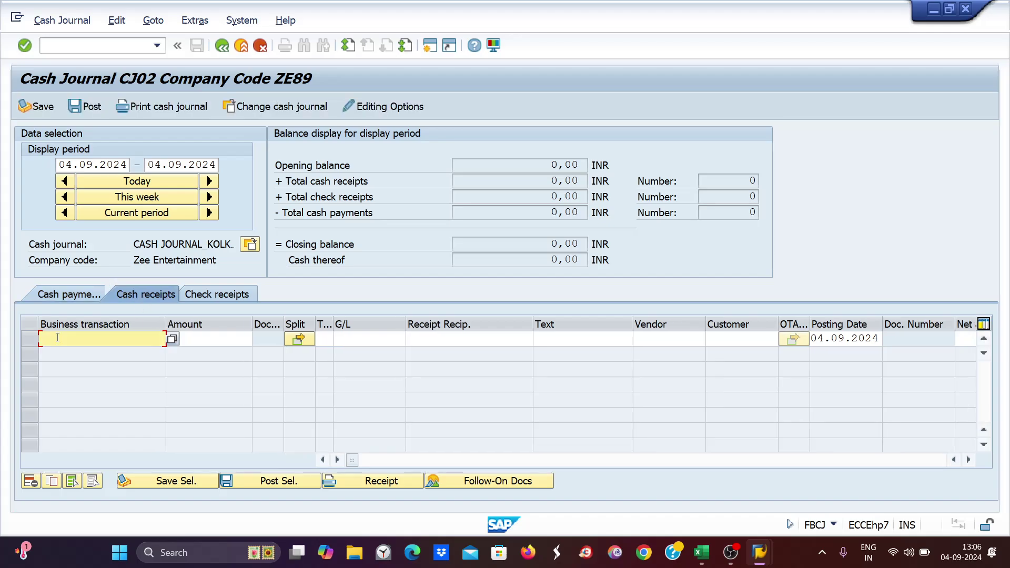
pyautogui.write('cd')
pyautogui.press('Tab')
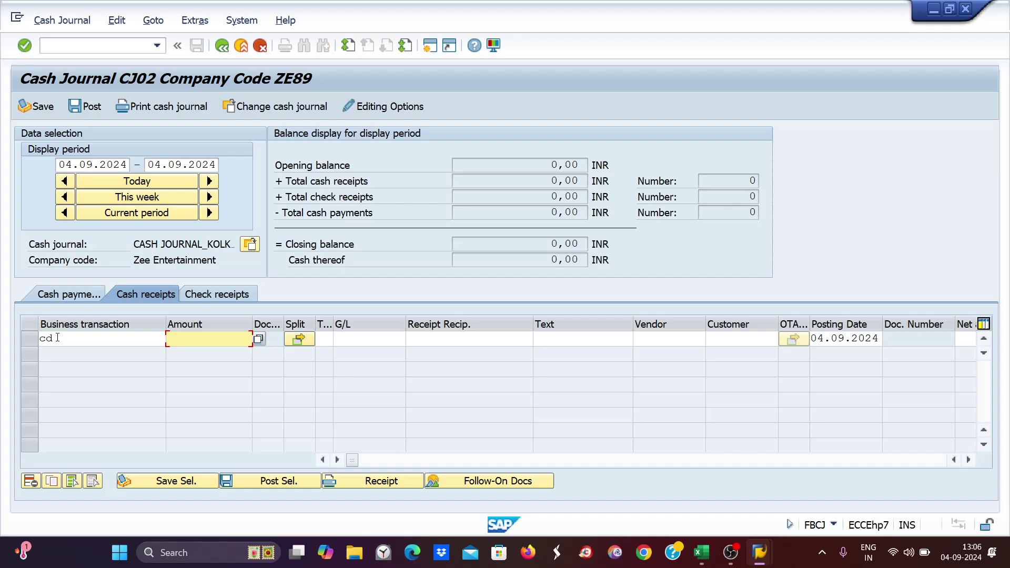
pyautogui.write('9000')
pyautogui.press('Tab')
pyautogui.press('Tab')
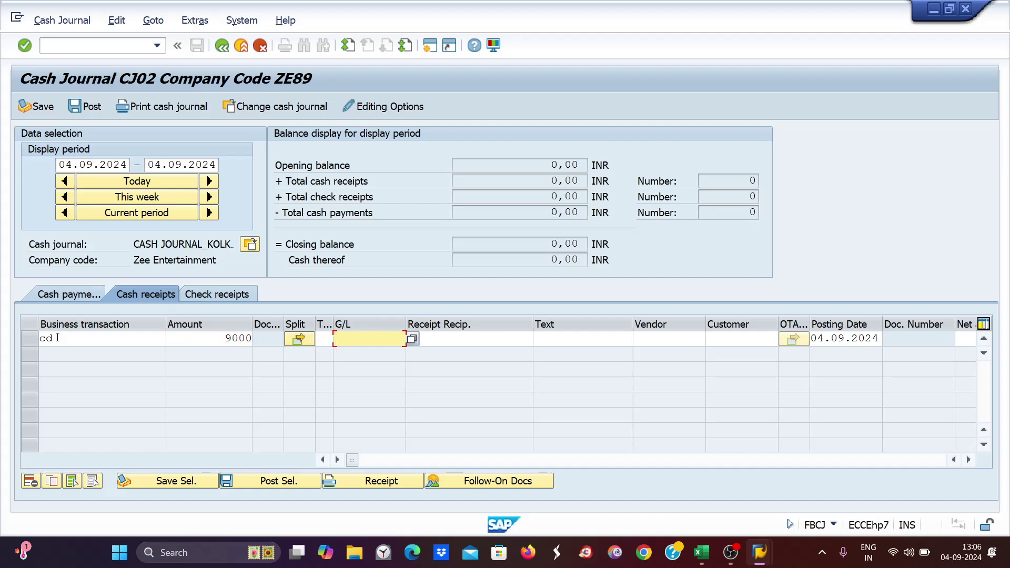
pyautogui.press('Tab')
pyautogui.press('Tab')
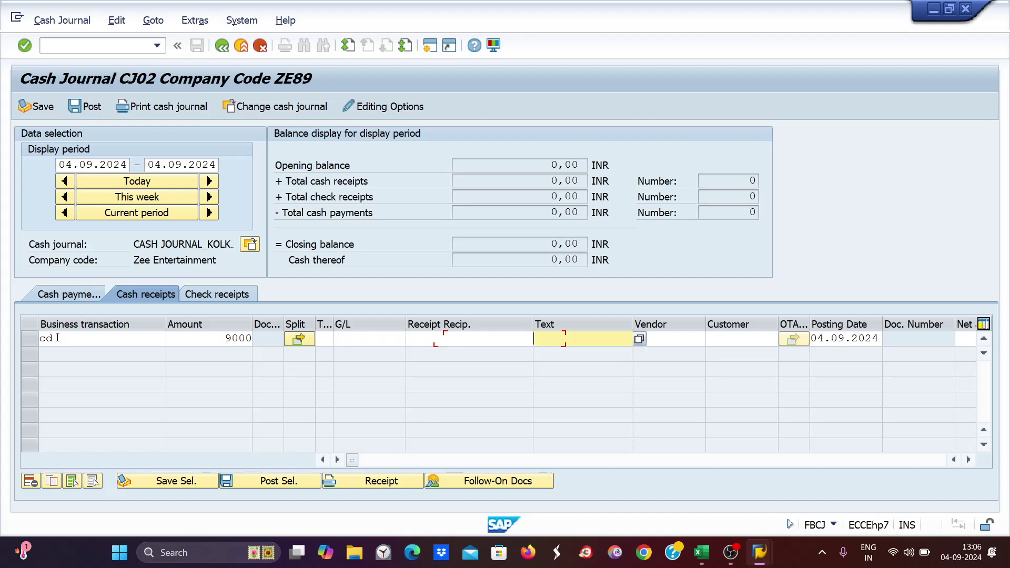
pyautogui.write('cash deposit')
# - Change the receipt to transaction CS with text 'cash sales' and post it
pyautogui.doubleClick(54, 342)
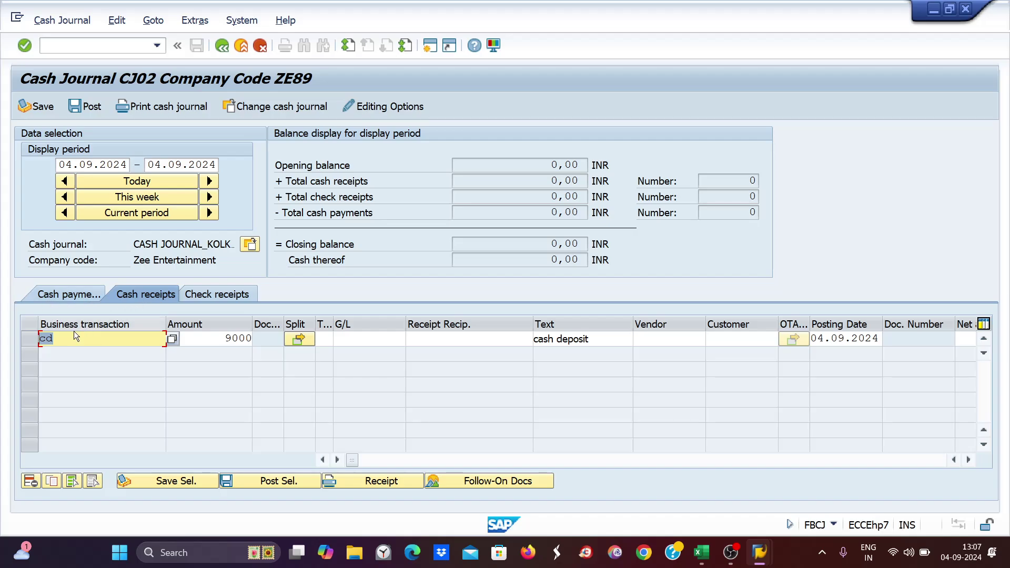
pyautogui.write('cs')
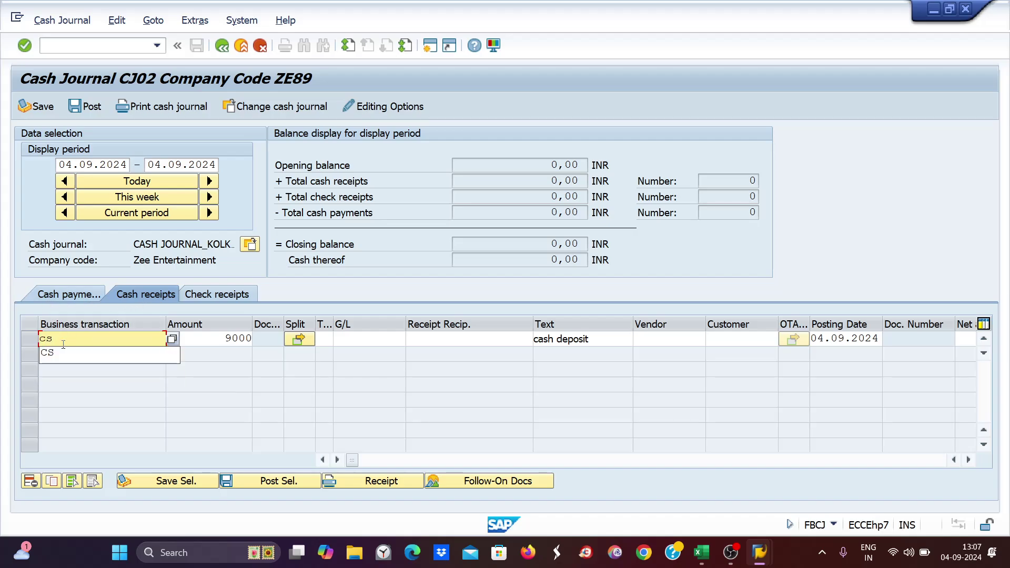
pyautogui.click(594, 339)
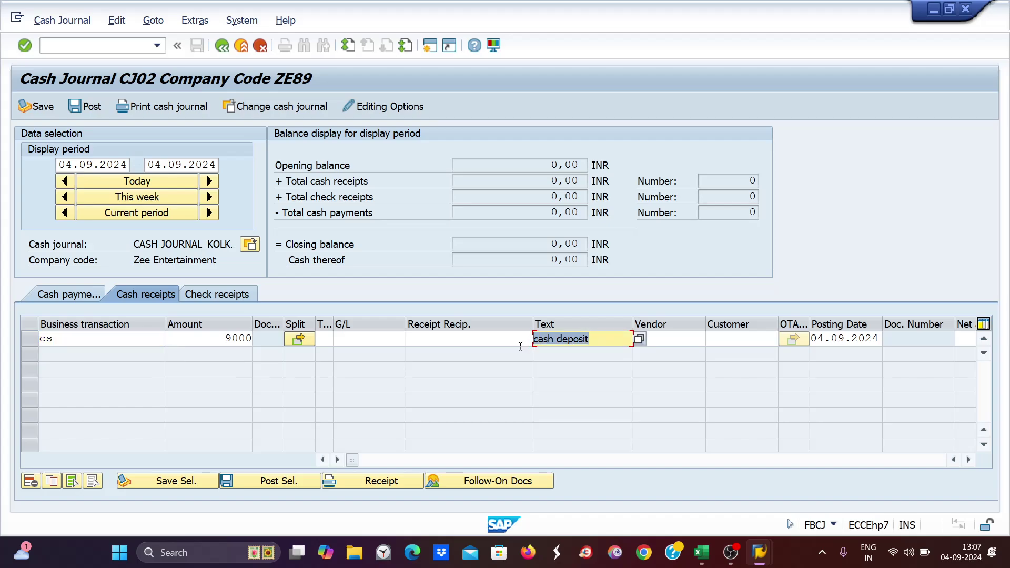
pyautogui.write('cash s')
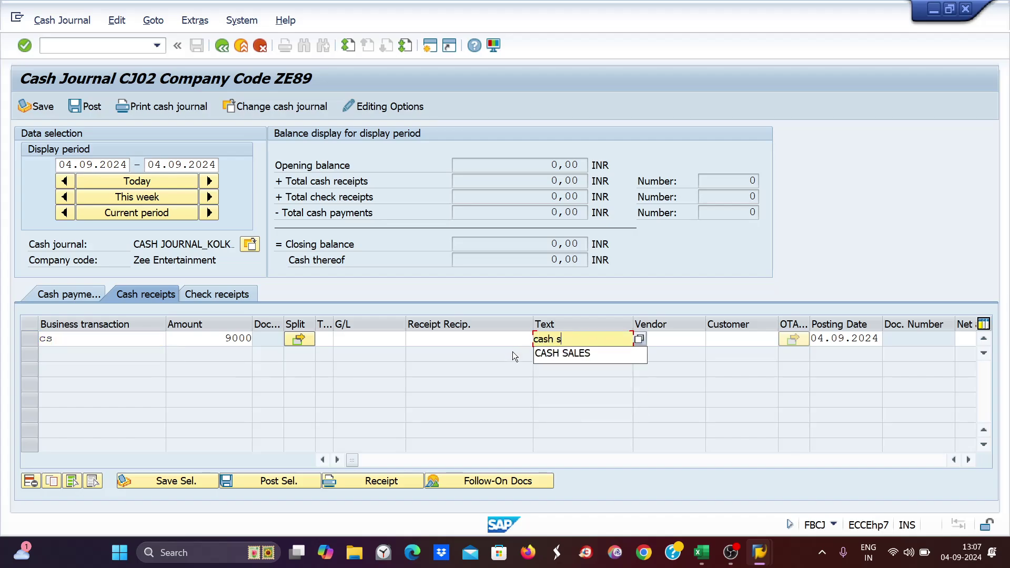
pyautogui.write('ales')
pyautogui.press('Return')
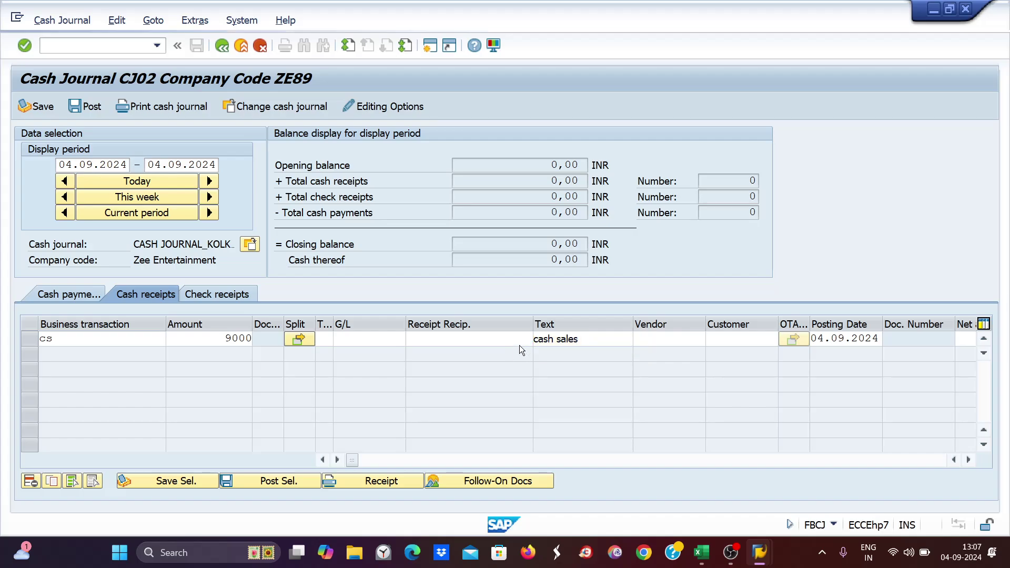
pyautogui.click(25, 337)
pyautogui.click(74, 110)
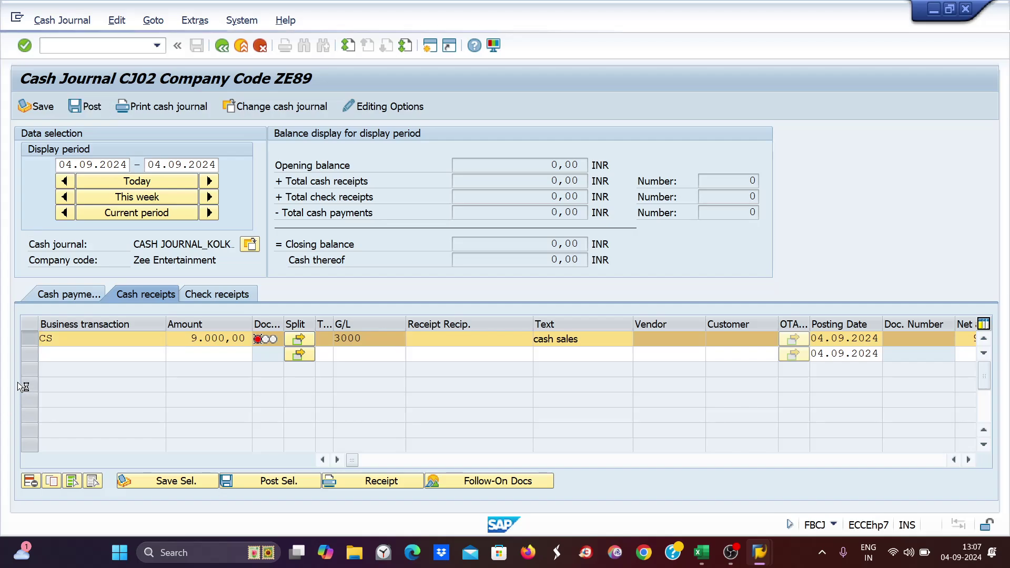
# - Post a CP cash payment of 3000 for 'purchase of coffee mugs' in CJ02
pyautogui.click(53, 295)
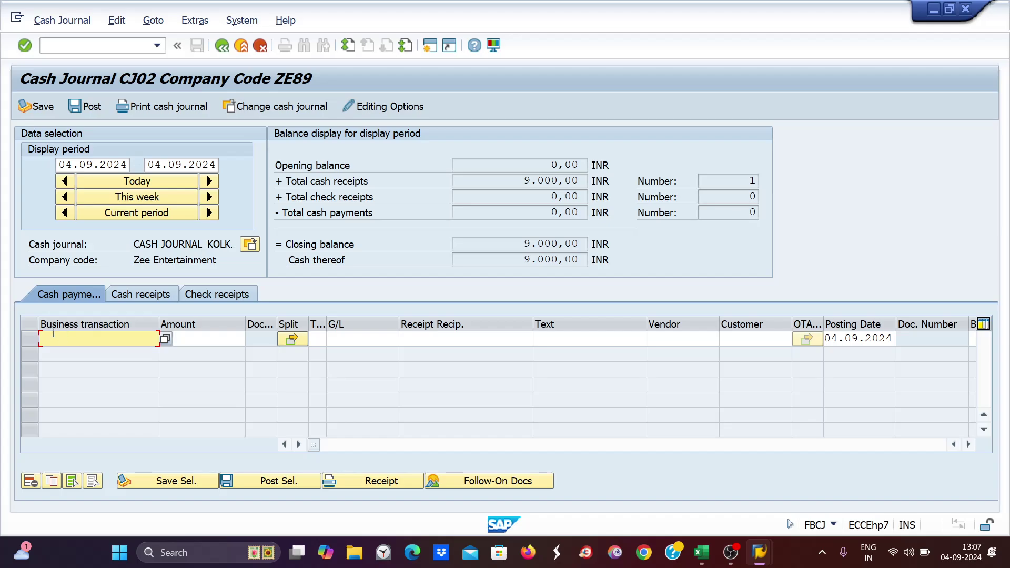
pyautogui.write('cp')
pyautogui.press('Tab')
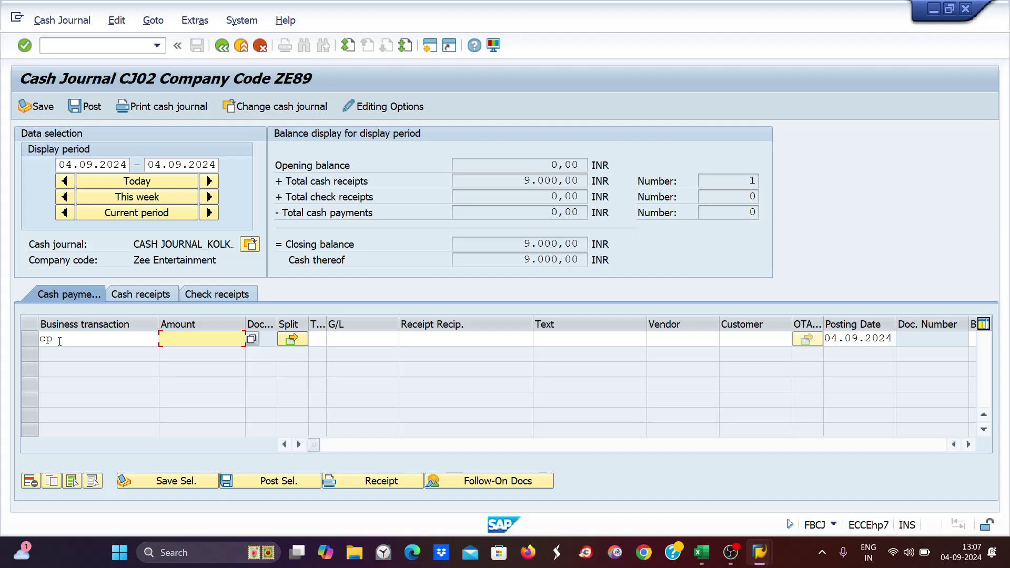
pyautogui.write('3000')
pyautogui.press('Tab')
pyautogui.press('Tab')
pyautogui.press('Tab')
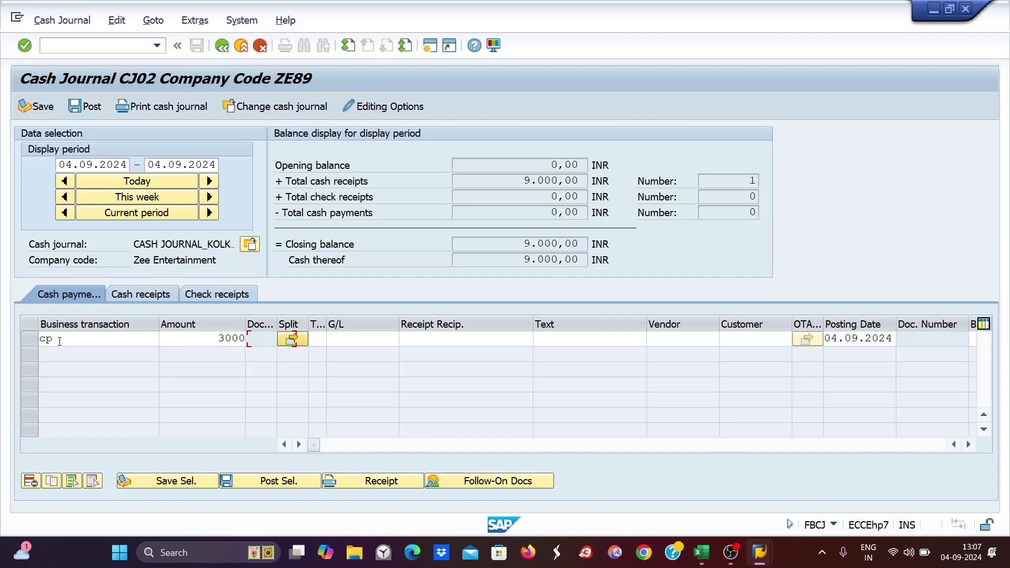
pyautogui.press('Tab')
pyautogui.press('Tab')
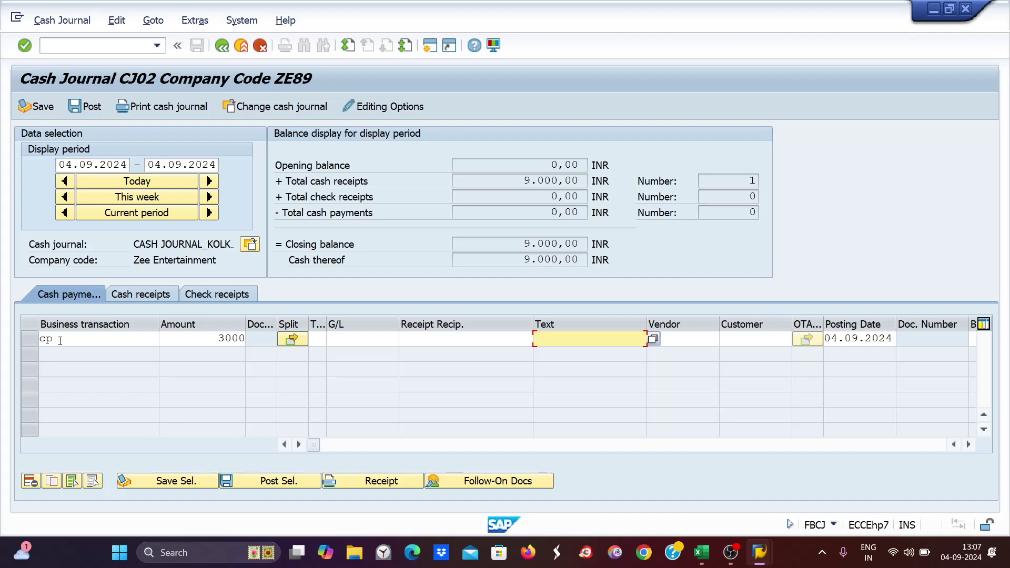
pyautogui.write('purchase')
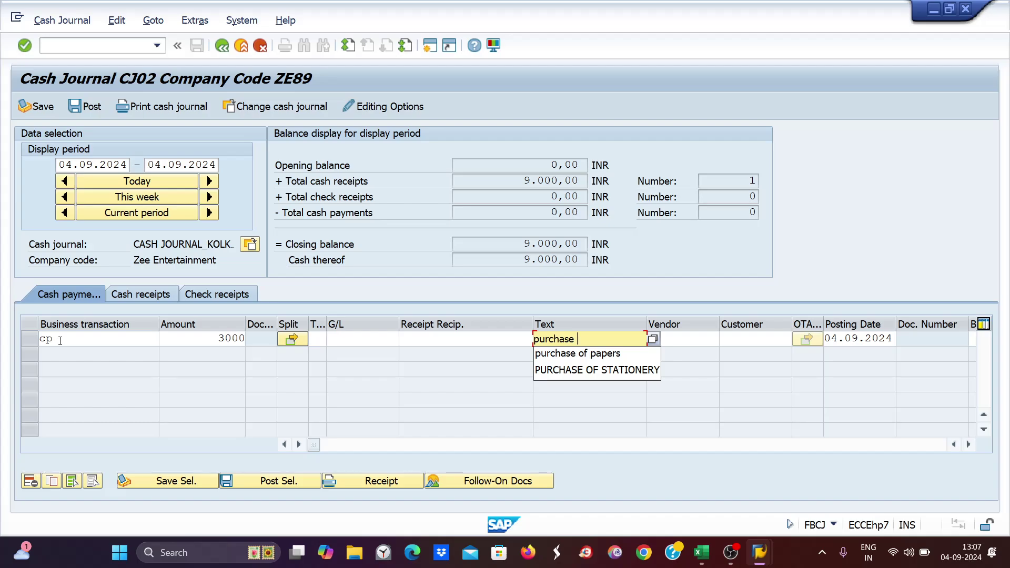
pyautogui.write(' of c')
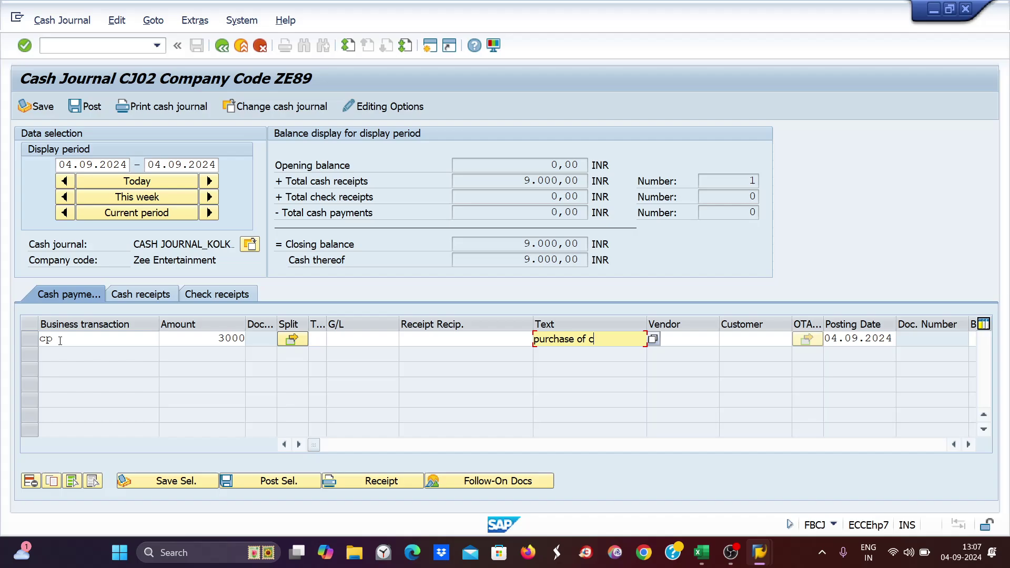
pyautogui.write('offee mugs')
pyautogui.press('Return')
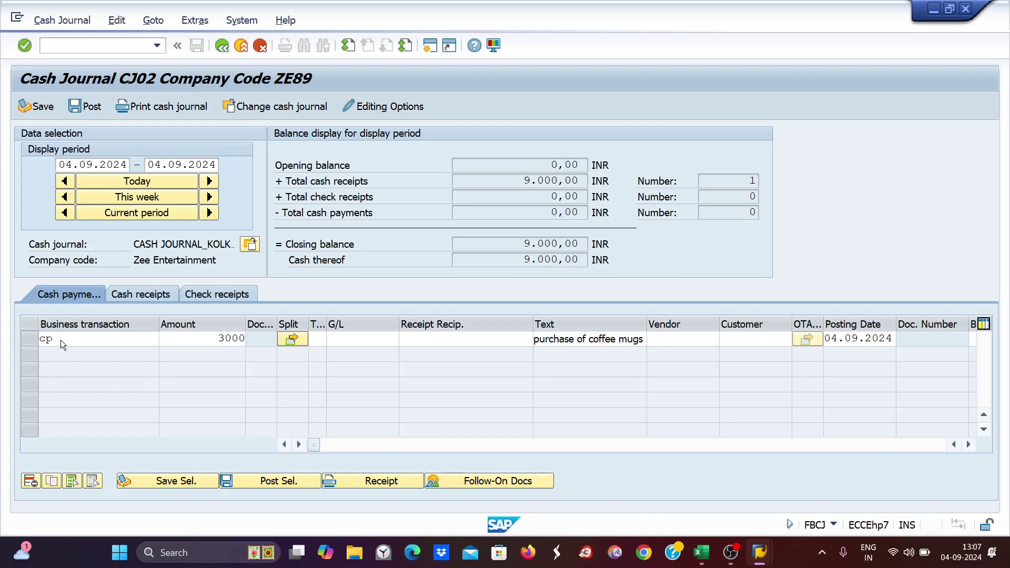
pyautogui.click(31, 339)
pyautogui.click(283, 481)
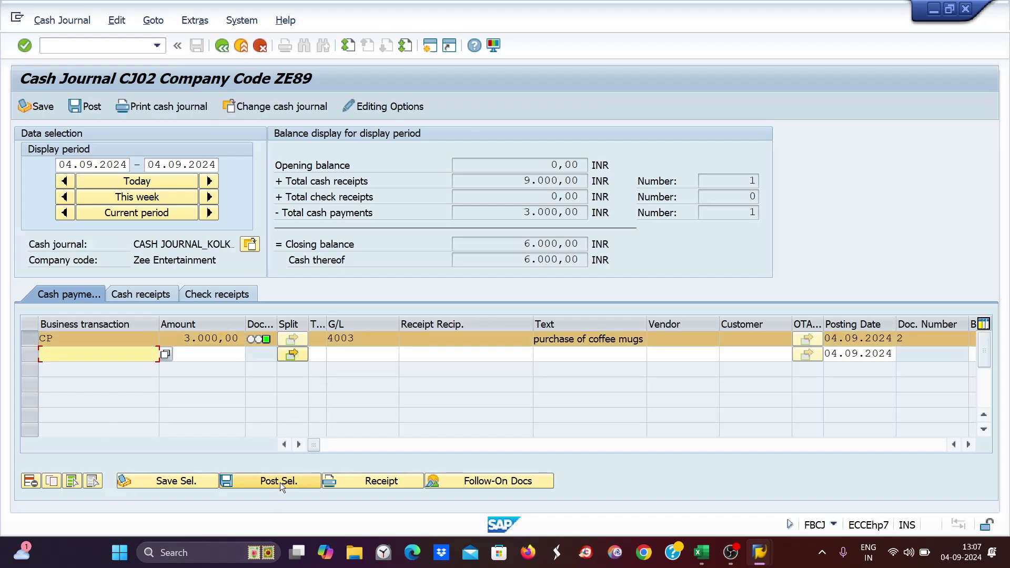
# - Switch to cash journal CJ03
pyautogui.click(248, 245)
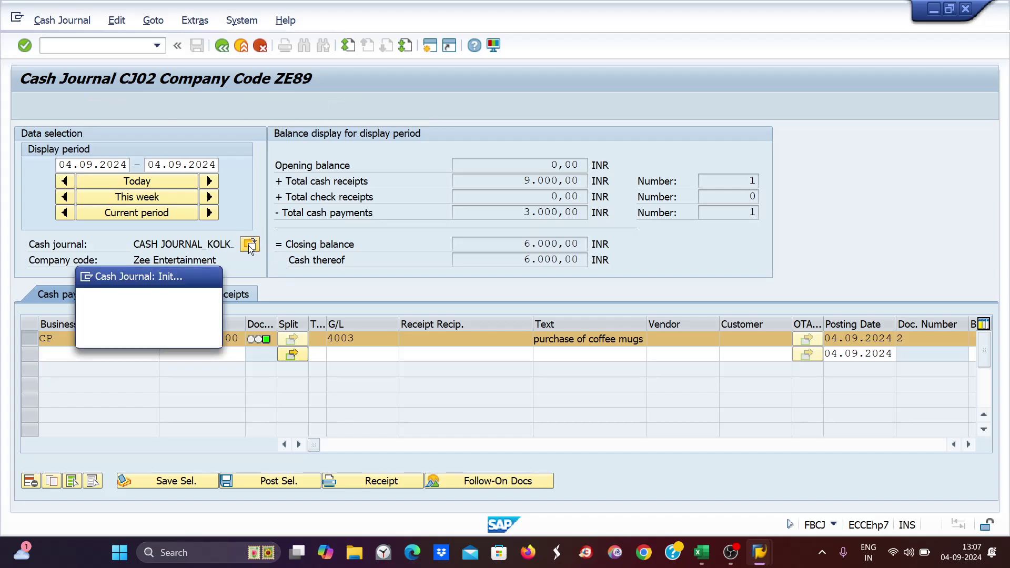
pyautogui.press('Tab')
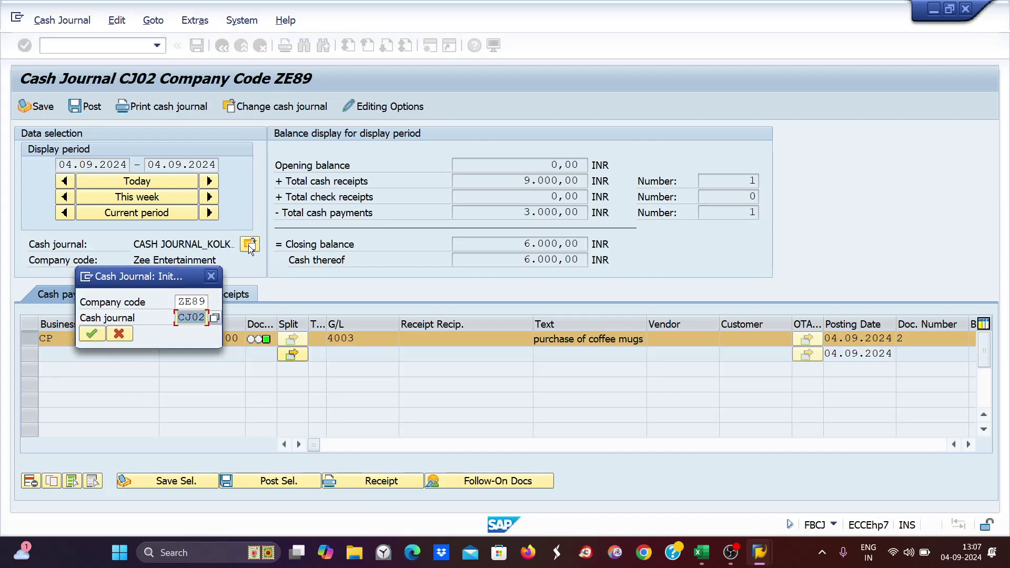
pyautogui.write('cj03')
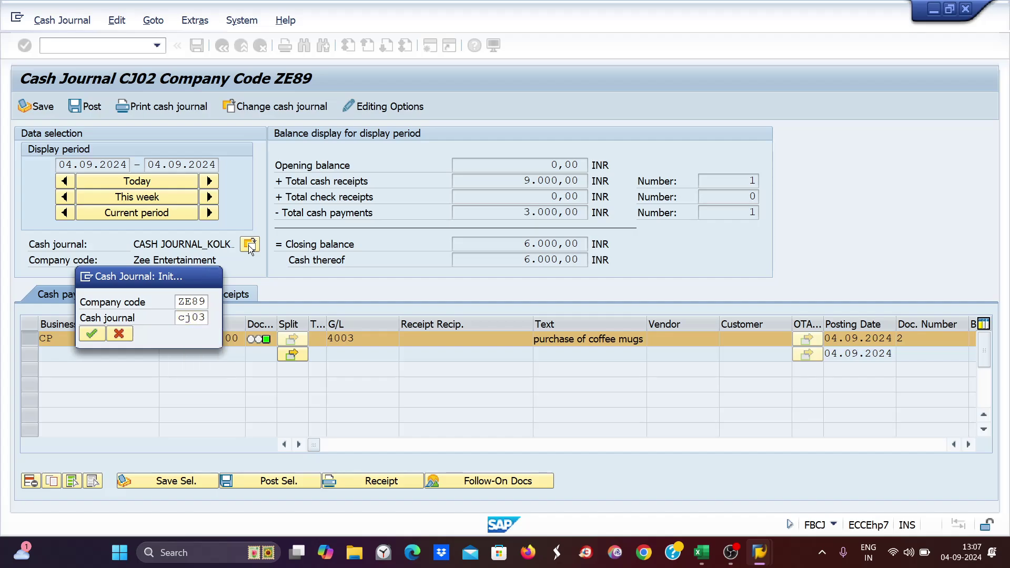
pyautogui.press('Return')
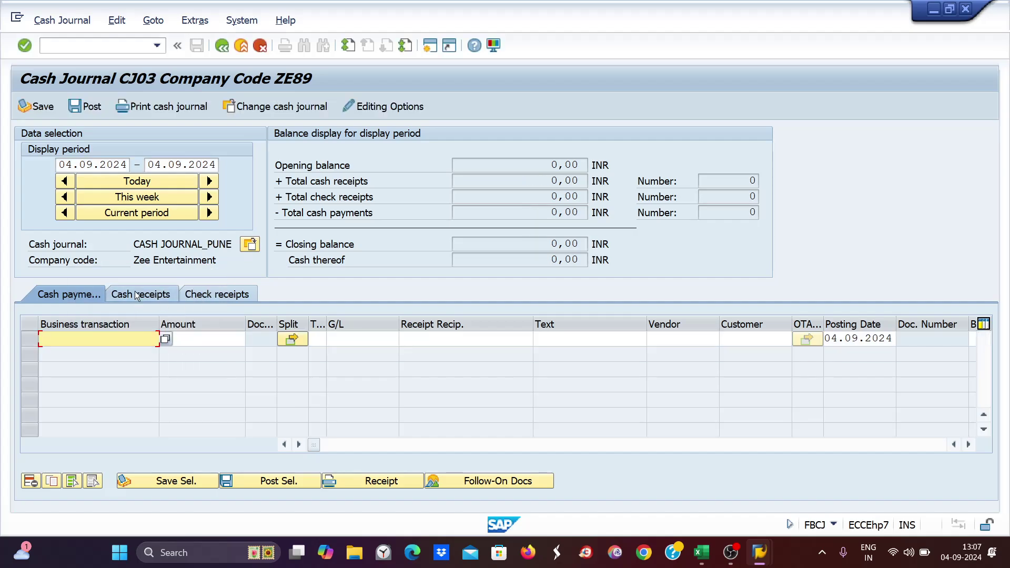
# - Enter a CW cash receipt of 12000 described 'CASH WITHDRAW FROM HDFC BANK' and post it
pyautogui.click(135, 294)
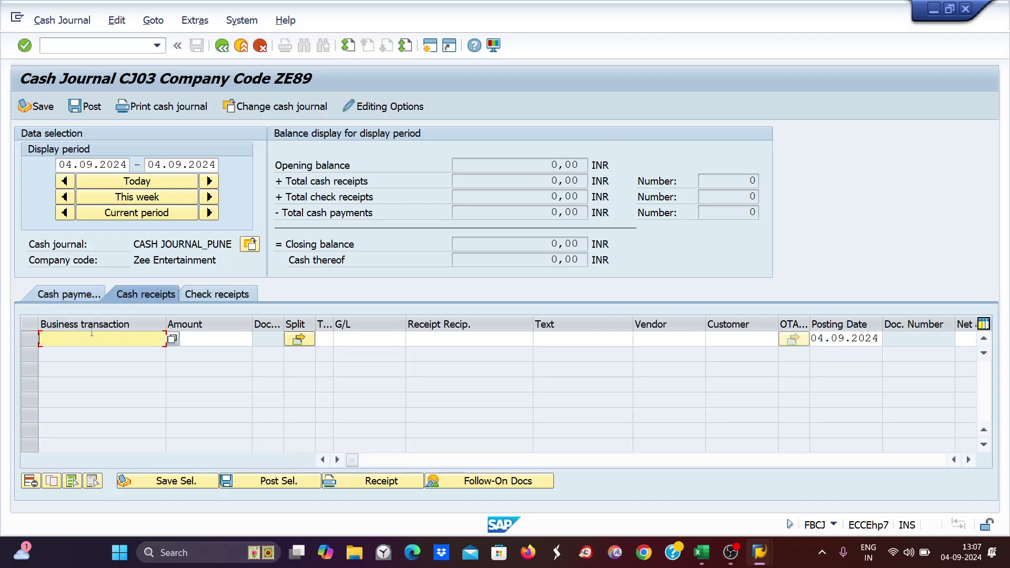
pyautogui.write('cw')
pyautogui.press('Tab')
pyautogui.write('12000')
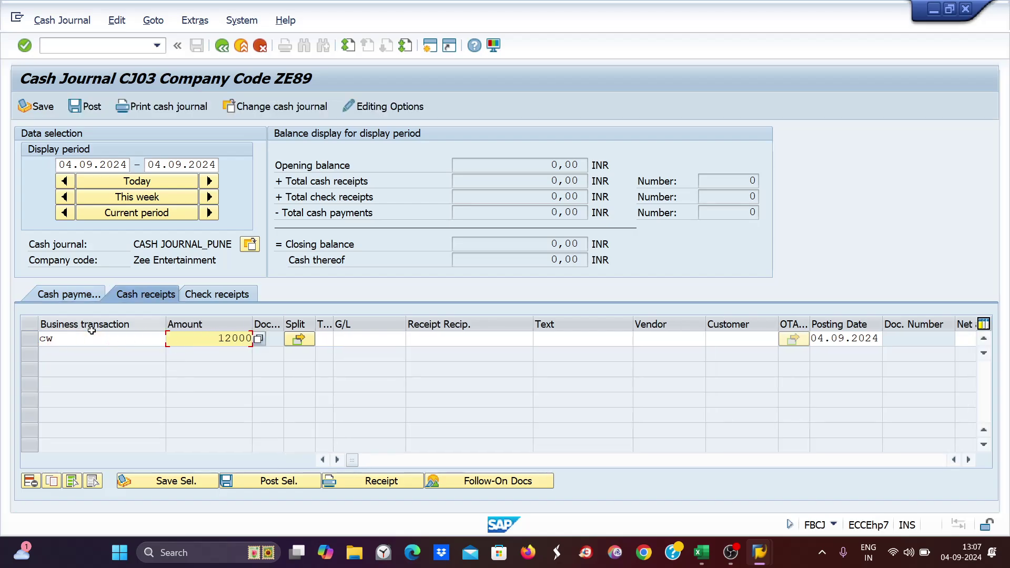
pyautogui.press('Tab')
pyautogui.press('Tab')
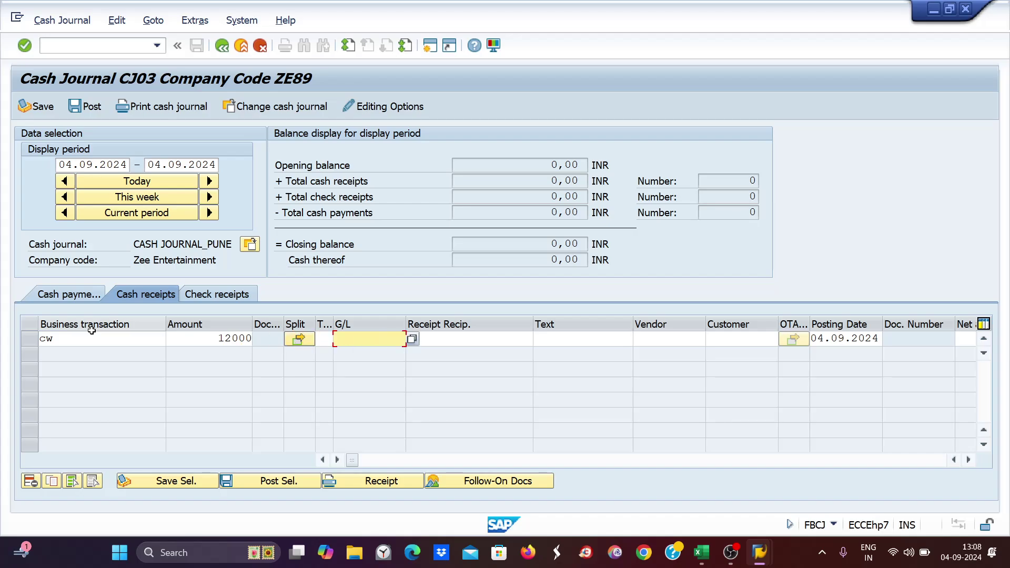
pyautogui.press('Tab')
pyautogui.press('Tab')
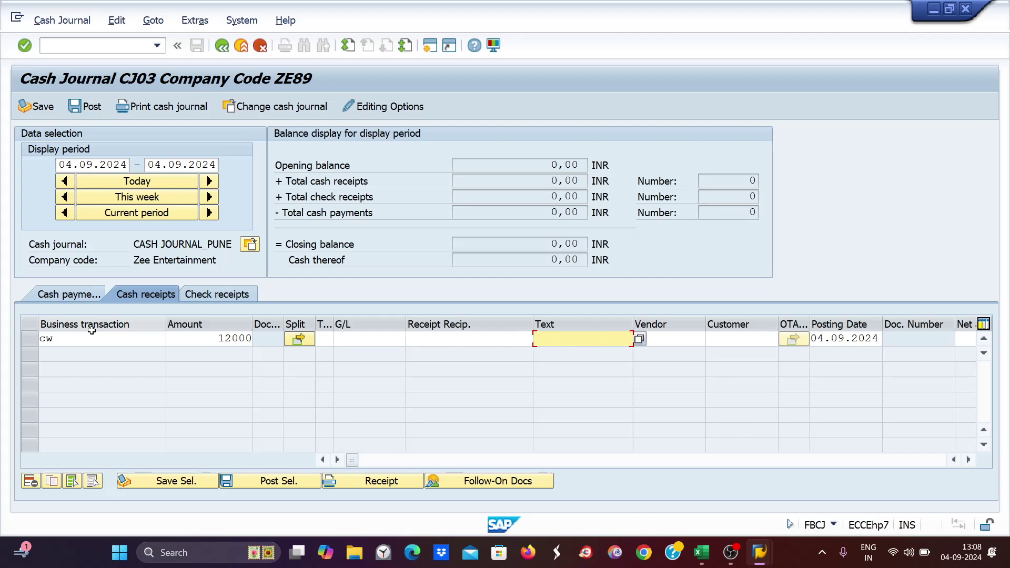
pyautogui.write('cash')
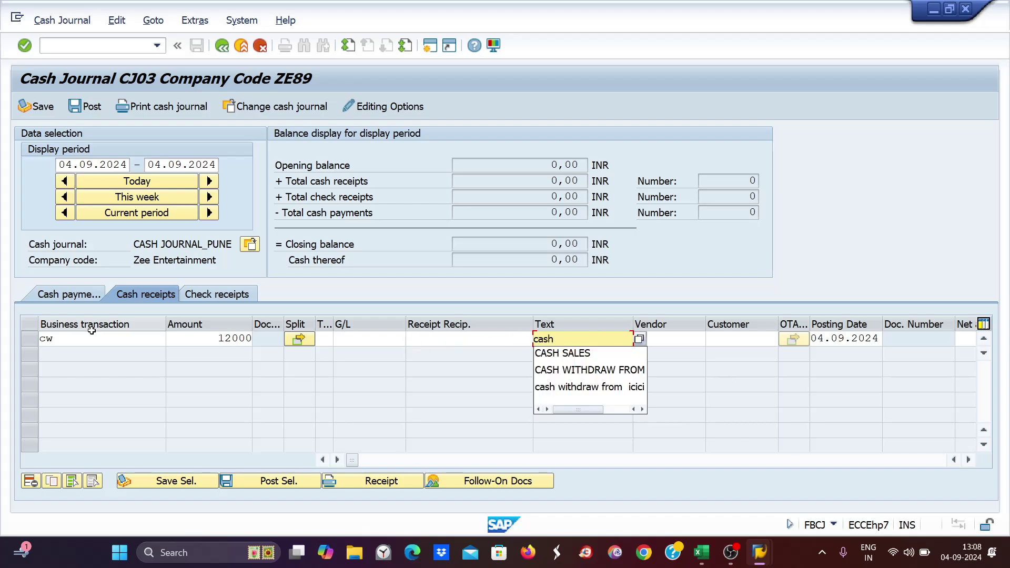
pyautogui.click(632, 378)
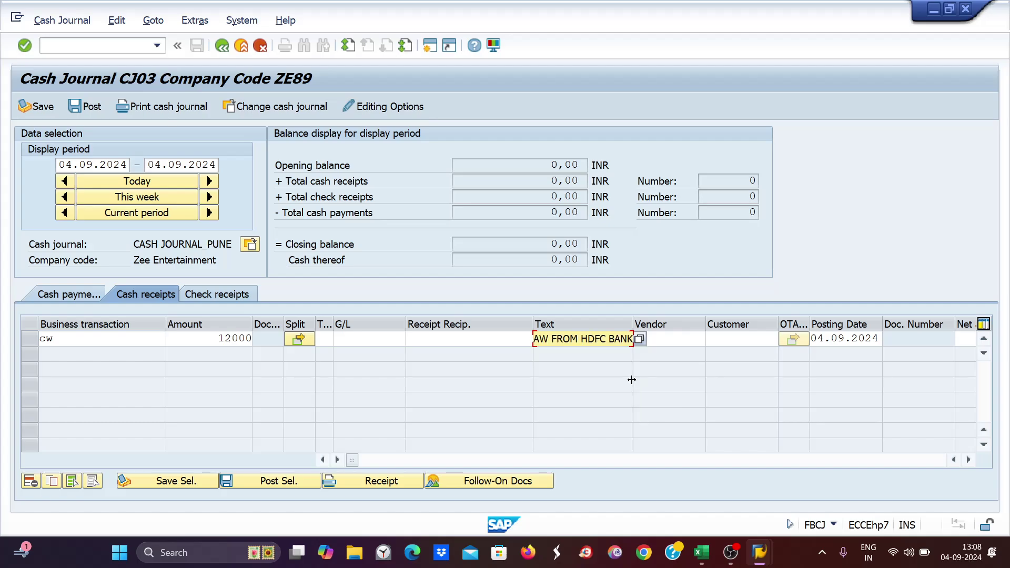
pyautogui.press('Return')
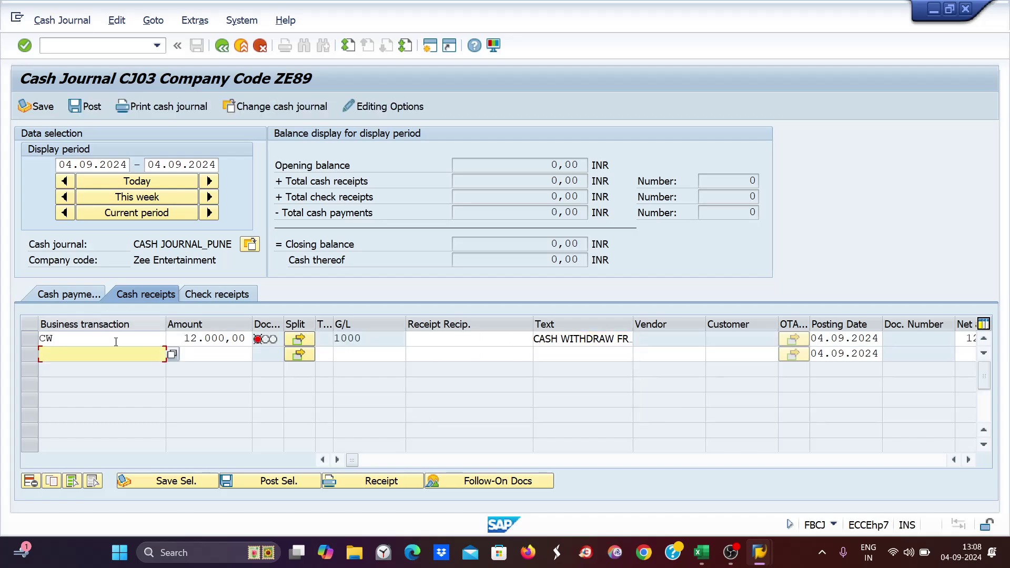
pyautogui.click(85, 107)
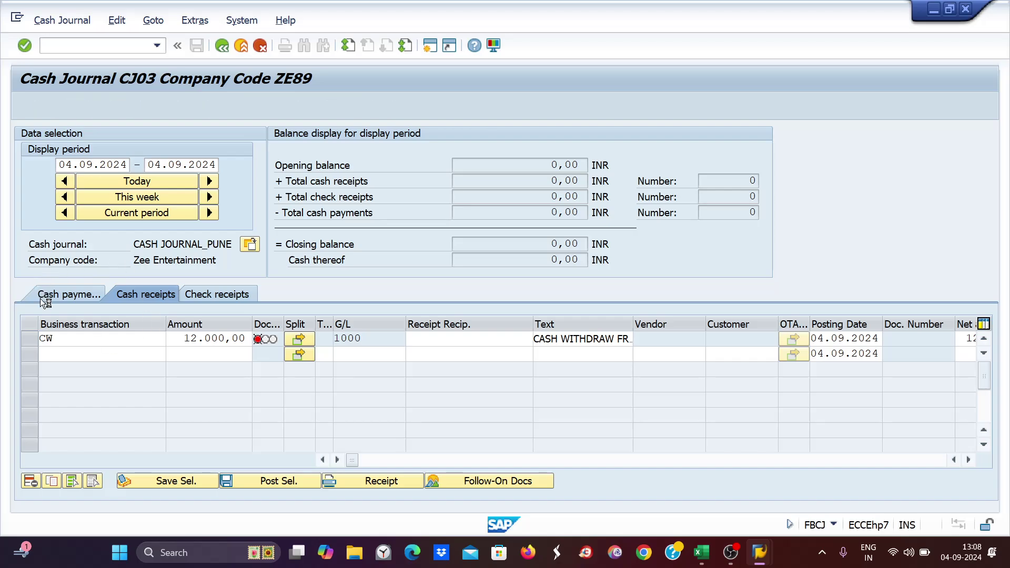
# - Enter a CD cash payment line of 7000 in CJ03, correcting the transaction code
pyautogui.click(62, 295)
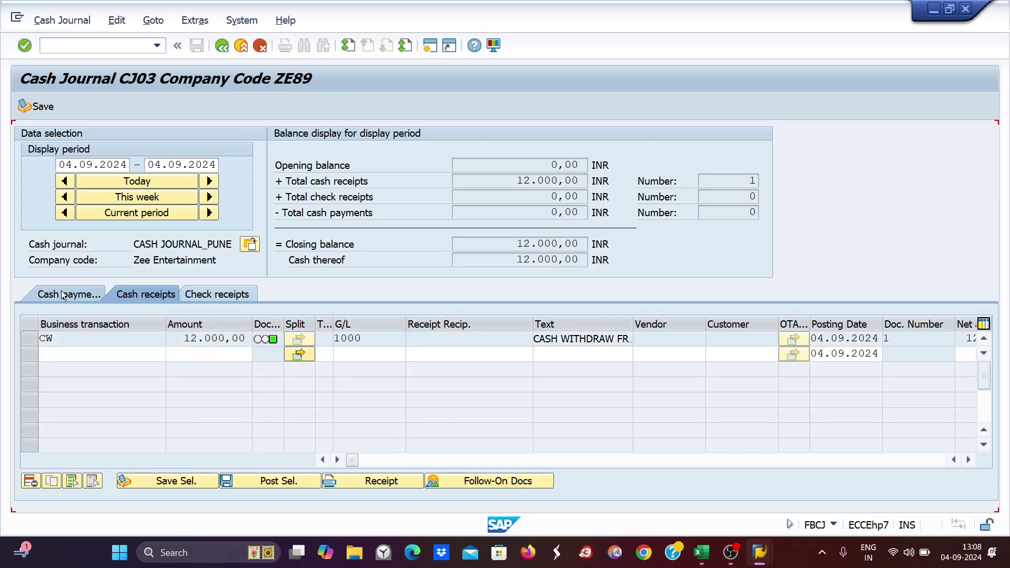
pyautogui.write('cd')
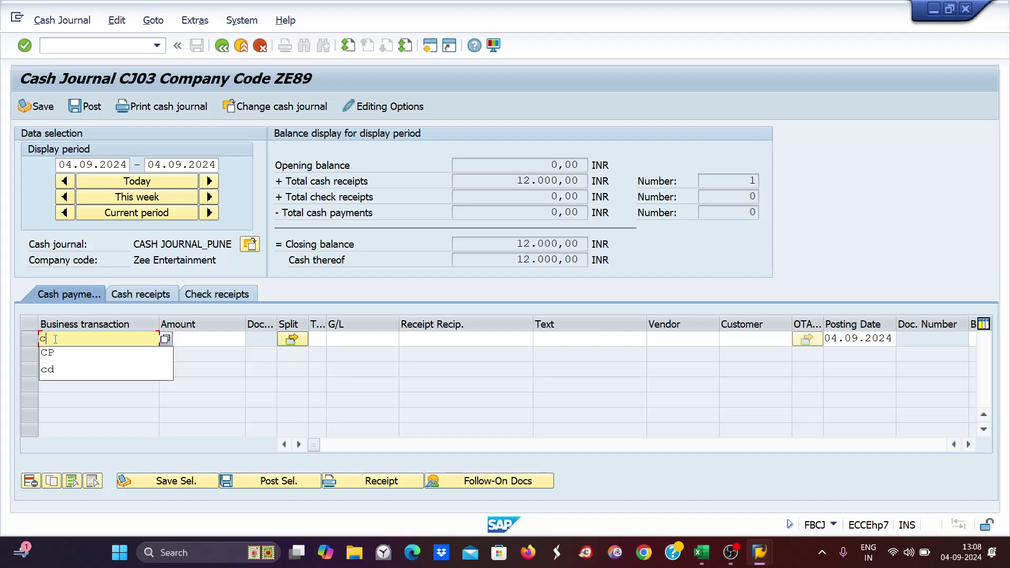
pyautogui.press('Tab')
pyautogui.write('7000')
pyautogui.press('Tab')
pyautogui.press('Tab')
pyautogui.press('Tab')
pyautogui.press('Tab')
pyautogui.press('Tab')
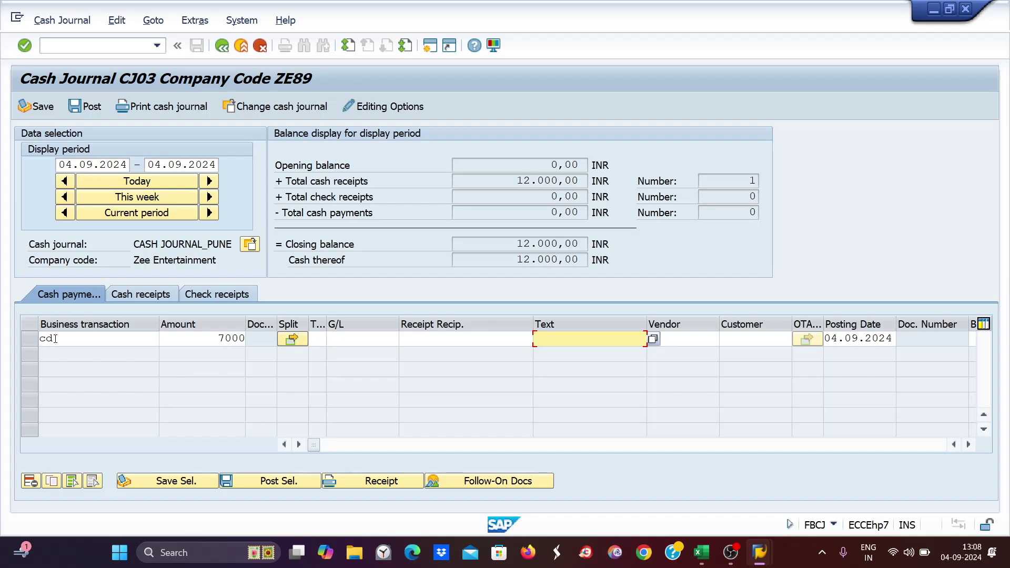
pyautogui.click(55, 338)
pyautogui.write('ca')
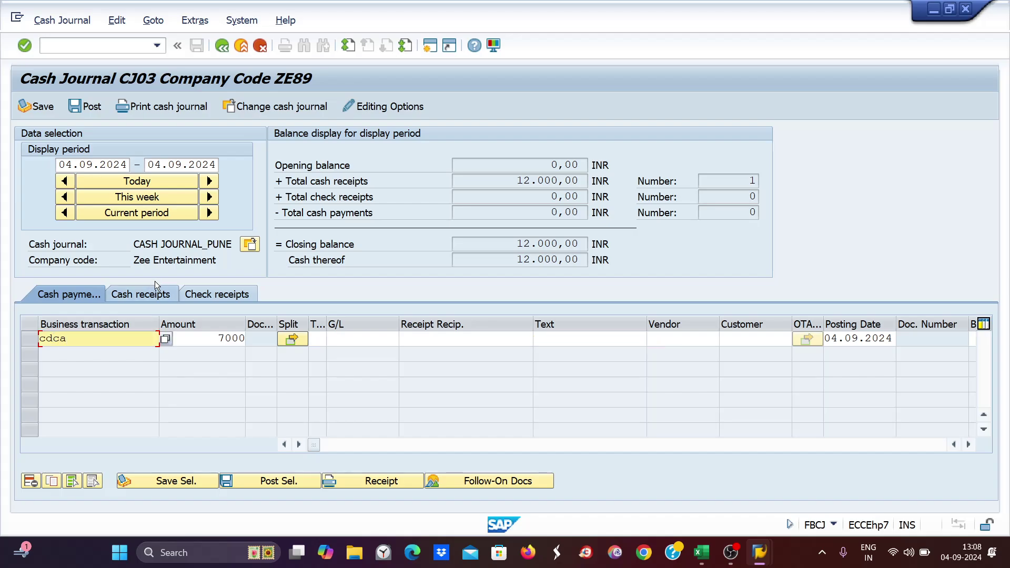
pyautogui.press('BackSpace')
pyautogui.press('BackSpace')
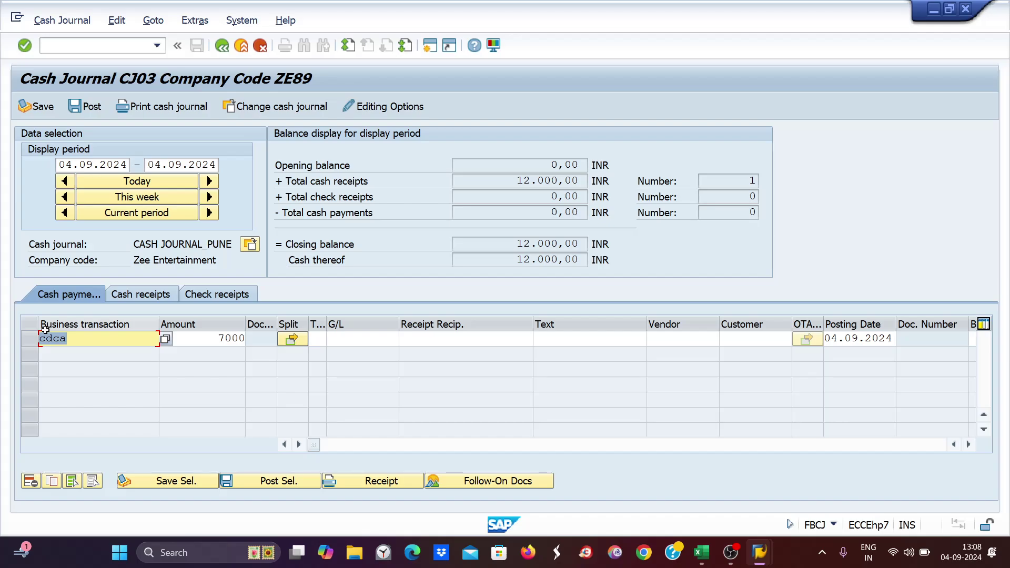
pyautogui.press('Tab')
pyautogui.press('Tab')
pyautogui.press('Tab')
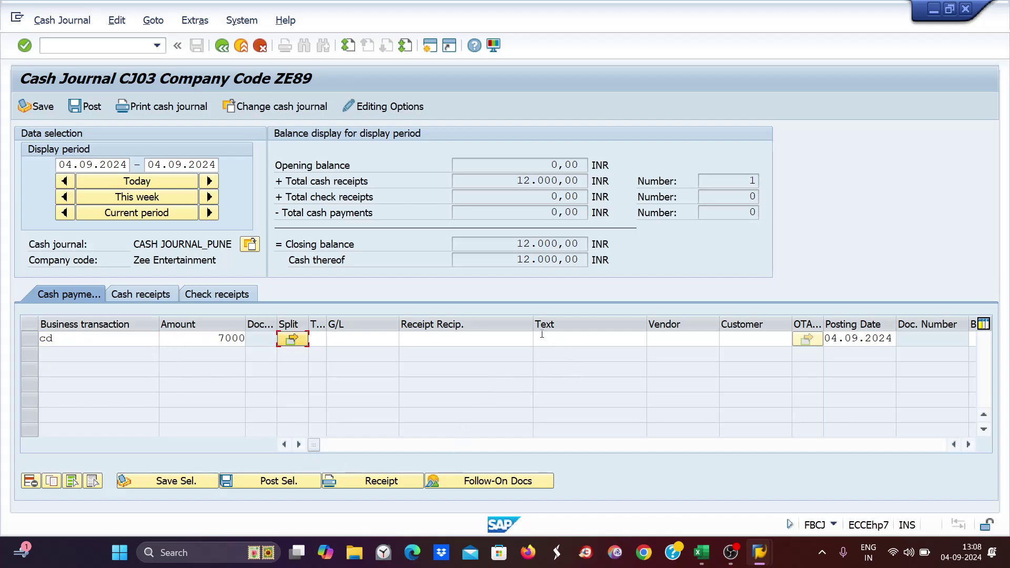
# - Add the text 'cash deposit' to the payment and post it
pyautogui.click(558, 342)
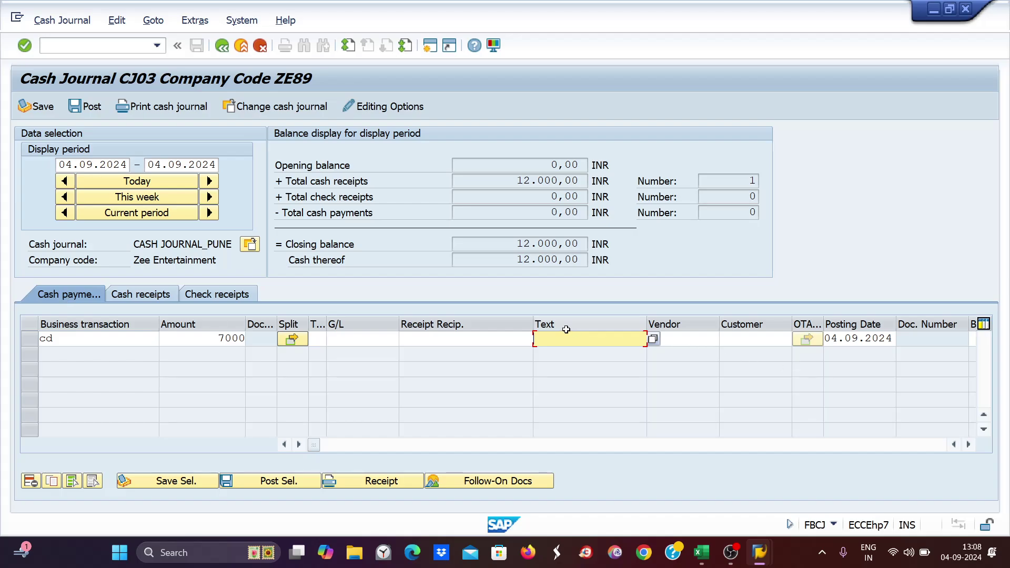
pyautogui.write('ca')
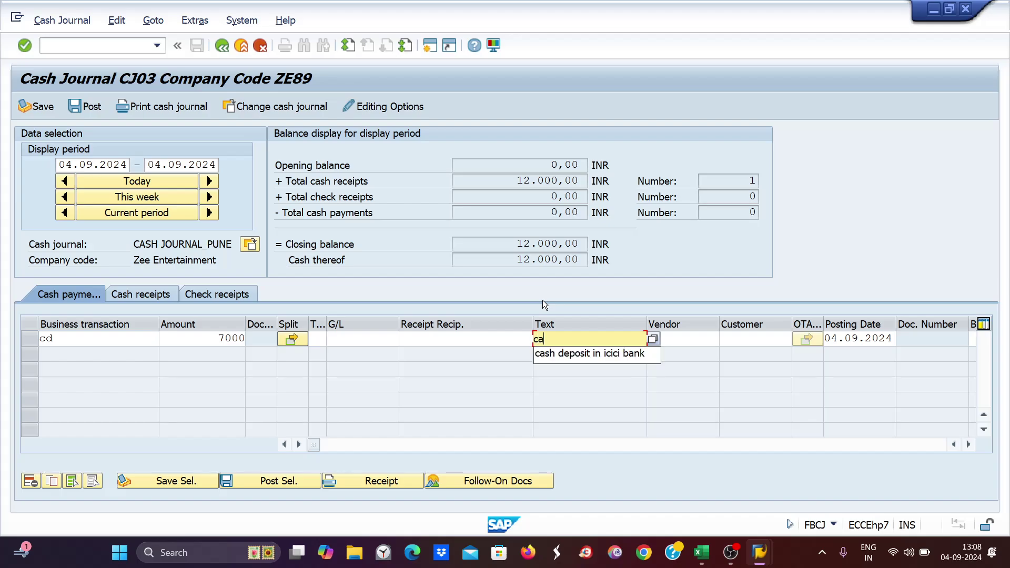
pyautogui.write('sh deposit')
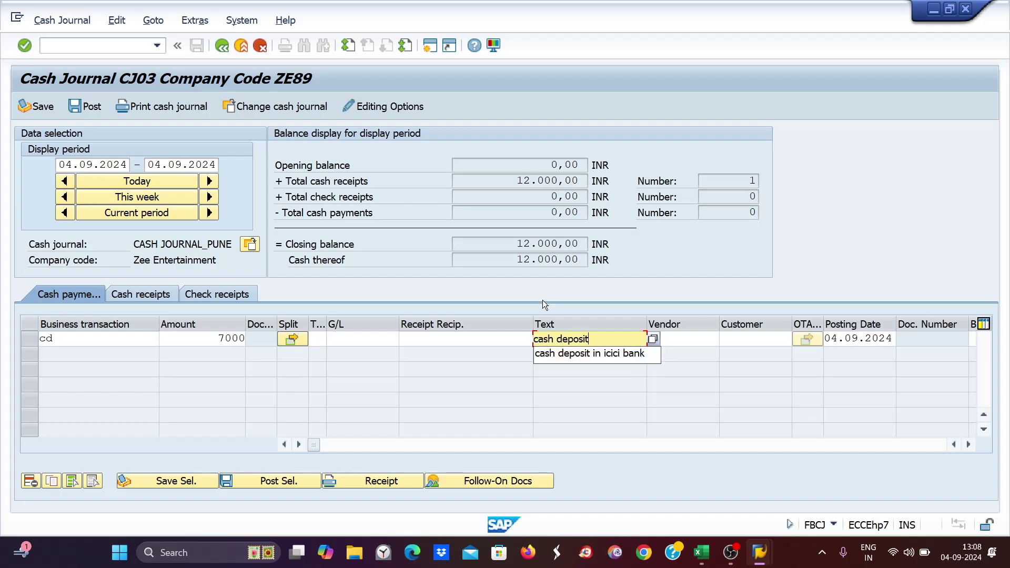
pyautogui.press('Return')
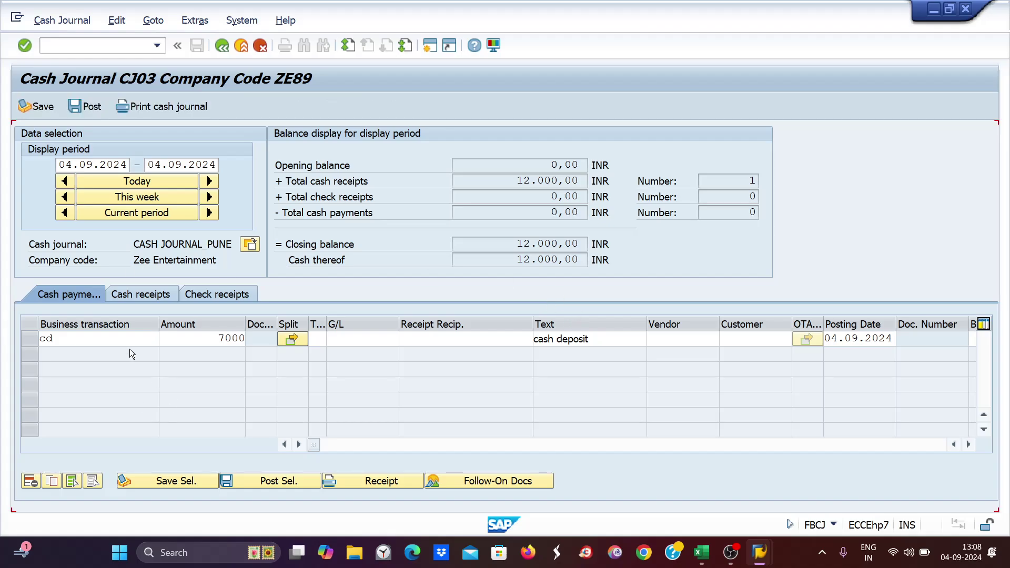
pyautogui.click(30, 338)
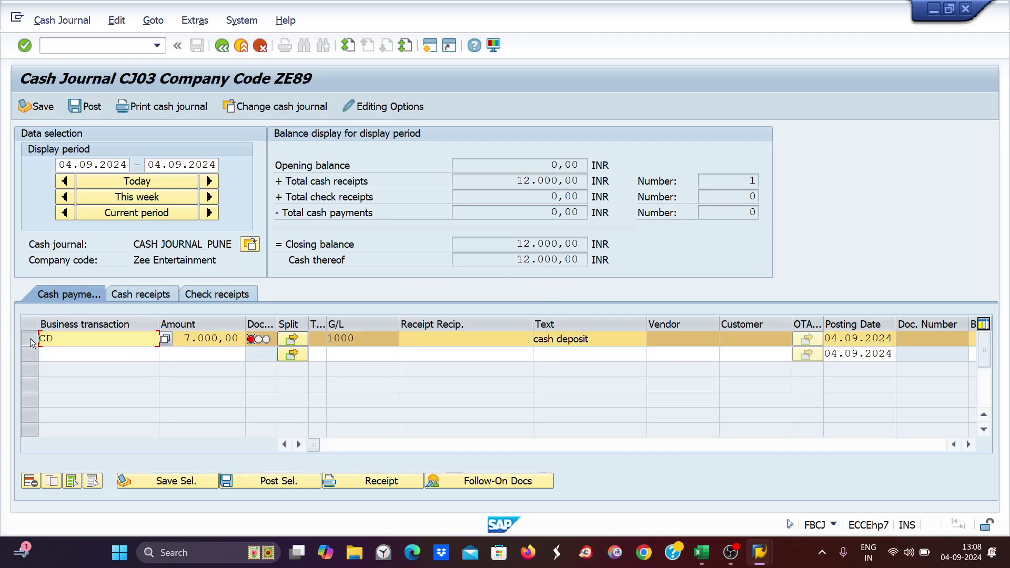
pyautogui.click(260, 483)
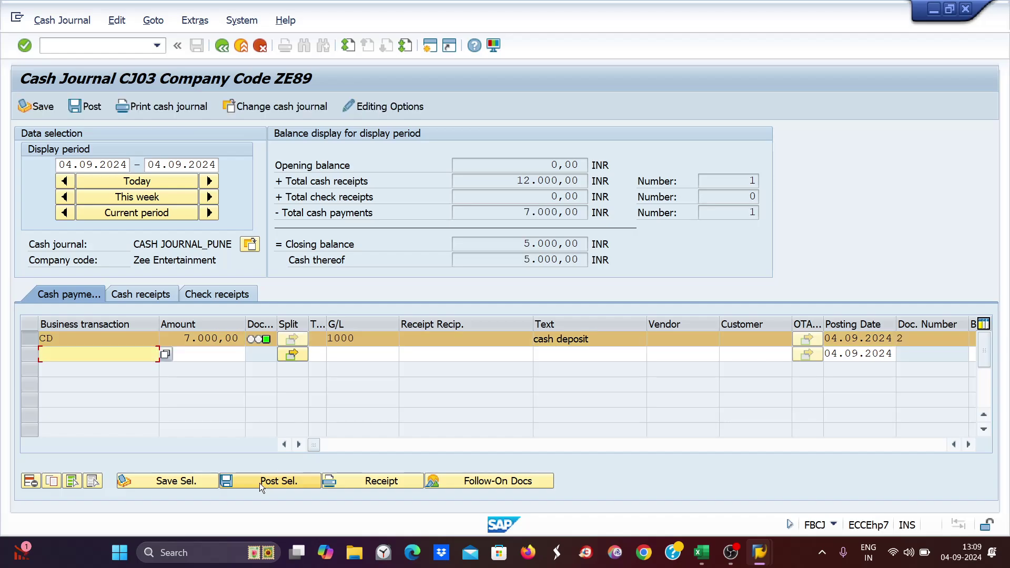
# - Switch to cash journal CJ04
pyautogui.click(250, 245)
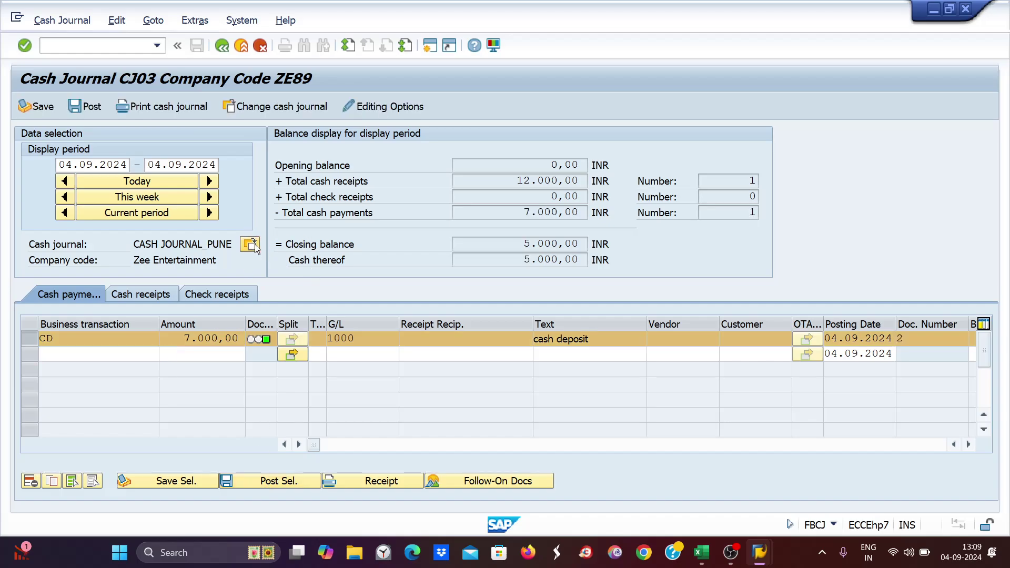
pyautogui.press('Tab')
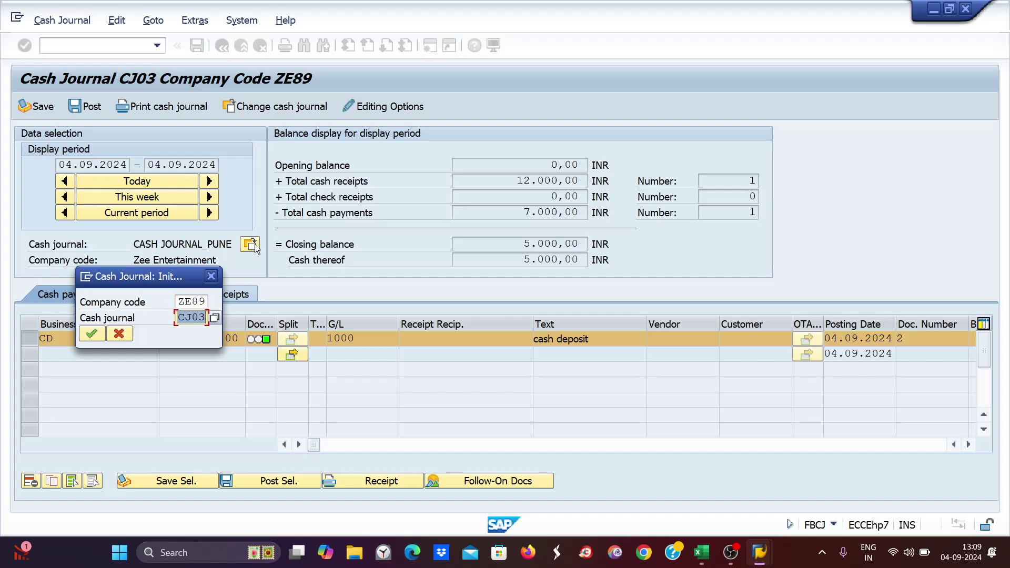
pyautogui.write('cj04')
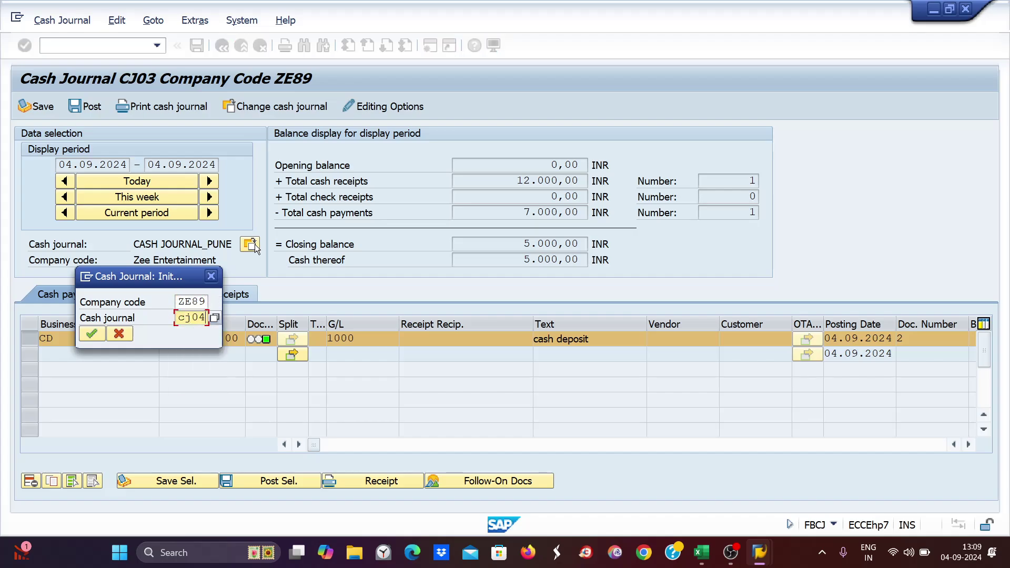
pyautogui.press('Return')
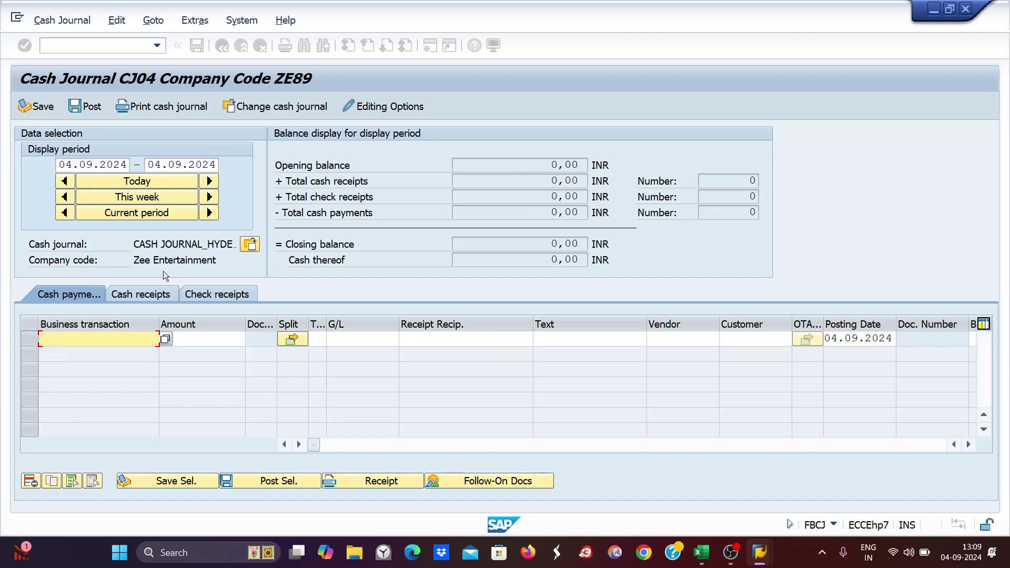
# - Enter a CW cash receipt of 1200 described 'CASH WITHDRAW FROM HDFC BANK' and post it
pyautogui.click(139, 290)
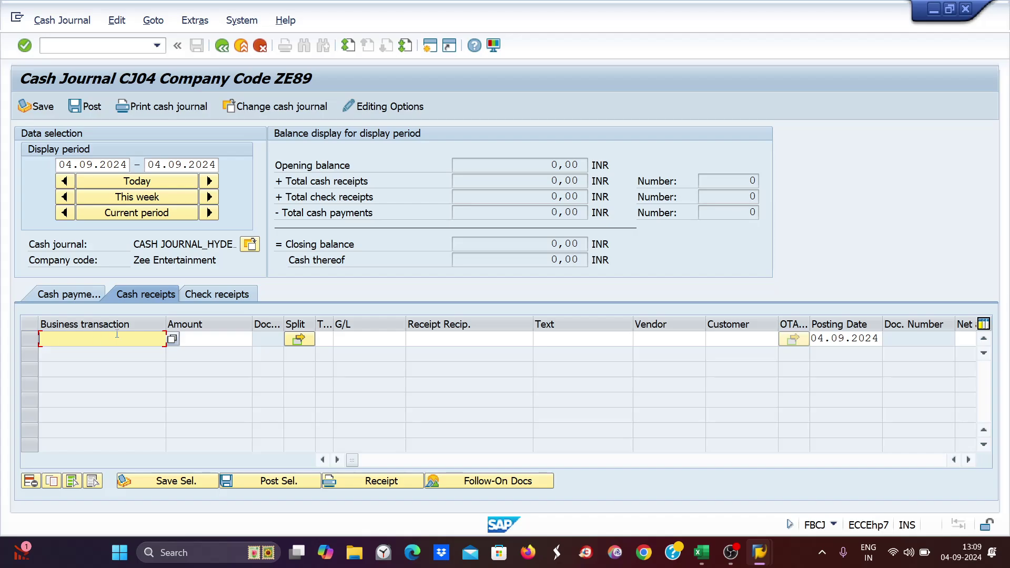
pyautogui.write('cw')
pyautogui.press('Tab')
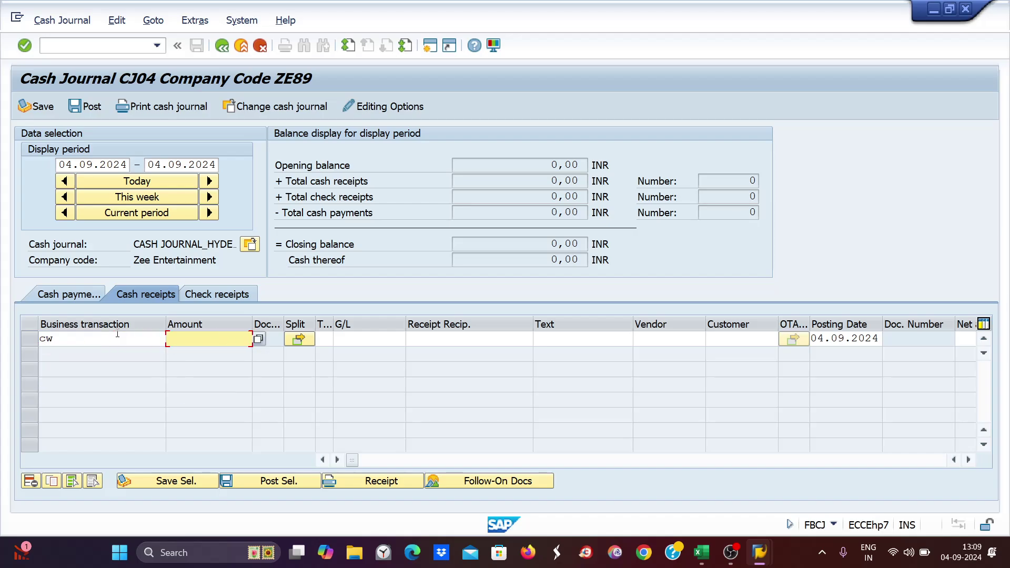
pyautogui.write('1200')
pyautogui.press('Tab')
pyautogui.press('Tab')
pyautogui.press('Tab')
pyautogui.press('Tab')
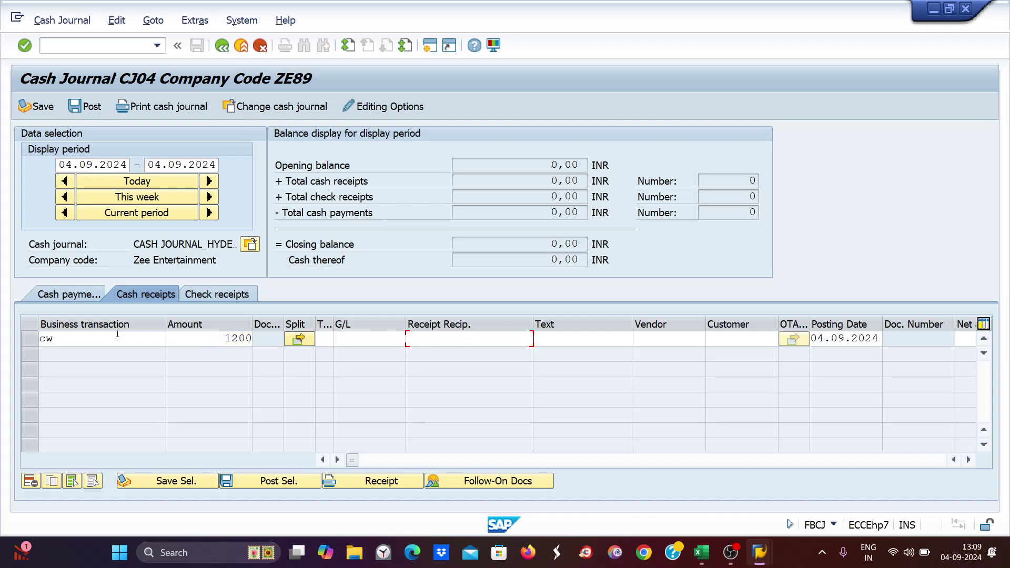
pyautogui.press('Tab')
pyautogui.write('cash wi')
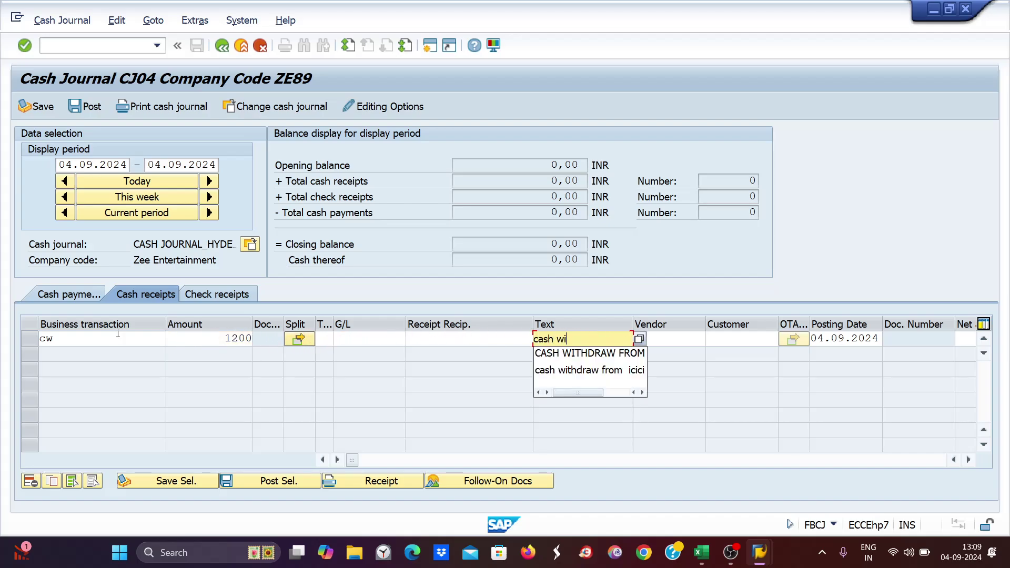
pyautogui.press('Down')
pyautogui.press('Return')
pyautogui.press('Return')
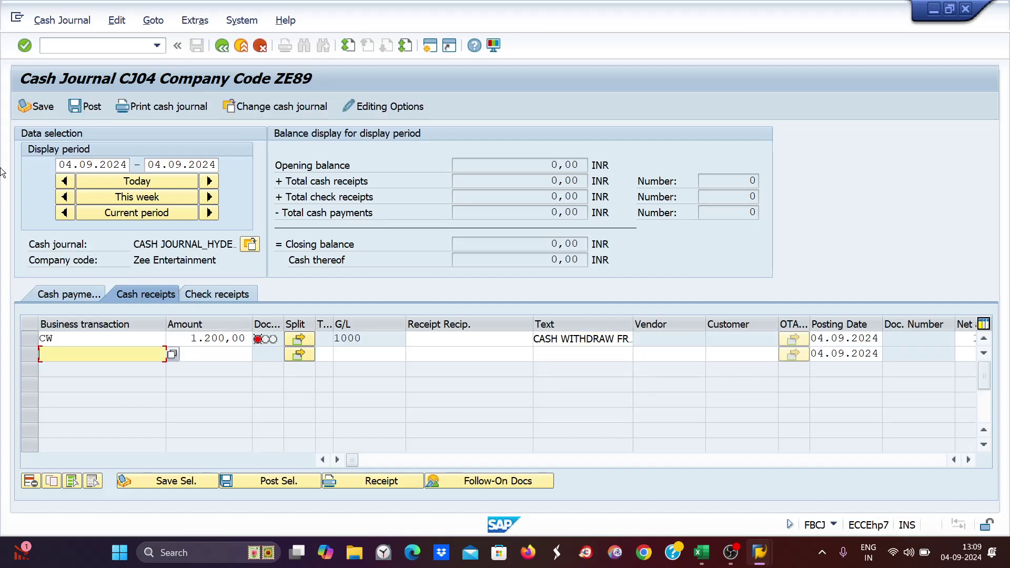
pyautogui.click(87, 107)
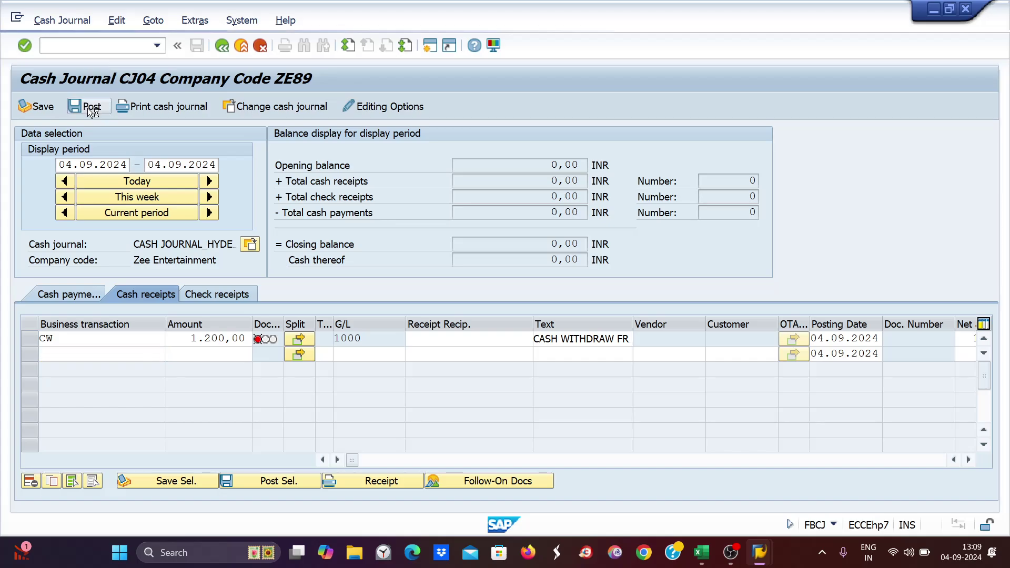
# - Post a CP cash payment of 600 with text 'cash purchase' in CJ04, booked to G/L 4003
pyautogui.click(69, 295)
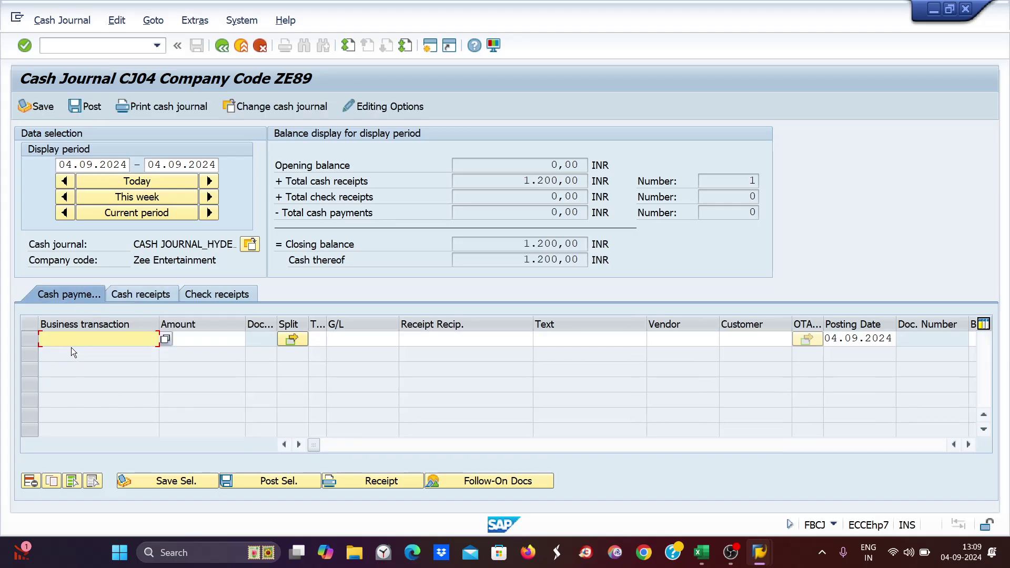
pyautogui.write('cp')
pyautogui.press('Tab')
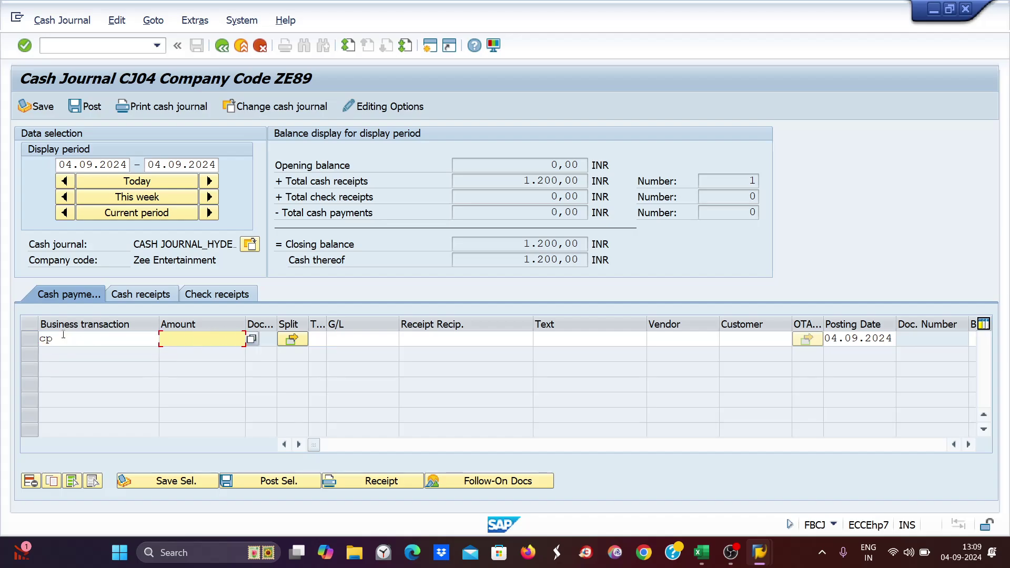
pyautogui.write('600')
pyautogui.press('Tab')
pyautogui.press('Tab')
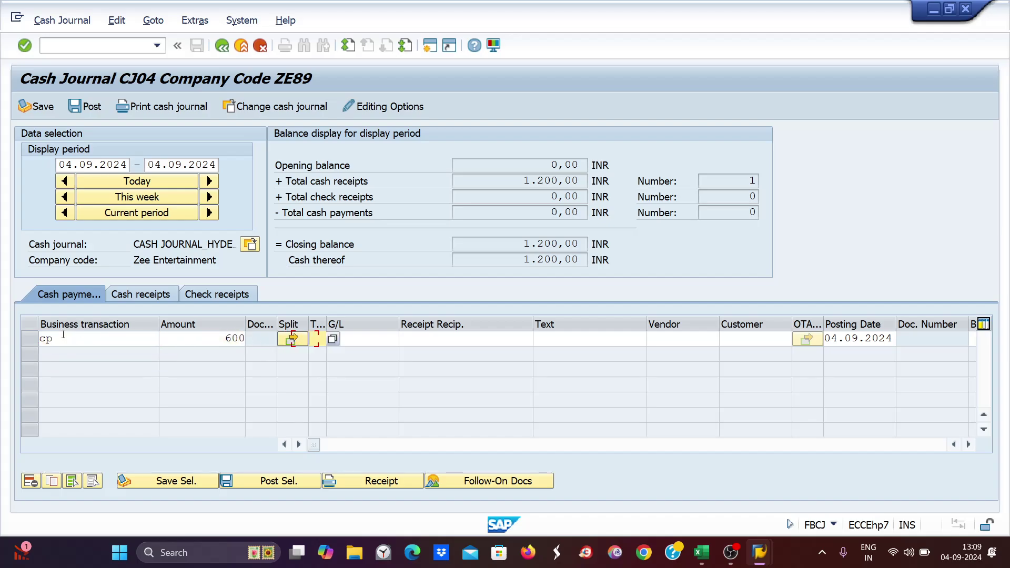
pyautogui.press('Tab')
pyautogui.press('Tab')
pyautogui.write('ca')
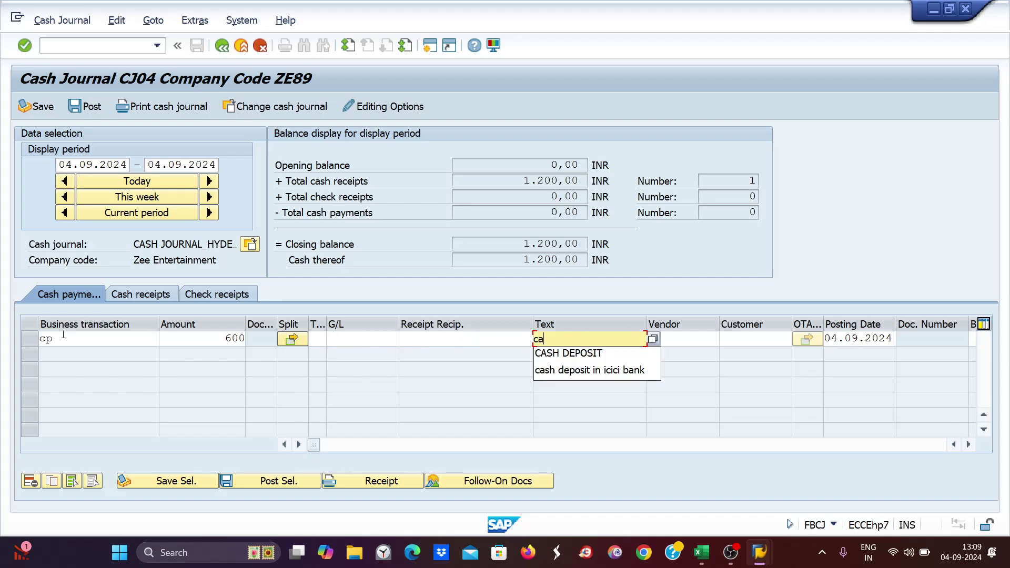
pyautogui.write('sh purchase')
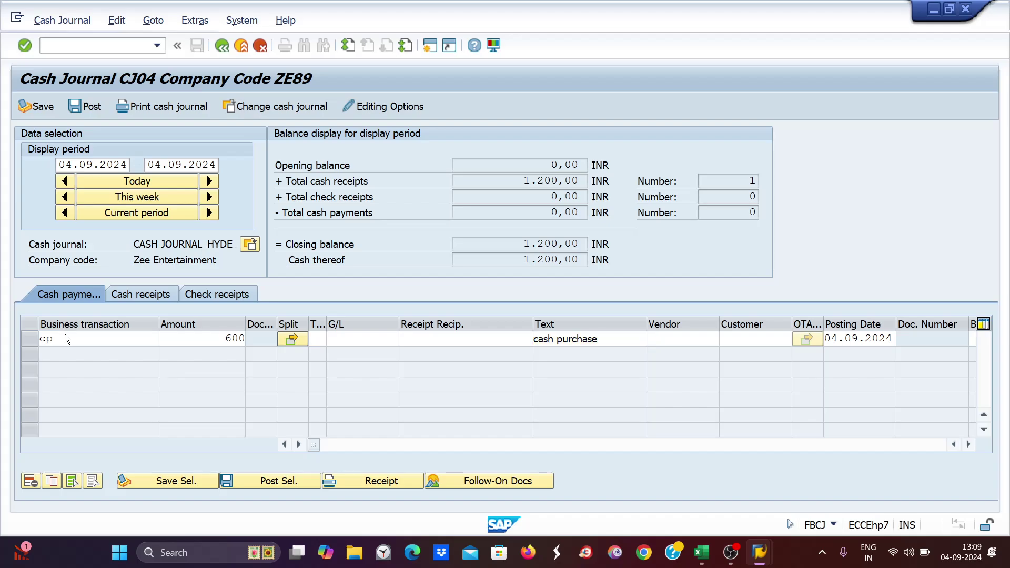
pyautogui.press('Return')
pyautogui.click(88, 109)
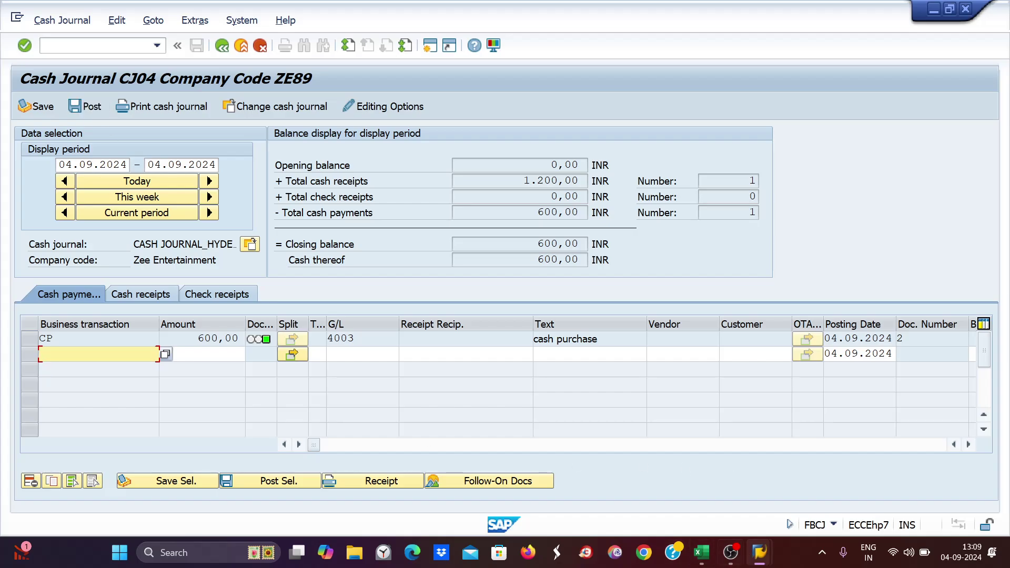
# - Bring up the Excel sheet and review the city entries against cash journal codes CJ00–CJ04
pyautogui.click(699, 463)
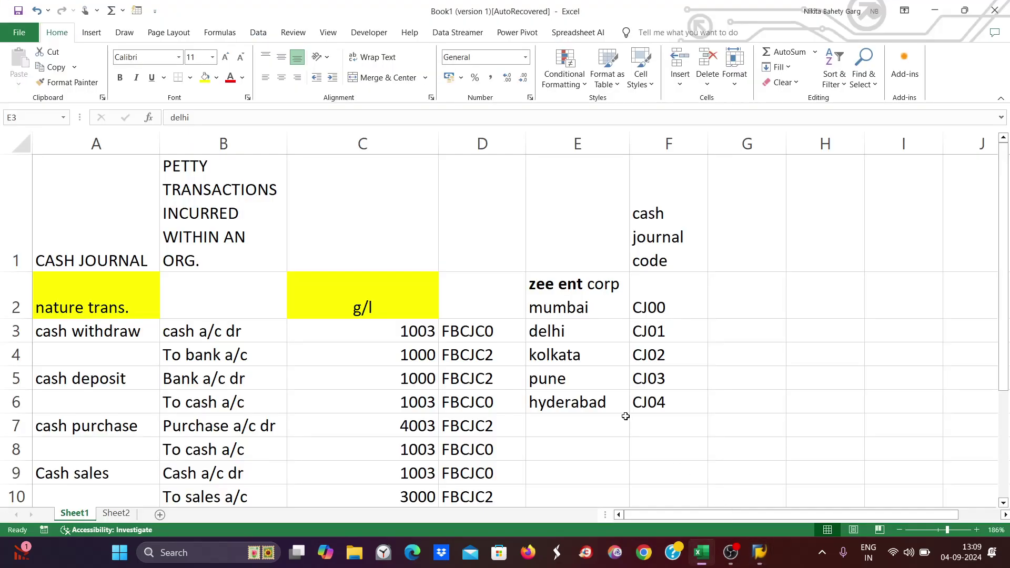
pyautogui.click(555, 305)
pyautogui.click(713, 299)
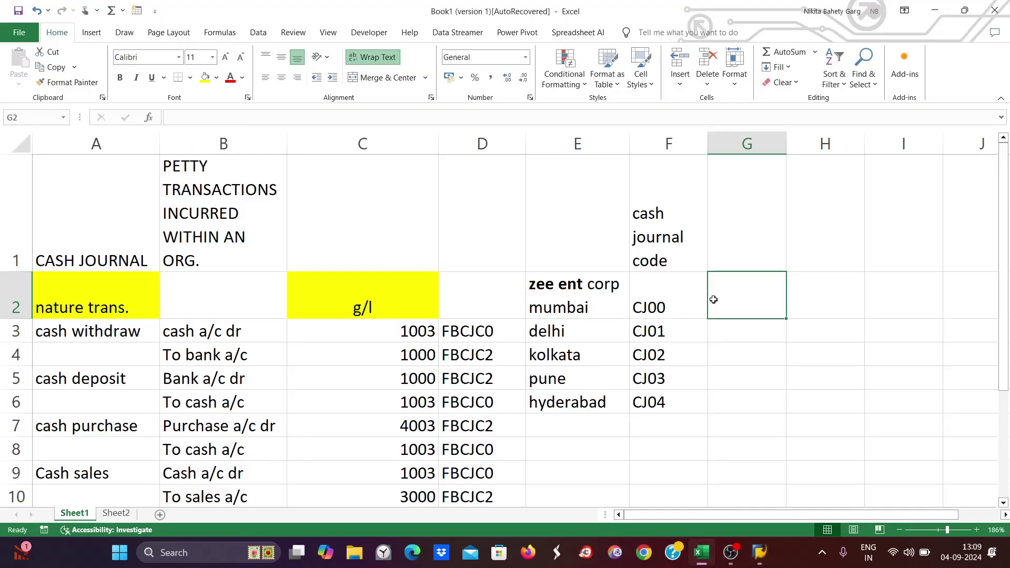
pyautogui.click(569, 336)
pyautogui.click(732, 339)
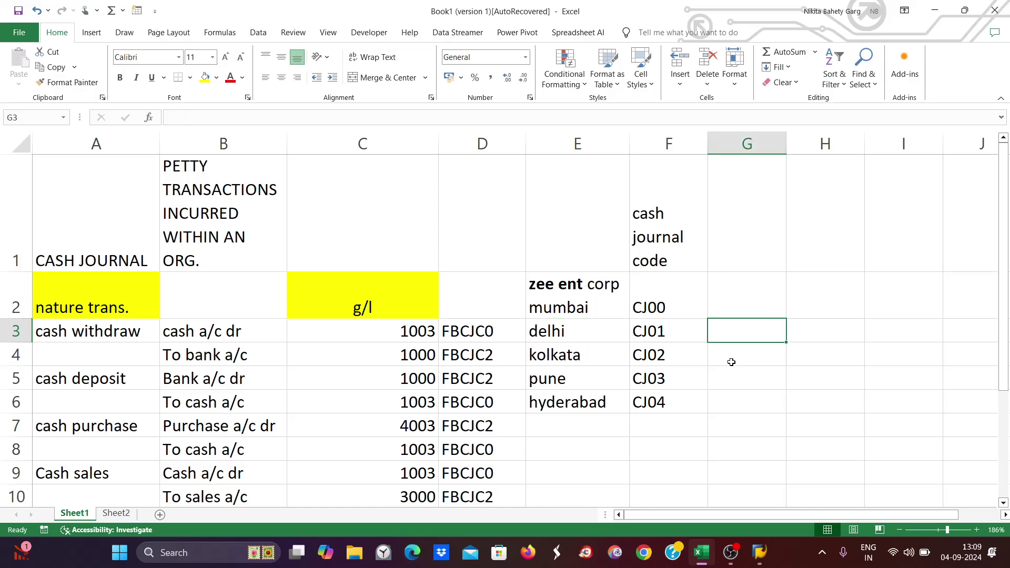
pyautogui.click(731, 362)
pyautogui.click(734, 384)
pyautogui.click(742, 406)
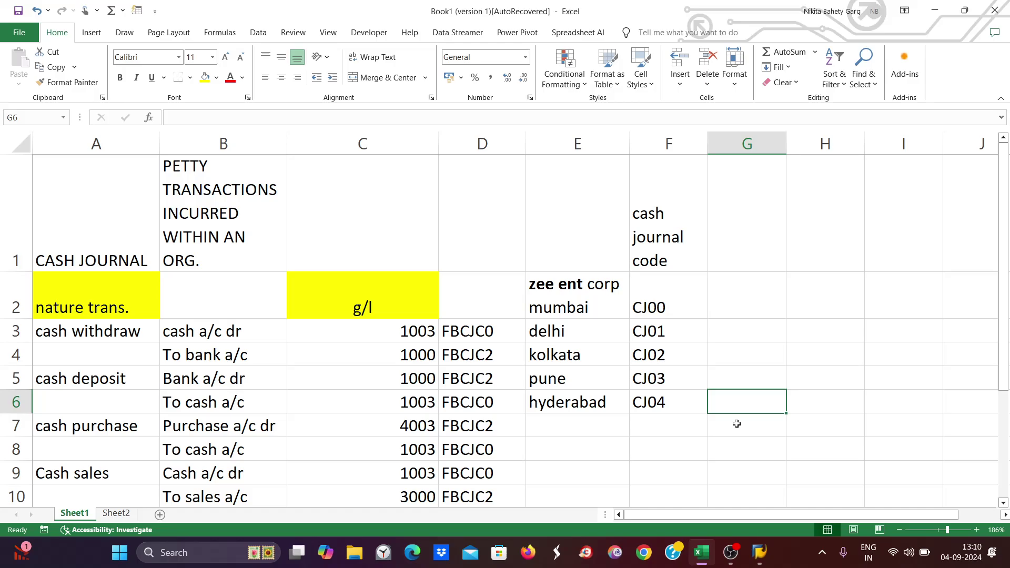
pyautogui.click(560, 296)
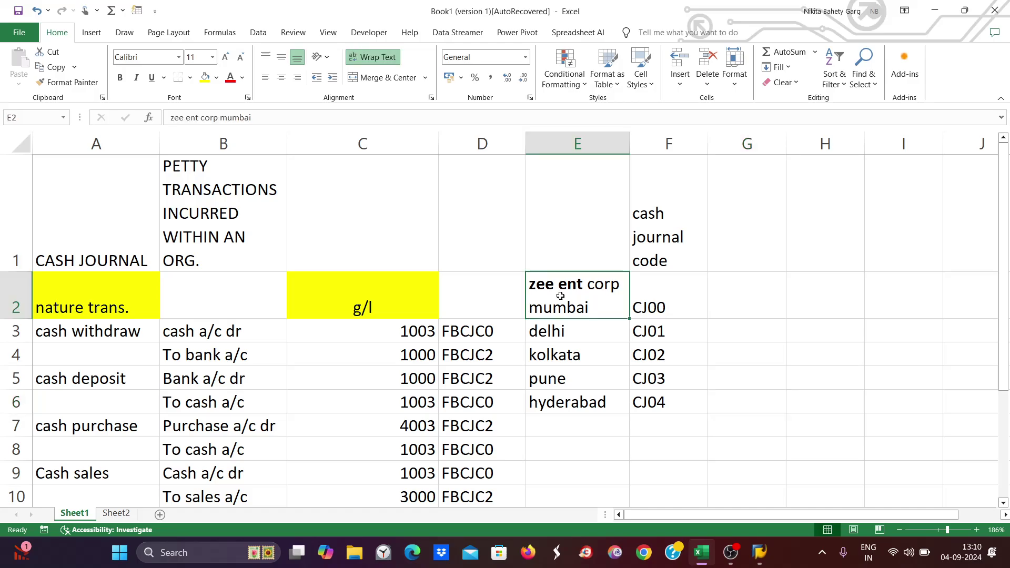
pyautogui.click(818, 295)
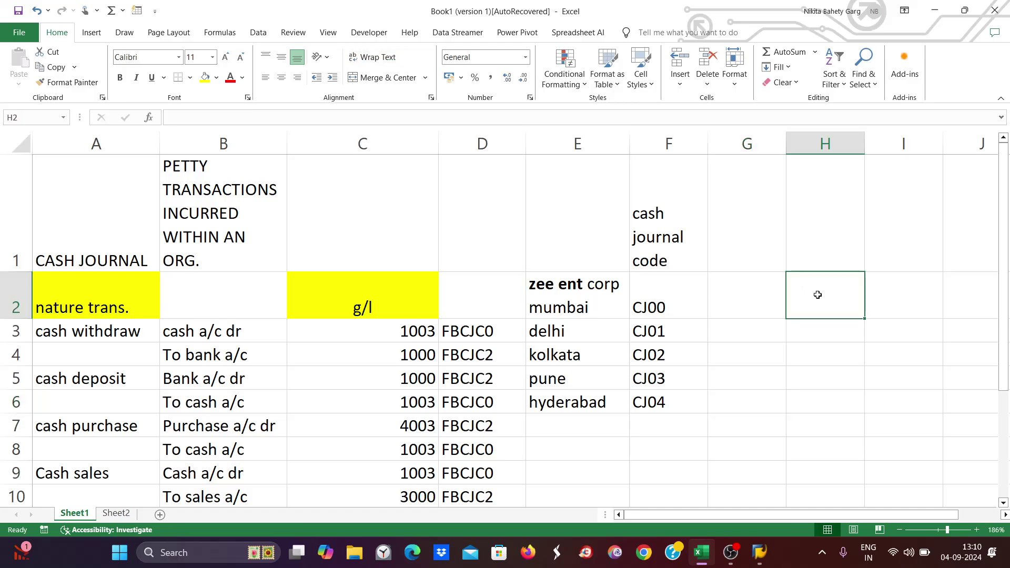
pyautogui.click(549, 348)
pyautogui.click(825, 350)
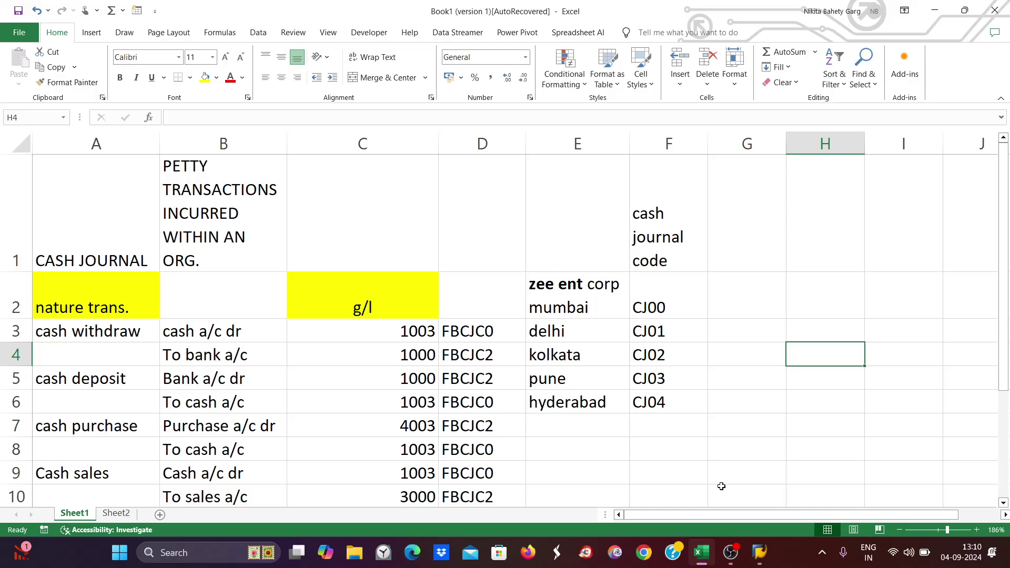
# - Run FBL3N line item display for G/L account 1003 in ZE89
pyautogui.hotkey('alt', 'Tab')
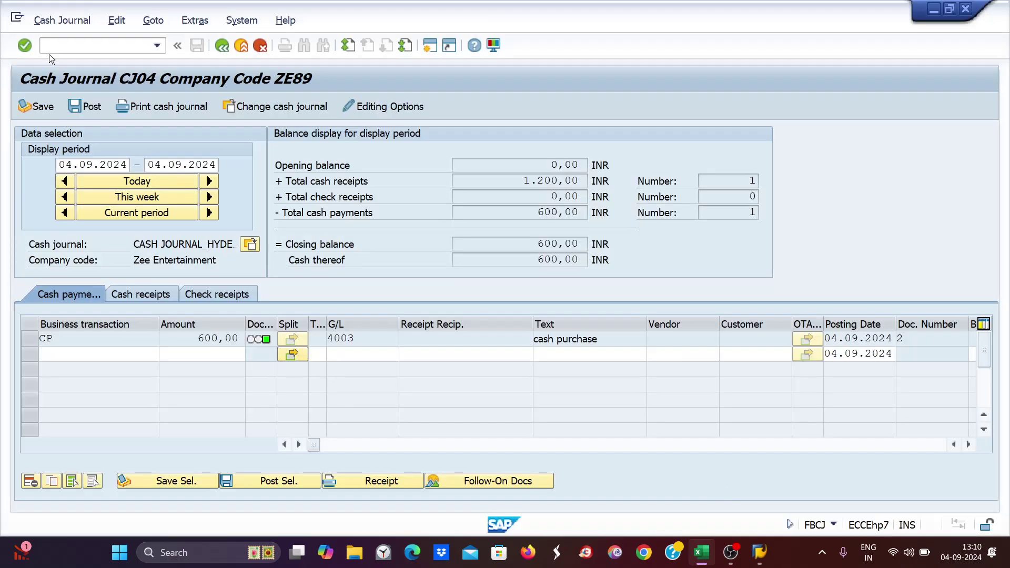
pyautogui.click(53, 45)
pyautogui.write('/')
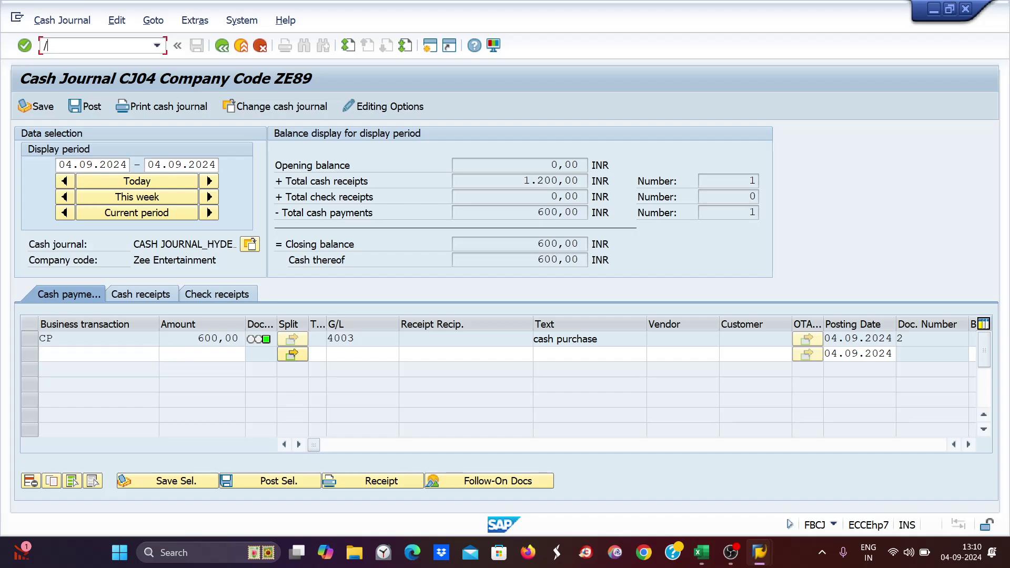
pyautogui.write('nfbl3n')
pyautogui.press('Return')
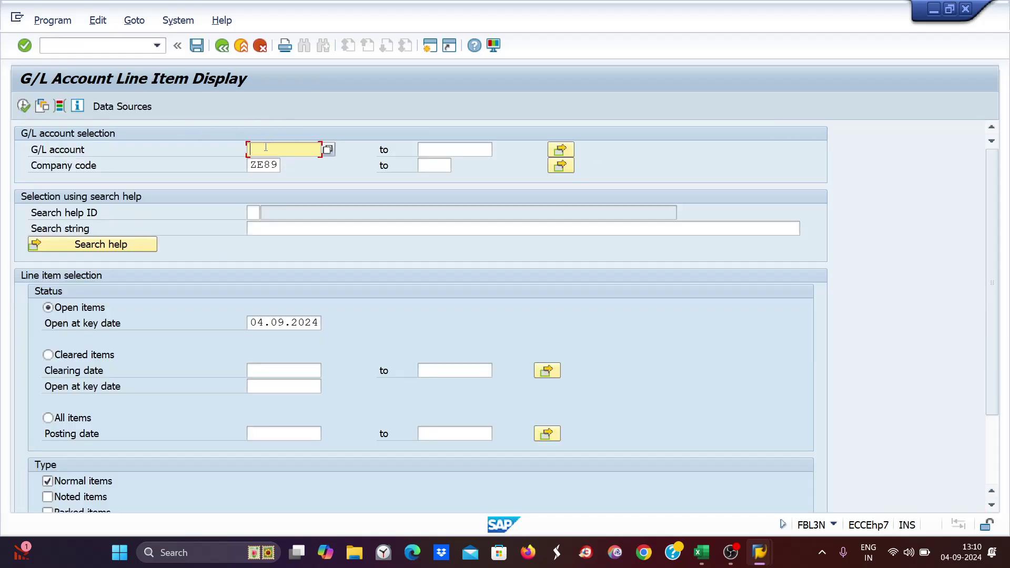
pyautogui.write('1003')
pyautogui.click(23, 107)
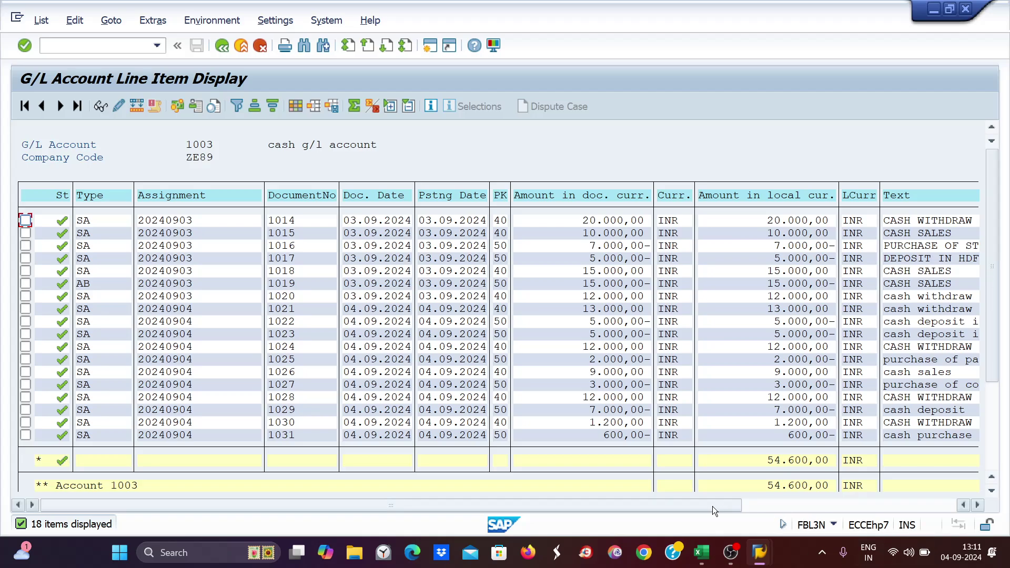
# - Scroll across the 18 line items of account 1003, then return to the Excel sheet
pyautogui.click(919, 505)
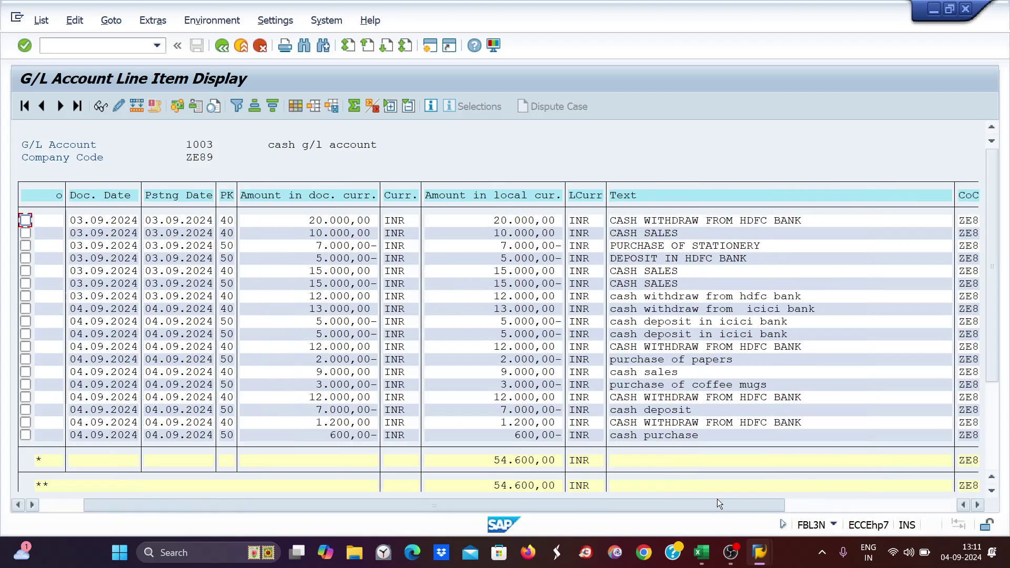
pyautogui.moveTo(718, 498); pyautogui.dragTo(706, 498)
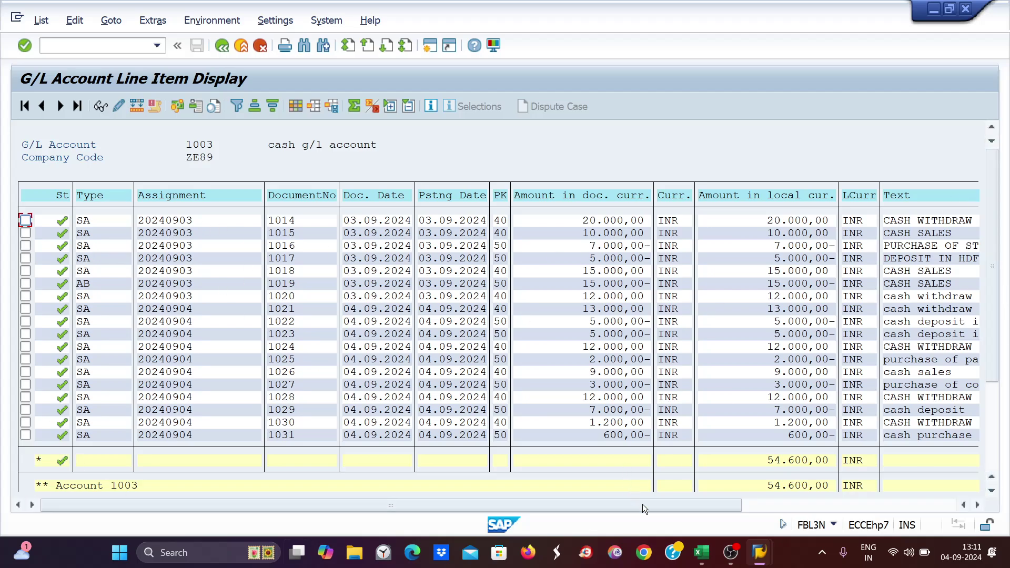
pyautogui.moveTo(642, 504); pyautogui.dragTo(877, 504)
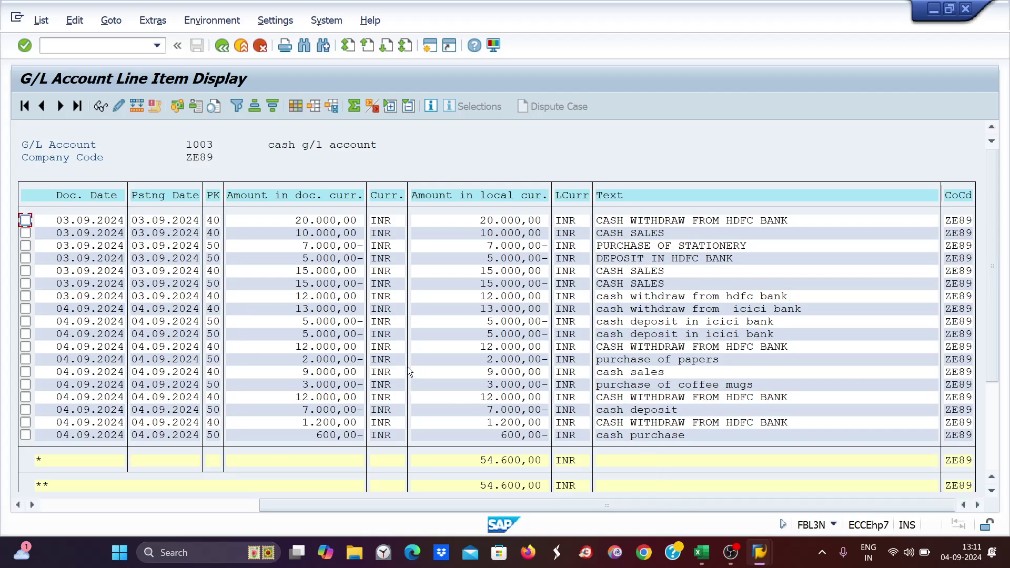
pyautogui.moveTo(569, 507); pyautogui.dragTo(255, 509)
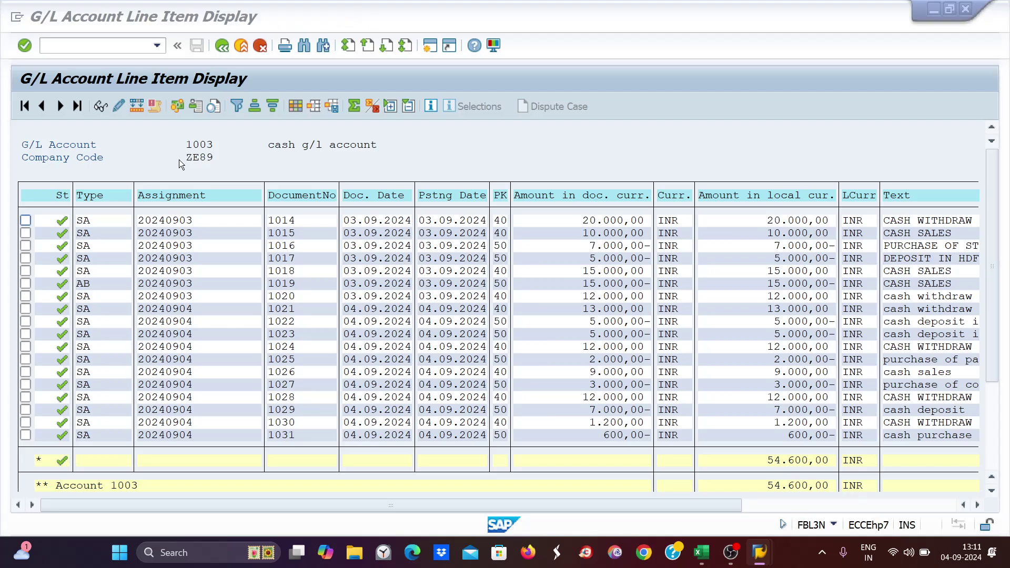
pyautogui.hotkey('alt', 'Tab')
pyautogui.hotkey('alt', 'Tab')
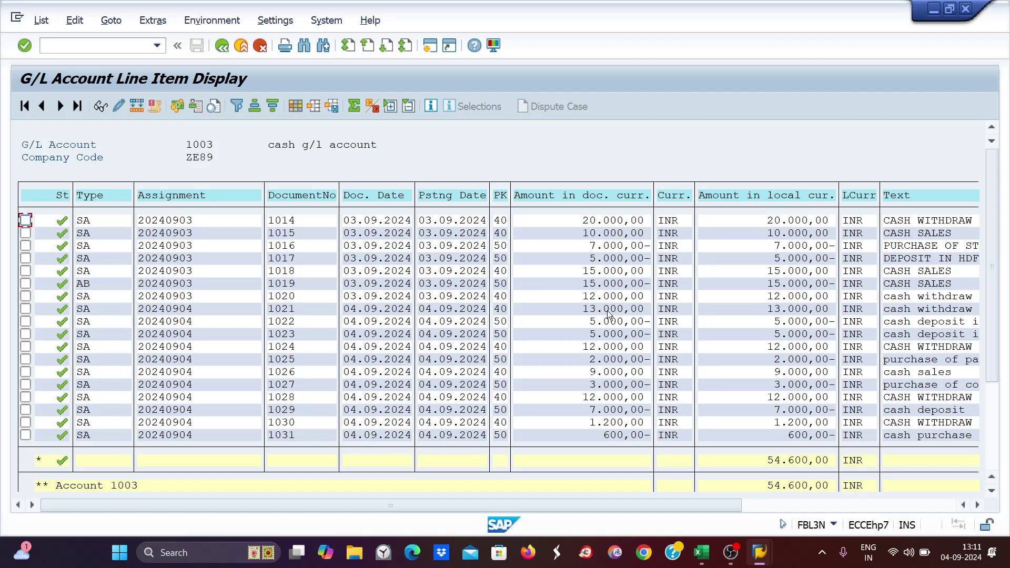
pyautogui.hotkey('alt', 'Tab')
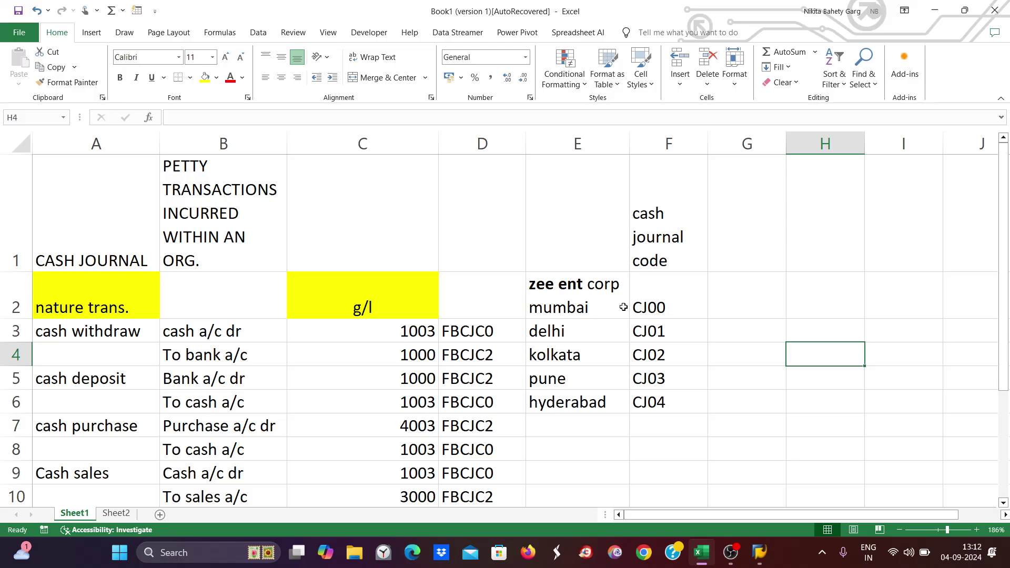
pyautogui.hotkey('alt', 'Tab')
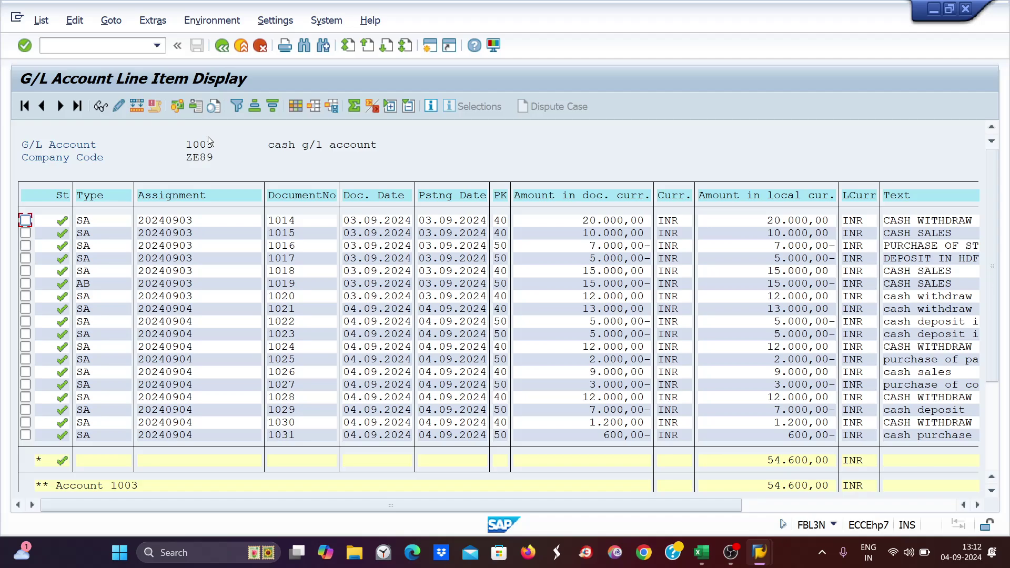
pyautogui.hotkey('alt', 'Tab')
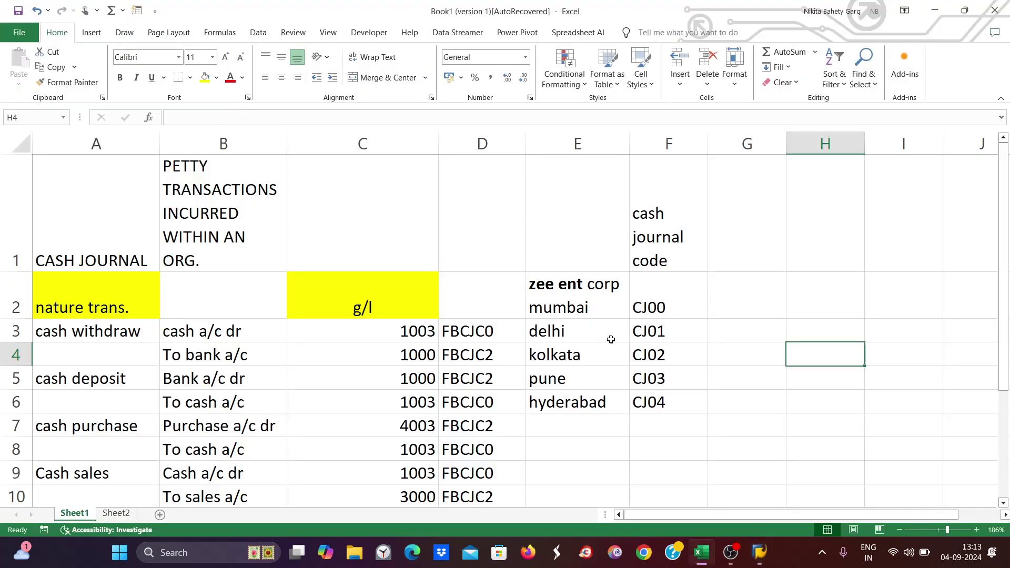
pyautogui.click(747, 311)
pyautogui.doubleClick(747, 311)
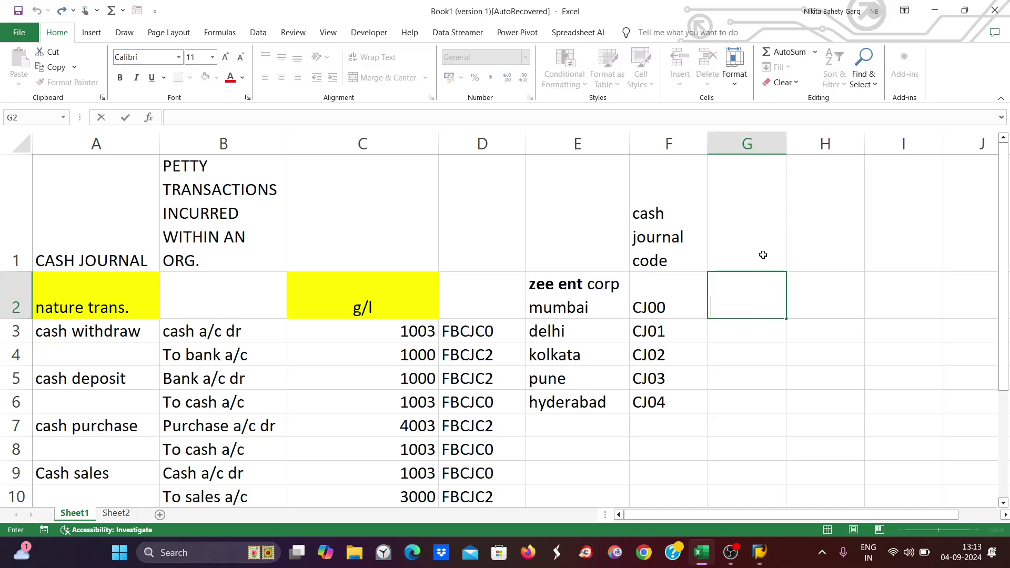
# - Add a 'G/L' heading in column G and enter 1003 in cell G2
pyautogui.click(753, 232)
pyautogui.write('H')
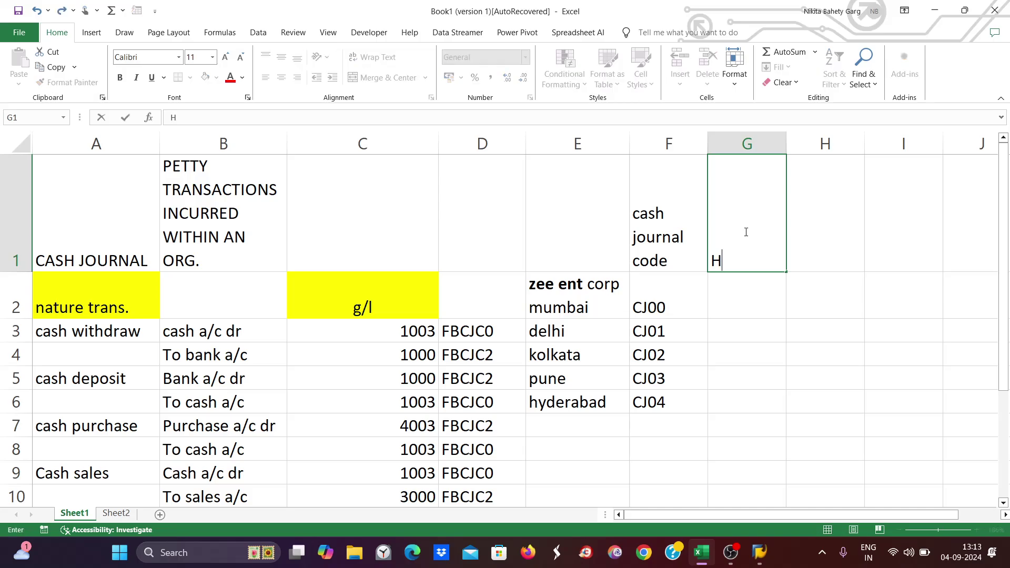
pyautogui.press('BackSpace')
pyautogui.write('G/L')
pyautogui.click(729, 303)
pyautogui.write('1003')
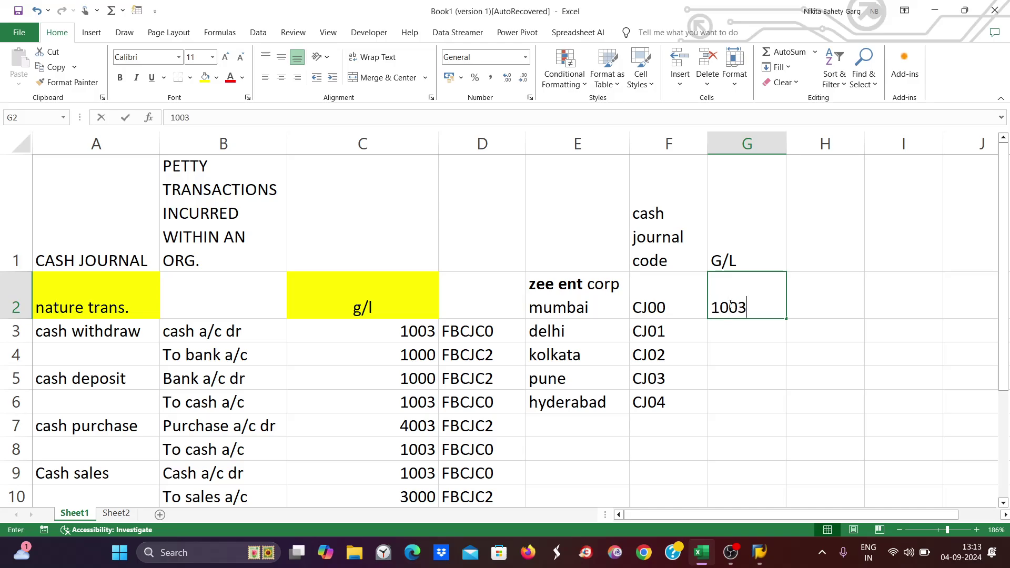
pyautogui.click(744, 398)
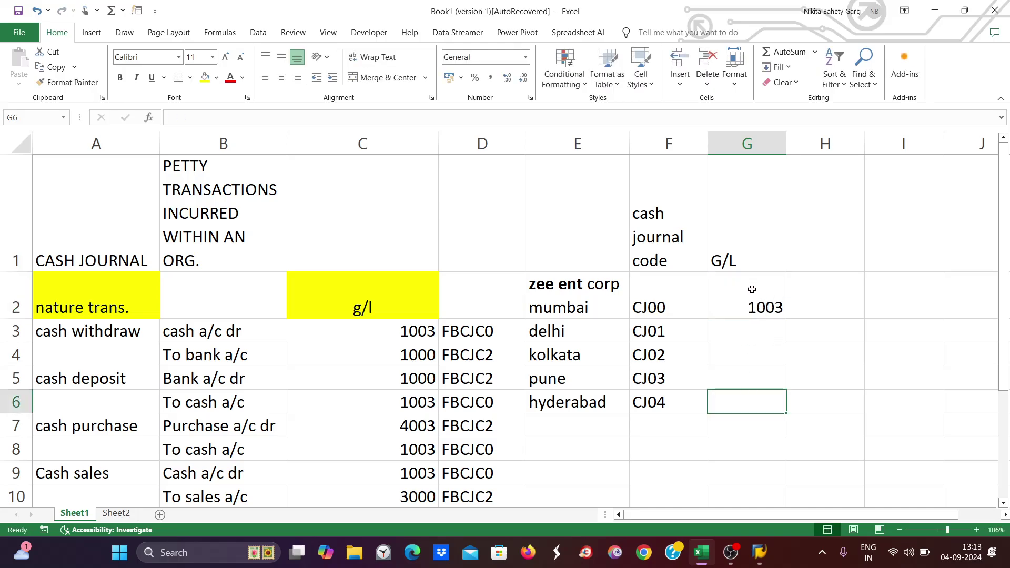
# - Copy 1003 into cells G3 through G6 for the remaining cash journals, then return to SAP
pyautogui.click(751, 290)
pyautogui.hotkey('ctrl', 'c')
pyautogui.moveTo(745, 325); pyautogui.dragTo(759, 416)
pyautogui.hotkey('ctrl', 'v')
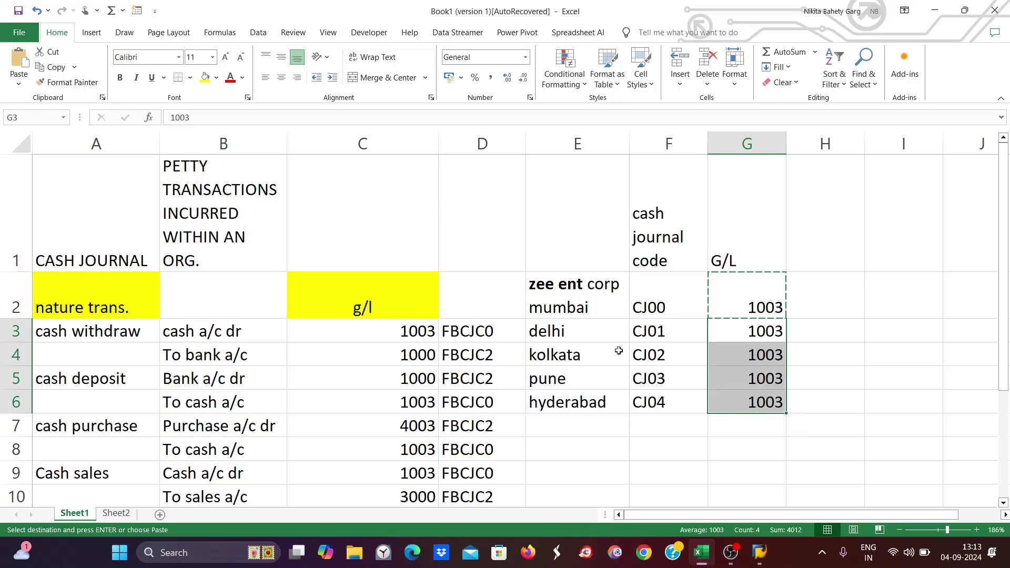
pyautogui.moveTo(575, 275); pyautogui.dragTo(574, 411)
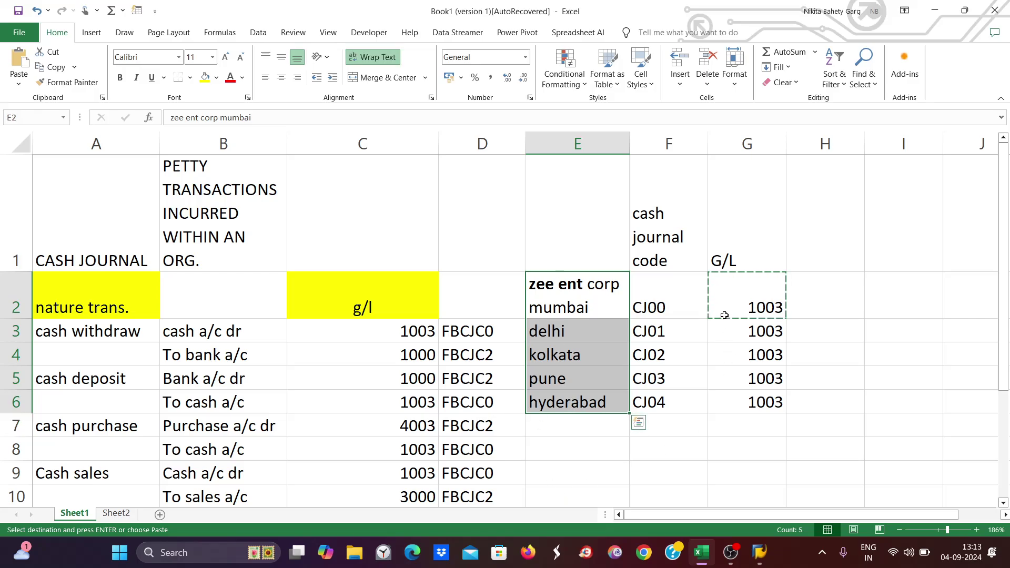
pyautogui.click(725, 297)
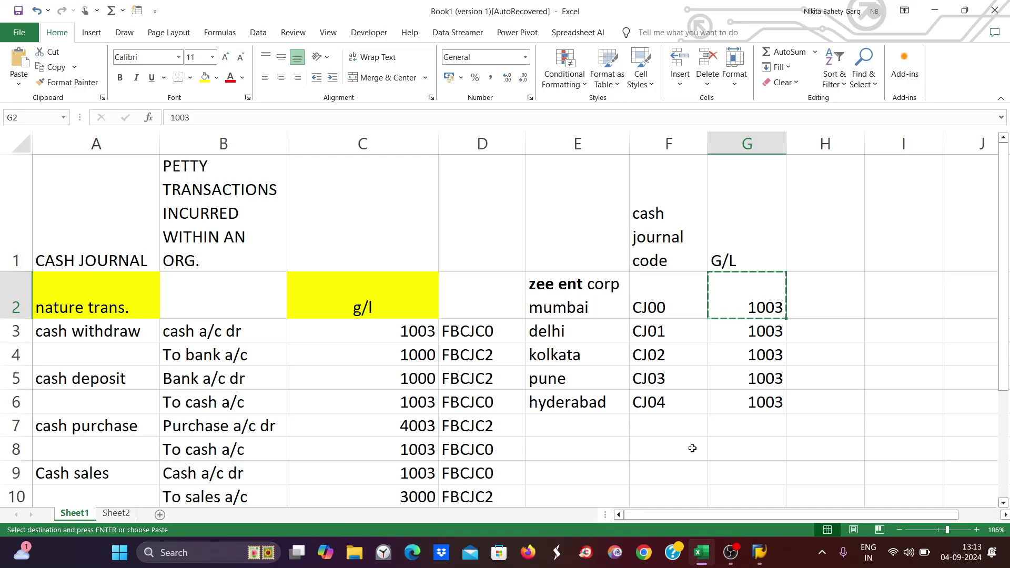
pyautogui.click(833, 286)
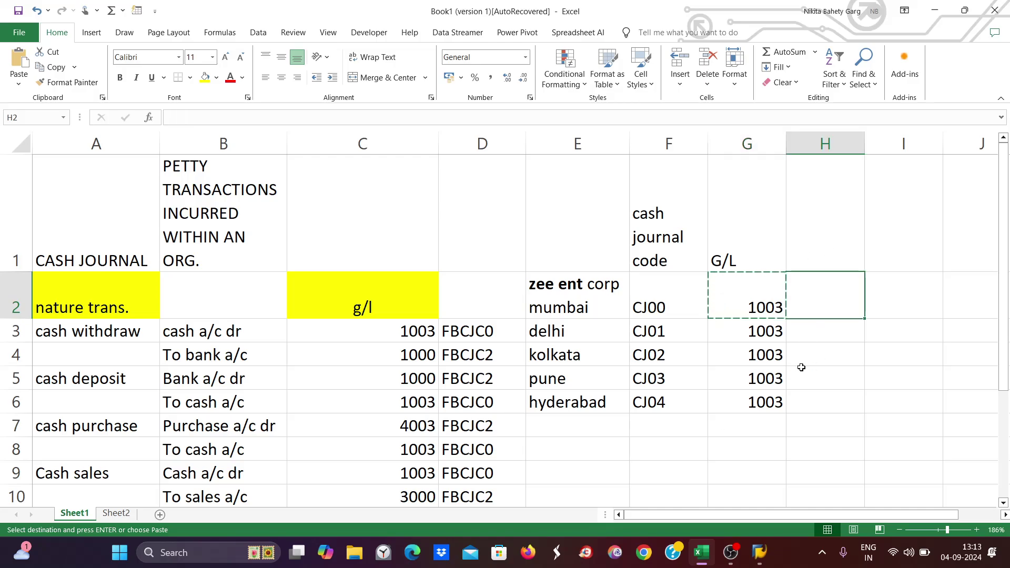
pyautogui.hotkey('alt', 'Tab')
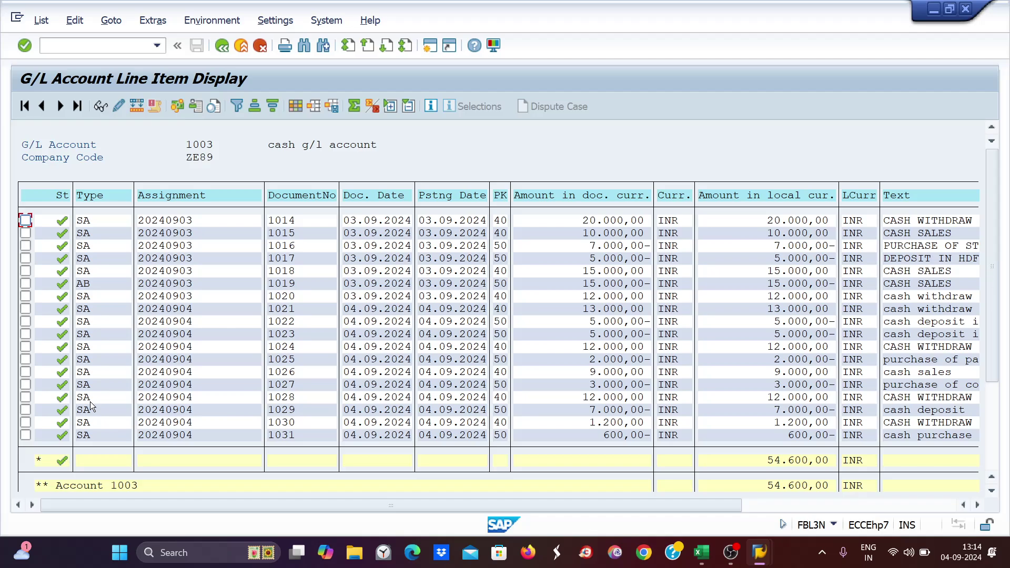
# - Open transaction FBCJC0 in a second SAP session
pyautogui.click(430, 47)
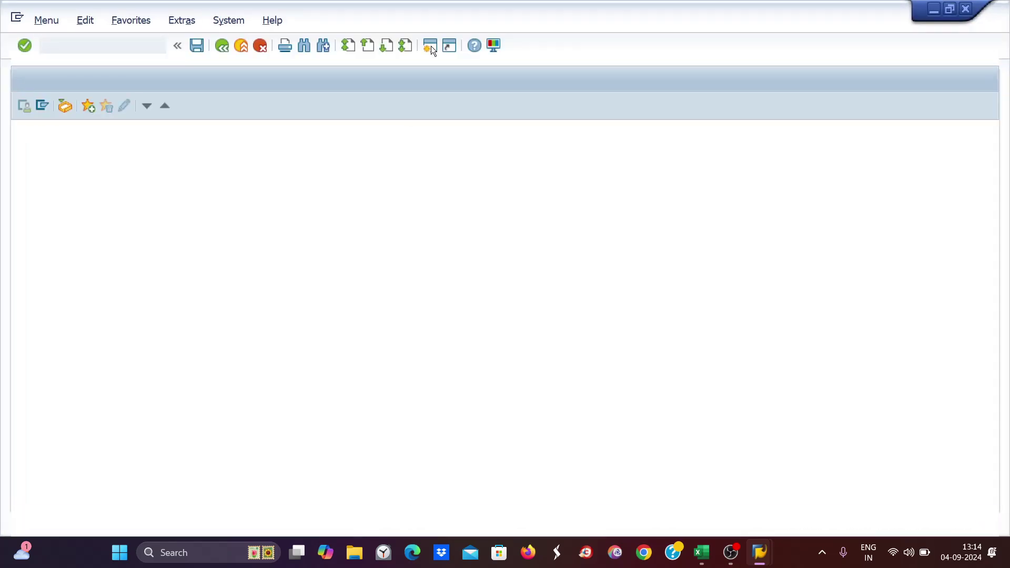
pyautogui.write('FBCJC')
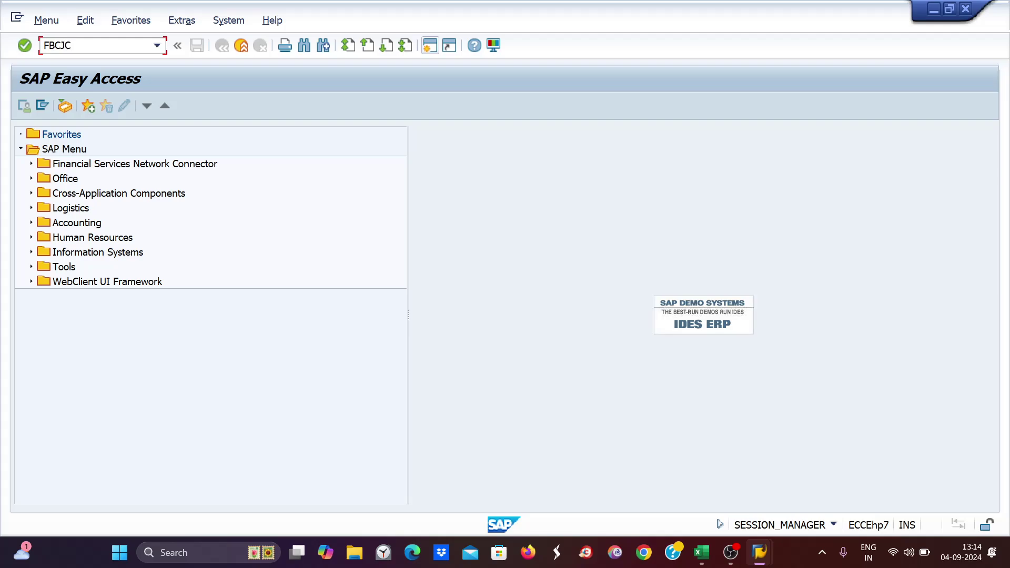
pyautogui.write('0')
pyautogui.press('Return')
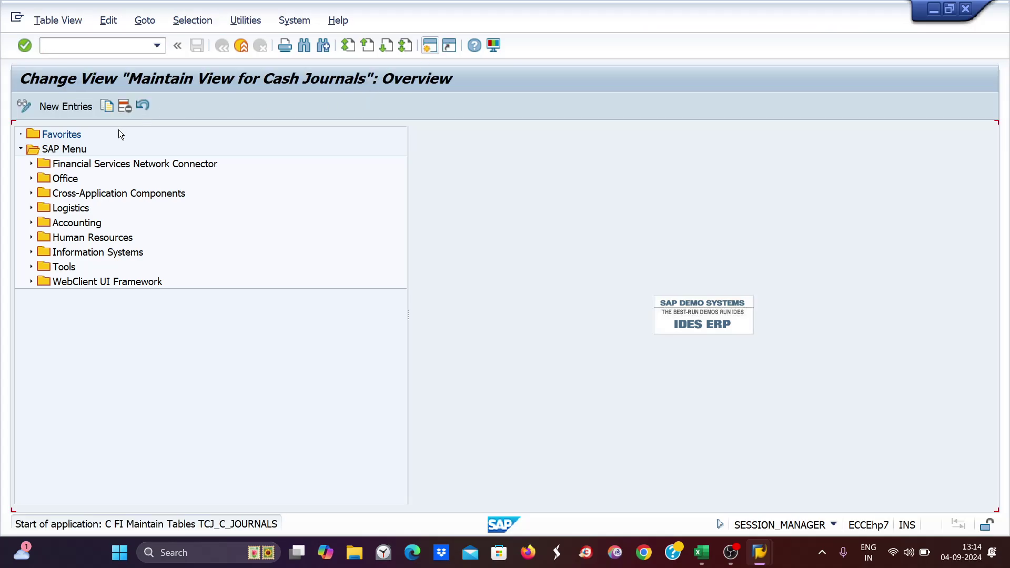
# - Position the table on company code ZE89 and select its journals CJ00–CJ04
pyautogui.click(191, 498)
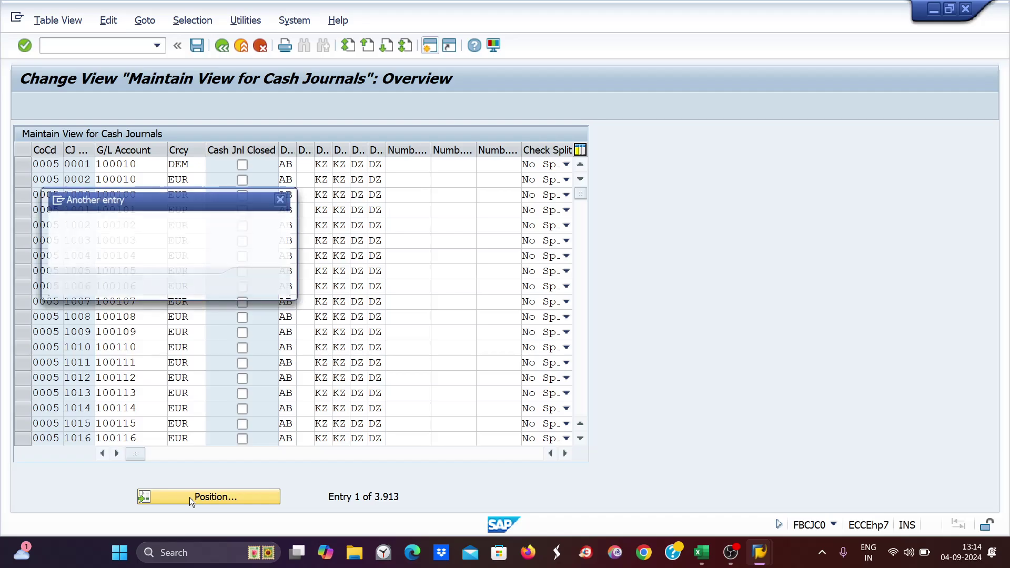
pyautogui.write('ZE8')
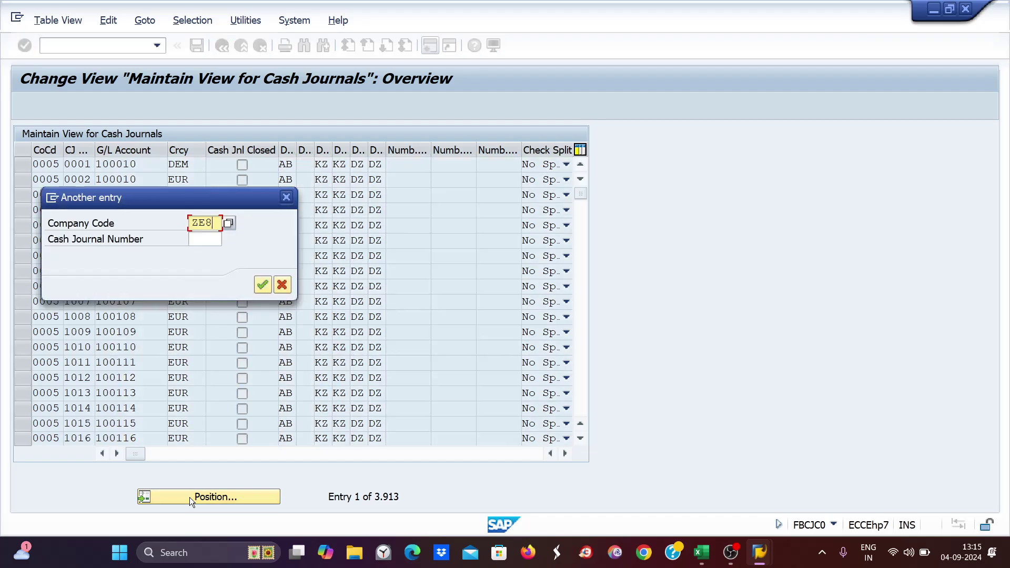
pyautogui.write('0')
pyautogui.press('Return')
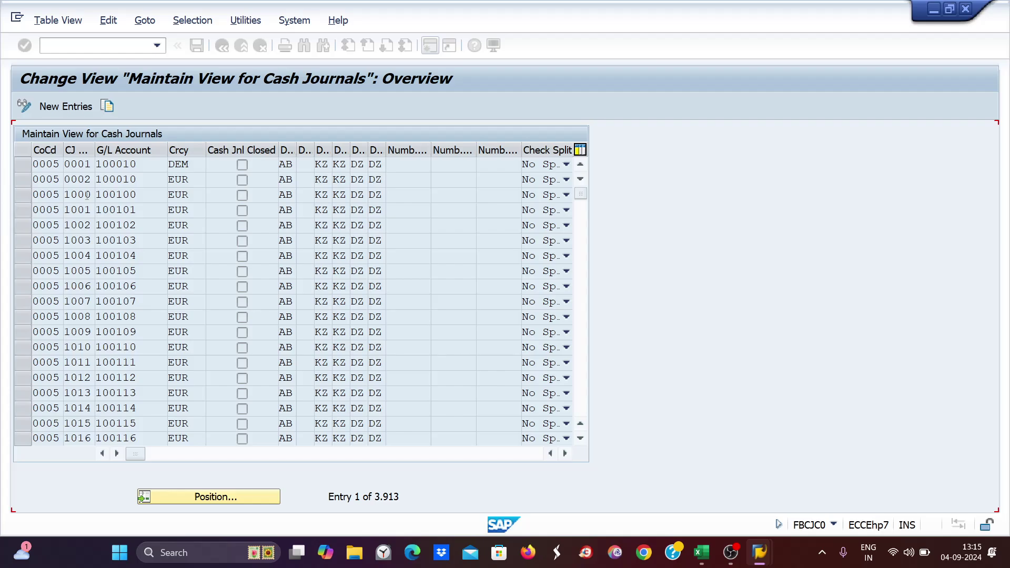
pyautogui.click(21, 163)
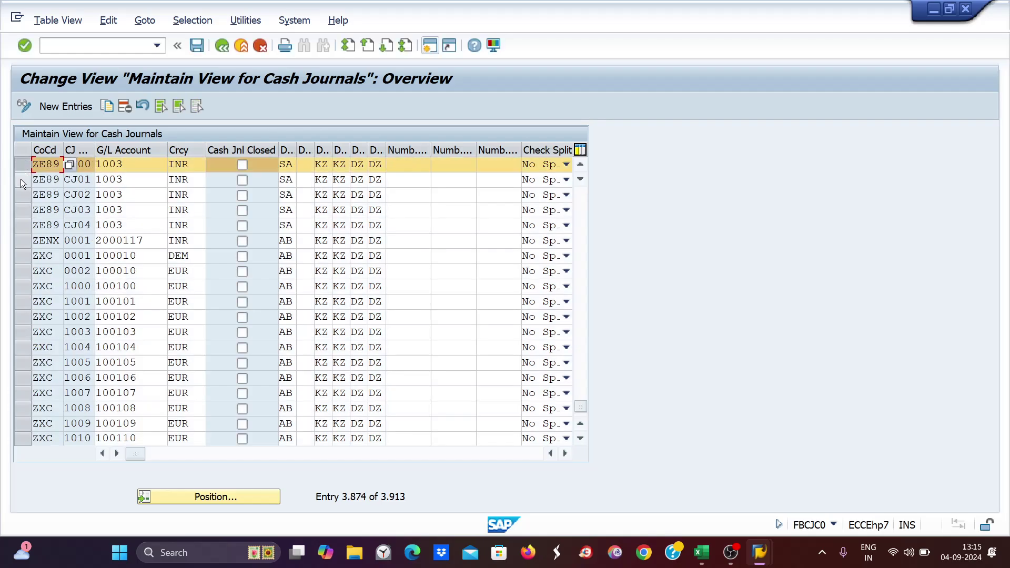
pyautogui.moveTo(21, 179); pyautogui.dragTo(25, 227)
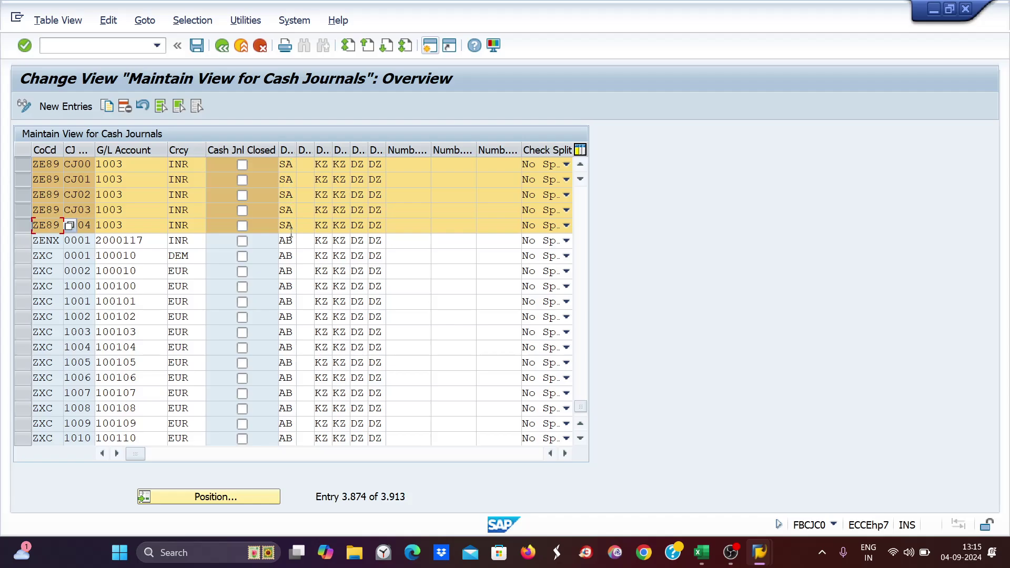
pyautogui.hotkey('alt', 'Tab')
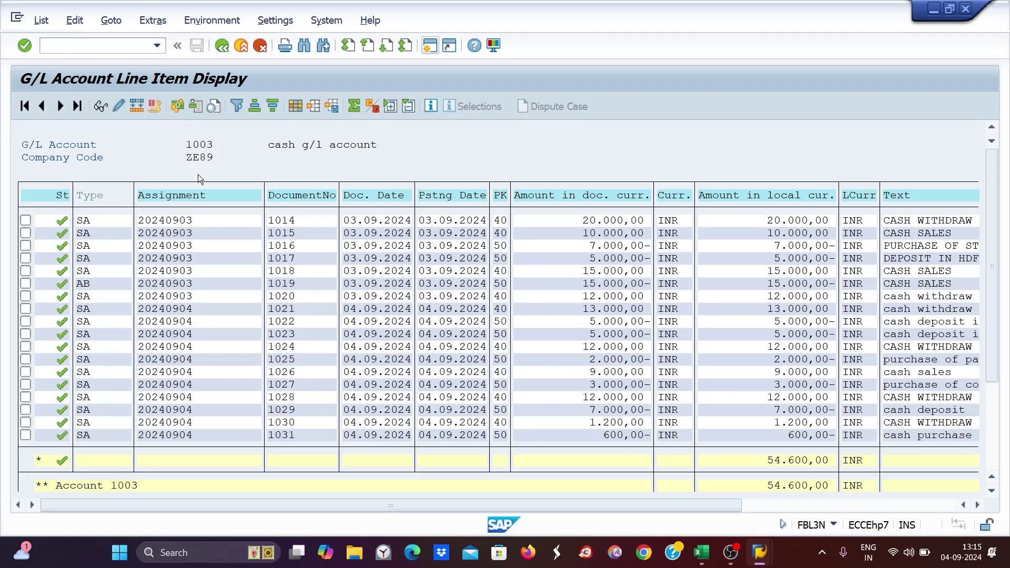
# - Cancel both the filter criteria and a document Type filter, keeping the 1003 line items unfiltered
pyautogui.click(238, 106)
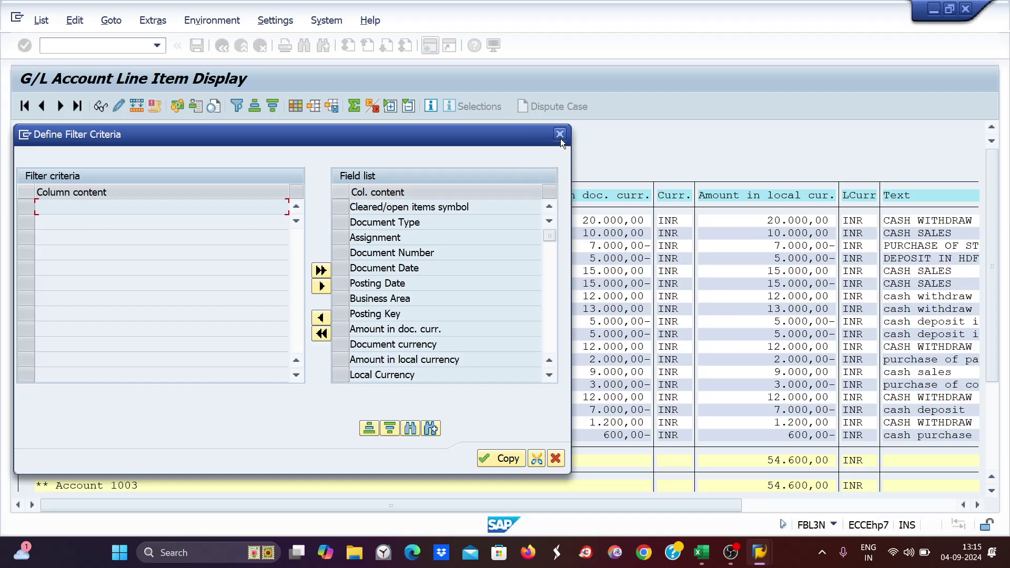
pyautogui.click(560, 136)
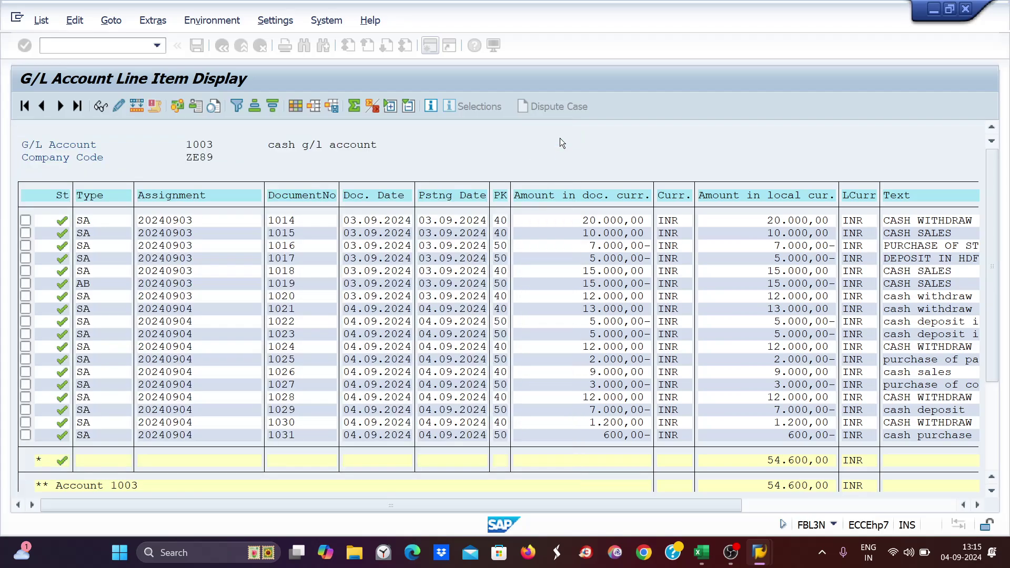
pyautogui.click(182, 246)
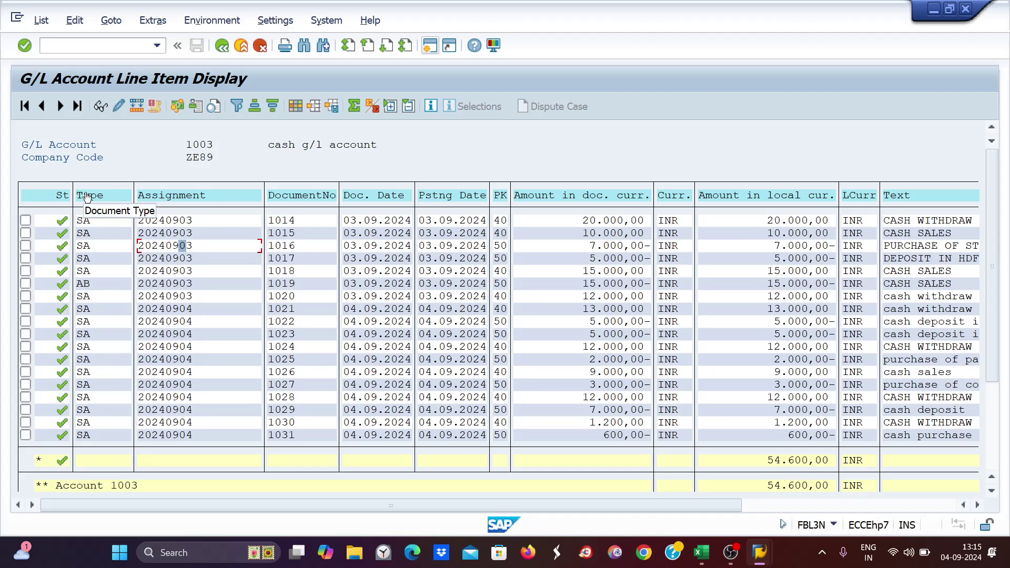
pyautogui.click(87, 197)
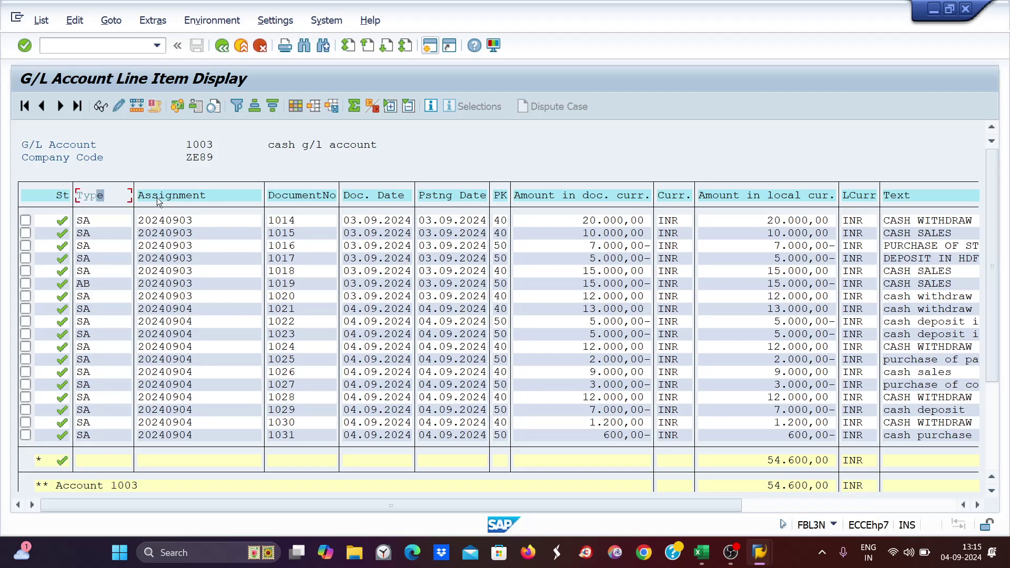
pyautogui.click(237, 107)
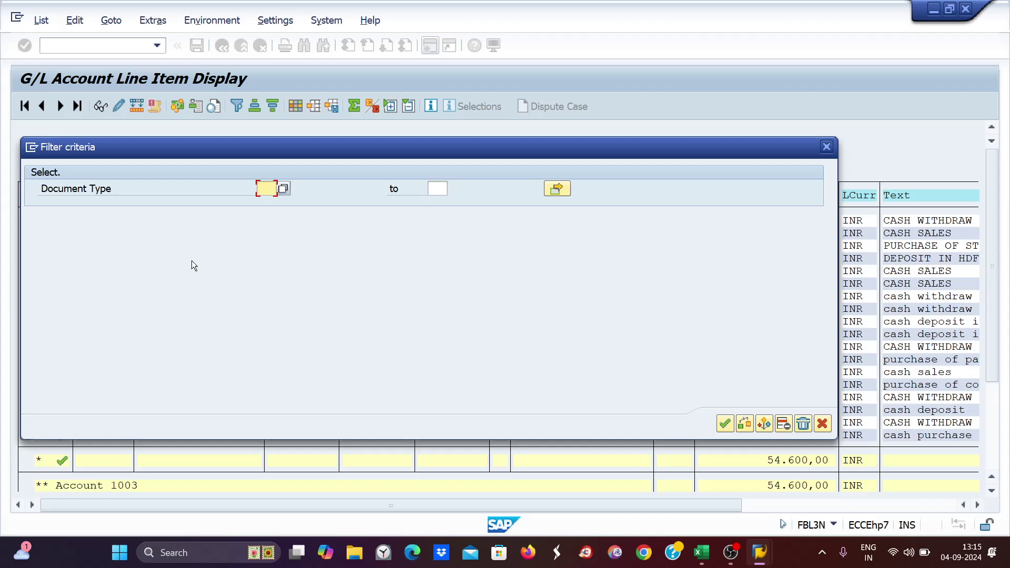
pyautogui.click(826, 147)
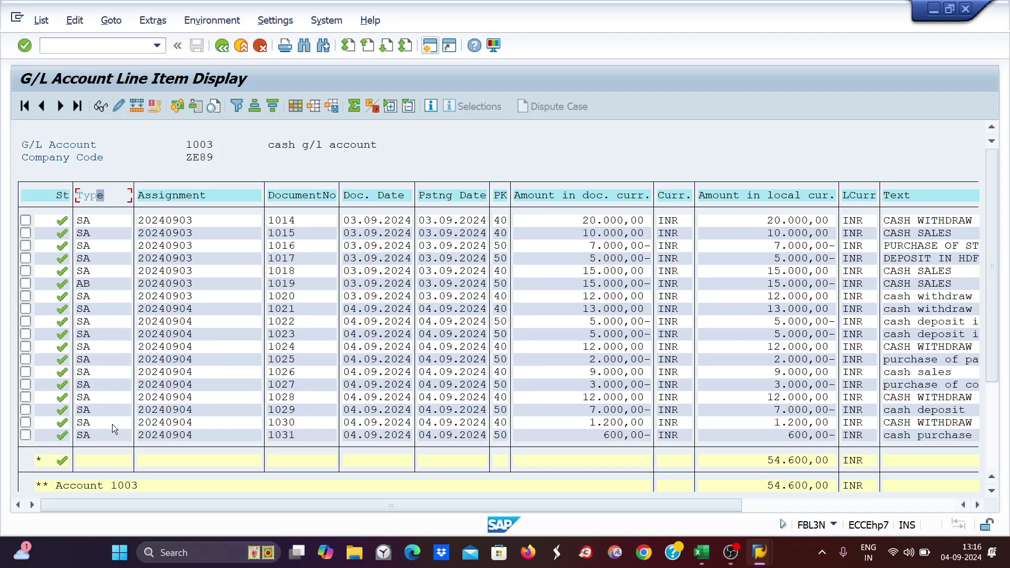
pyautogui.hotkey('alt', 'Tab')
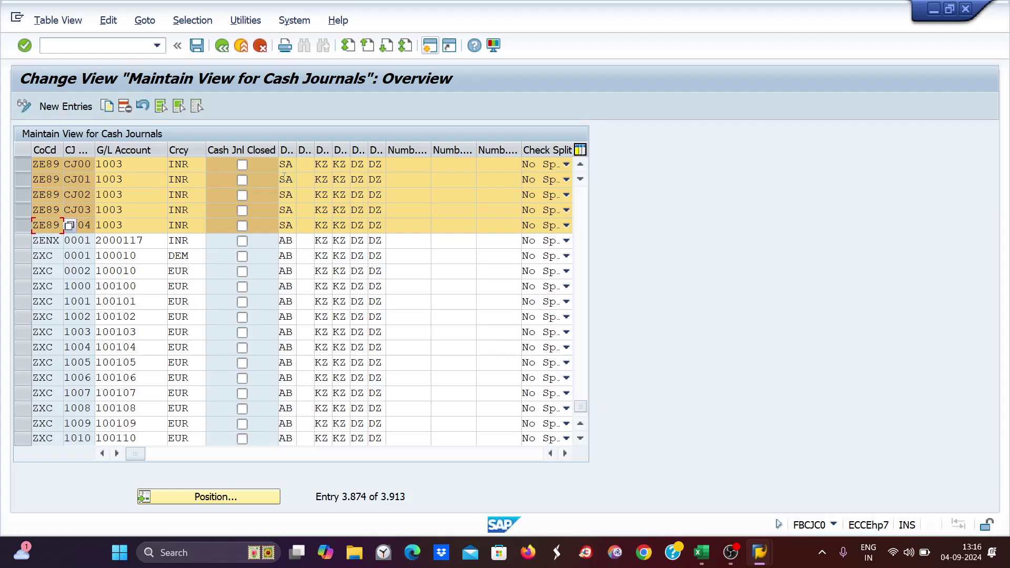
pyautogui.click(283, 164)
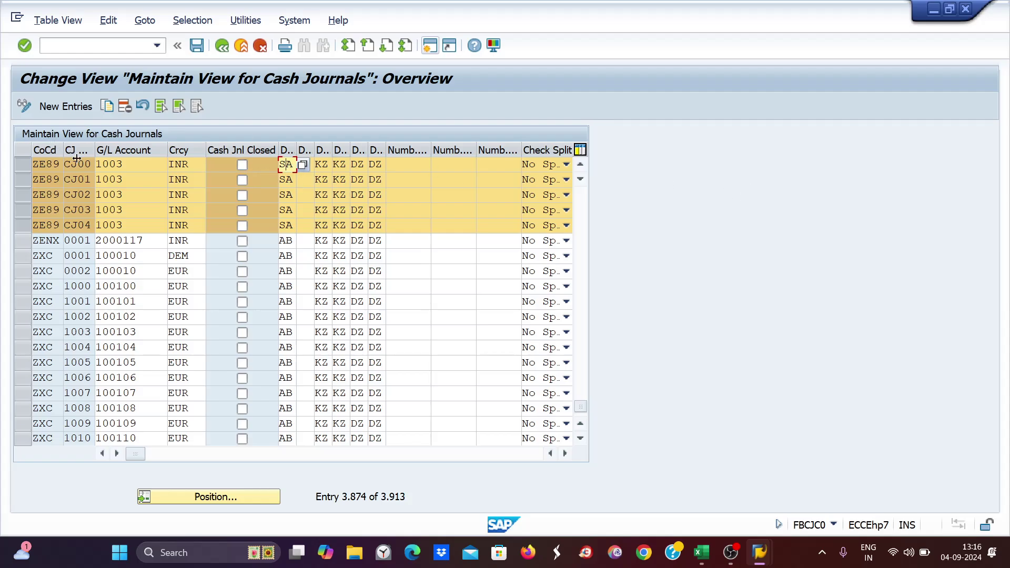
pyautogui.click(71, 164)
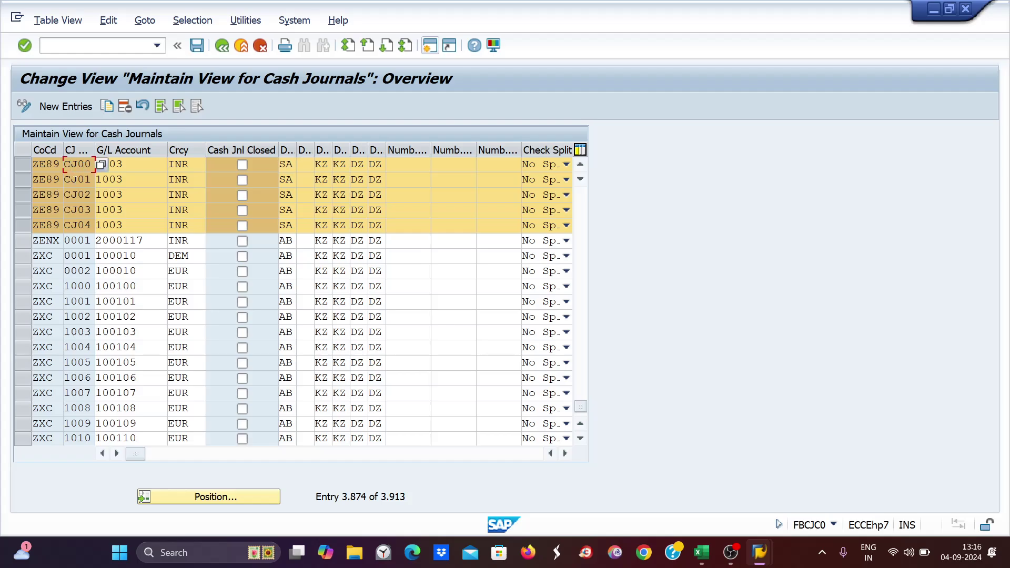
pyautogui.click(69, 179)
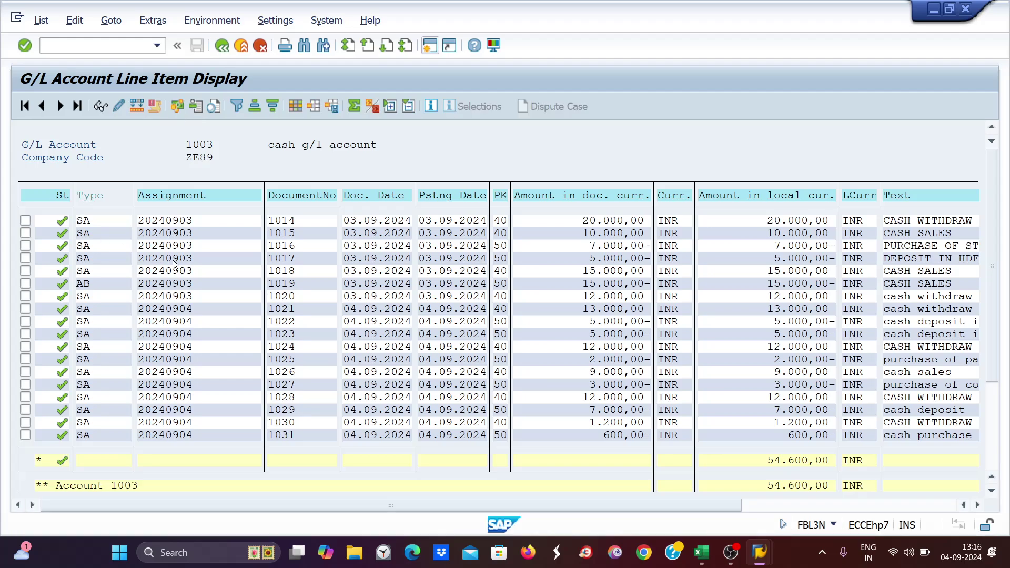
# - Select the document Type column in the G/L 1003 line item list
pyautogui.click(100, 195)
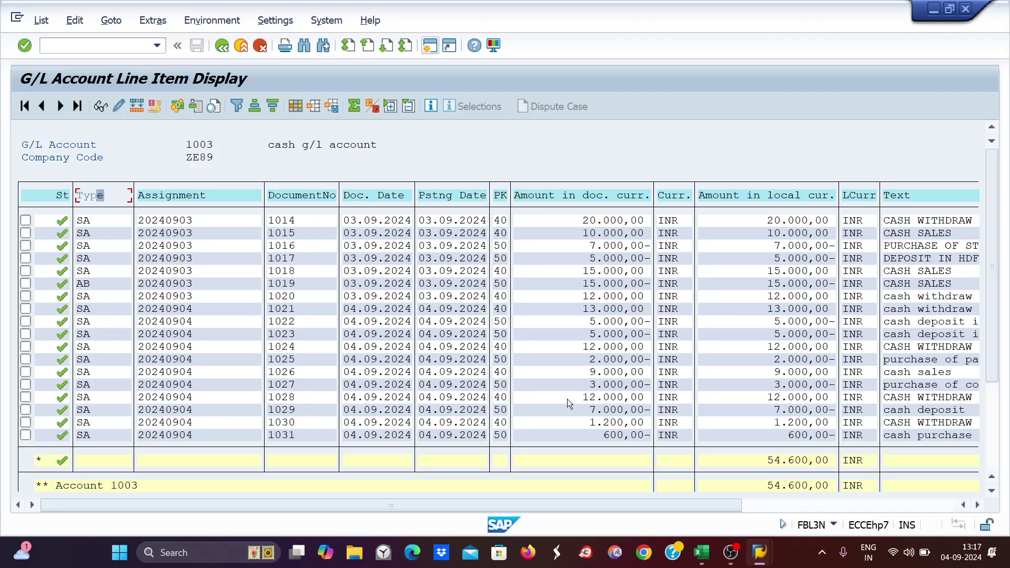
# - Switch to the FBCJC0 session that lists ZE89's cash journals CJ00–CJ04
pyautogui.hotkey('alt', 'Tab')
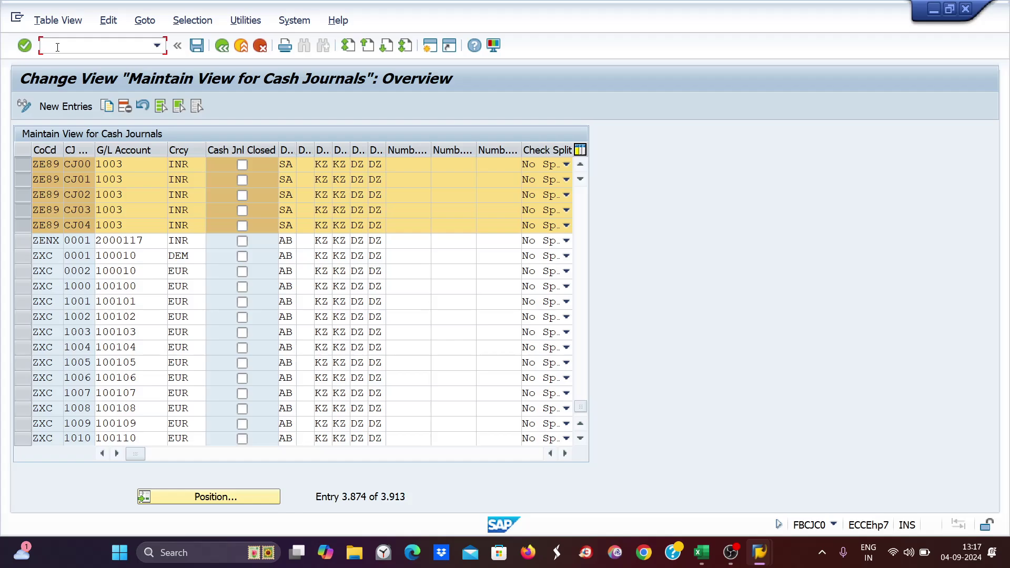
# - Run OBA7 and position the document types list on SA
pyautogui.write('/NF')
pyautogui.press('BackSpace')
pyautogui.write('OBA7')
pyautogui.press('Return')
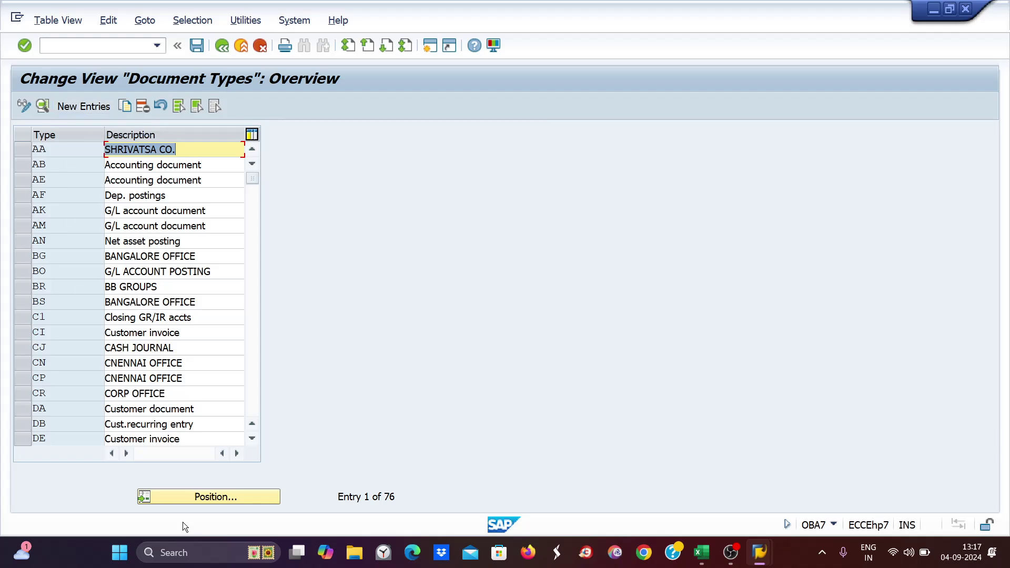
pyautogui.click(191, 501)
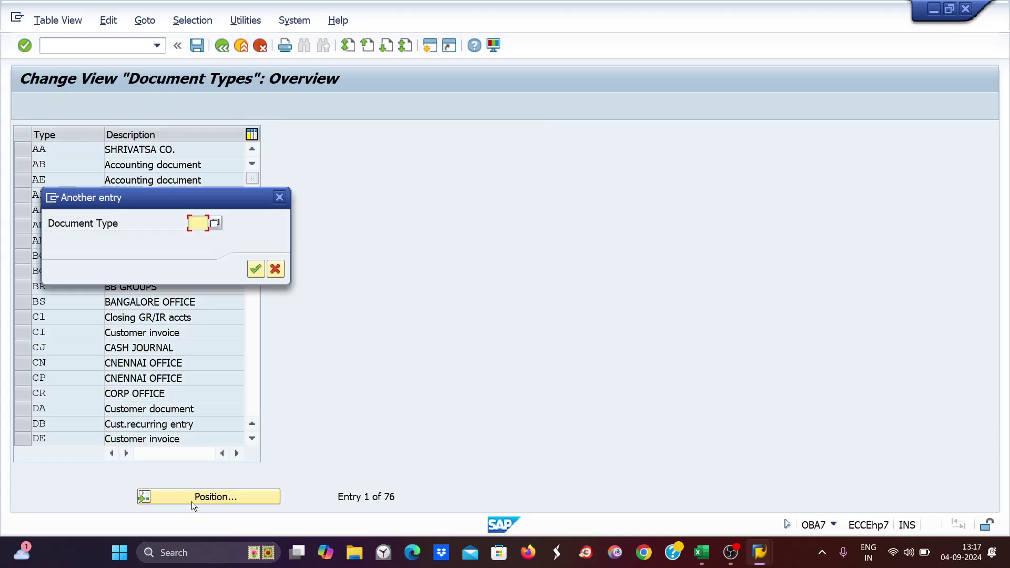
pyautogui.write('SA')
pyautogui.press('Return')
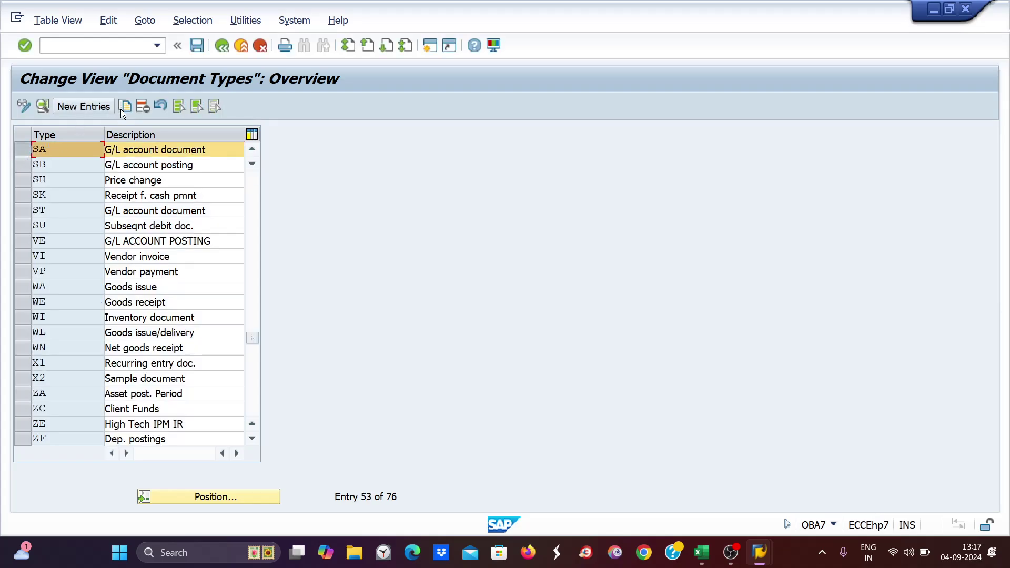
# - Copy document type SA as DD, describe it 'Doc type_delhi offic', and save
pyautogui.click(125, 106)
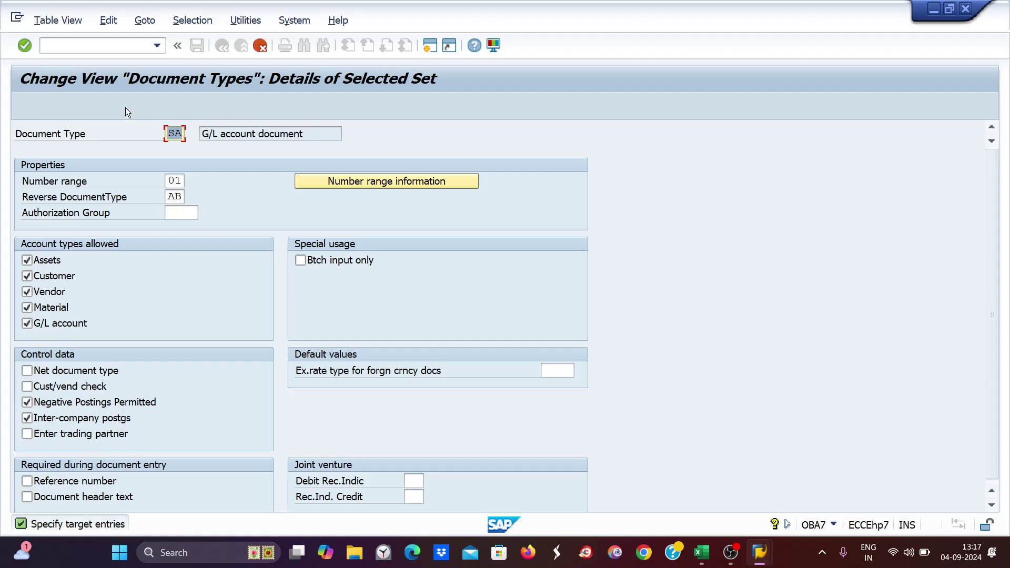
pyautogui.write('DD')
pyautogui.press('Return')
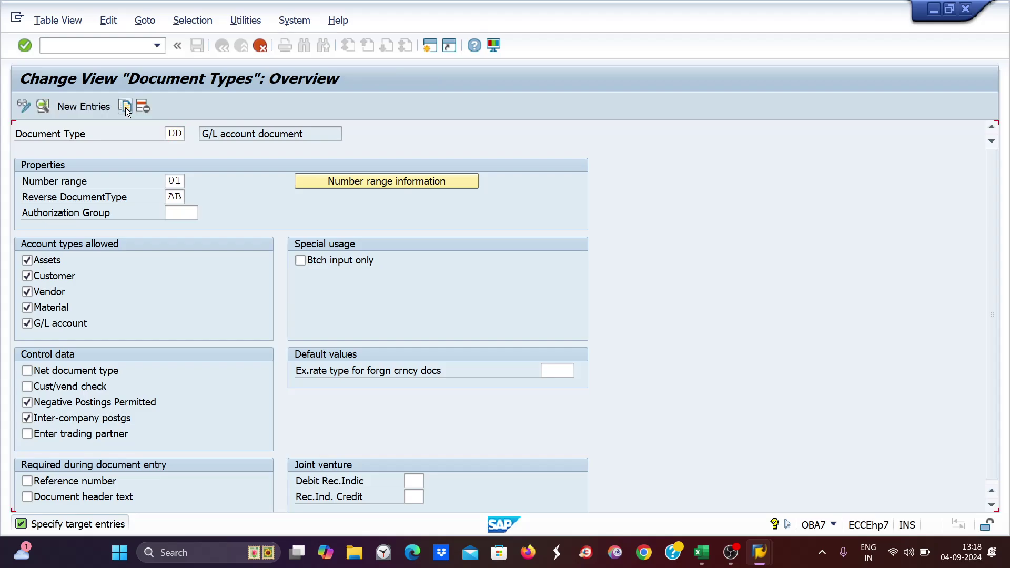
pyautogui.moveTo(211, 149); pyautogui.dragTo(105, 150)
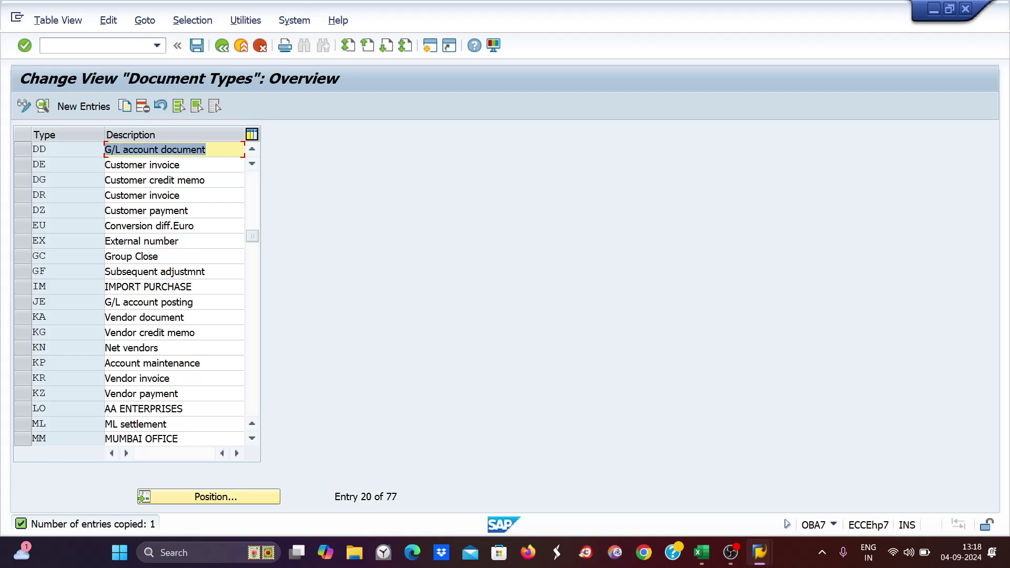
pyautogui.write('D')
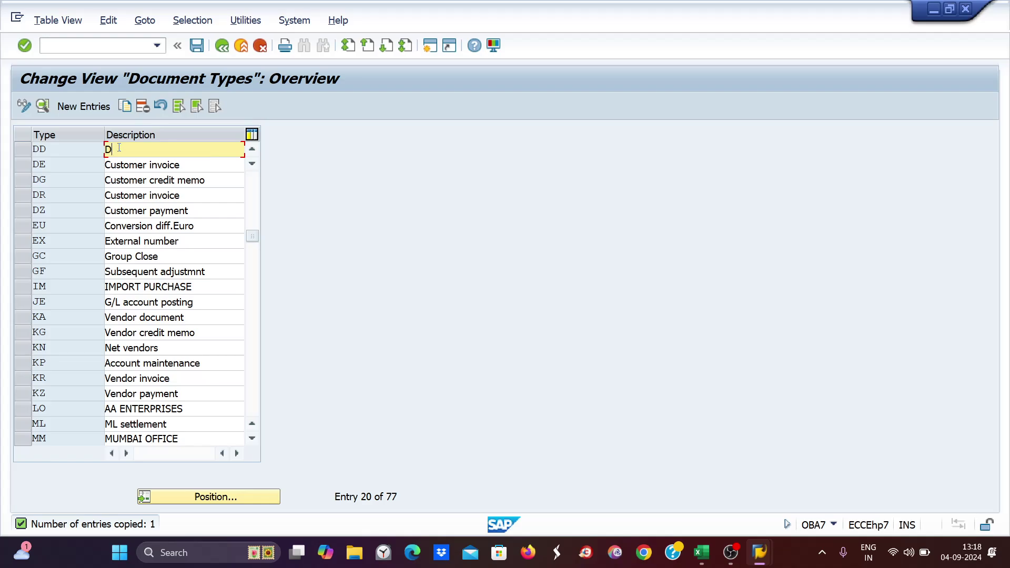
pyautogui.write('oc type_delhi offic')
pyautogui.hotkey('ctrl', 's')
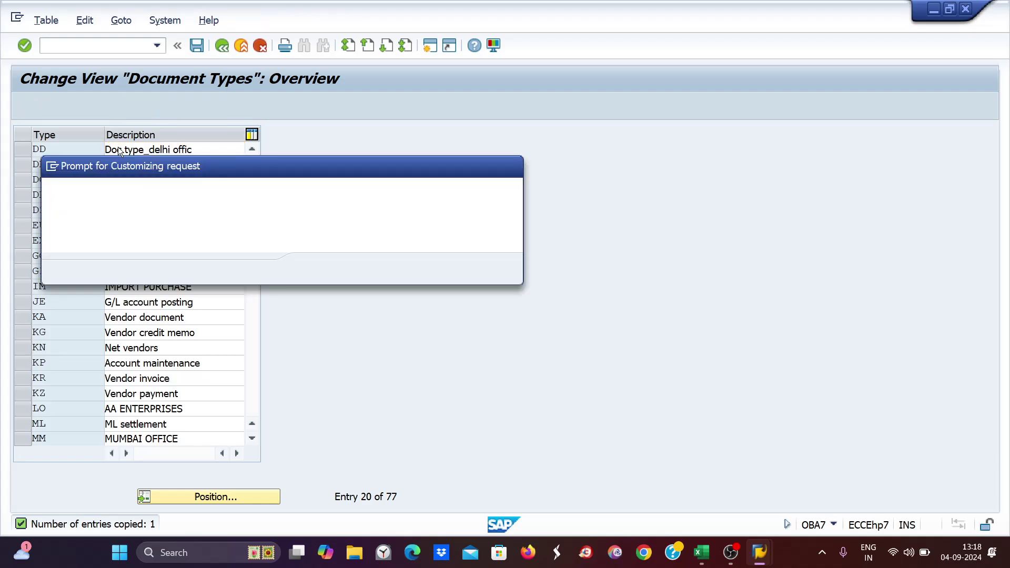
pyautogui.press('Return')
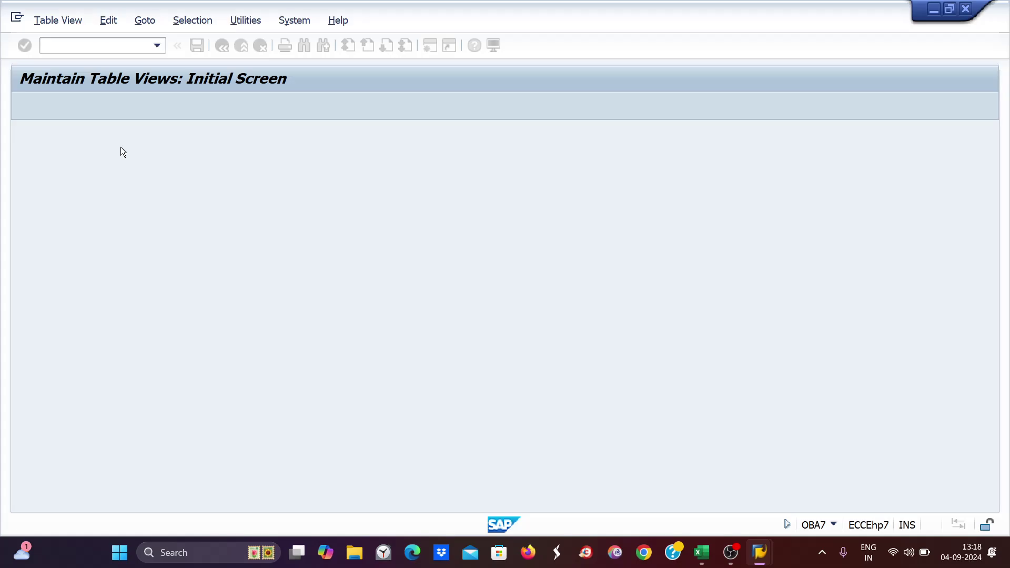
pyautogui.click(28, 147)
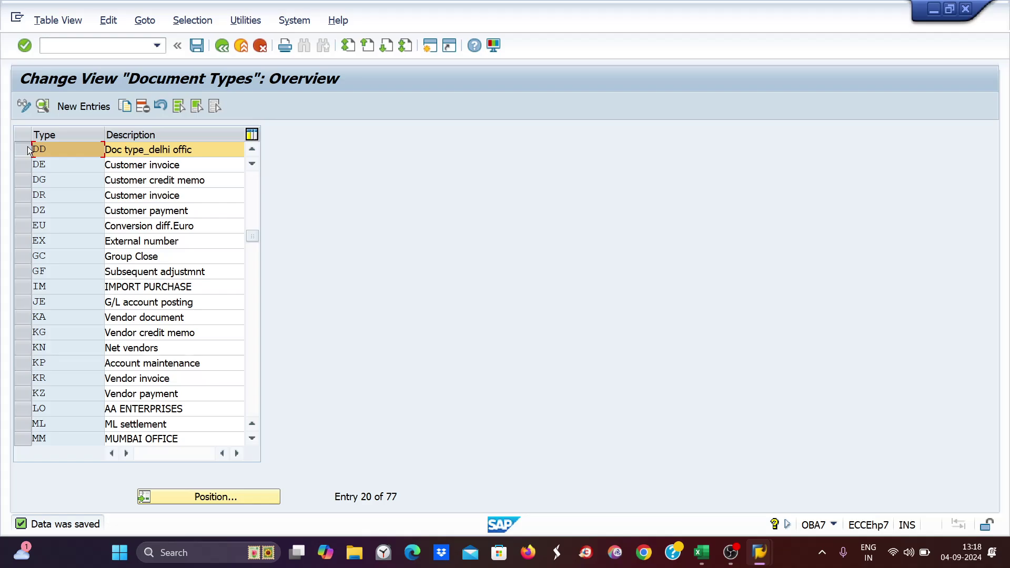
# - Add the heading DT in cell H1 of the Excel workbook
pyautogui.click(705, 555)
pyautogui.click(563, 331)
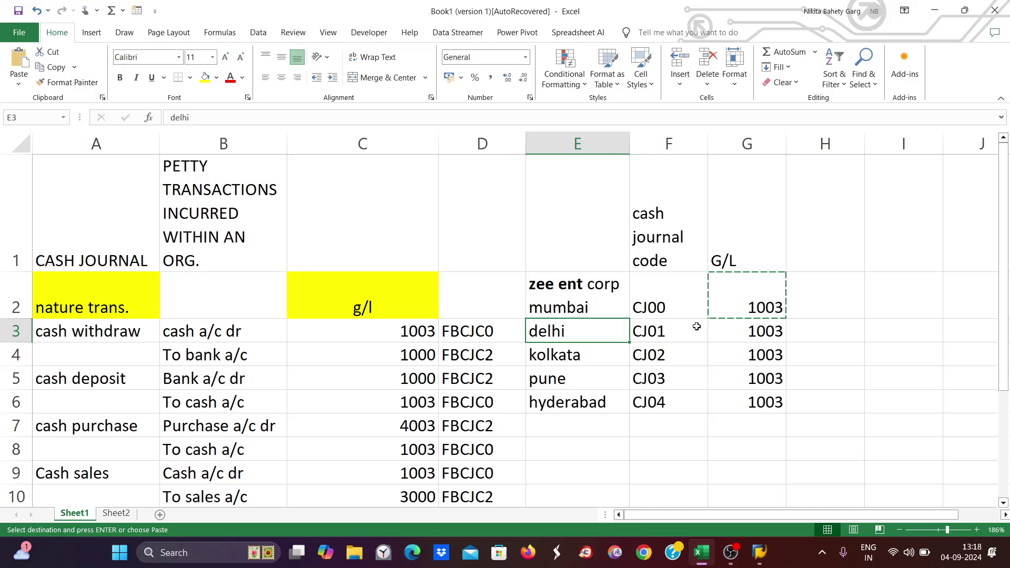
pyautogui.click(812, 332)
pyautogui.doubleClick(812, 331)
pyautogui.doubleClick(820, 251)
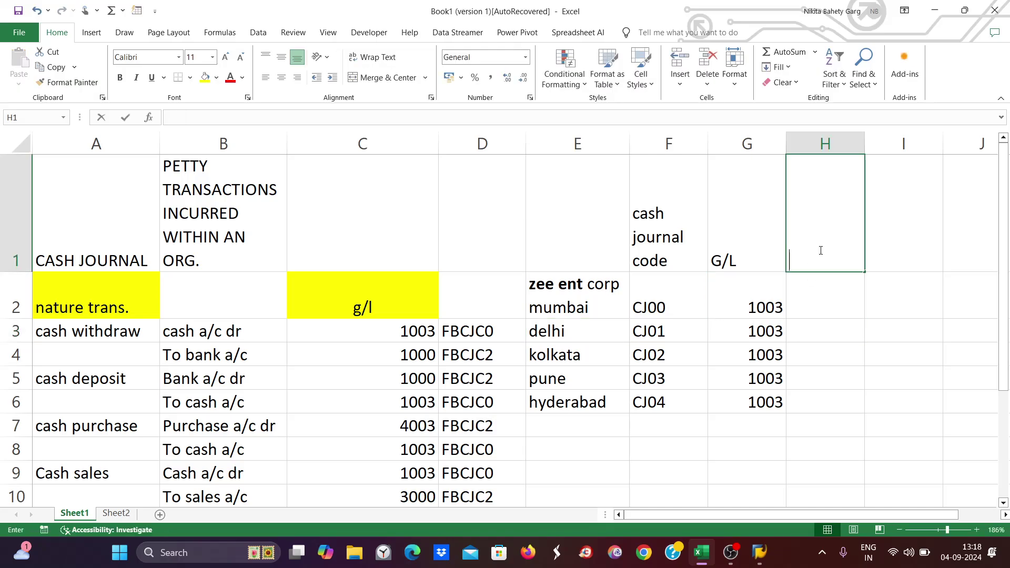
pyautogui.write('DT')
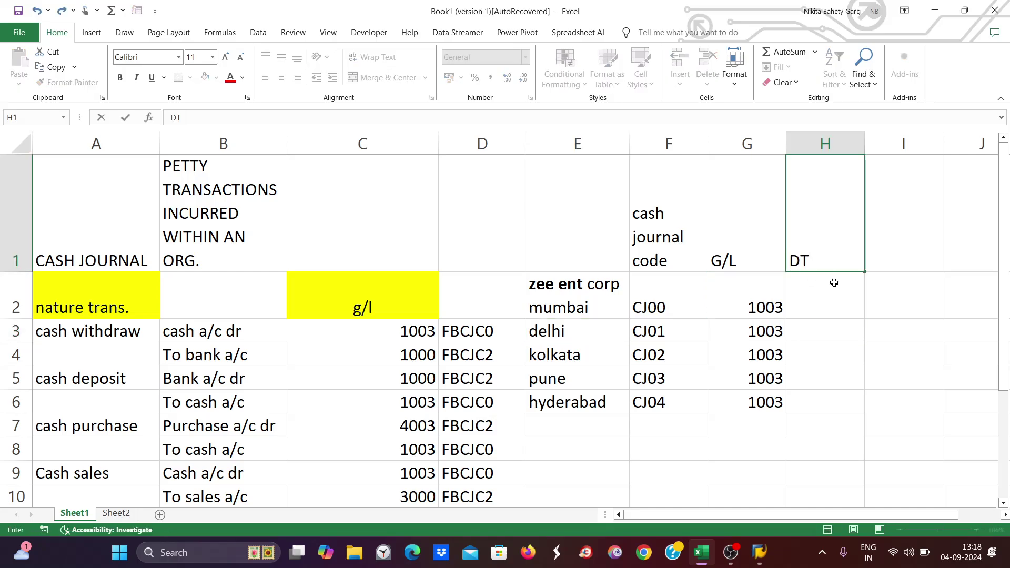
# - Enter SA, DD, KK, PP and HH in H2:H6 for the five cash journals
pyautogui.doubleClick(832, 304)
pyautogui.write('SA')
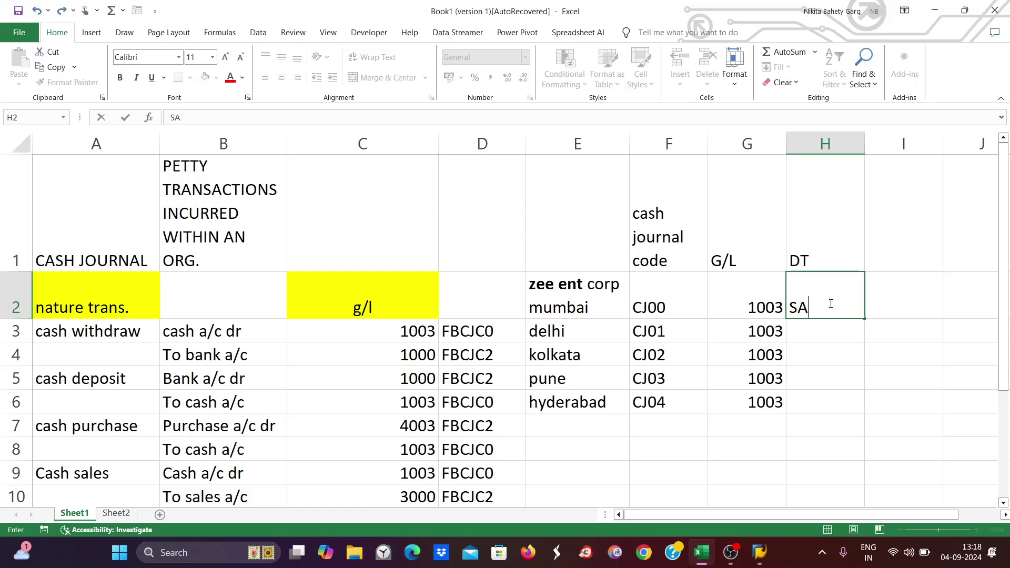
pyautogui.click(809, 329)
pyautogui.write('DD')
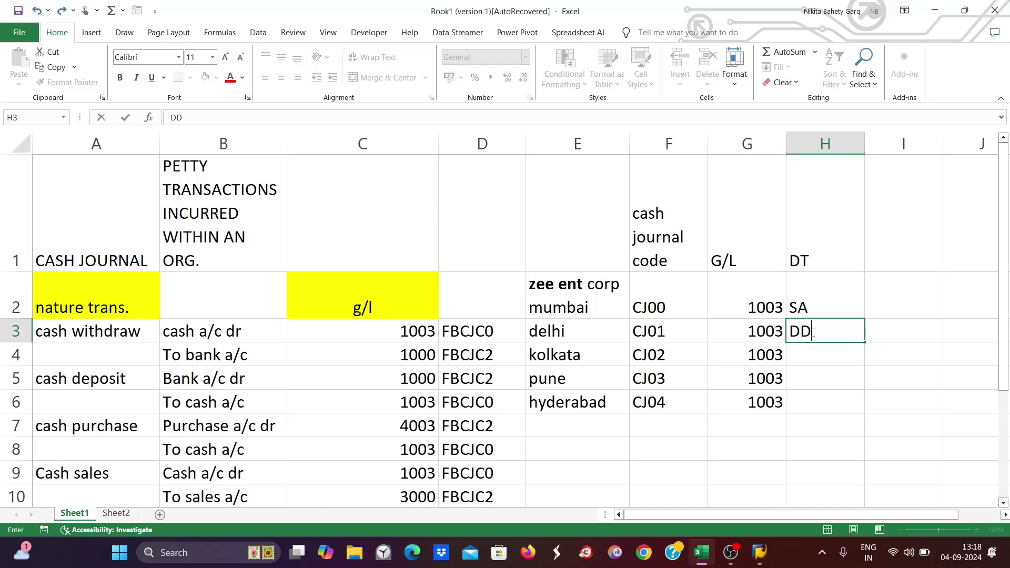
pyautogui.click(807, 355)
pyautogui.write('KK')
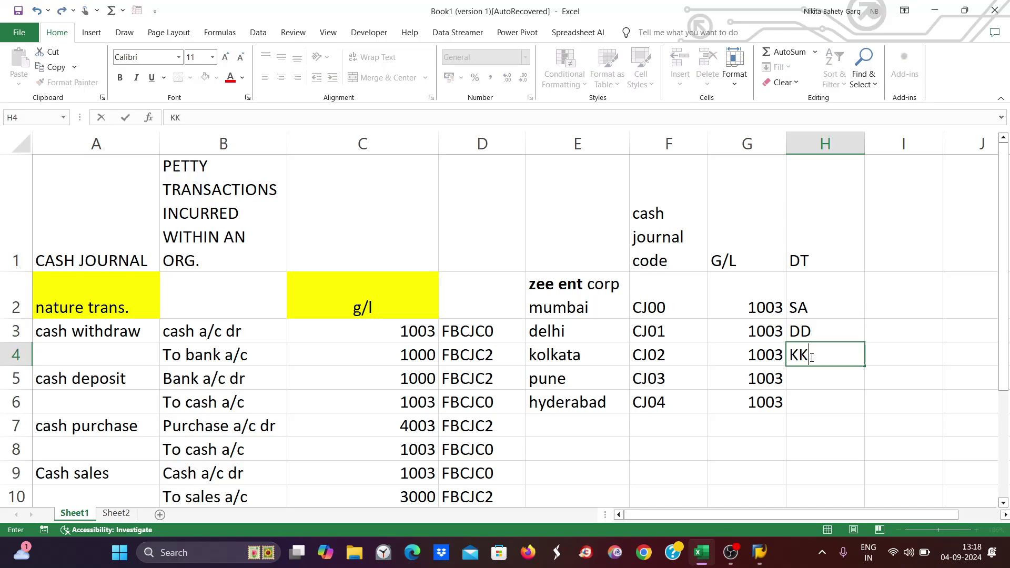
pyautogui.press('Return')
pyautogui.write('PP')
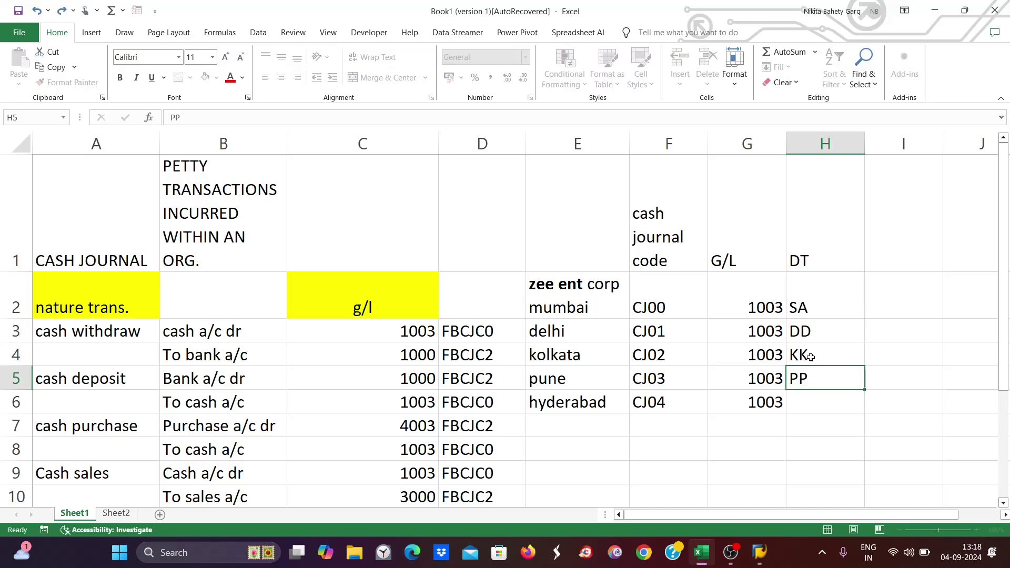
pyautogui.press('Return')
pyautogui.write('HH')
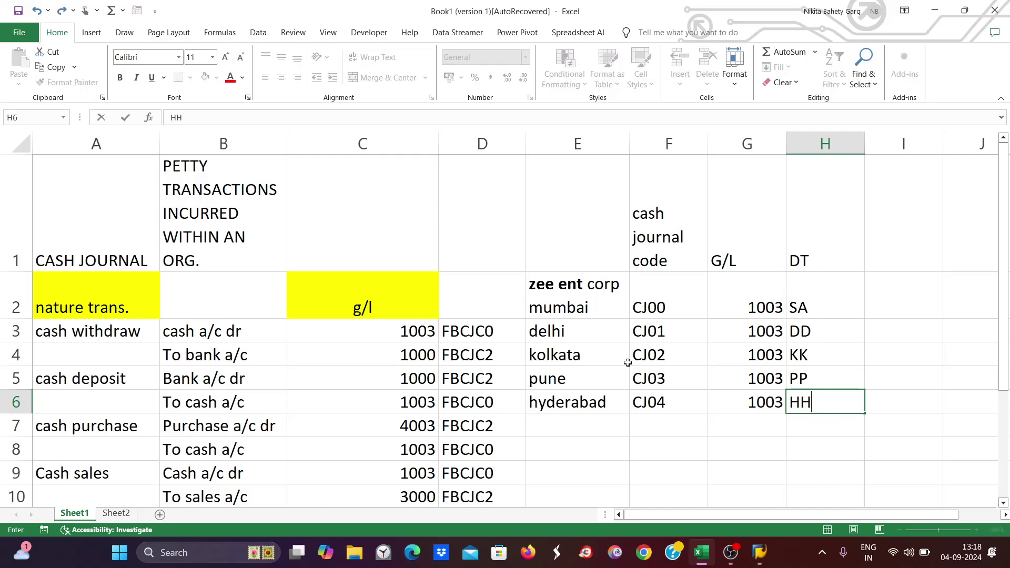
pyautogui.hotkey('alt', 'Tab')
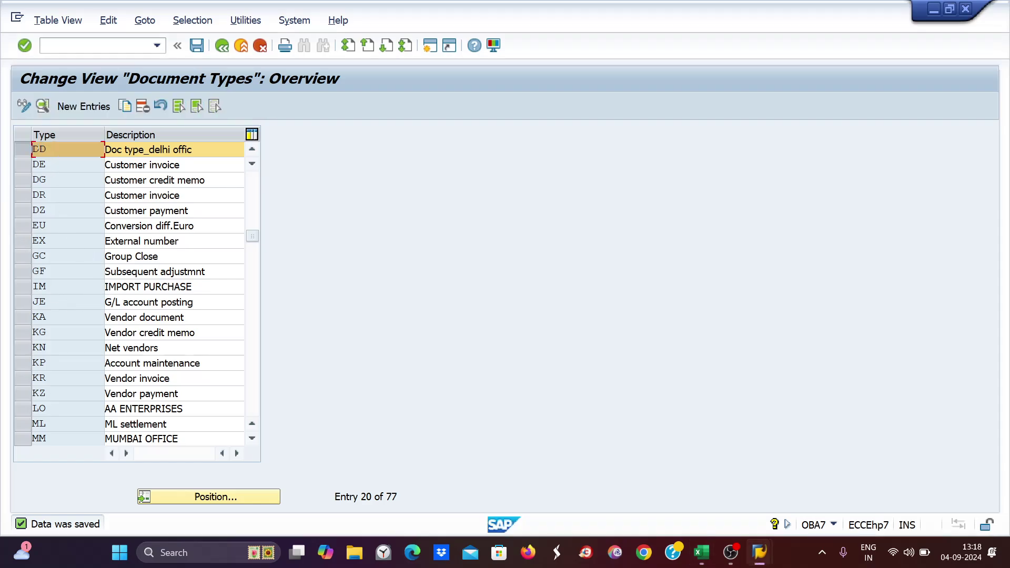
# - Copy DD as new document type KK, described 'Doc type_Kolkata', and save
pyautogui.click(22, 151)
pyautogui.click(124, 106)
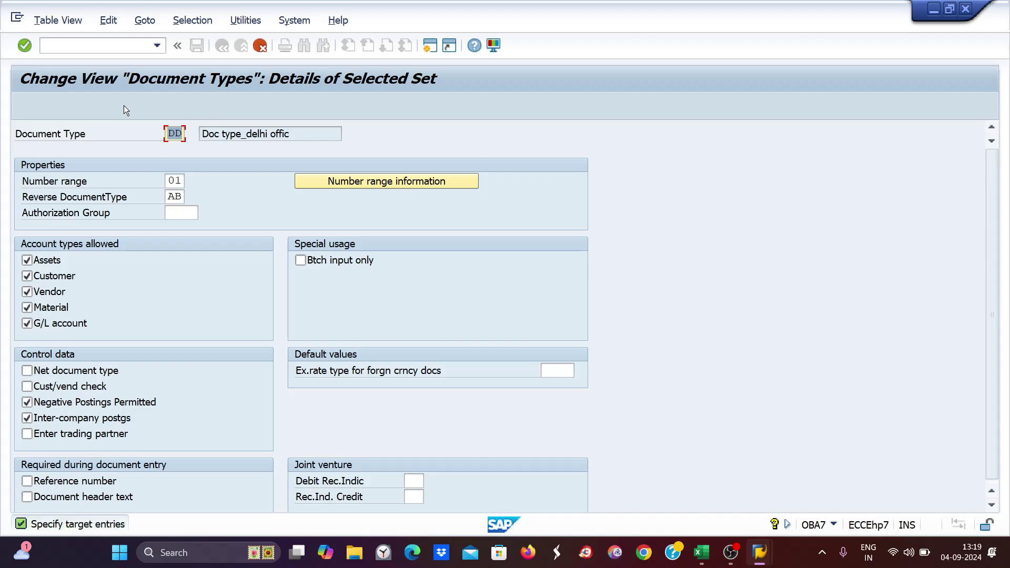
pyautogui.click(705, 553)
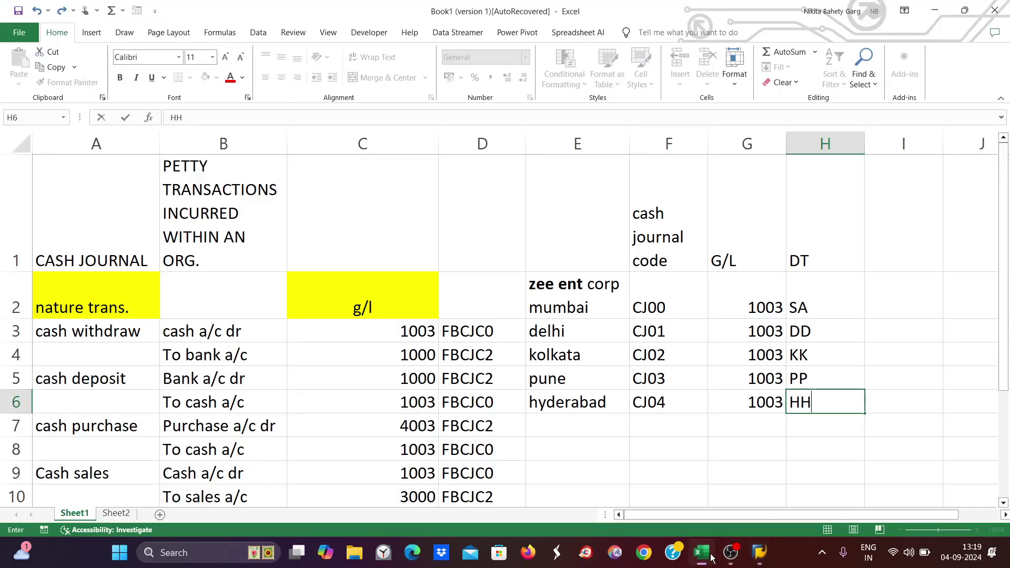
pyautogui.click(759, 552)
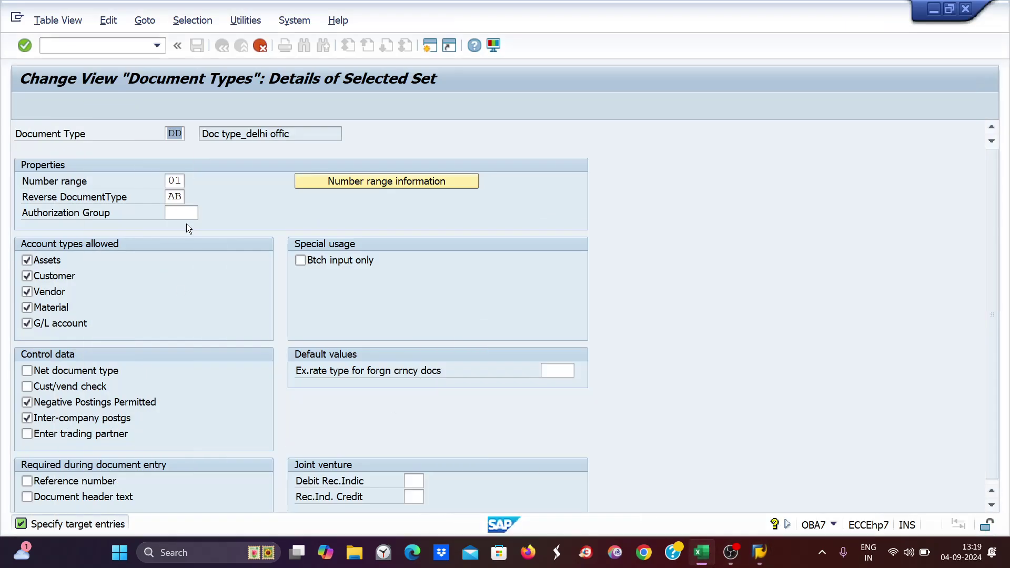
pyautogui.write('KK')
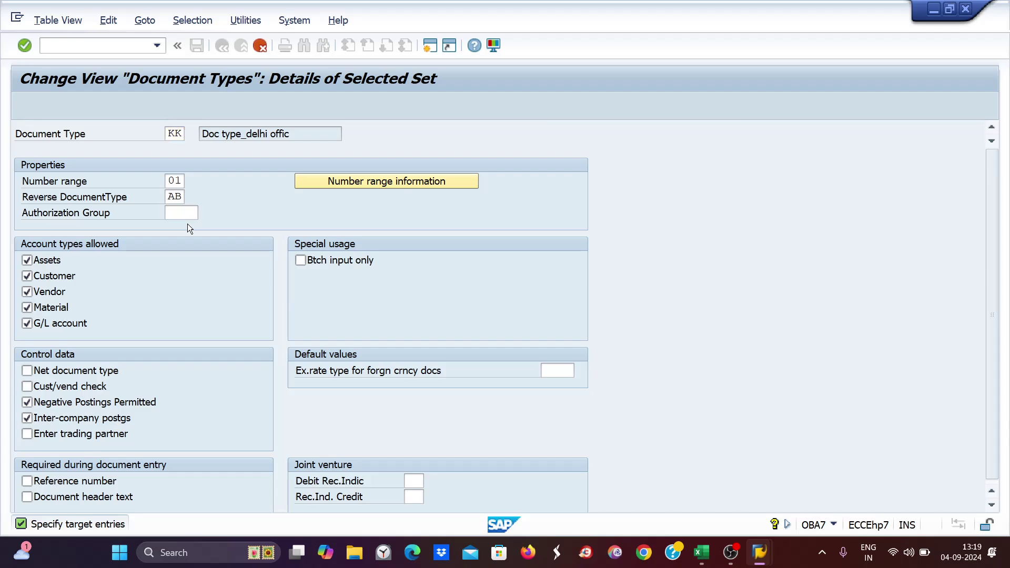
pyautogui.press('Return')
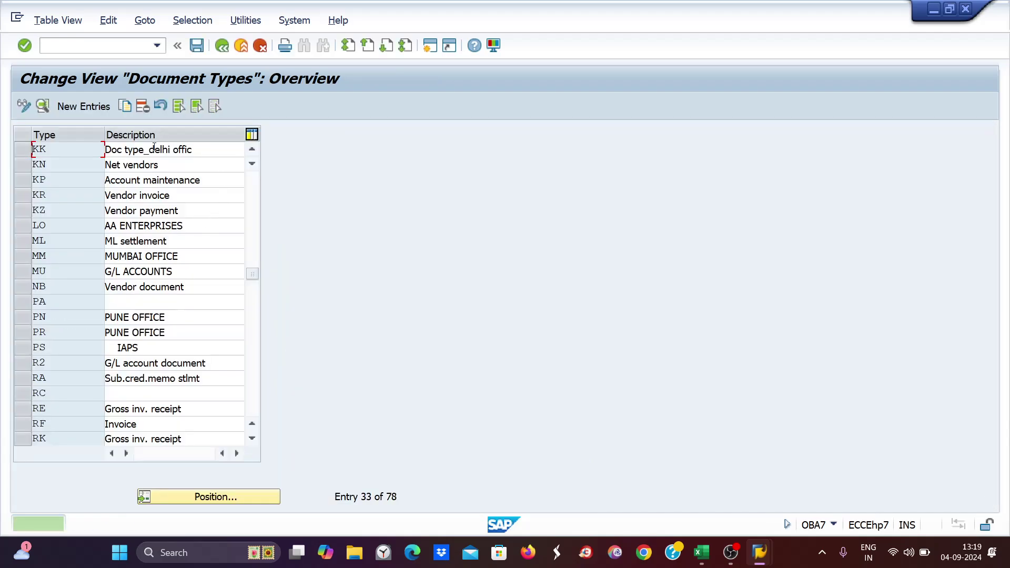
pyautogui.moveTo(149, 150); pyautogui.dragTo(194, 149)
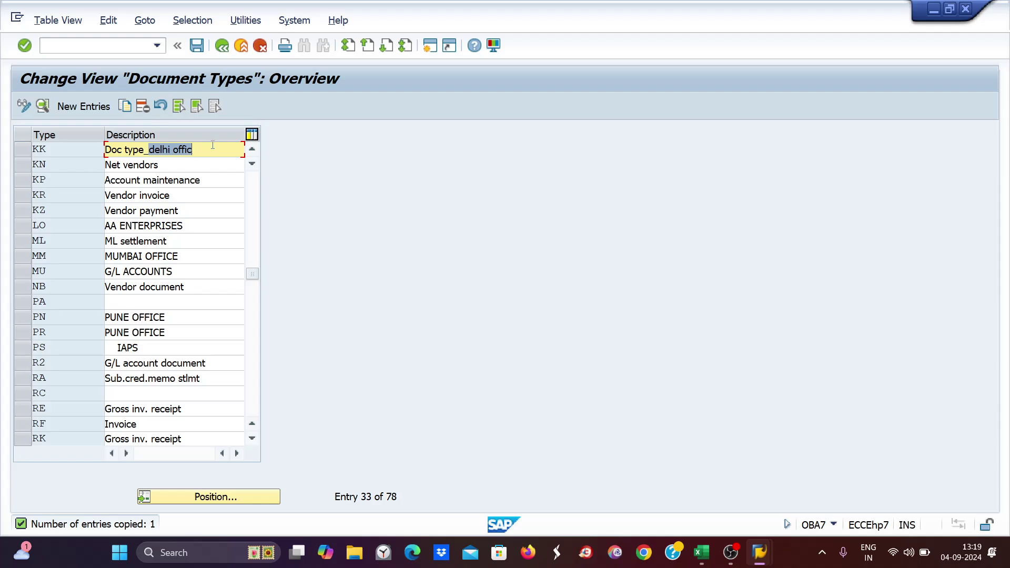
pyautogui.write('Kolkata')
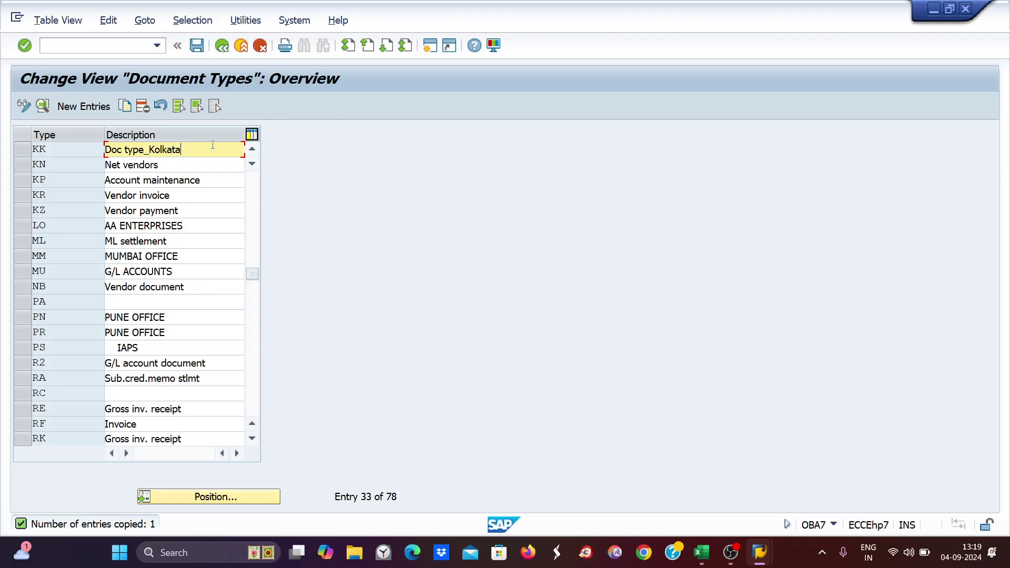
pyautogui.press('Return')
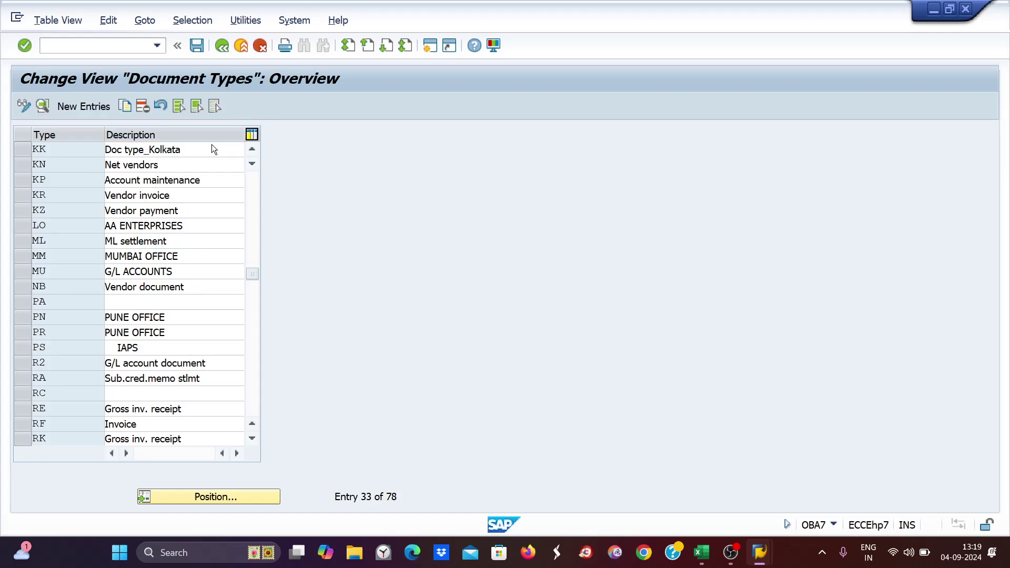
pyautogui.hotkey('ctrl', 's')
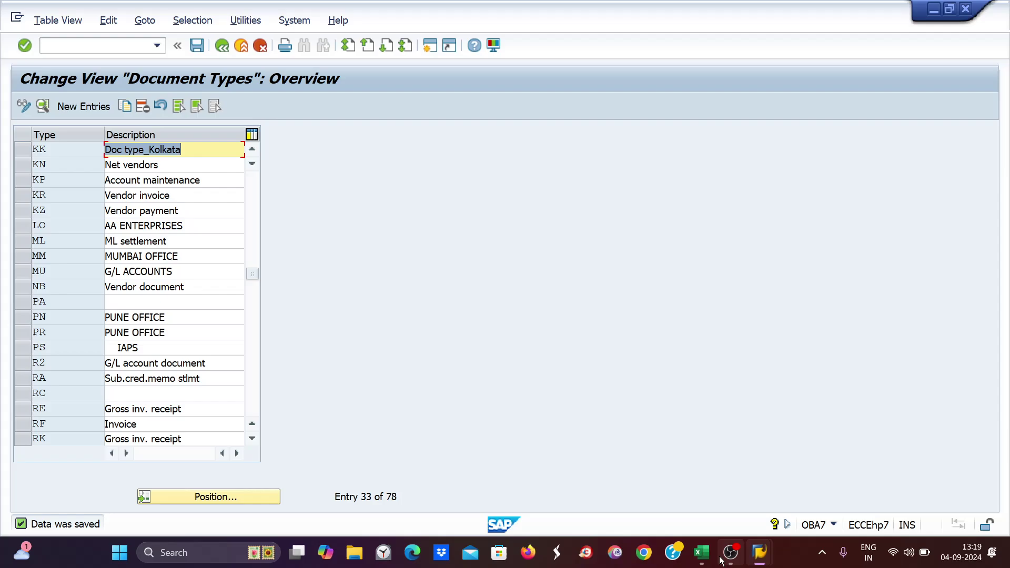
# - Copy KK as new document type PP, described 'Doc type_pune', and save
pyautogui.click(703, 553)
pyautogui.click(703, 553)
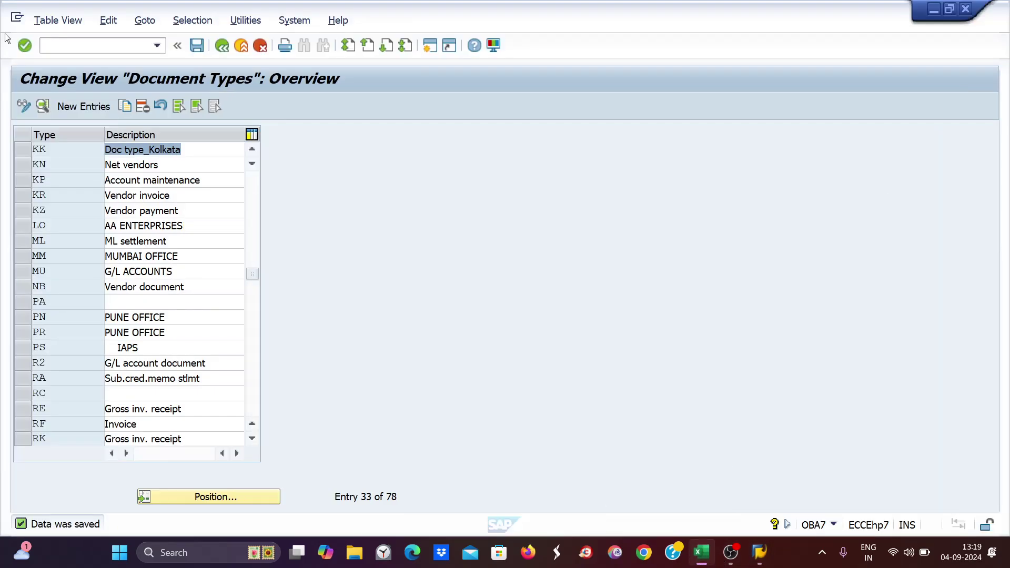
pyautogui.click(21, 150)
pyautogui.click(127, 106)
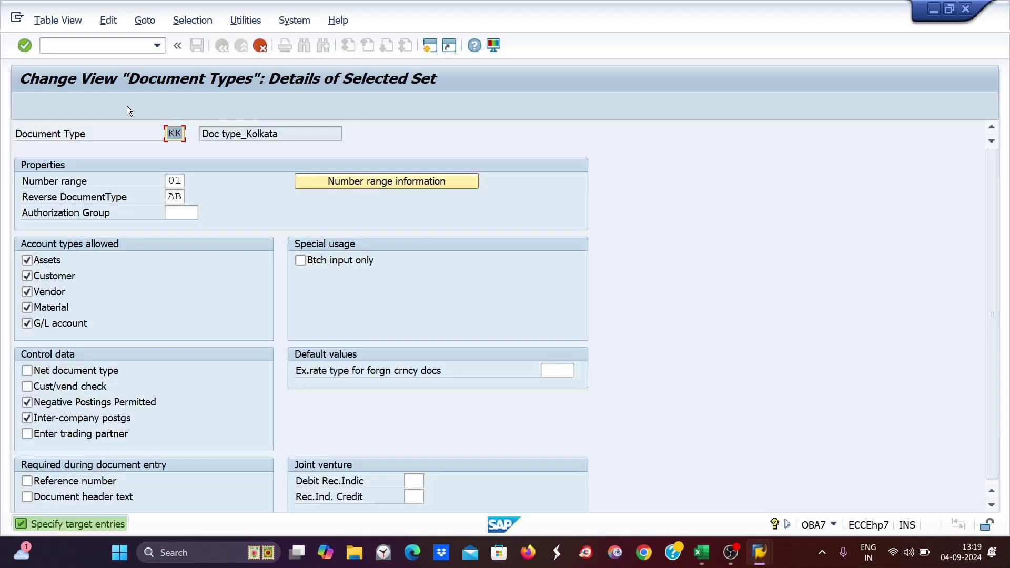
pyautogui.write('pp')
pyautogui.press('Return')
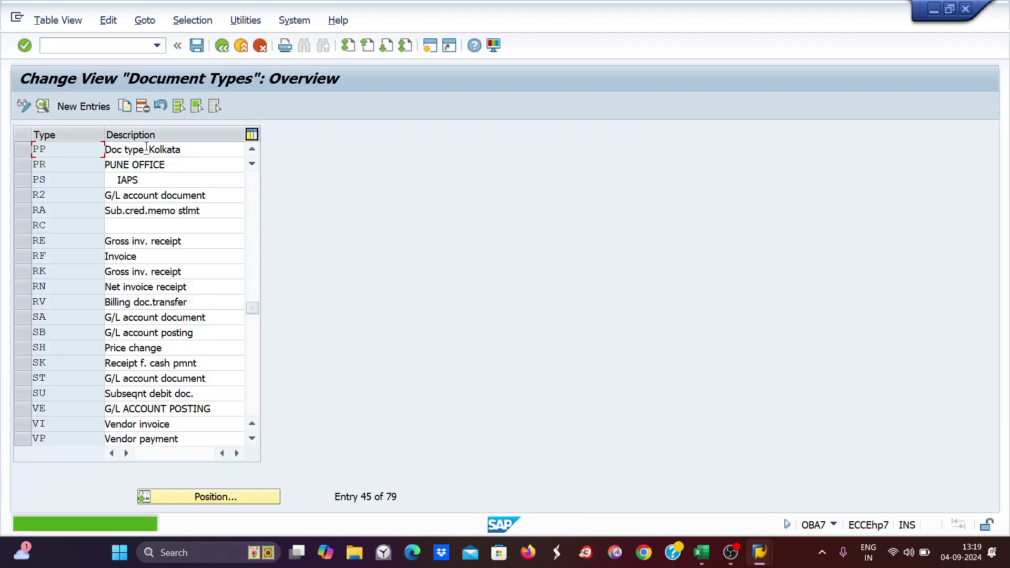
pyautogui.click(146, 149)
pyautogui.moveTo(146, 149); pyautogui.dragTo(230, 158)
pyautogui.write('pune')
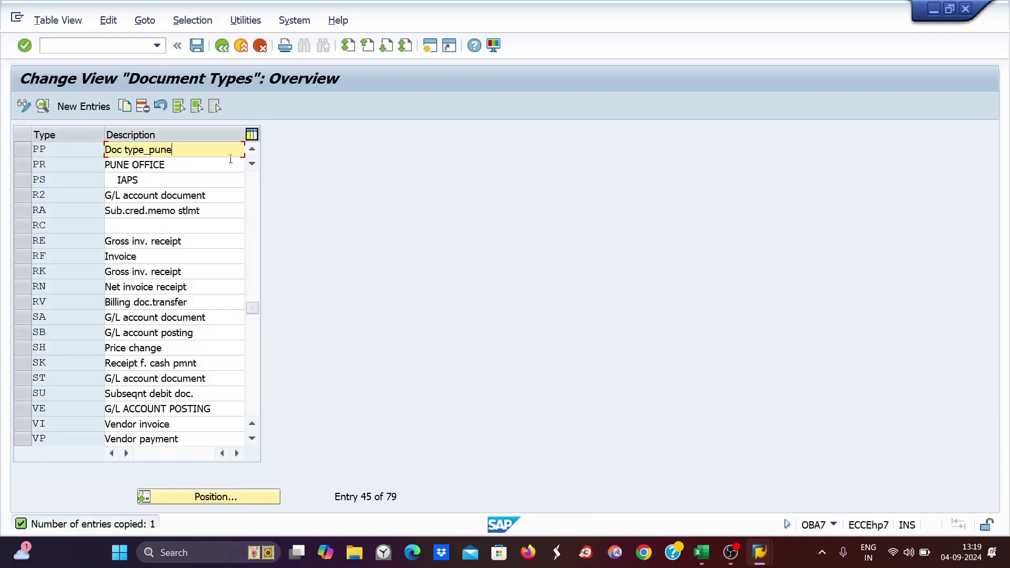
pyautogui.press('Return')
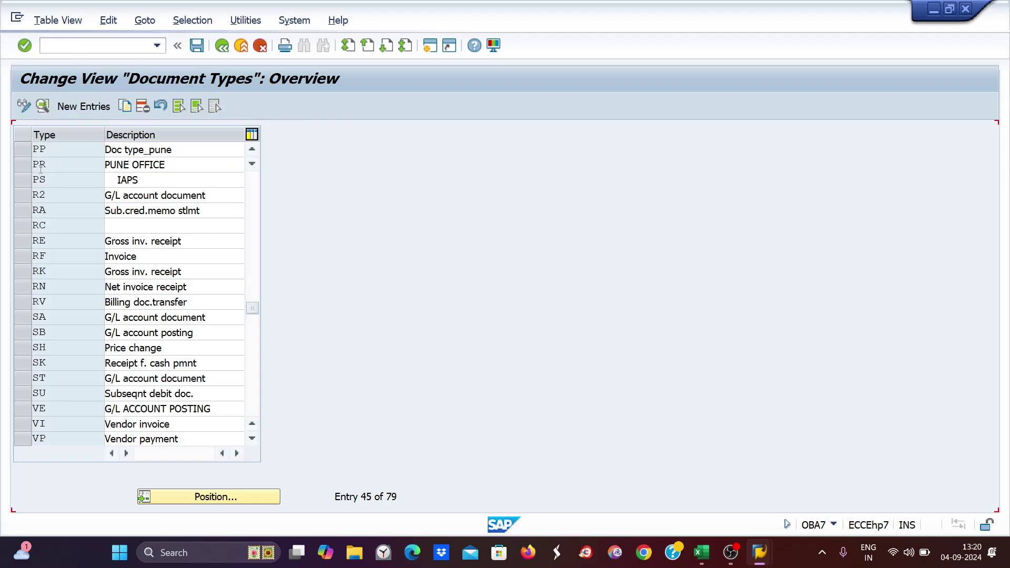
pyautogui.hotkey('ctrl', 's')
pyautogui.click(22, 149)
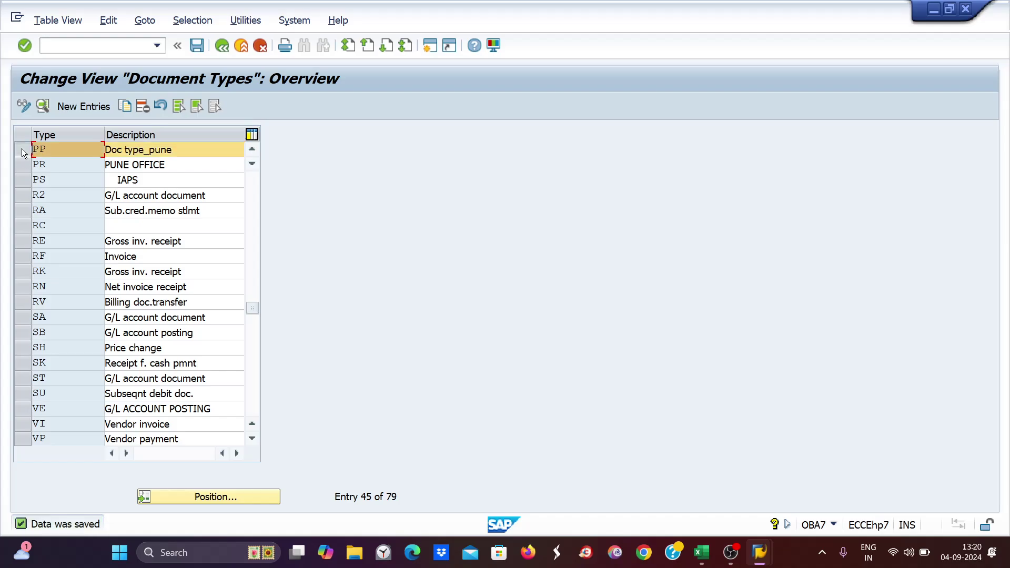
# - Copy PP as HH, change its description to 'Doc type_Hyderabad', and save
pyautogui.click(123, 105)
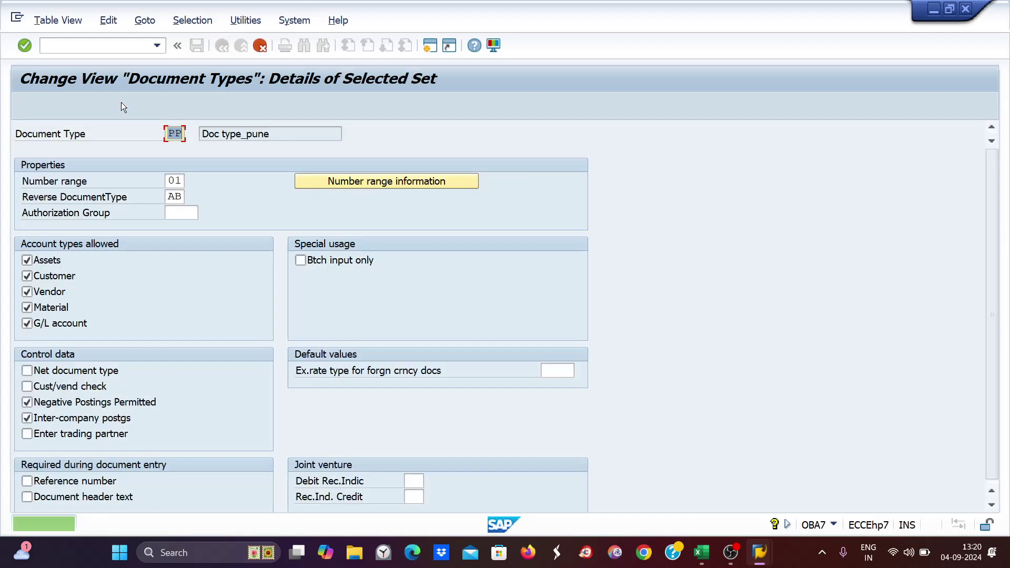
pyautogui.write('hh')
pyautogui.press('BackSpace')
pyautogui.press('BackSpace')
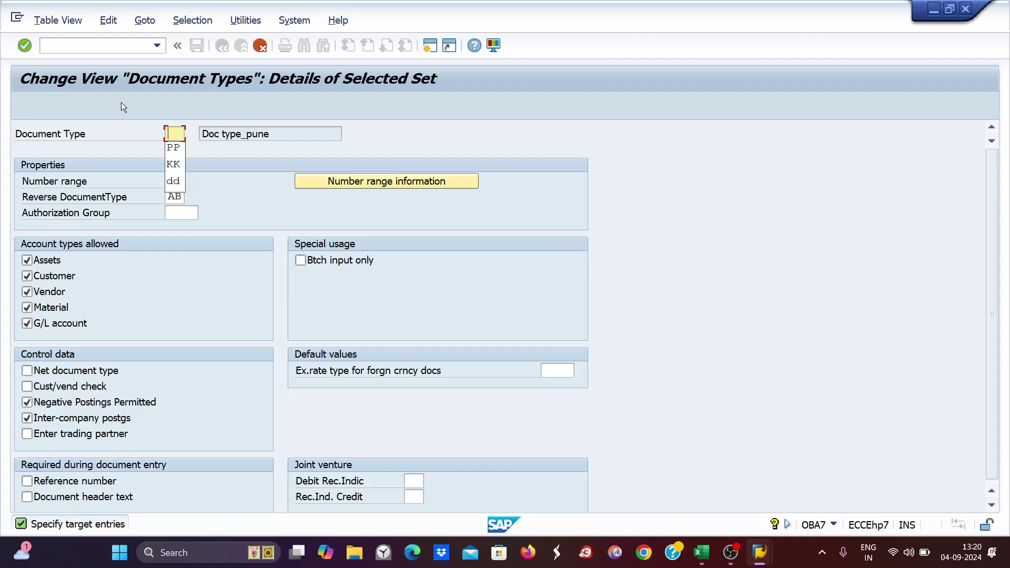
pyautogui.write('HH')
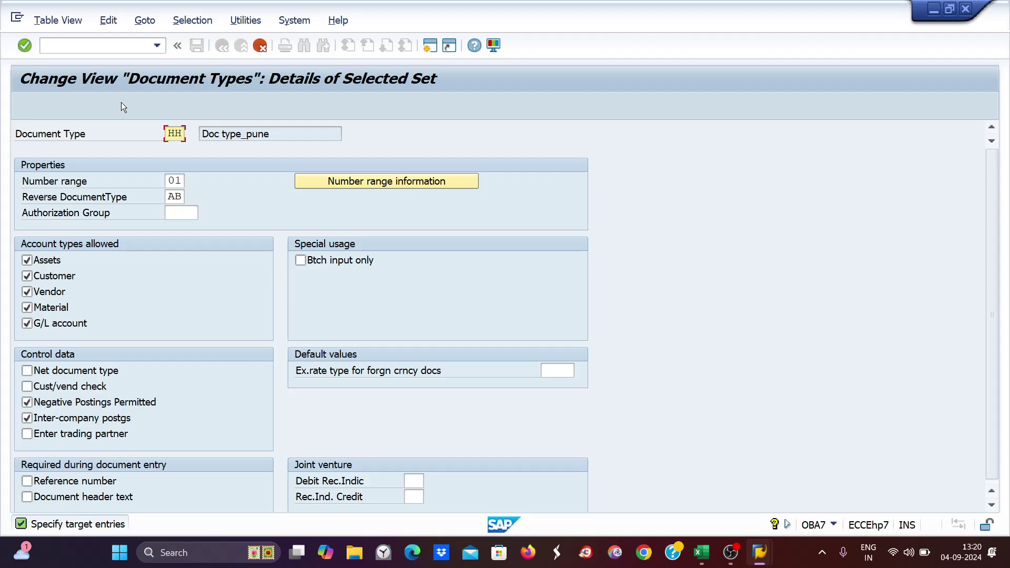
pyautogui.press('Return')
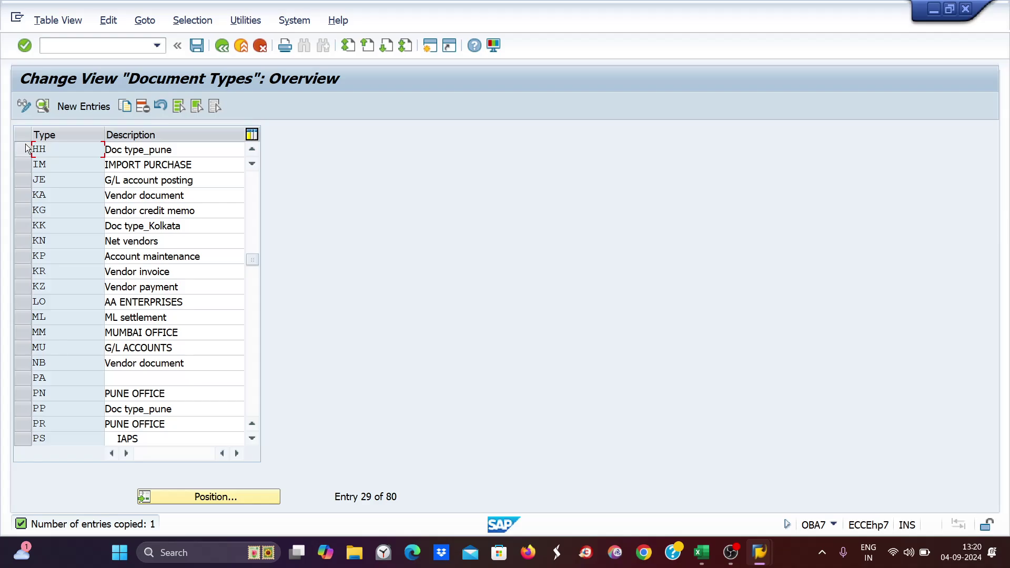
pyautogui.doubleClick(152, 153)
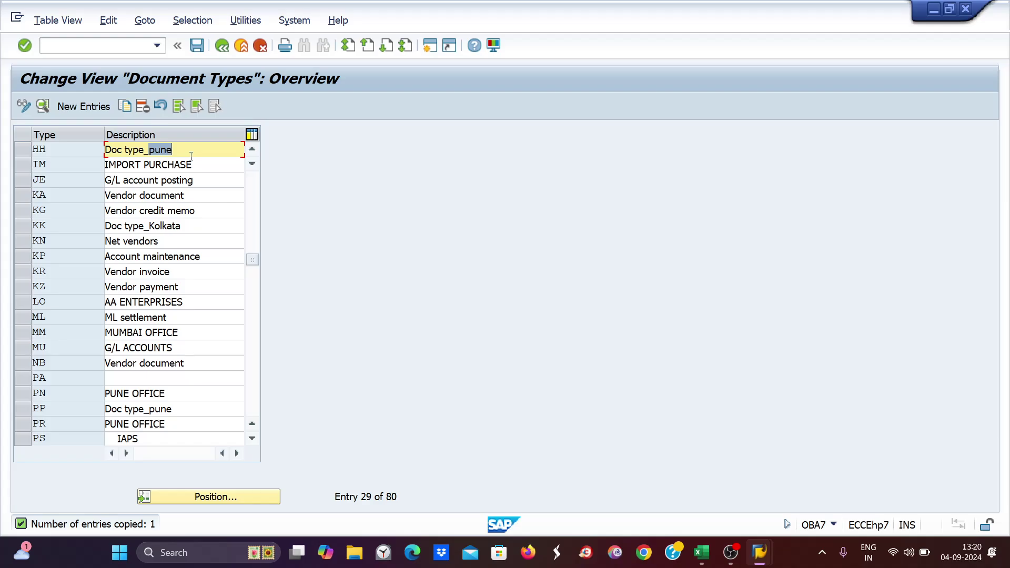
pyautogui.write('Hyderan')
pyautogui.press('BackSpace')
pyautogui.write('bad')
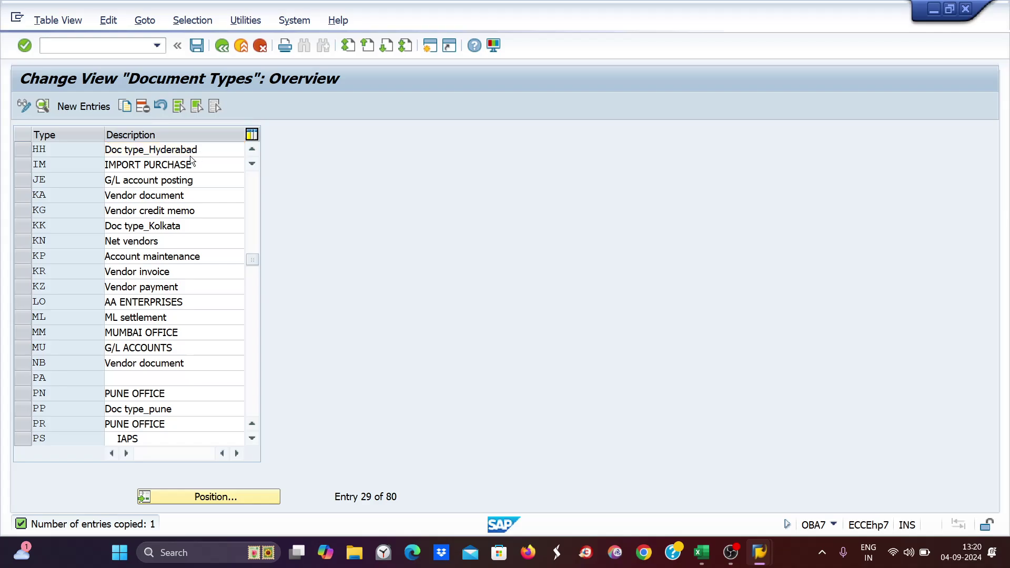
pyautogui.press('Return')
pyautogui.hotkey('ctrl', 's')
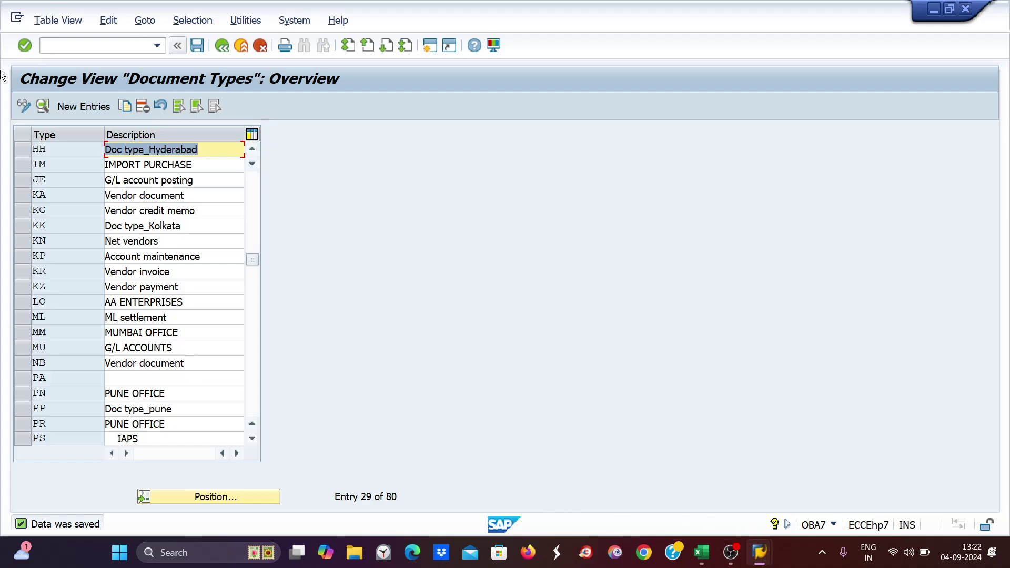
pyautogui.click(57, 47)
# - Open FBCJC0 and position the cash journal table on company code ZE89
pyautogui.write('/')
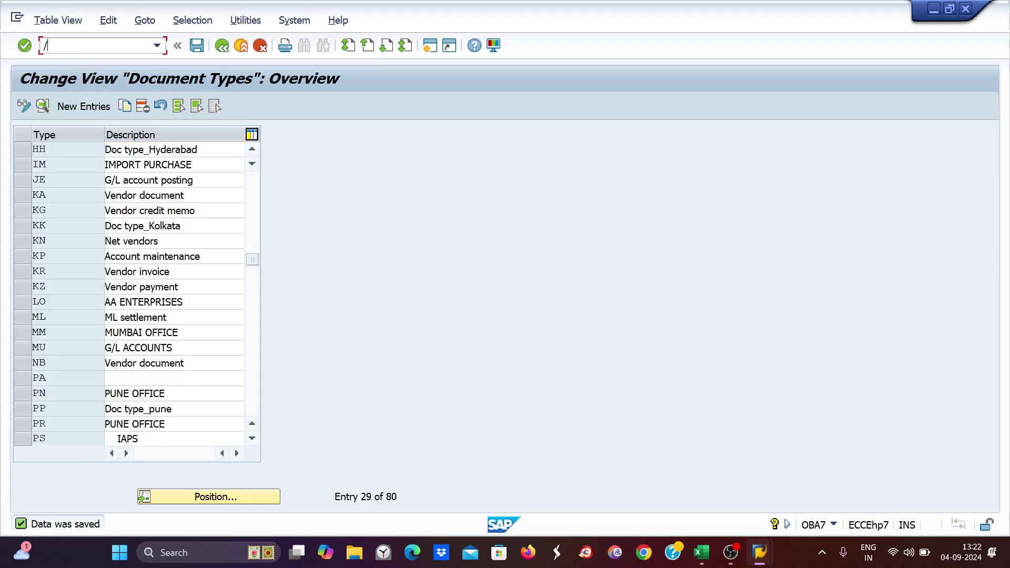
pyautogui.write('nfbcjc0')
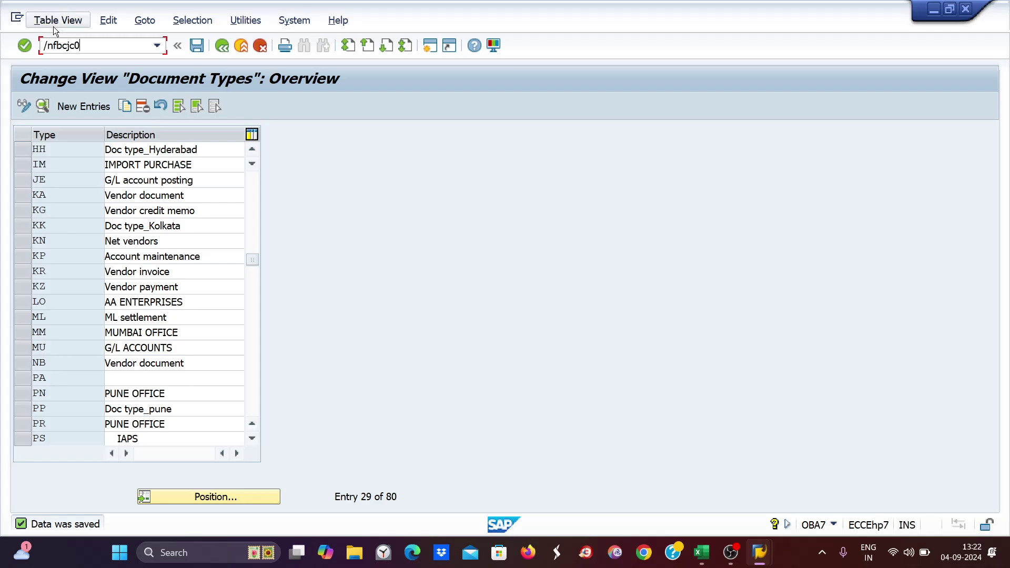
pyautogui.press('Return')
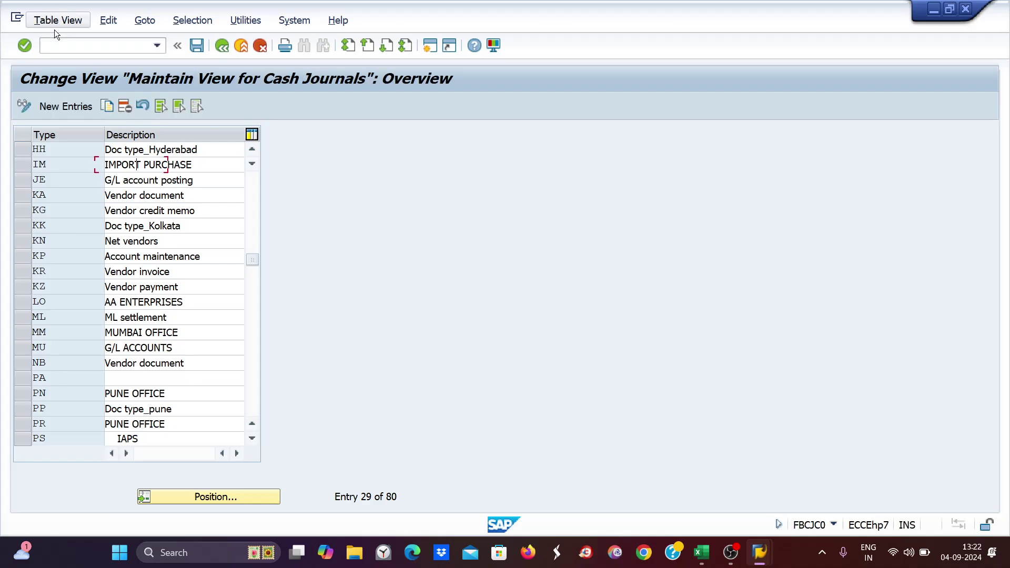
pyautogui.click(214, 497)
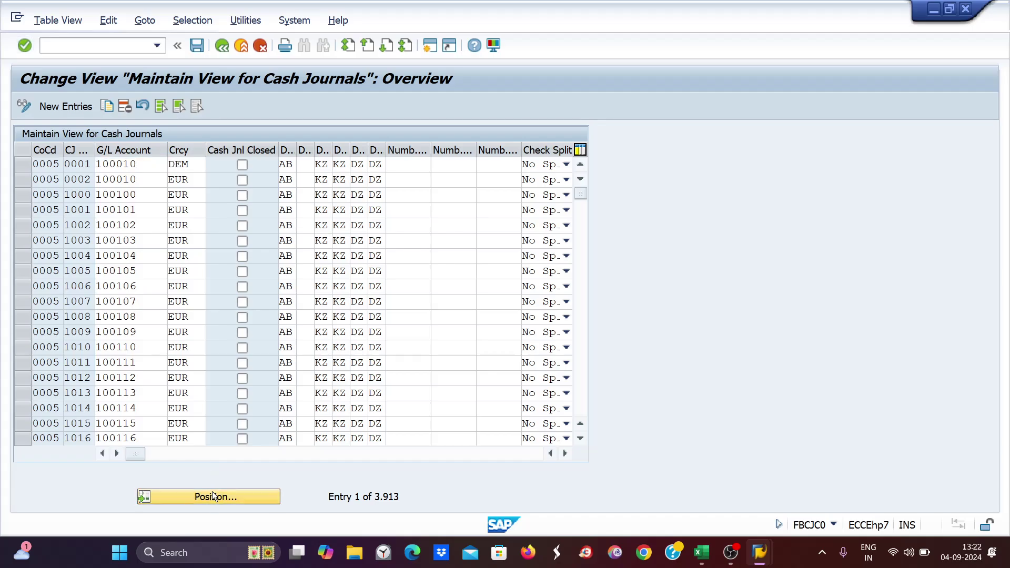
pyautogui.write('ze89')
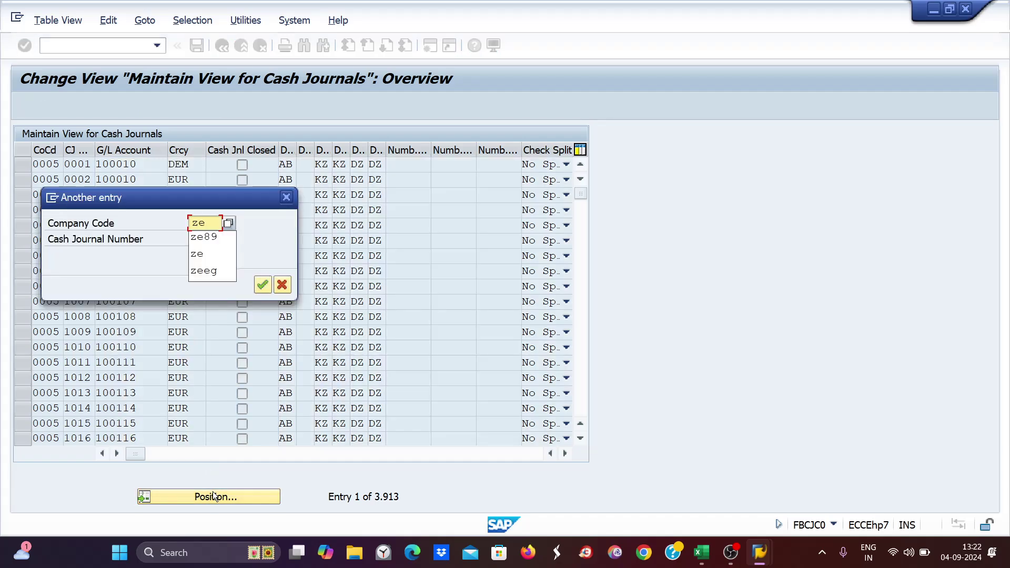
pyautogui.press('Return')
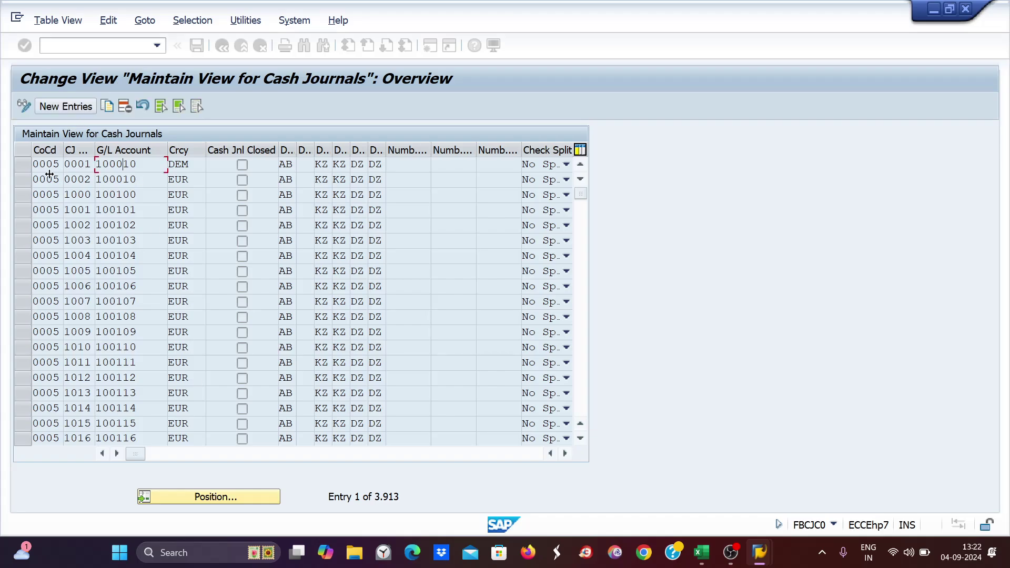
# - Set CJ01–CJ04 document types to DD, KK, PP and HH and save under the customizing request
pyautogui.doubleClick(282, 180)
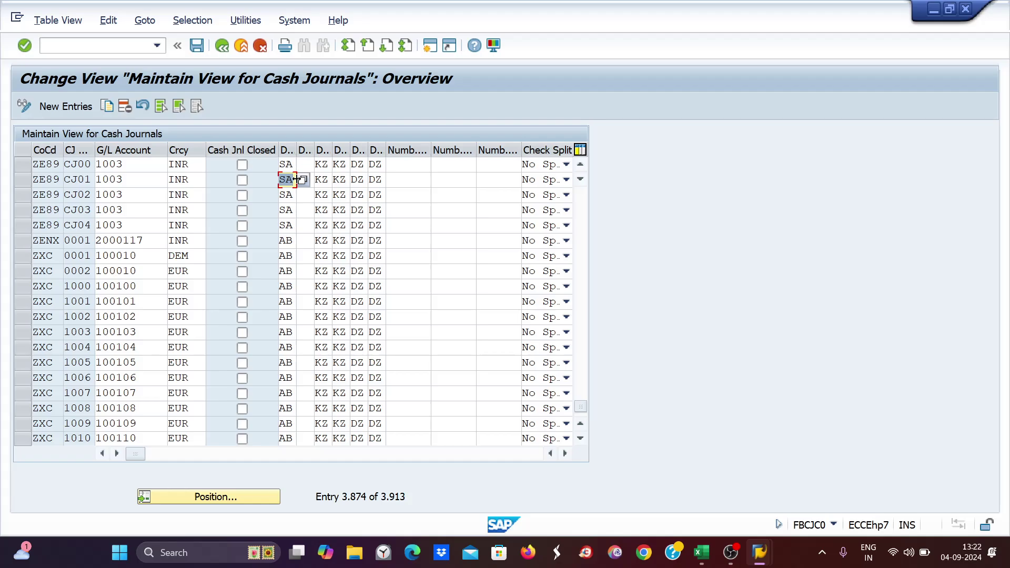
pyautogui.write('dd')
pyautogui.doubleClick(286, 195)
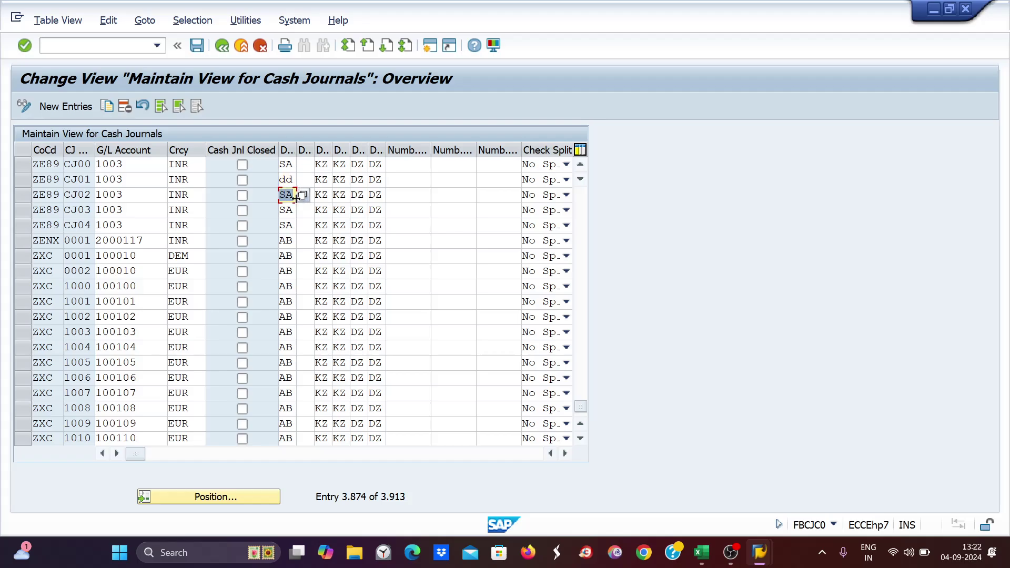
pyautogui.click(708, 559)
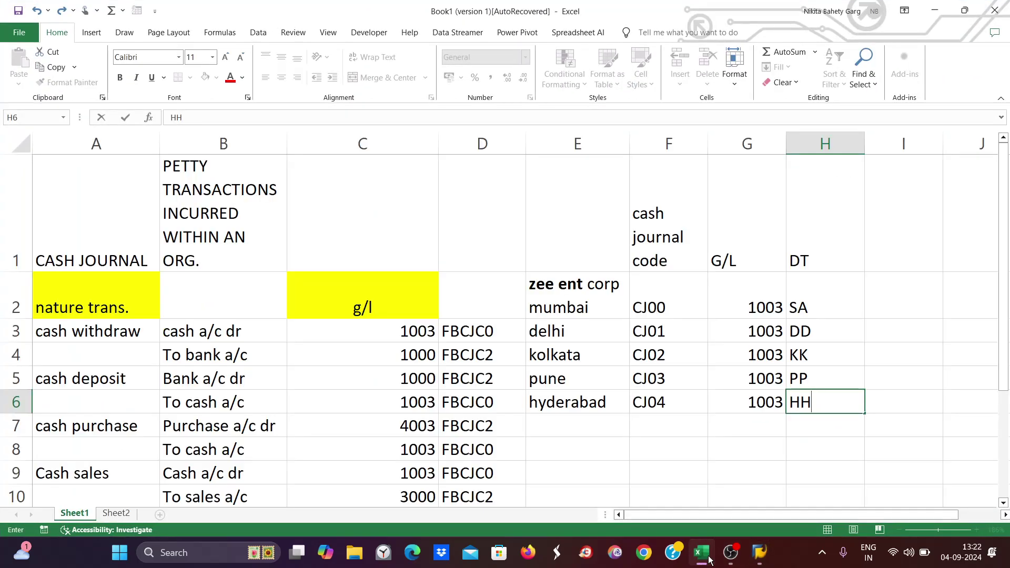
pyautogui.click(709, 559)
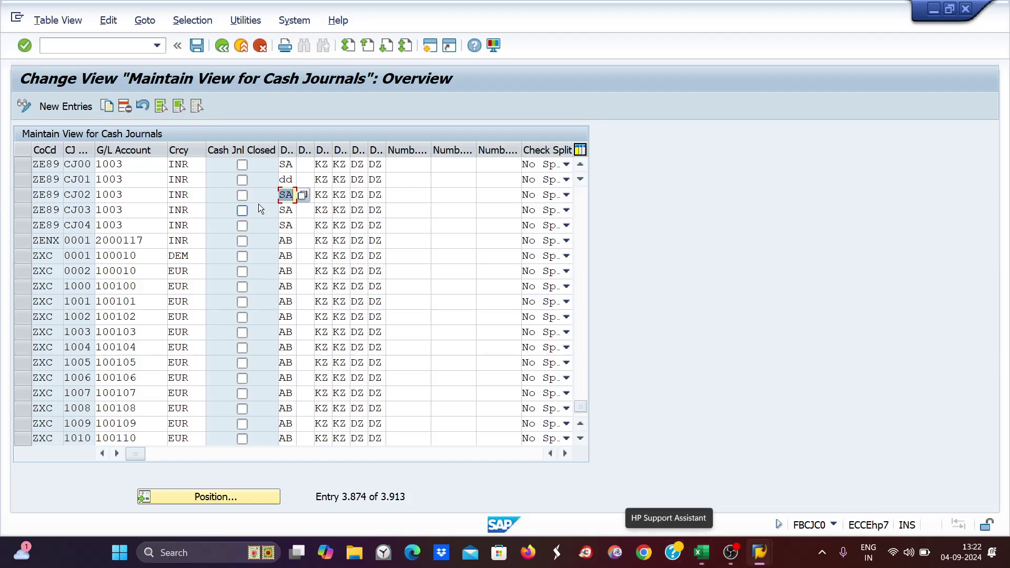
pyautogui.write('kk')
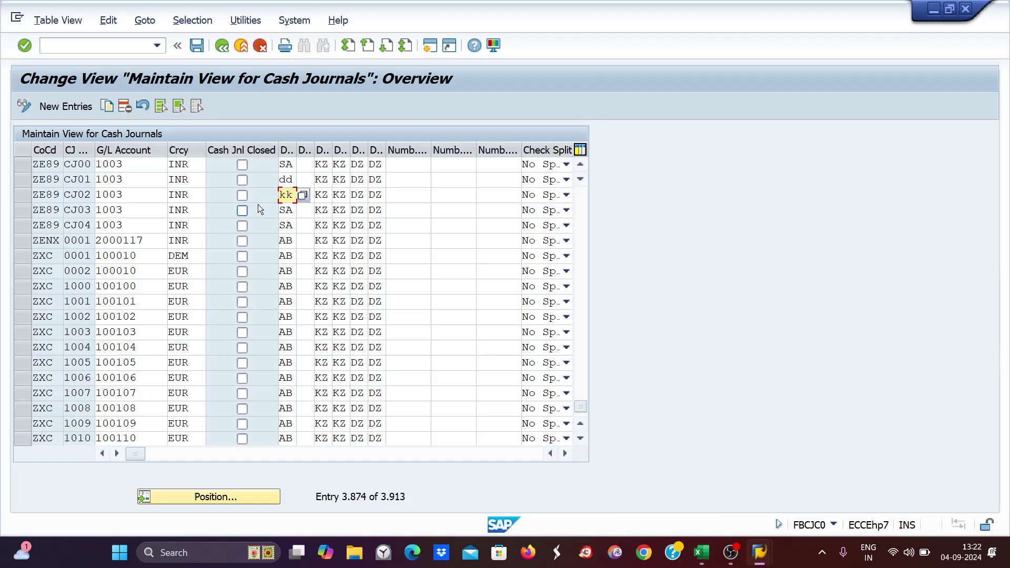
pyautogui.doubleClick(286, 210)
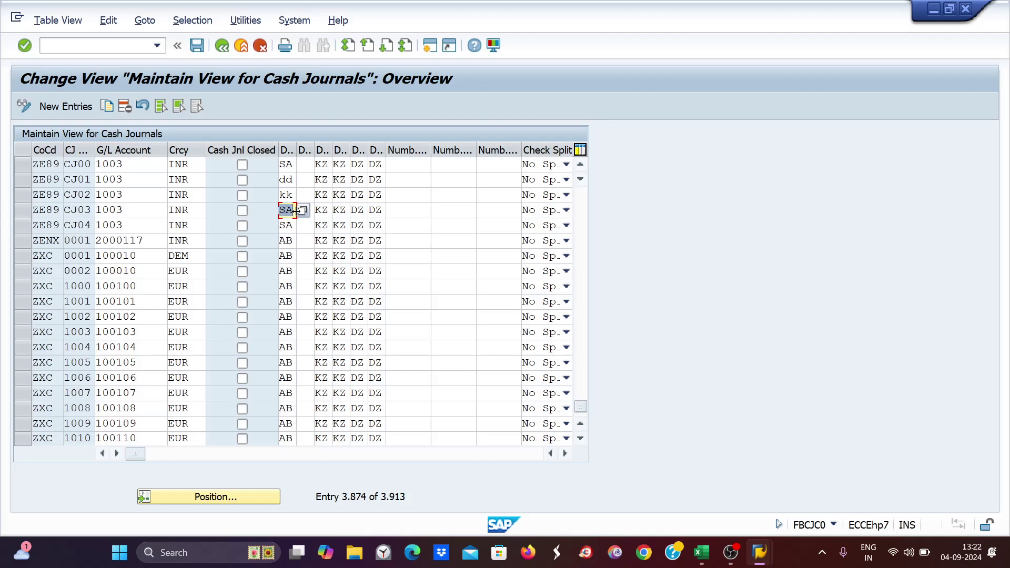
pyautogui.write('pp')
pyautogui.press('Down')
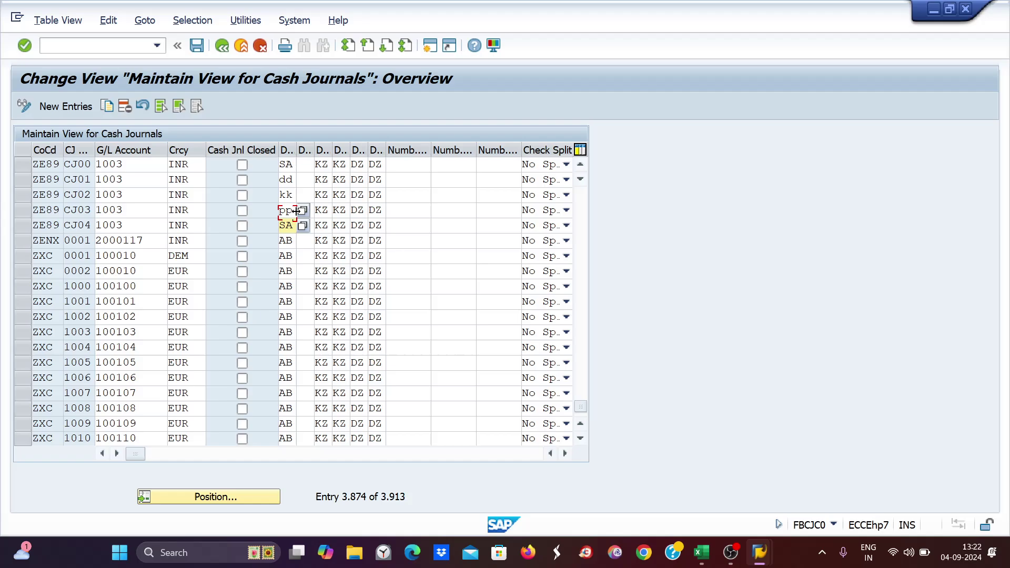
pyautogui.press('BackSpace')
pyautogui.press('BackSpace')
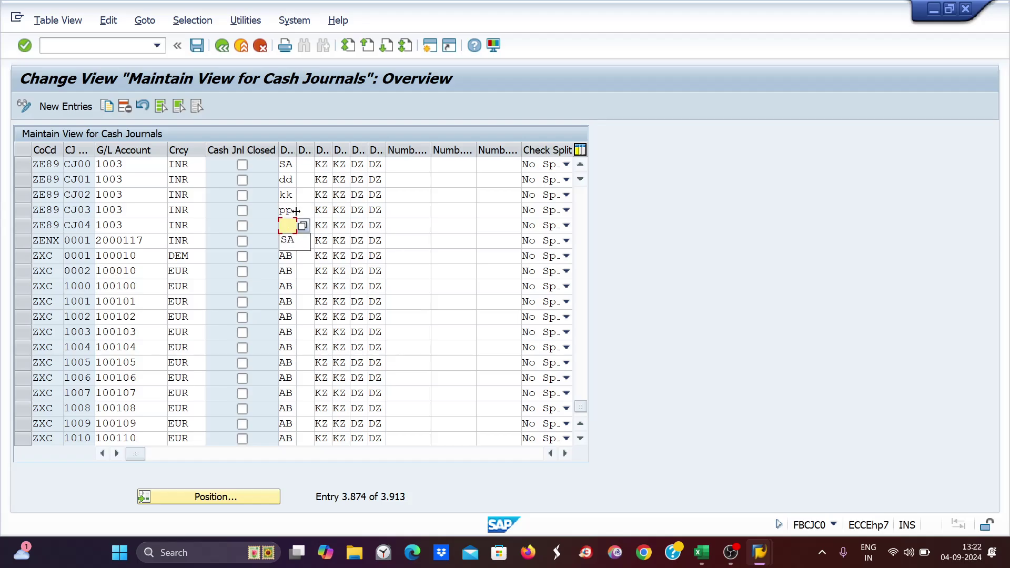
pyautogui.write('hh')
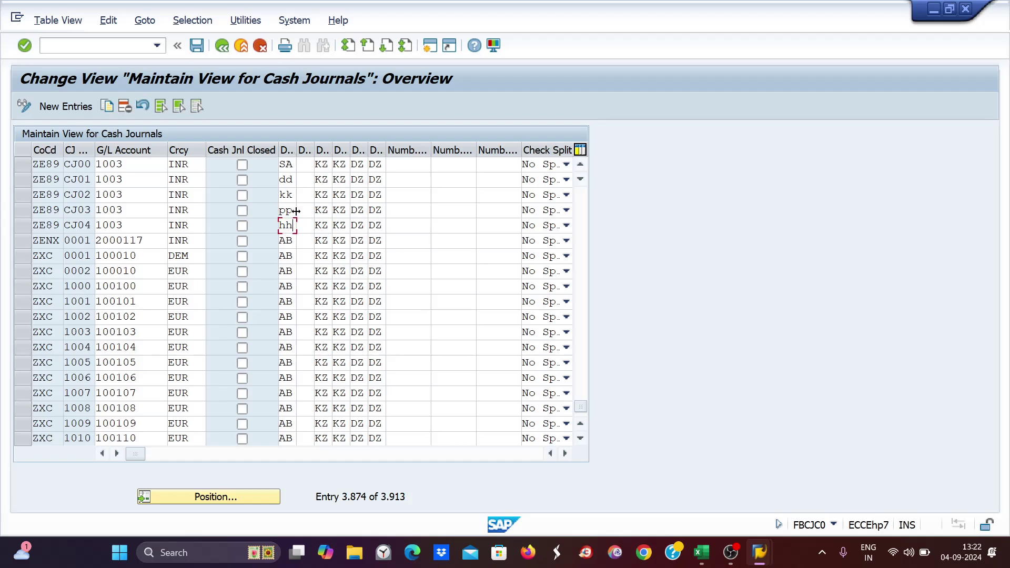
pyautogui.press('Return')
pyautogui.hotkey('ctrl', 's')
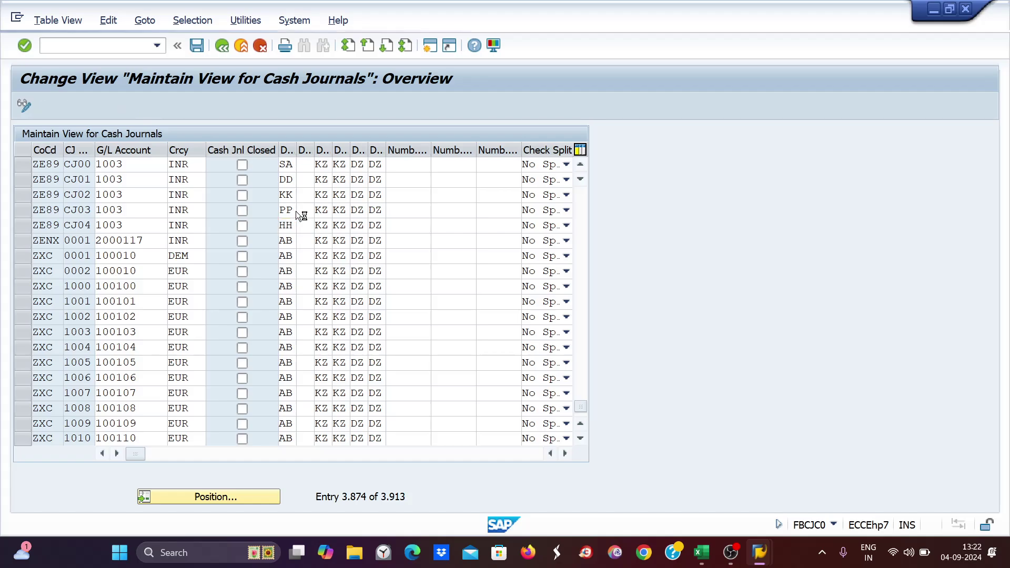
pyautogui.press('Return')
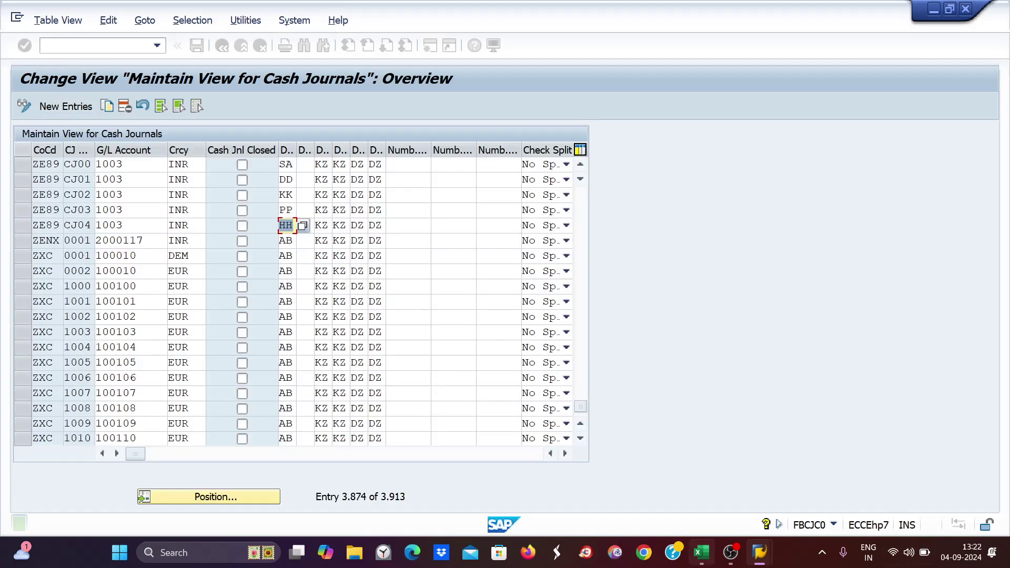
# - Bring the G/L account line item window forward and scroll down its list
pyautogui.moveTo(761, 556)
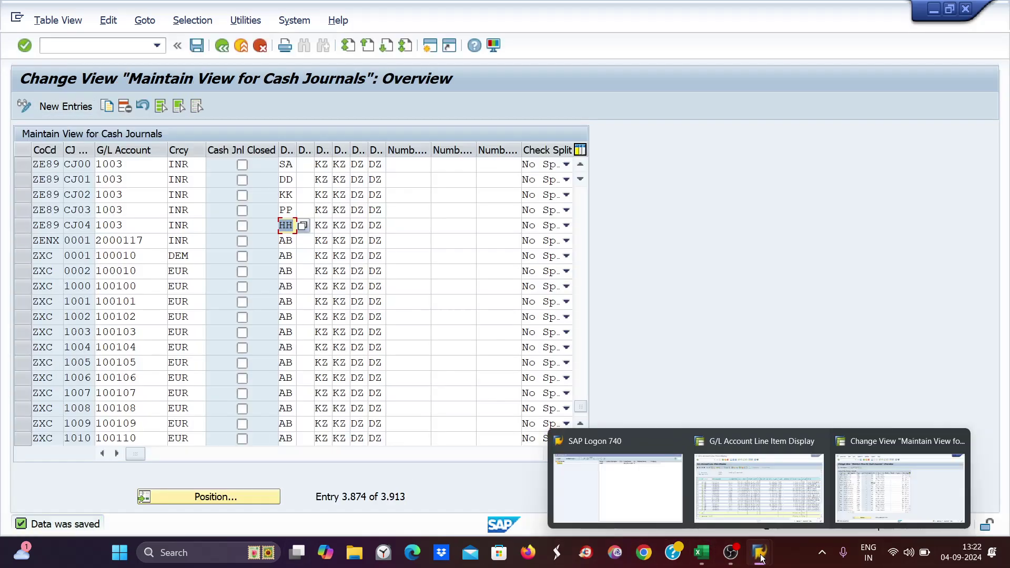
pyautogui.click(765, 512)
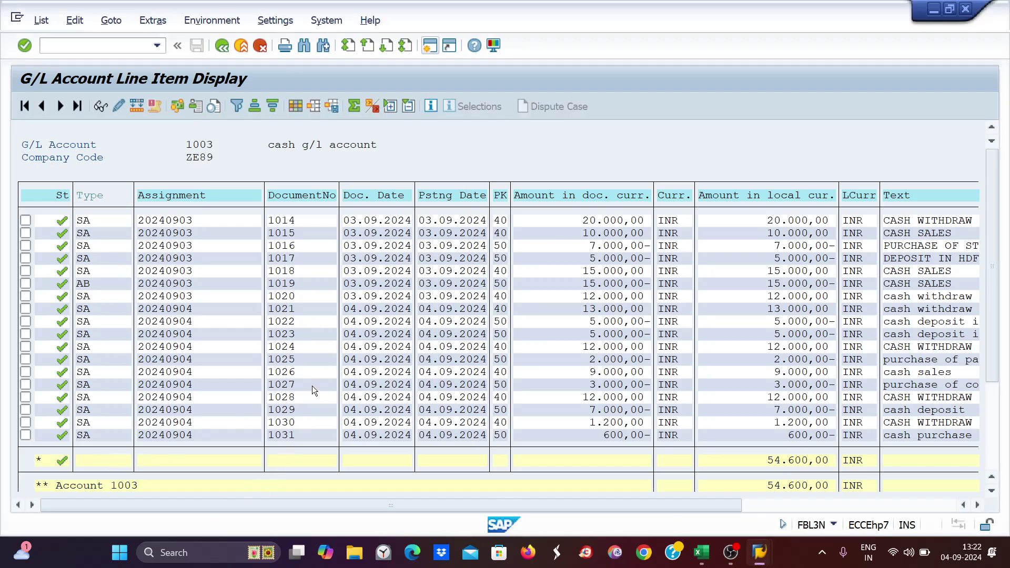
pyautogui.scroll(-2, 312, 386)
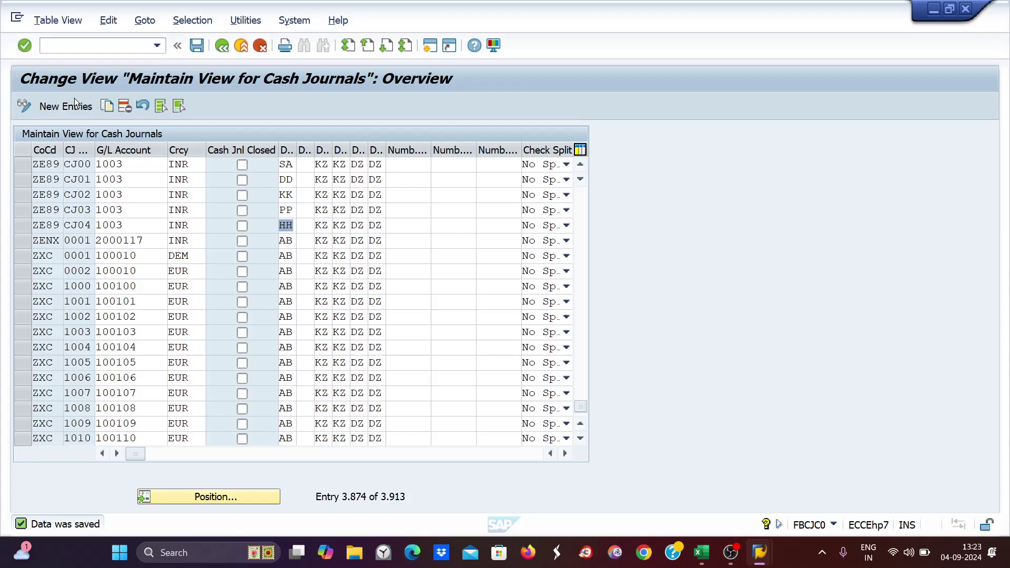
# - Open the cash journal transaction FBCJ on cash journal CJ00
pyautogui.click(56, 47)
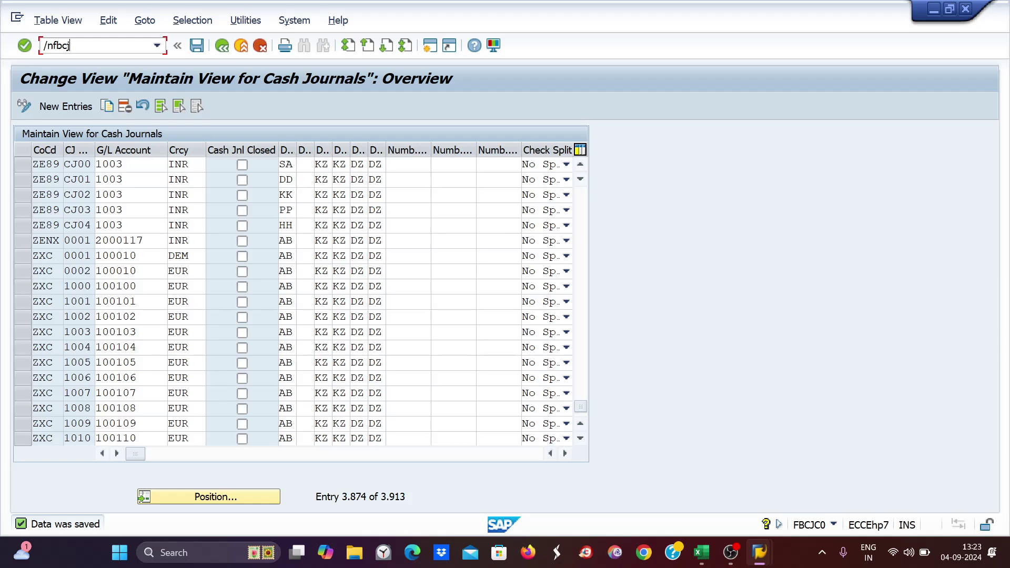
pyautogui.press('Return')
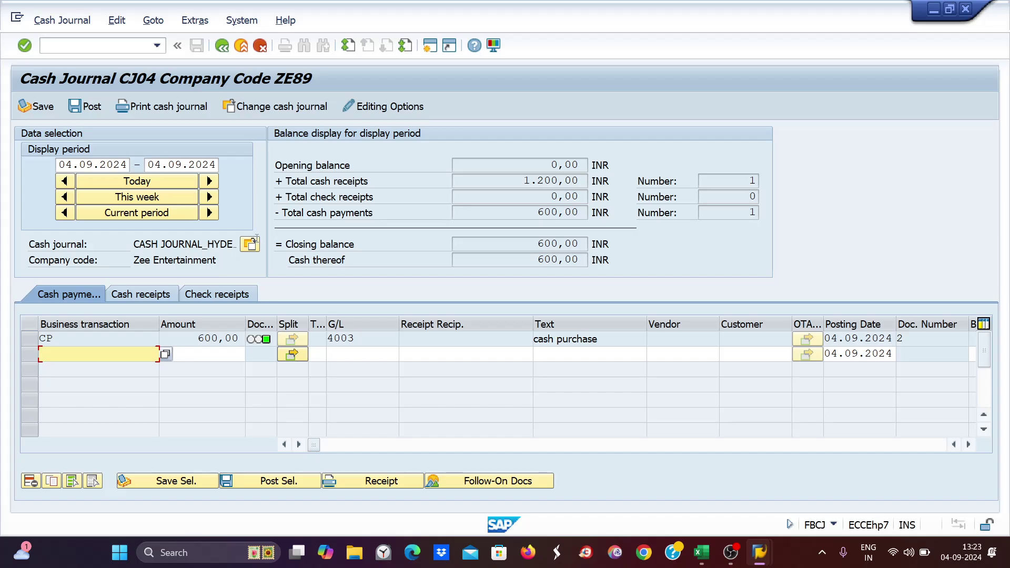
pyautogui.click(251, 245)
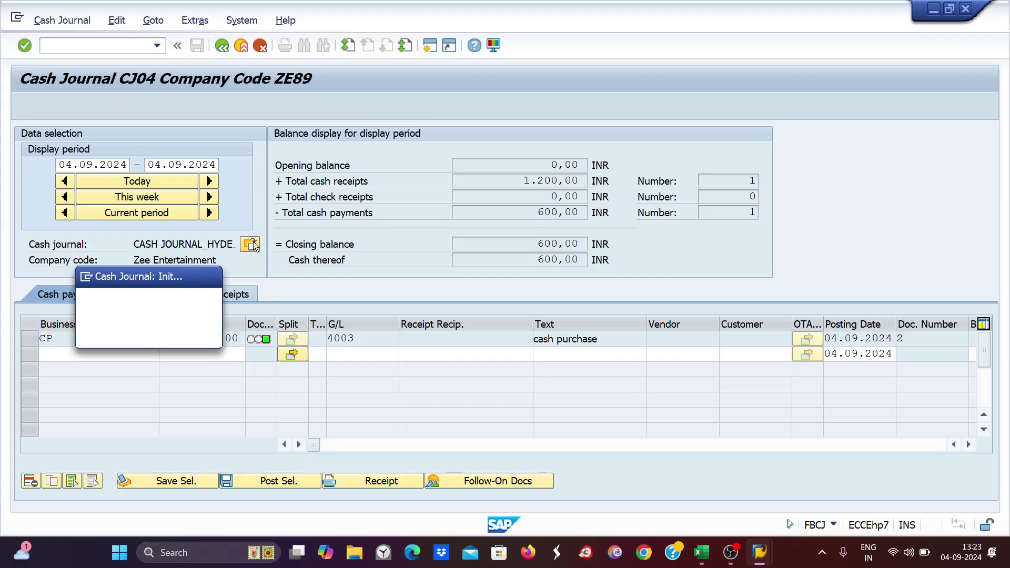
pyautogui.press('Tab')
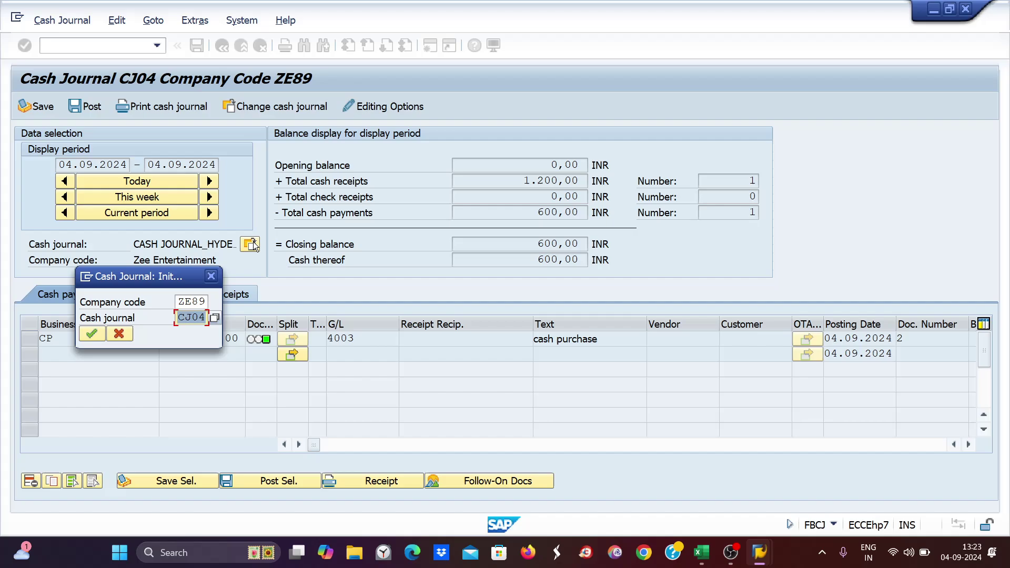
pyautogui.write('cj00')
pyautogui.press('Return')
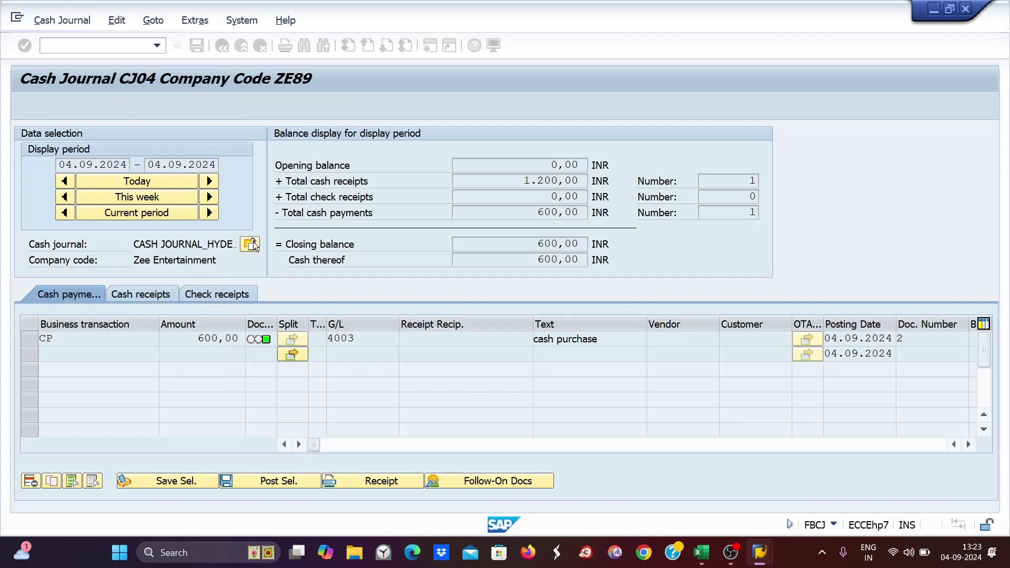
# - Post a CP cash payment of 5000 for 'purchase of coffee mugs', then switch to CJ01
pyautogui.click(140, 296)
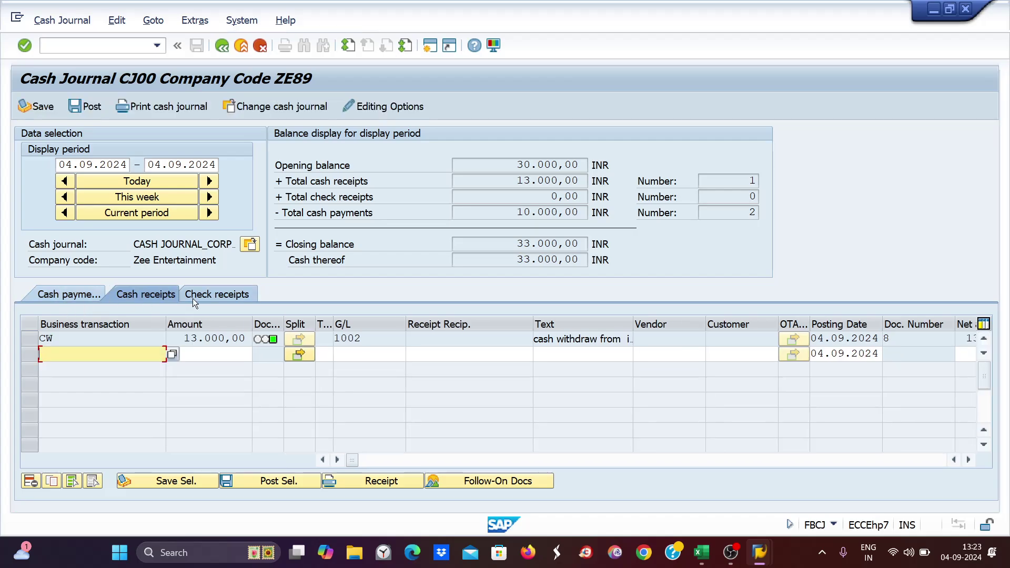
pyautogui.click(64, 296)
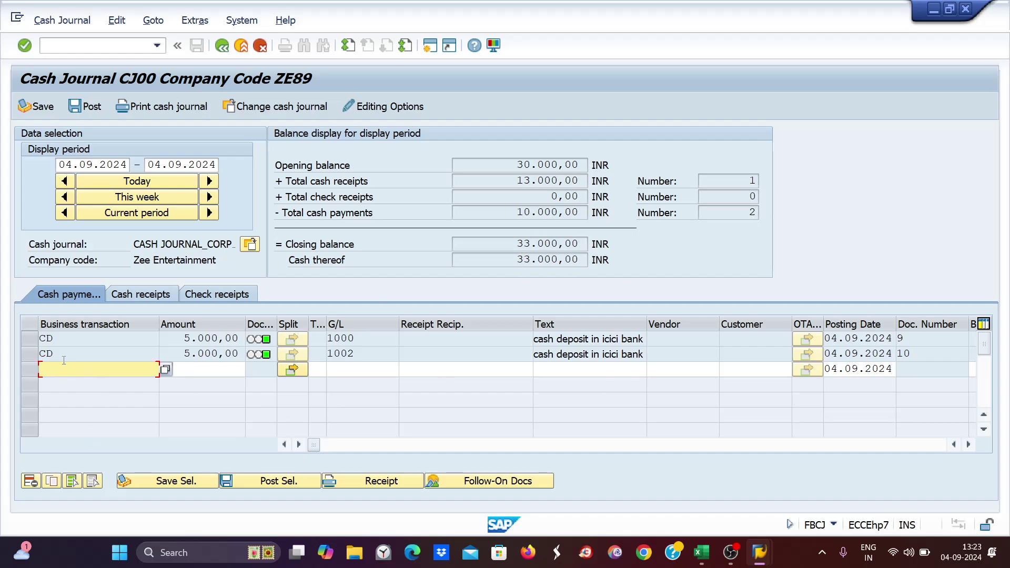
pyautogui.write('cp')
pyautogui.press('Tab')
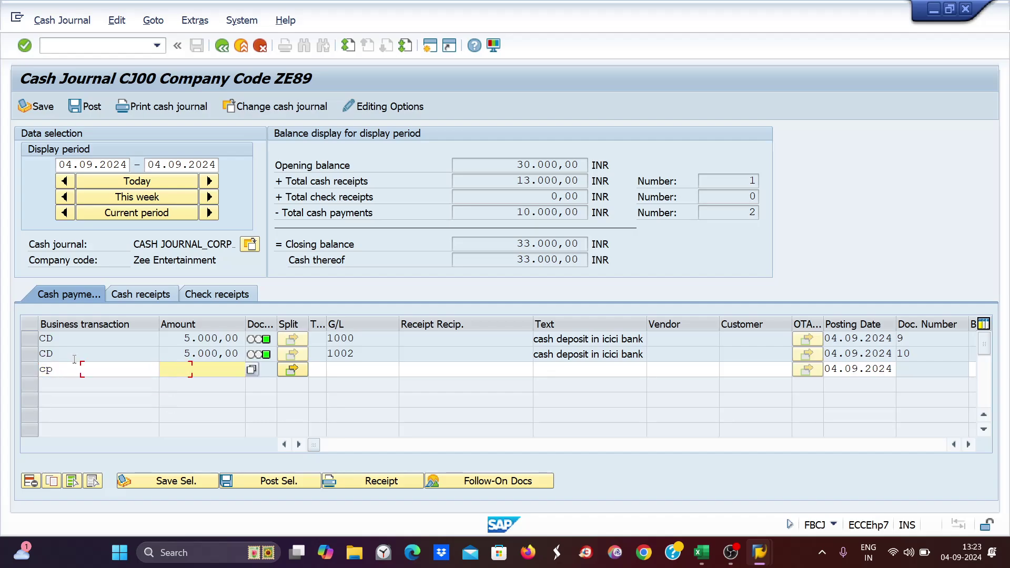
pyautogui.write('5000')
pyautogui.press('Tab')
pyautogui.press('Tab')
pyautogui.press('Tab')
pyautogui.press('Tab')
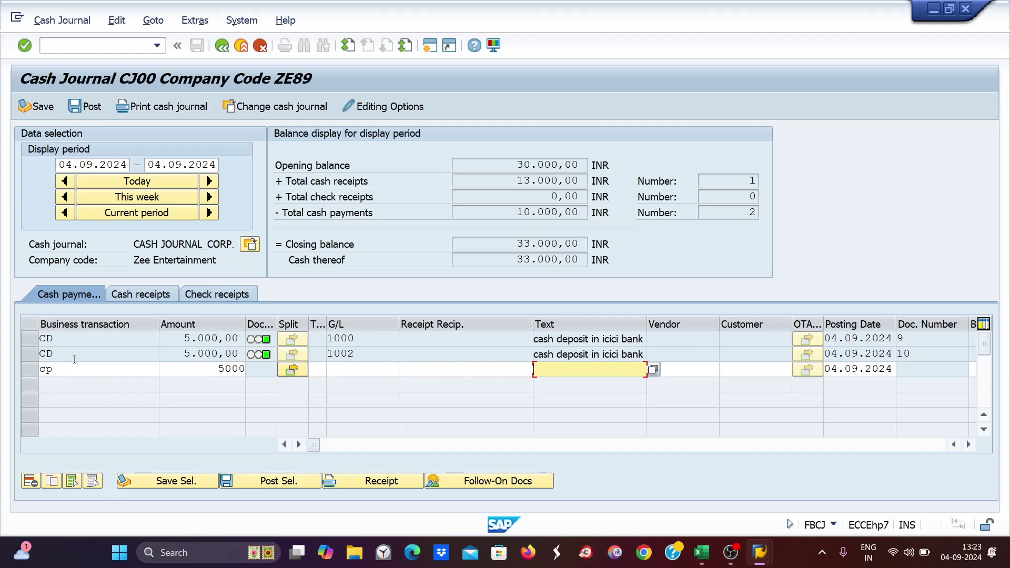
pyautogui.write('p')
pyautogui.press('Down')
pyautogui.press('Return')
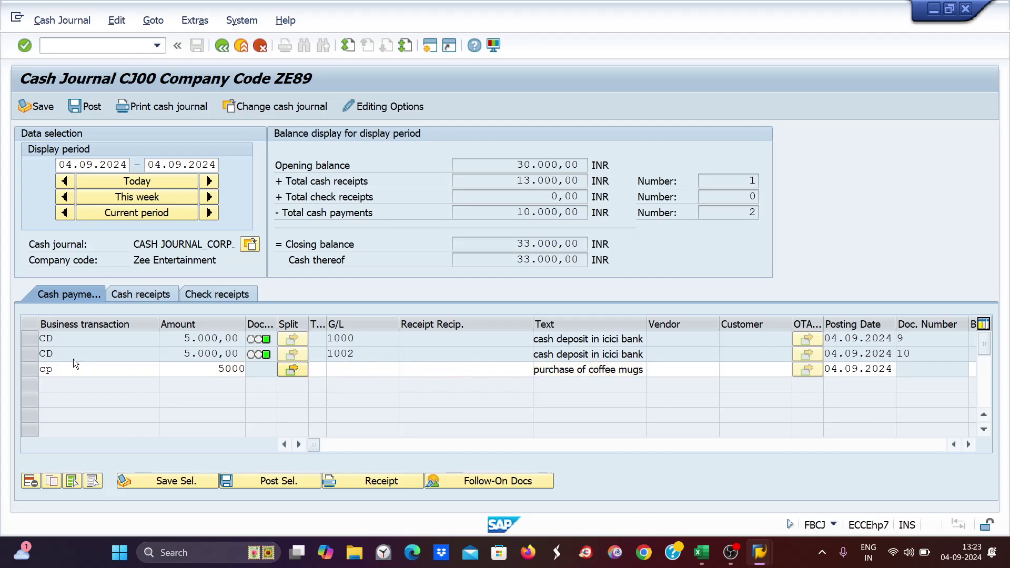
pyautogui.press('Return')
pyautogui.click(85, 107)
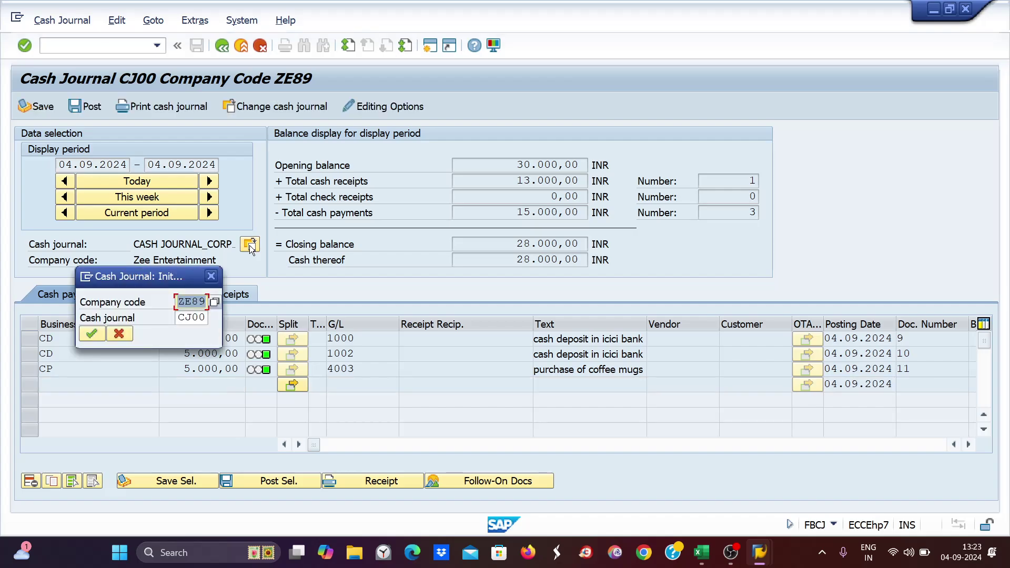
pyautogui.write('cp01')
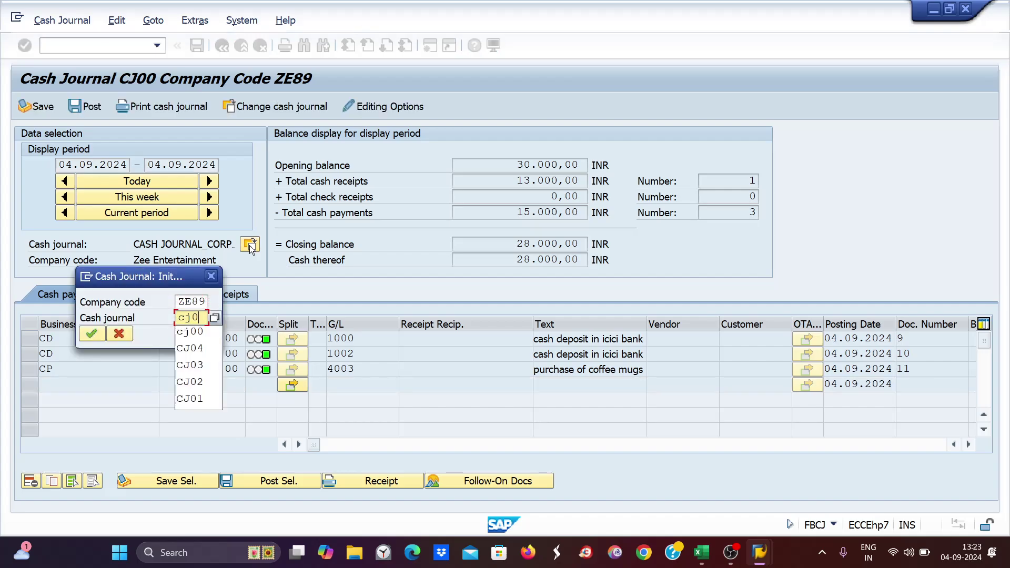
pyautogui.press('Return')
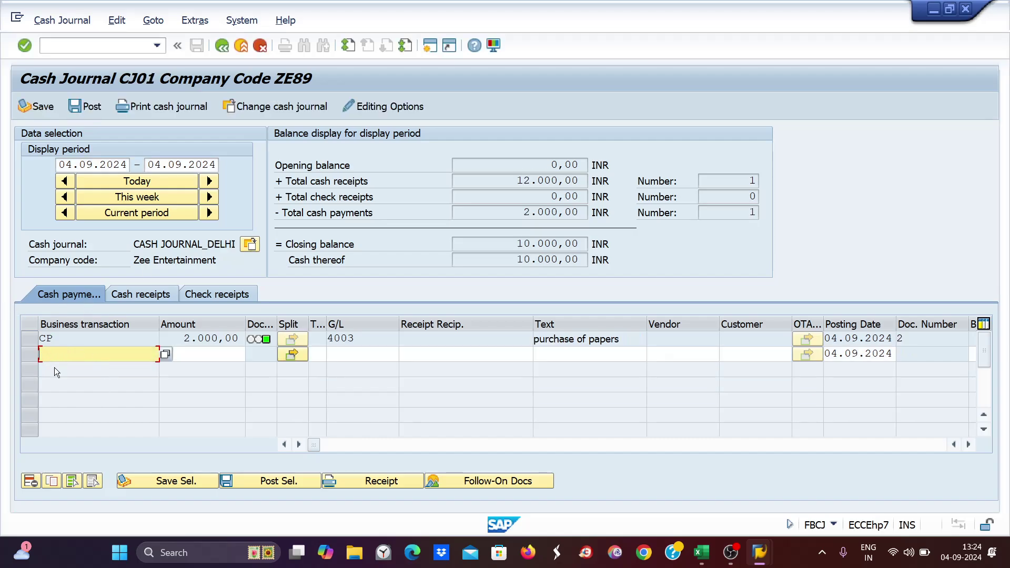
# - Post a 6000 cash payment (CP) with the text 'purchase of papers'
pyautogui.write('cp')
pyautogui.press('Tab')
pyautogui.write('60')
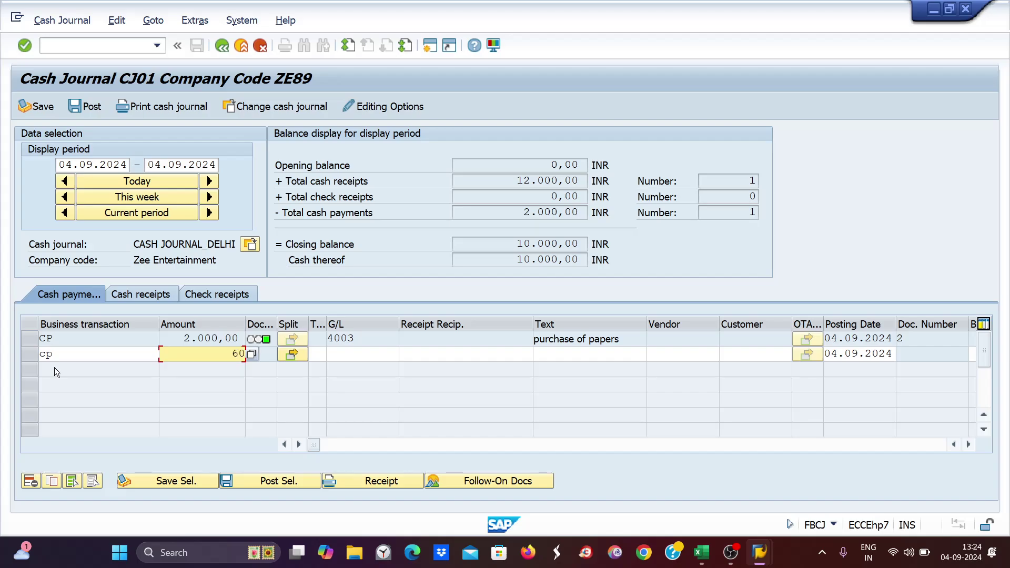
pyautogui.write('00')
pyautogui.press('Tab')
pyautogui.press('Tab')
pyautogui.press('Tab')
pyautogui.press('Tab')
pyautogui.press('Tab')
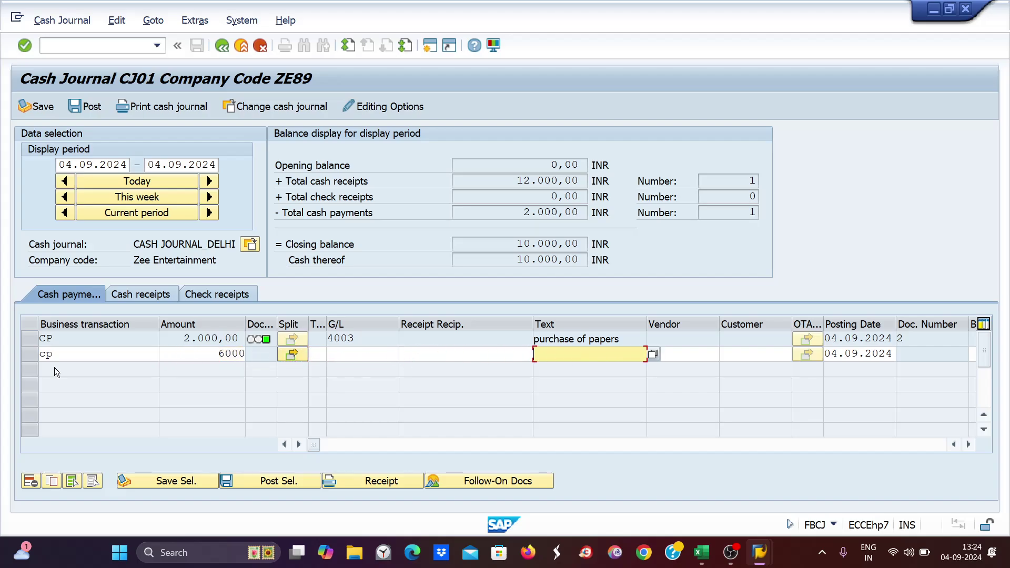
pyautogui.write('p')
pyautogui.press('Down')
pyautogui.press('Down')
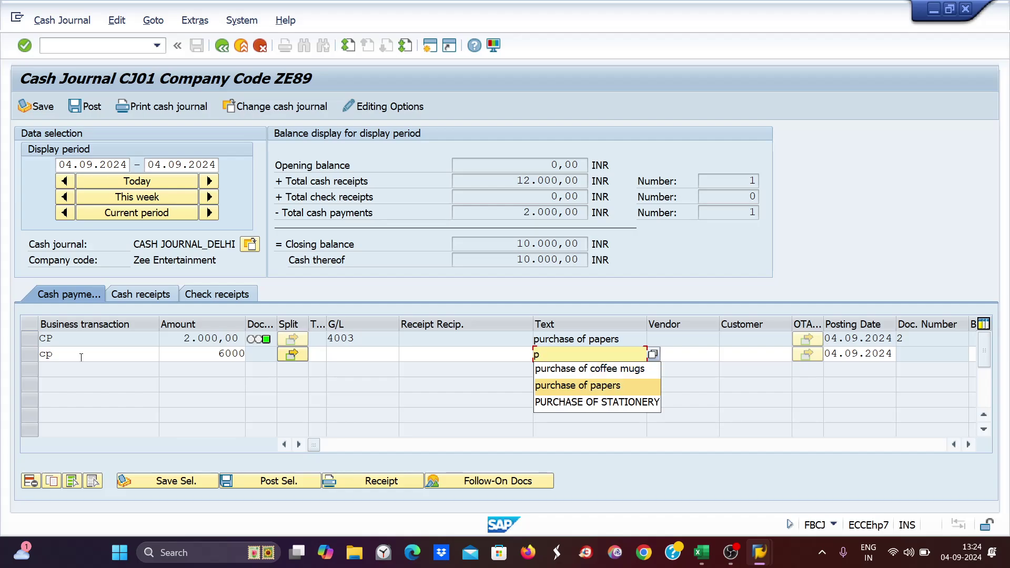
pyautogui.press('Return')
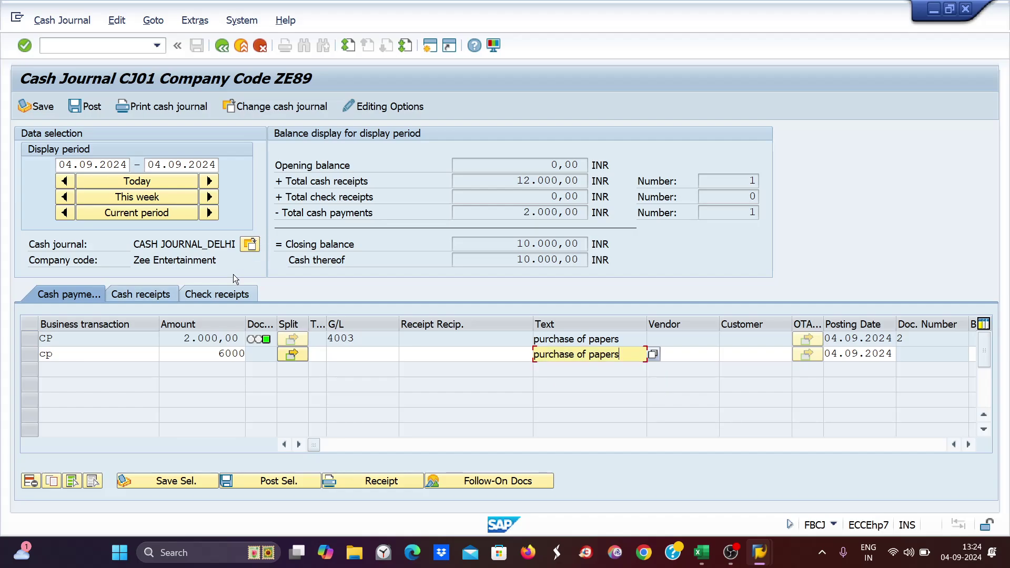
pyautogui.press('Return')
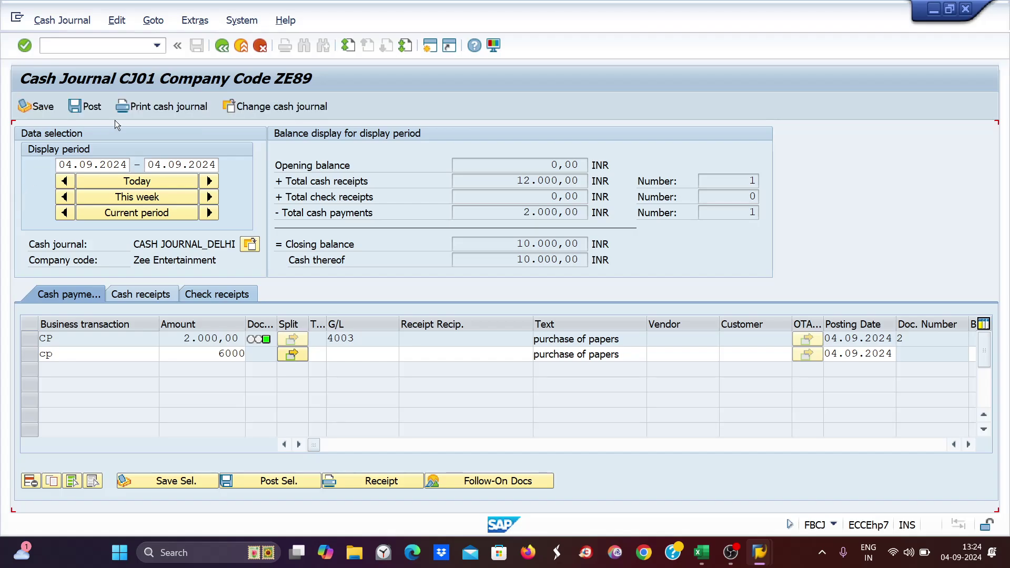
pyautogui.click(93, 107)
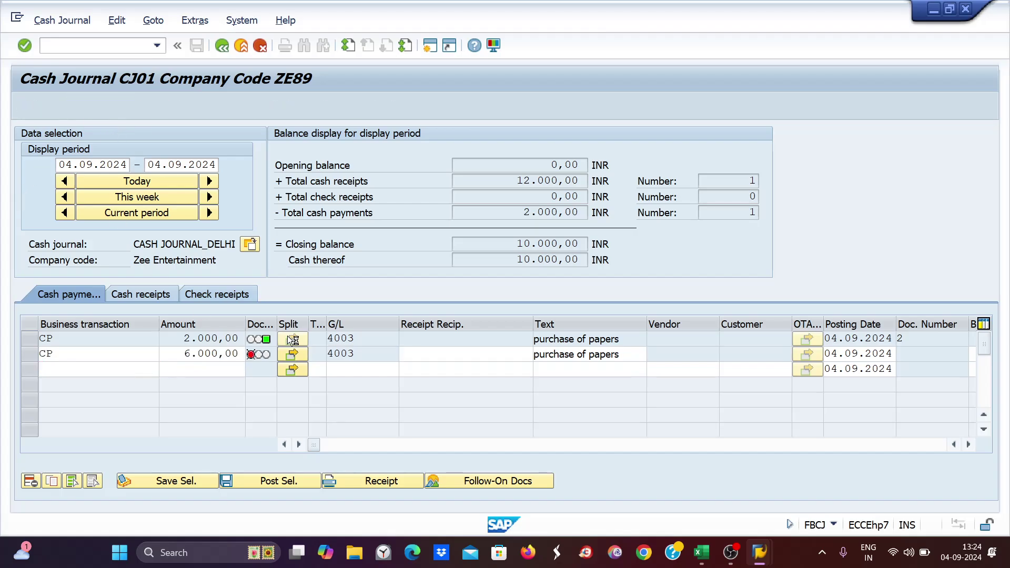
# - Switch to cash journal CJ02 and post a 1200 CP payment for PURCHASE OF STATIONERY
pyautogui.click(250, 246)
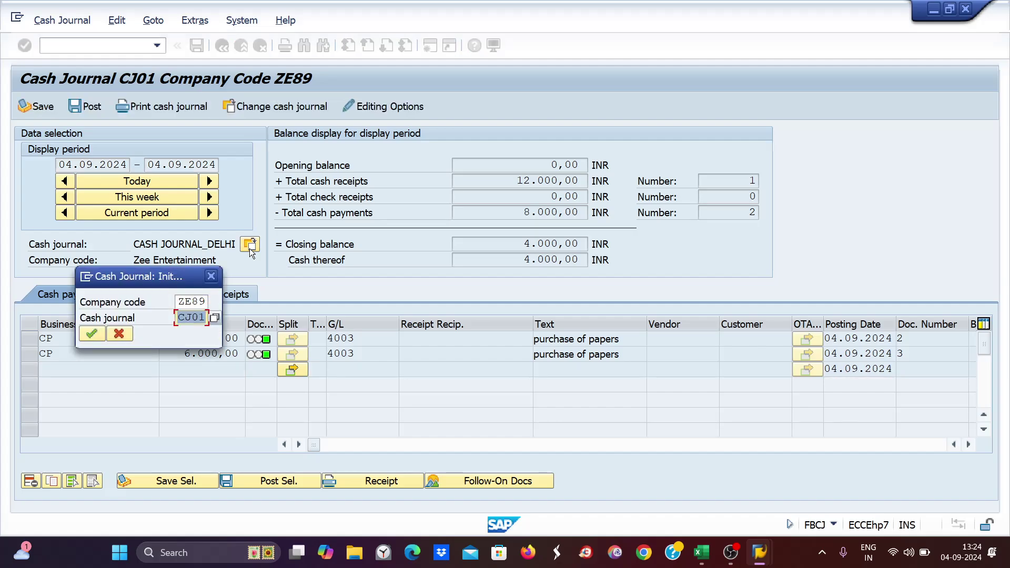
pyautogui.write('cj02')
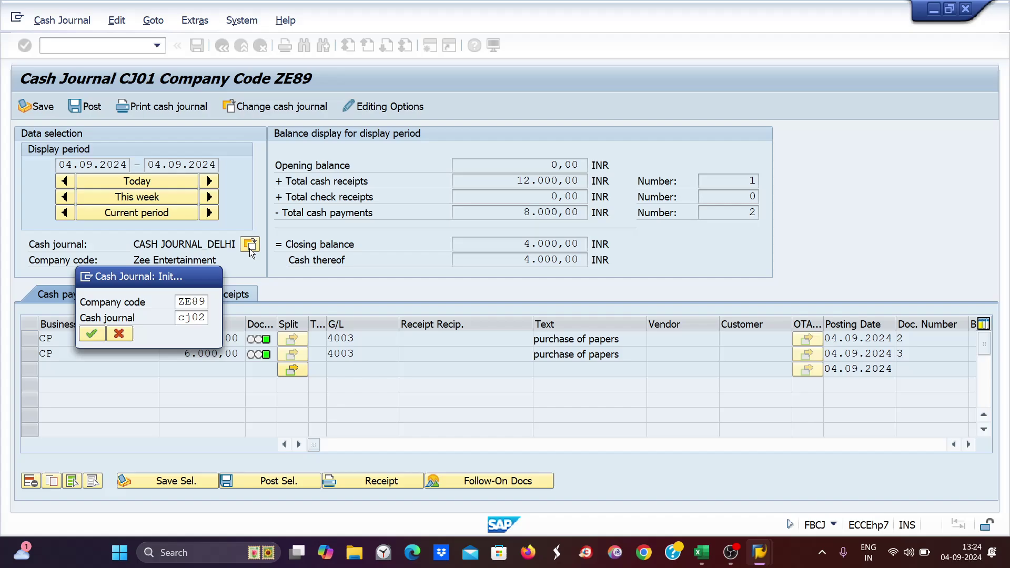
pyautogui.press('Return')
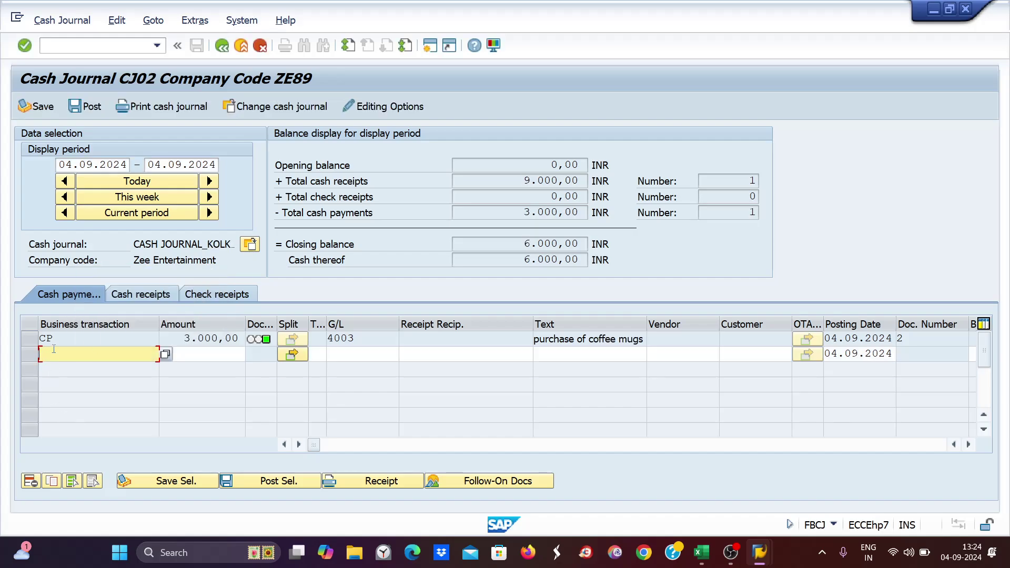
pyautogui.write('cp')
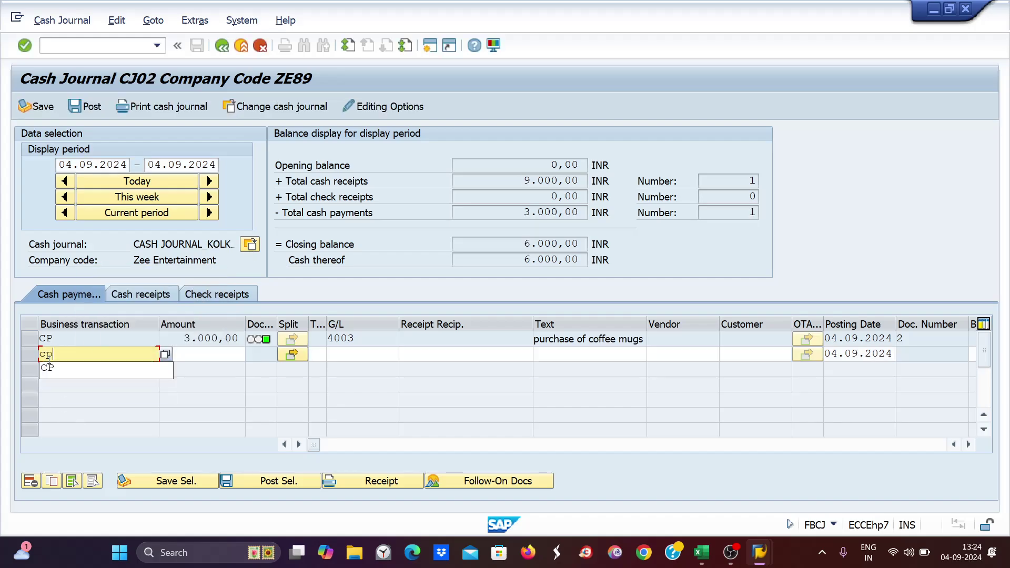
pyautogui.press('Tab')
pyautogui.write('12')
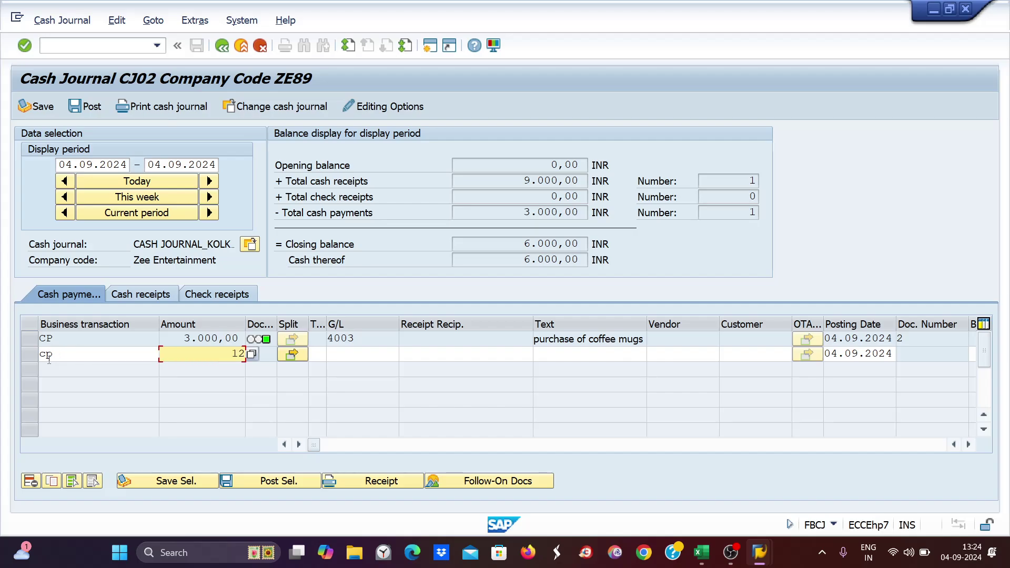
pyautogui.write('00')
pyautogui.press('Tab')
pyautogui.press('Tab')
pyautogui.press('Tab')
pyautogui.press('Tab')
pyautogui.press('Tab')
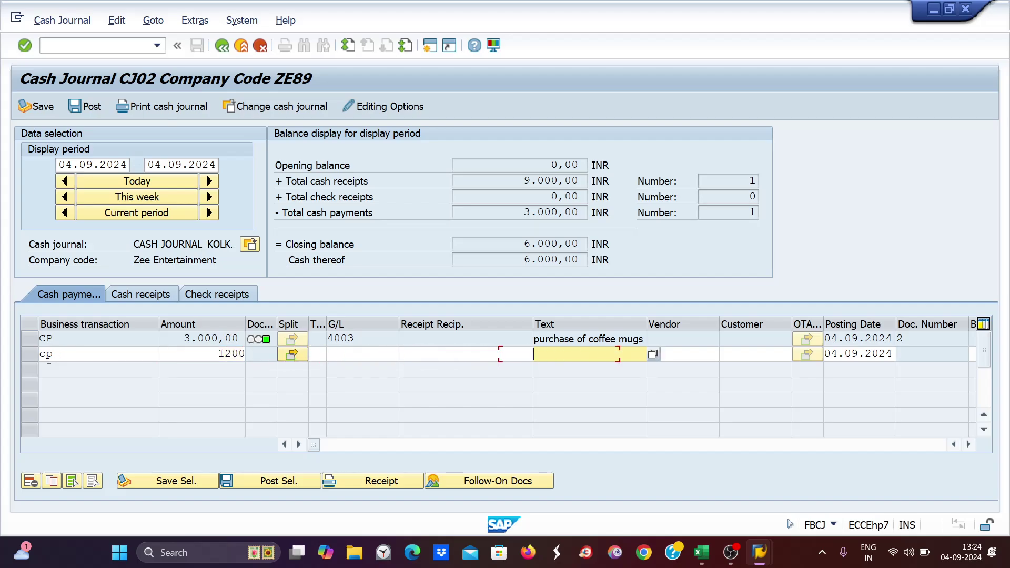
pyautogui.write('p')
pyautogui.press('Down')
pyautogui.press('Down')
pyautogui.press('Down')
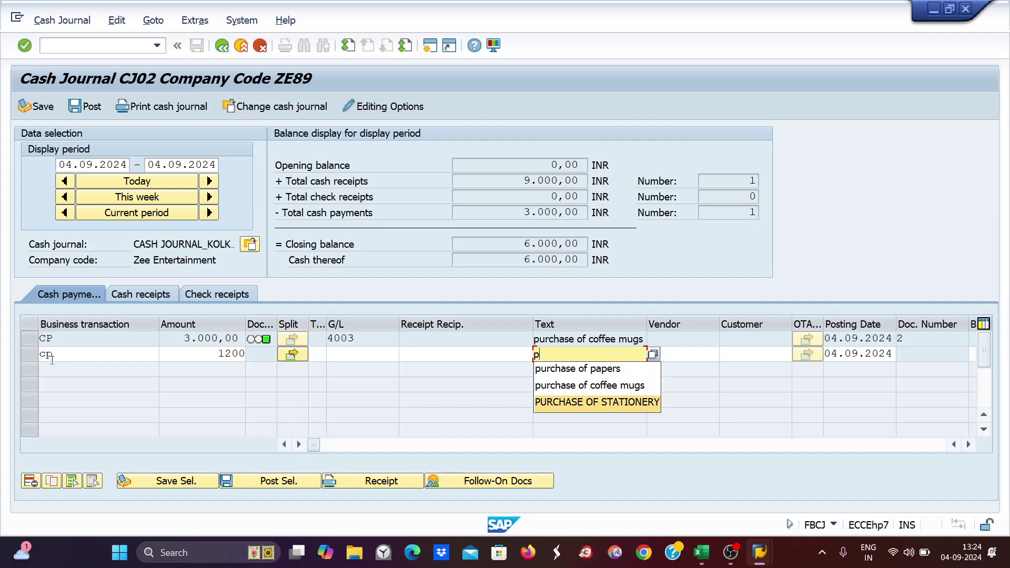
pyautogui.press('Return')
pyautogui.press('Return')
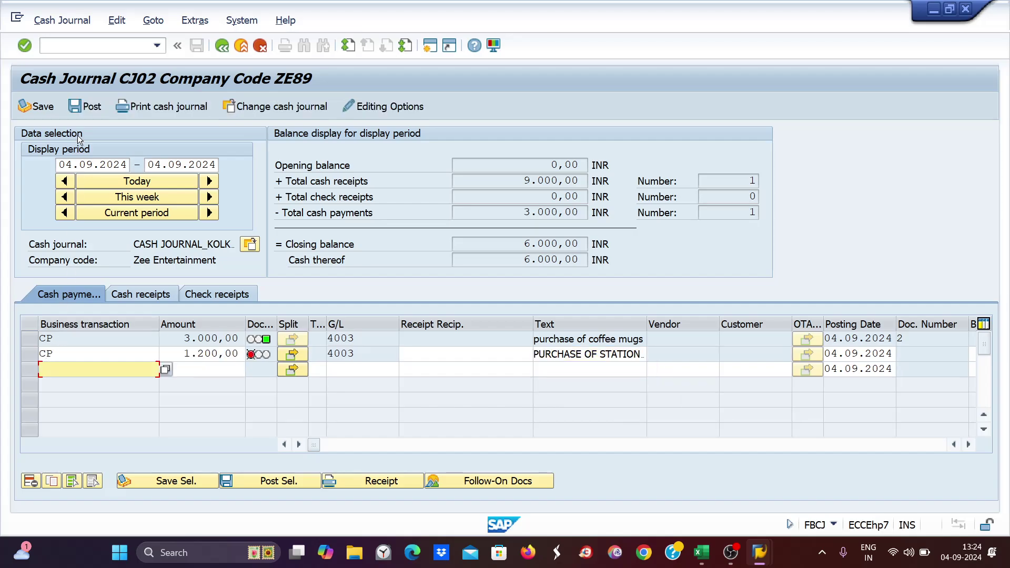
pyautogui.click(87, 109)
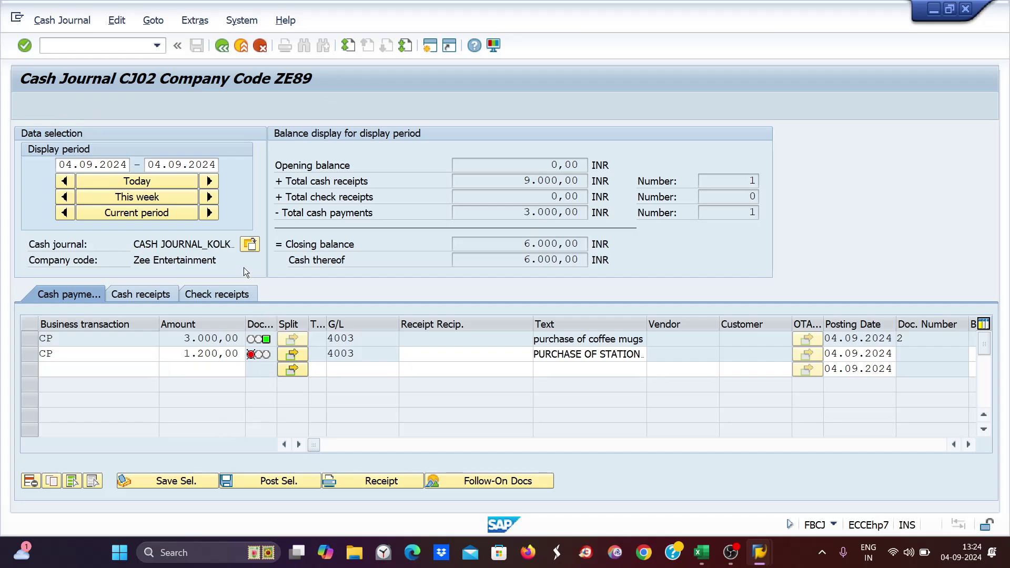
# - Switch to cash journal CJ03 and post a 1000 CP payment for PURCHASE OF STATIONERY
pyautogui.click(252, 248)
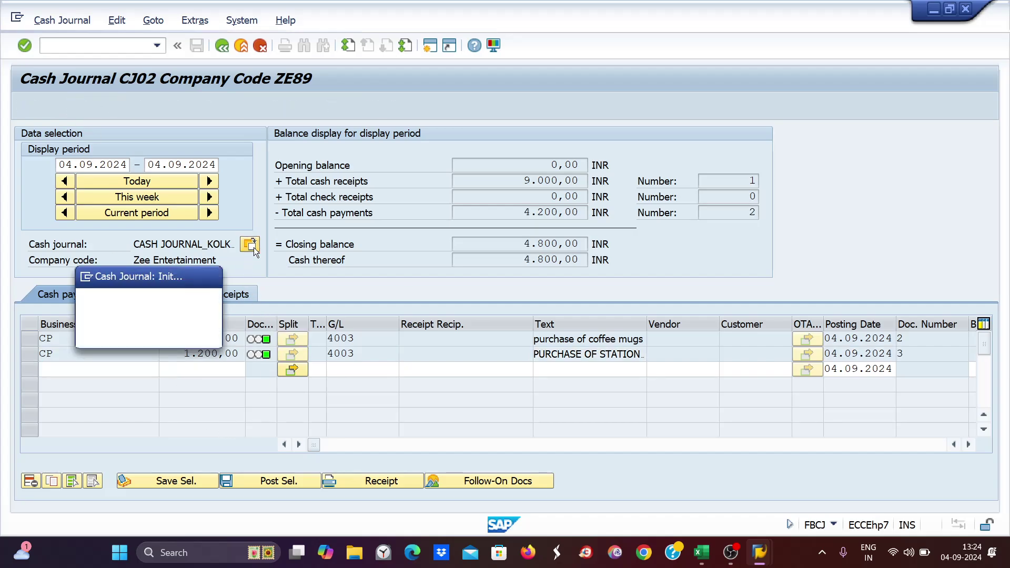
pyautogui.press('Tab')
pyautogui.write('c')
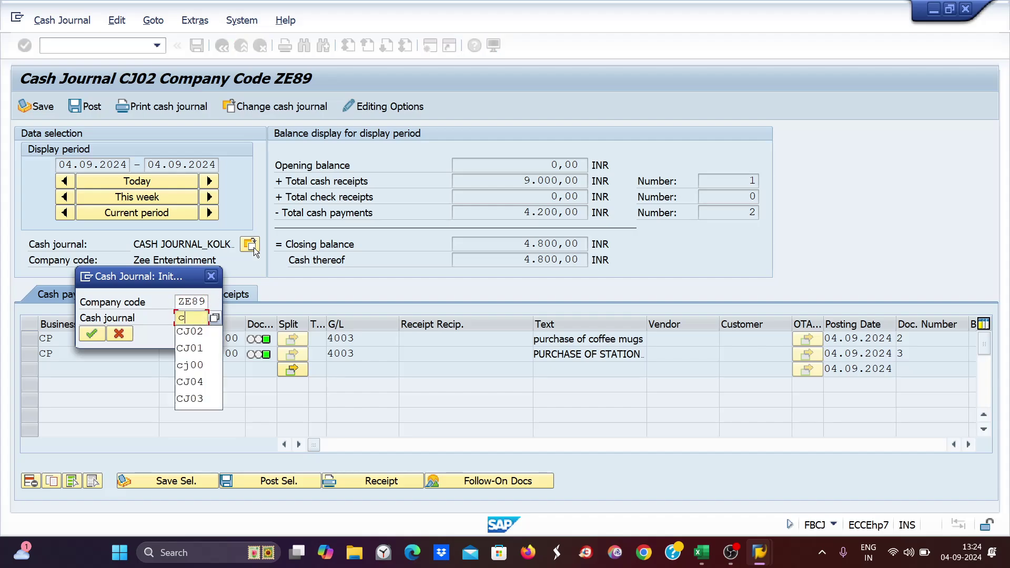
pyautogui.write('j03')
pyautogui.press('Return')
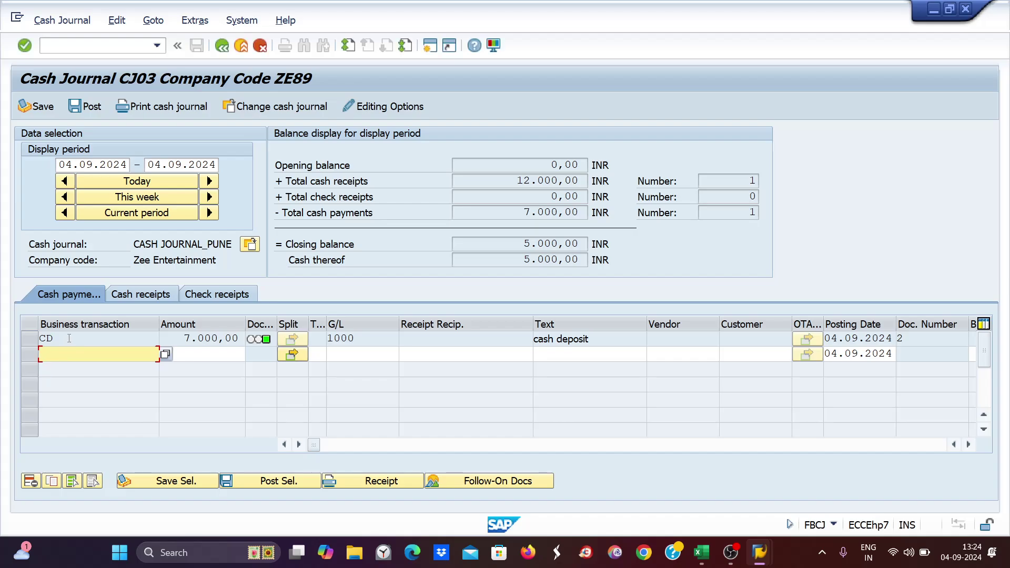
pyautogui.write('co')
pyautogui.press('BackSpace')
pyautogui.write('p')
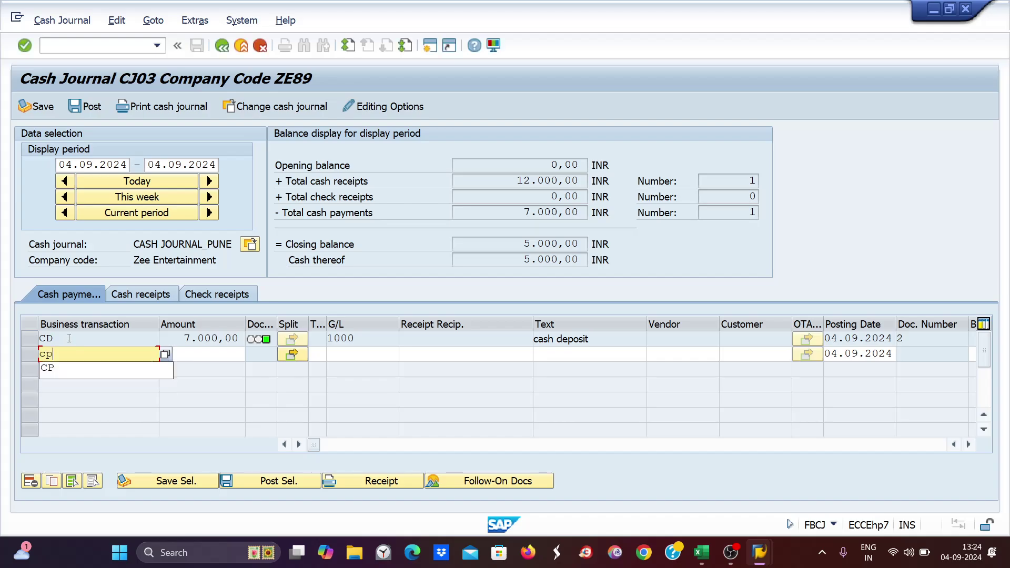
pyautogui.press('Tab')
pyautogui.write('100')
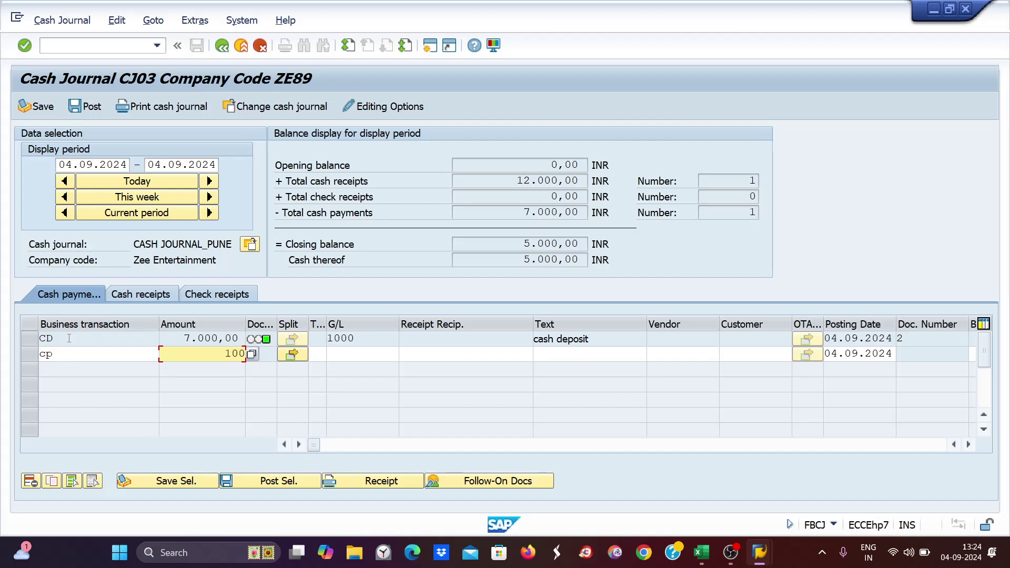
pyautogui.write('0')
pyautogui.press('Tab')
pyautogui.press('Tab')
pyautogui.press('Tab')
pyautogui.press('Tab')
pyautogui.press('Tab')
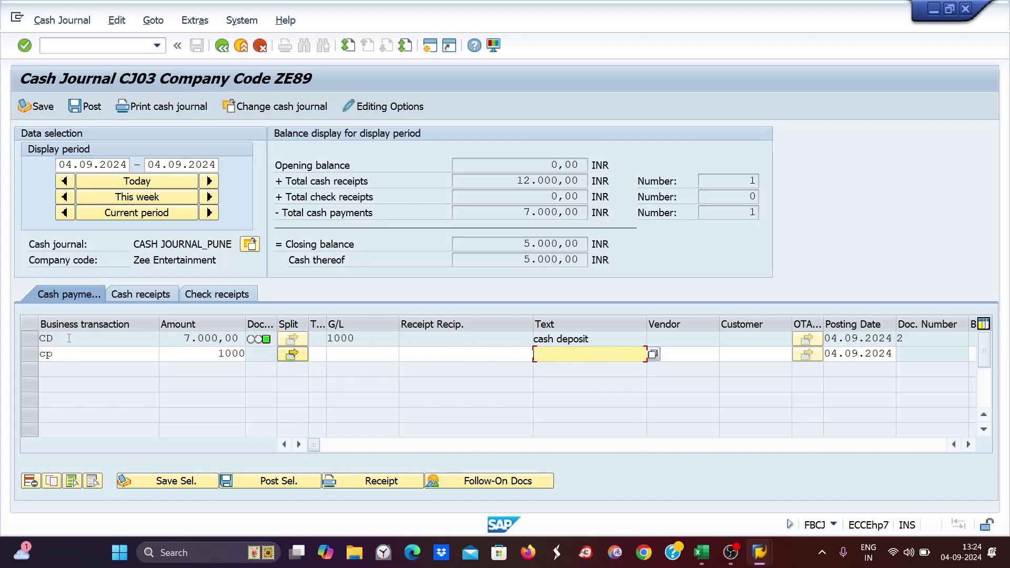
pyautogui.write('p')
pyautogui.press('Down')
pyautogui.press('Return')
pyautogui.press('Return')
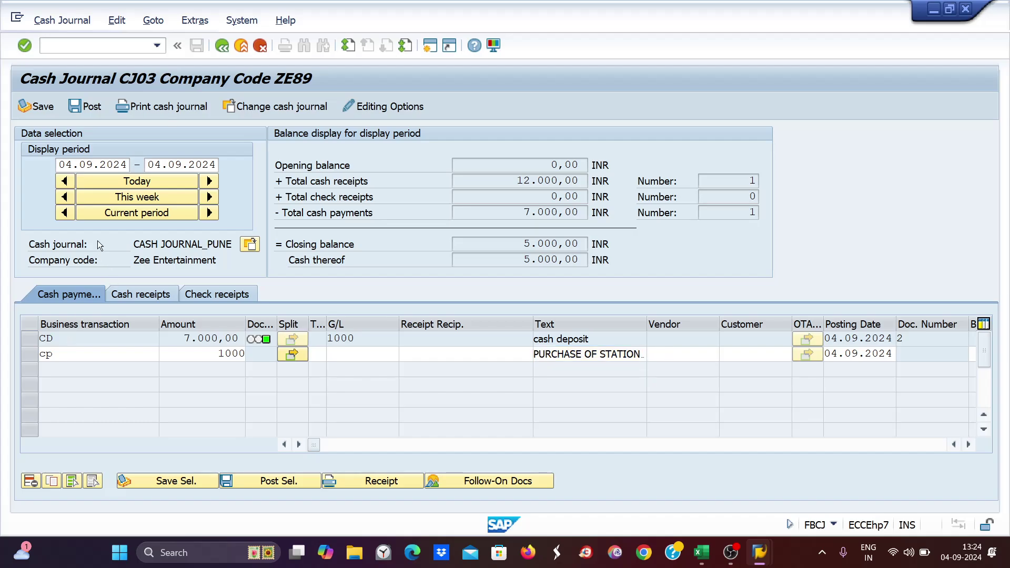
pyautogui.click(84, 107)
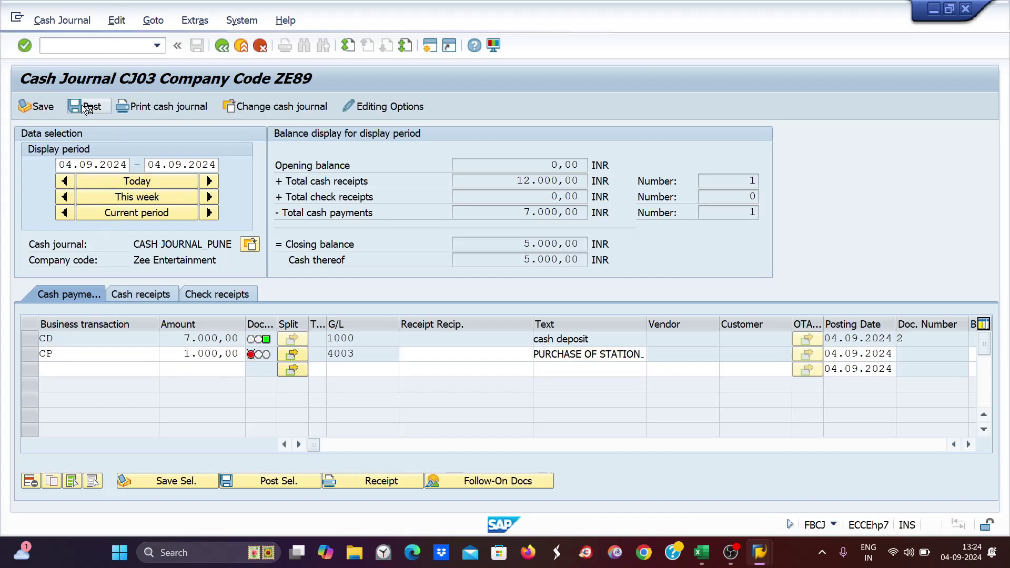
# - Switch to cash journal CJ04 and post a 200 CP payment for purchase of coffee mugs
pyautogui.click(252, 246)
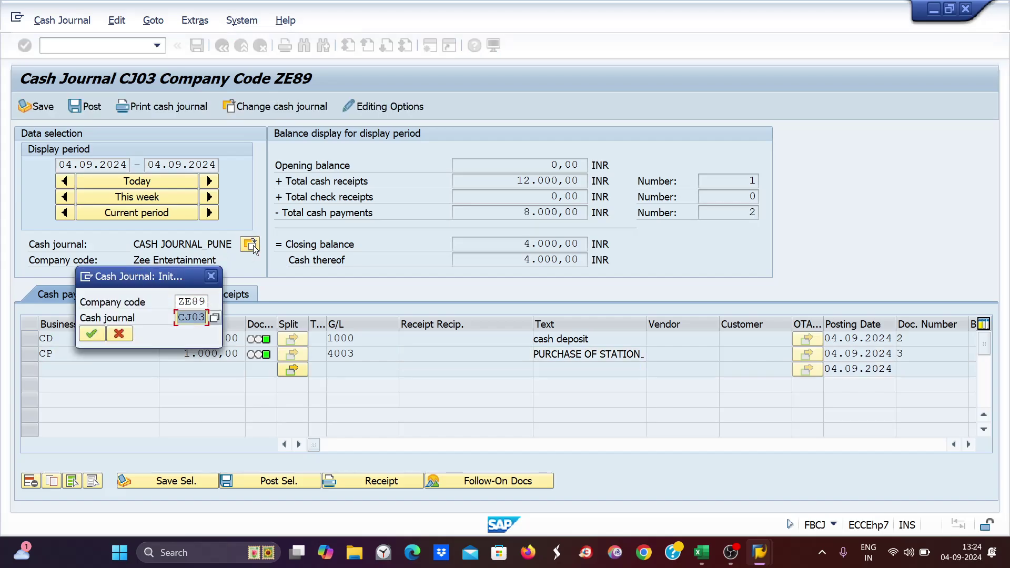
pyautogui.write('cj04')
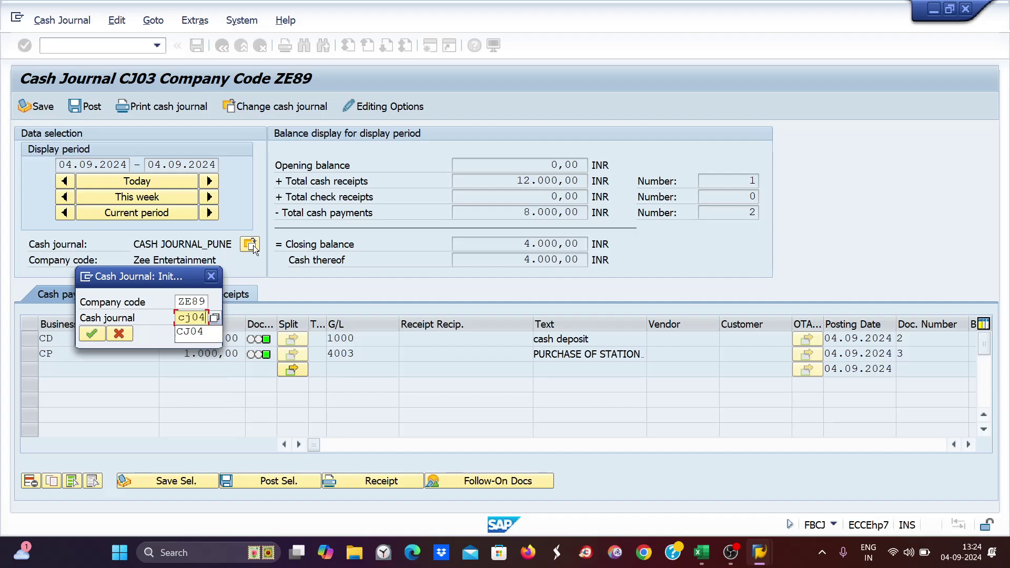
pyautogui.press('Return')
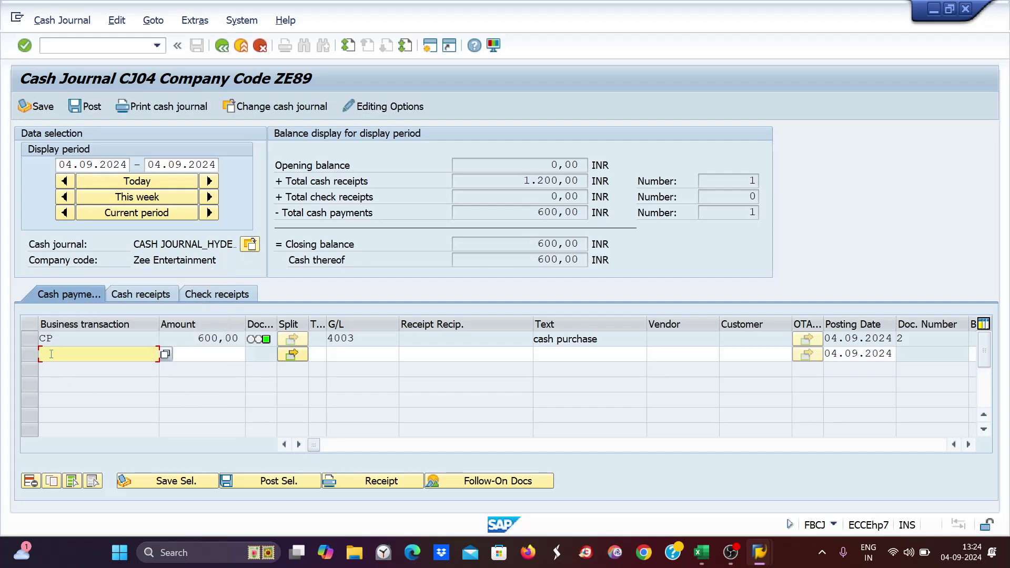
pyautogui.write('cp')
pyautogui.press('Tab')
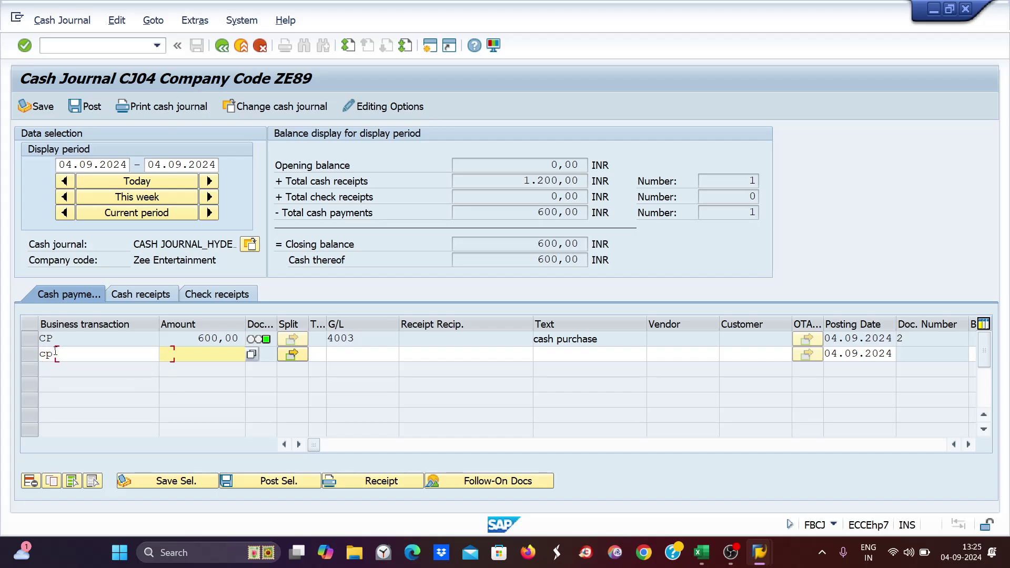
pyautogui.write('200')
pyautogui.press('Tab')
pyautogui.press('Tab')
pyautogui.press('Tab')
pyautogui.press('Tab')
pyautogui.press('Tab')
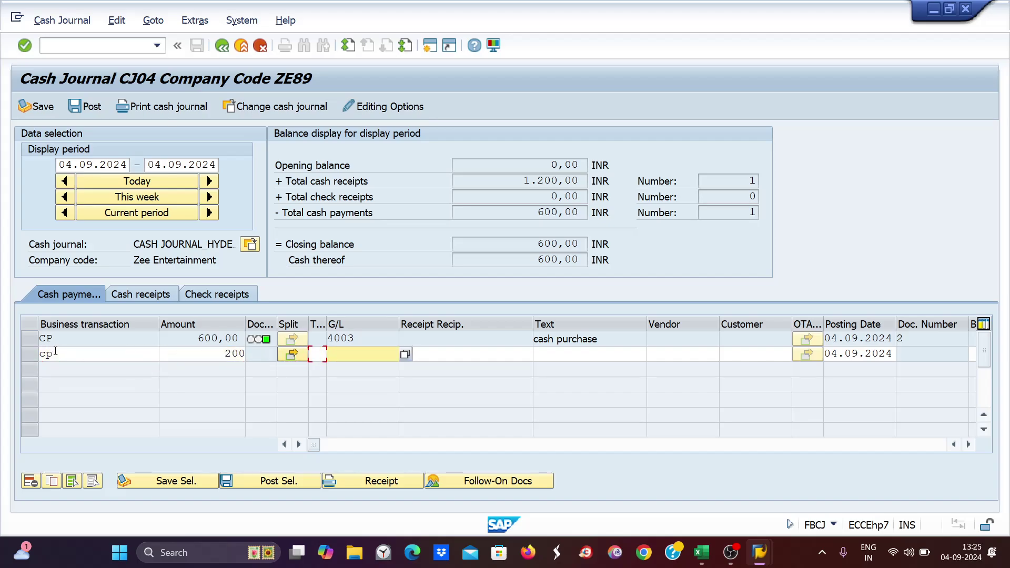
pyautogui.write('p')
pyautogui.press('Down')
pyautogui.press('Down')
pyautogui.press('Down')
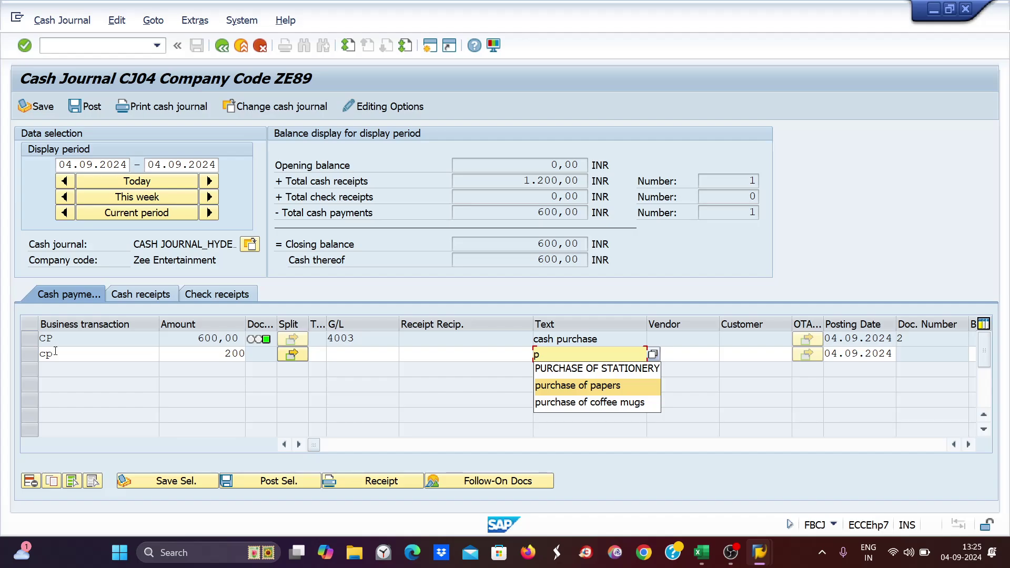
pyautogui.press('Return')
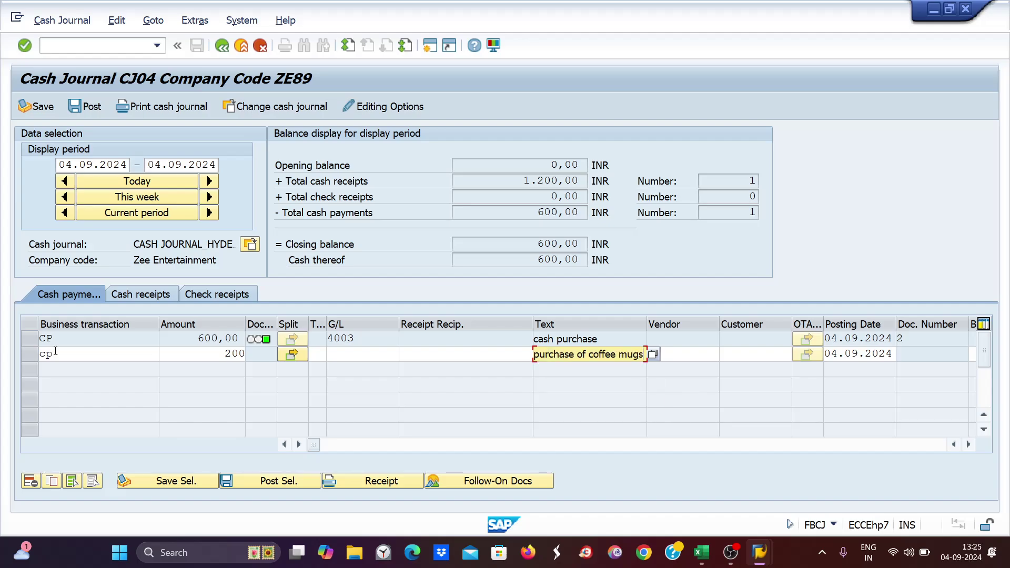
pyautogui.press('Return')
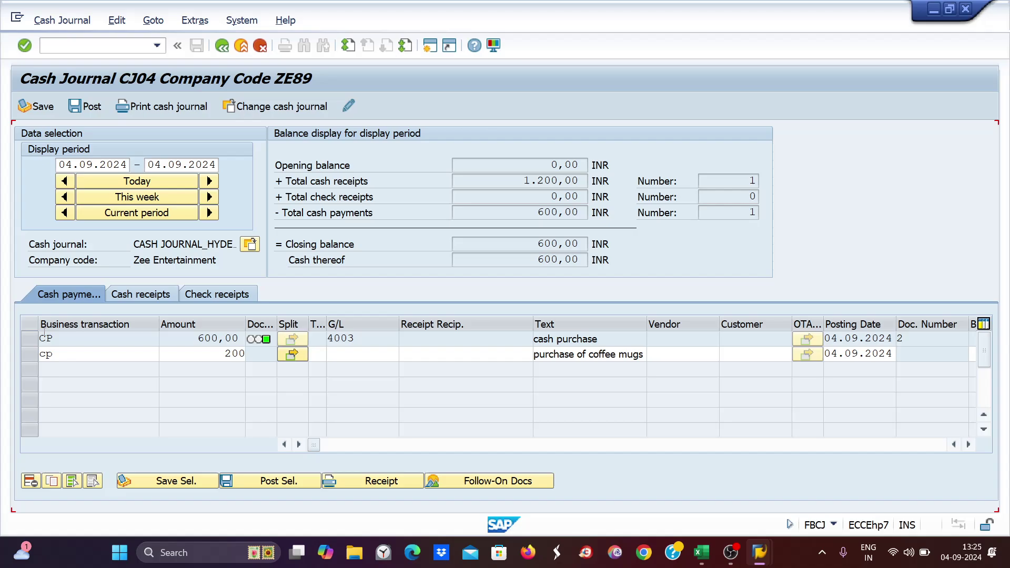
pyautogui.click(90, 107)
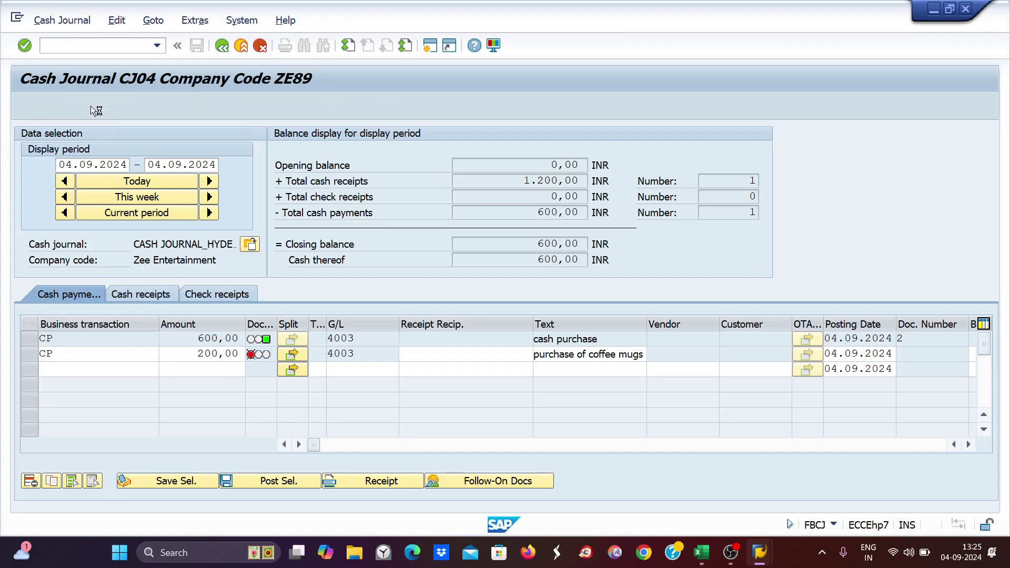
pyautogui.click(52, 47)
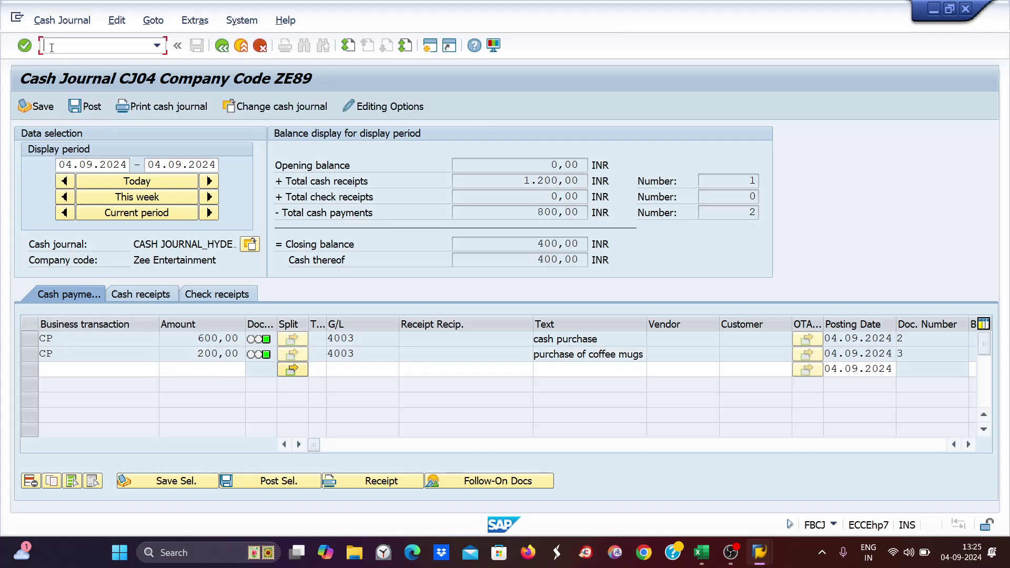
# - Run FBL3N for G/L account 1003 in company ZE89 and review the DD, KK, PP, HH postings
pyautogui.moveTo(760, 552)
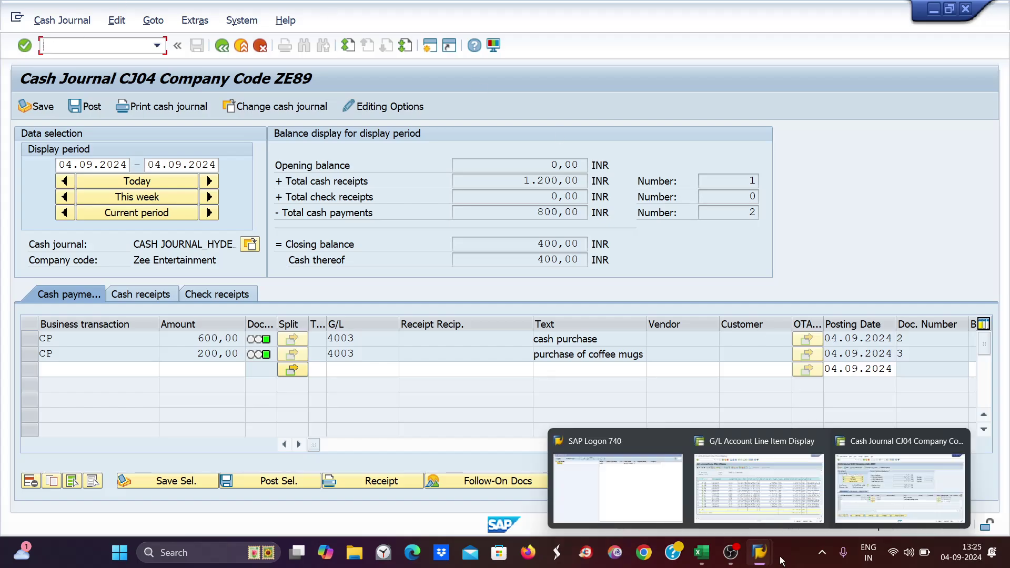
pyautogui.click(818, 442)
pyautogui.click(819, 442)
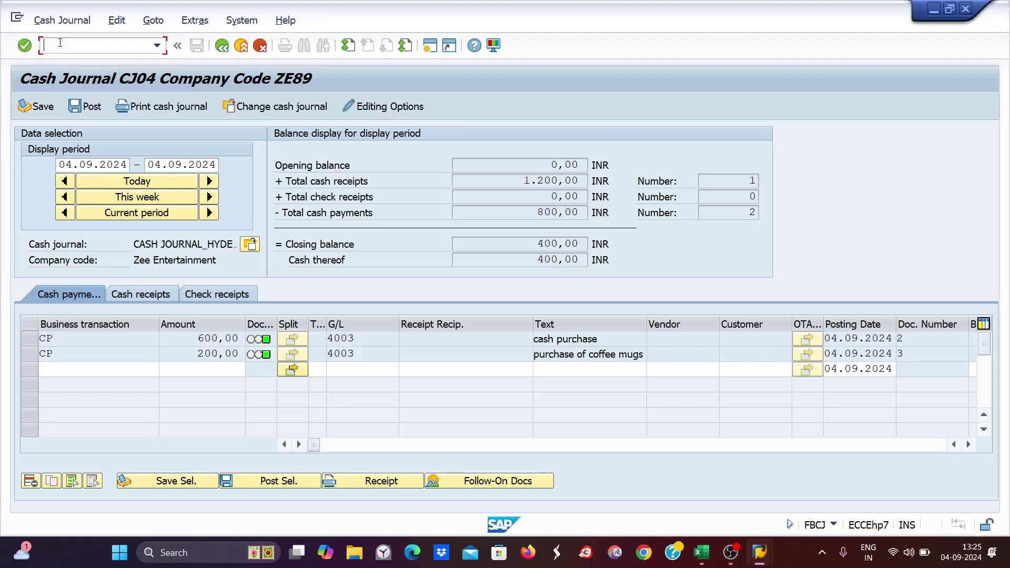
pyautogui.write('/nfbl3n')
pyautogui.press('Return')
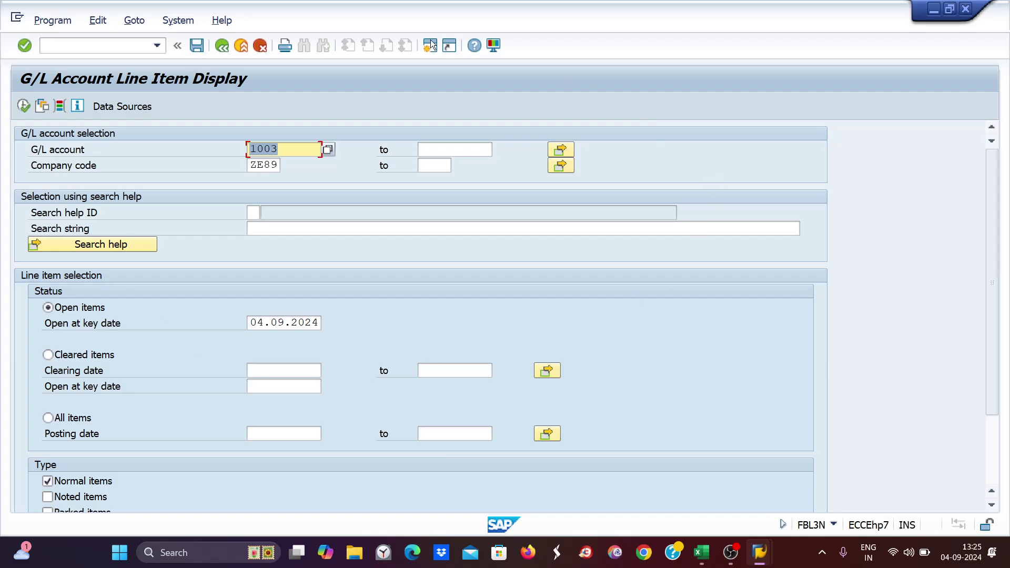
pyautogui.click(286, 150)
pyautogui.click(21, 108)
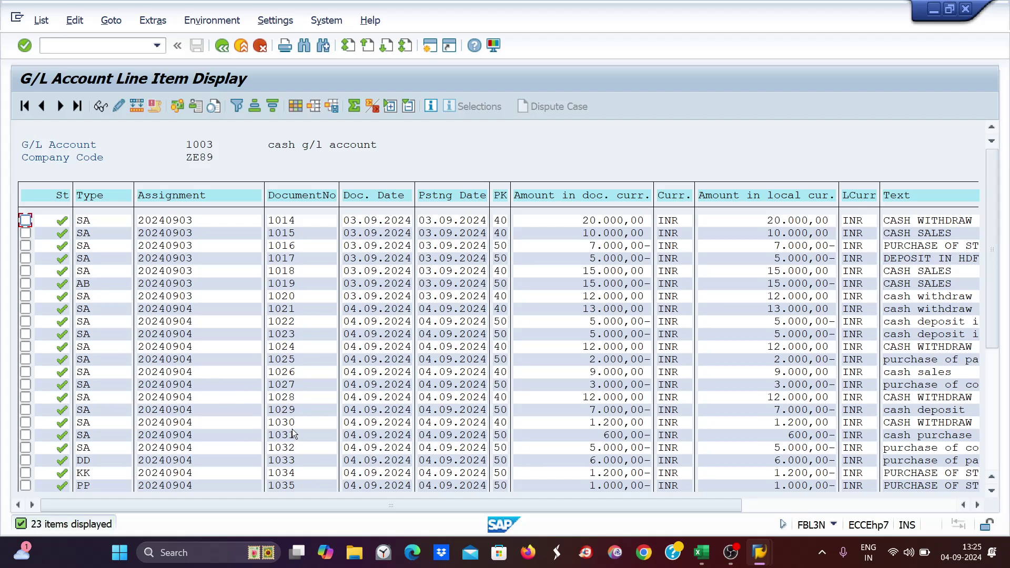
pyautogui.scroll(-1, 288, 415)
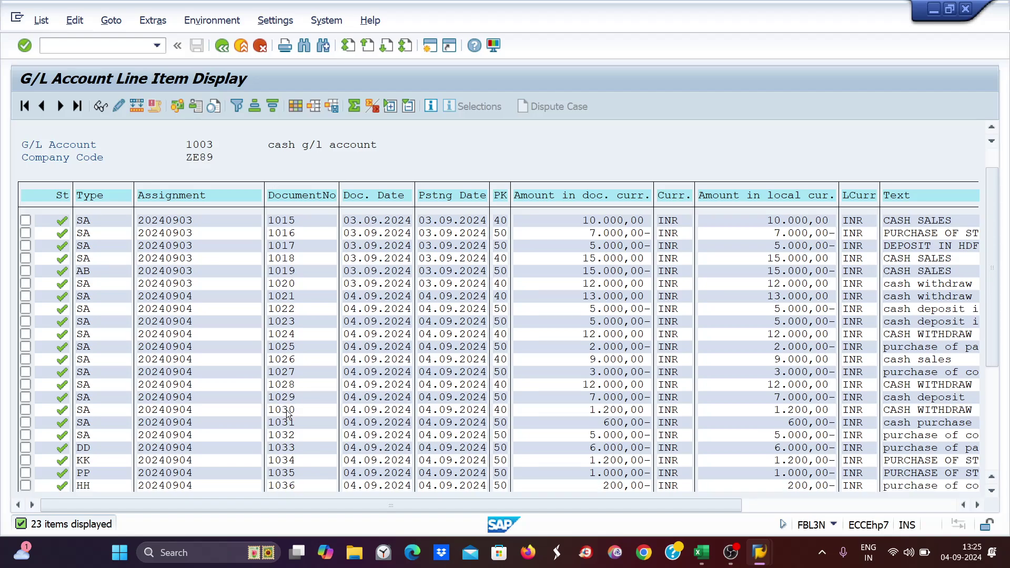
pyautogui.scroll(-1, 288, 416)
pyautogui.scroll(-1, 276, 418)
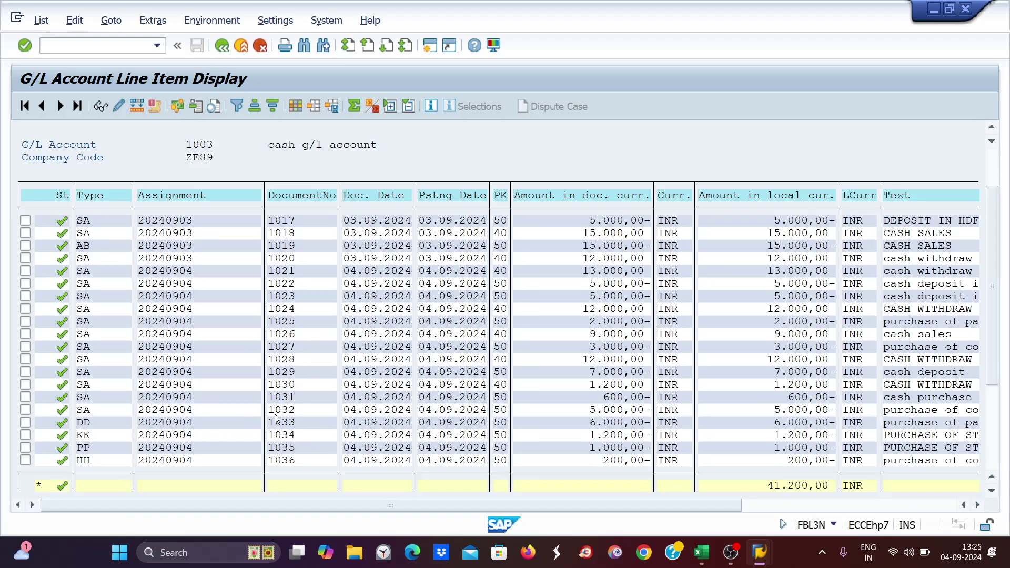
pyautogui.scroll(-1, 282, 400)
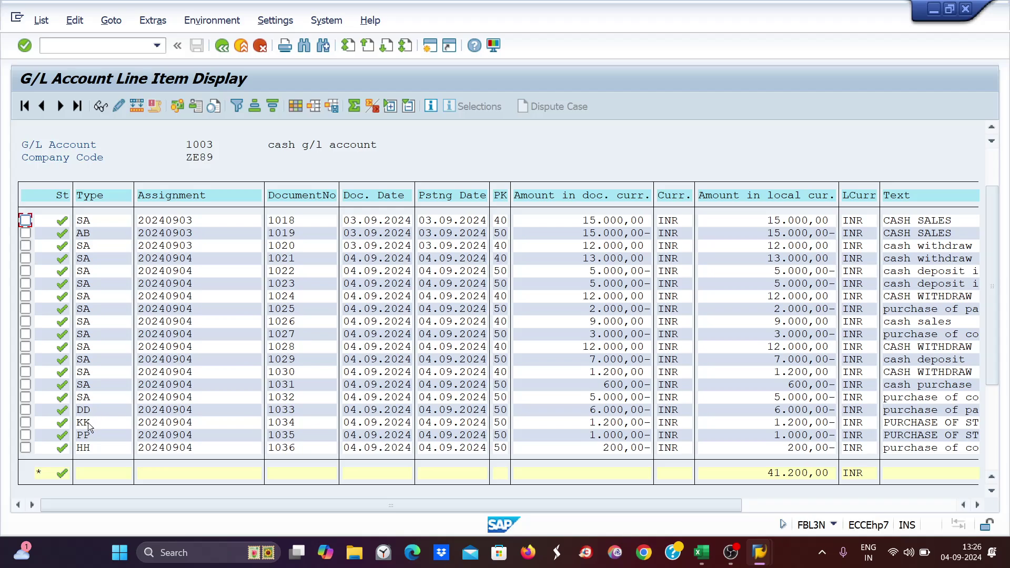
pyautogui.click(93, 197)
# - Filter the line items to document type PP, leaving only document 1035 for 1.000,00-
pyautogui.click(237, 106)
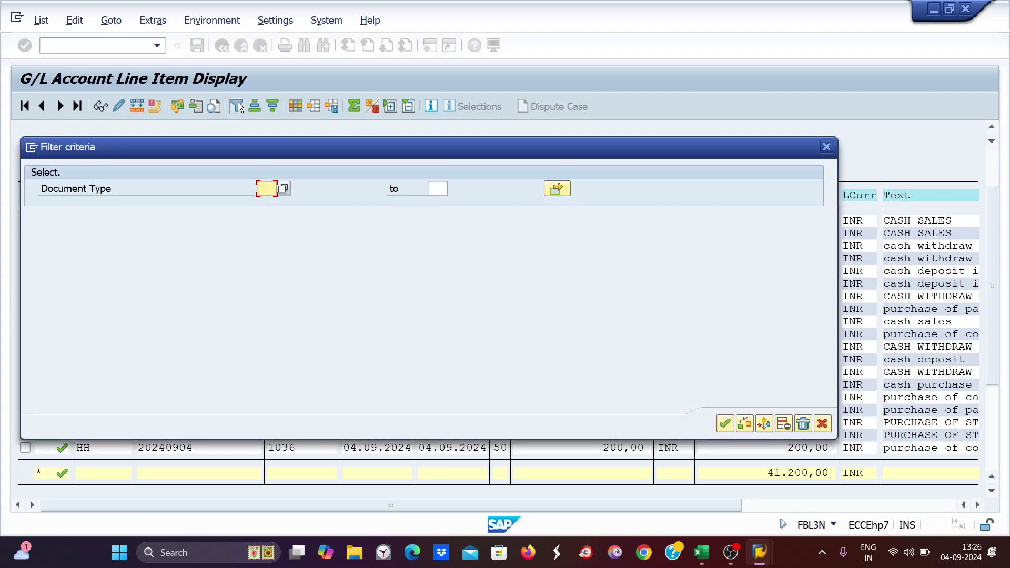
pyautogui.write('pp')
pyautogui.press('Return')
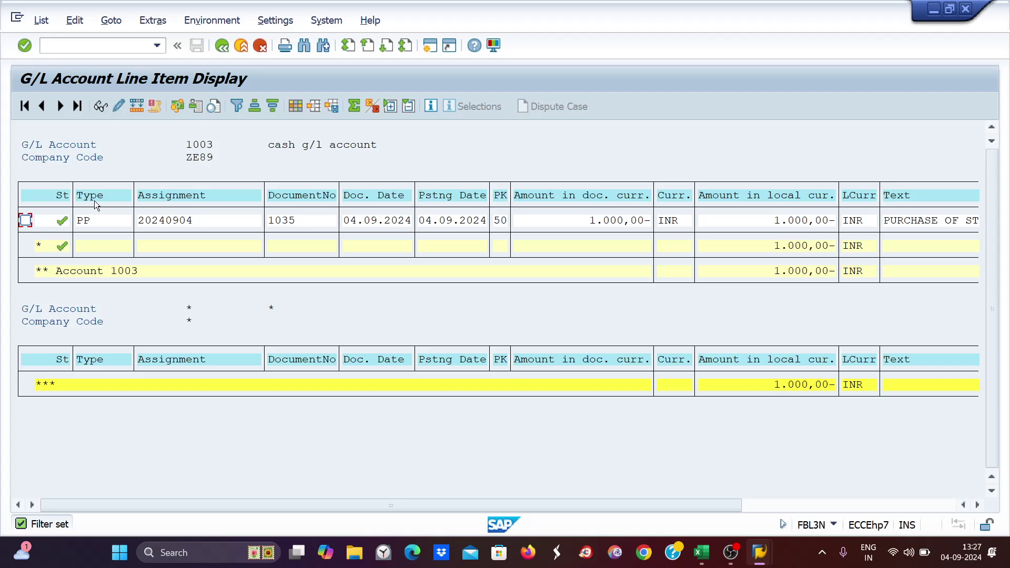
pyautogui.click(58, 45)
pyautogui.write('/nfbcjc0')
# - Open the cash journal table with /nfbcj and position it at company code ZE89
pyautogui.press('Return')
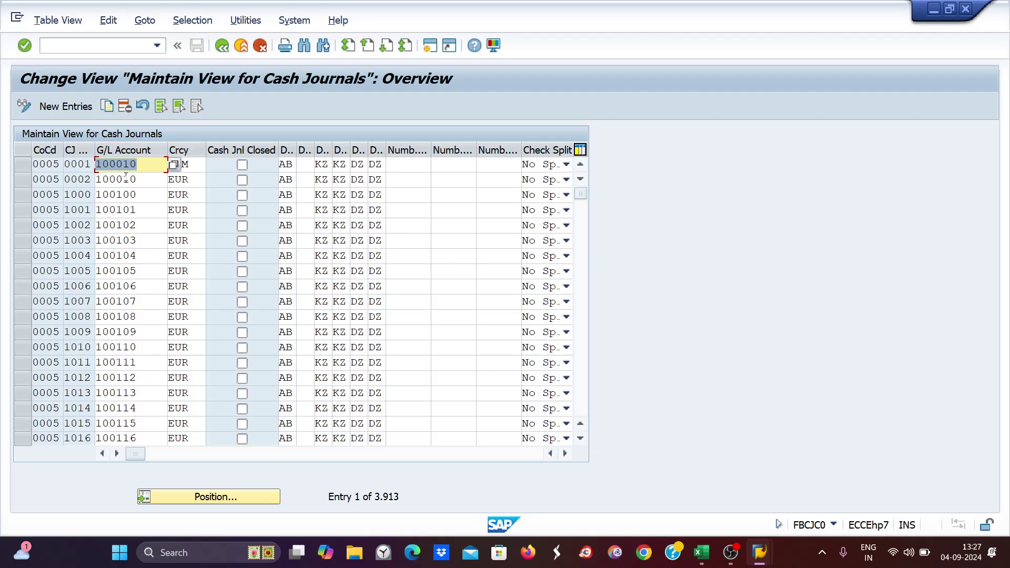
pyautogui.click(216, 497)
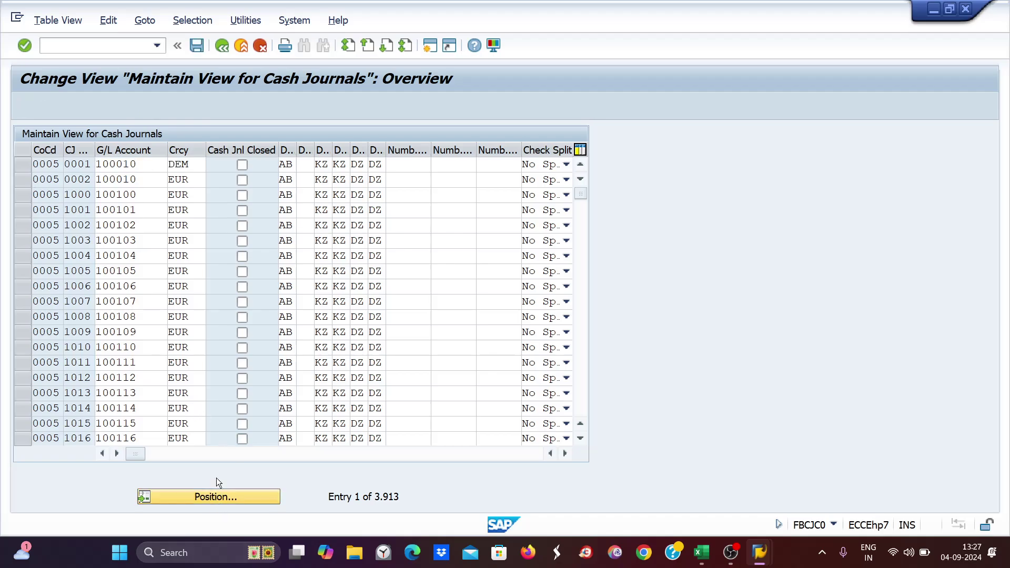
pyautogui.write('z')
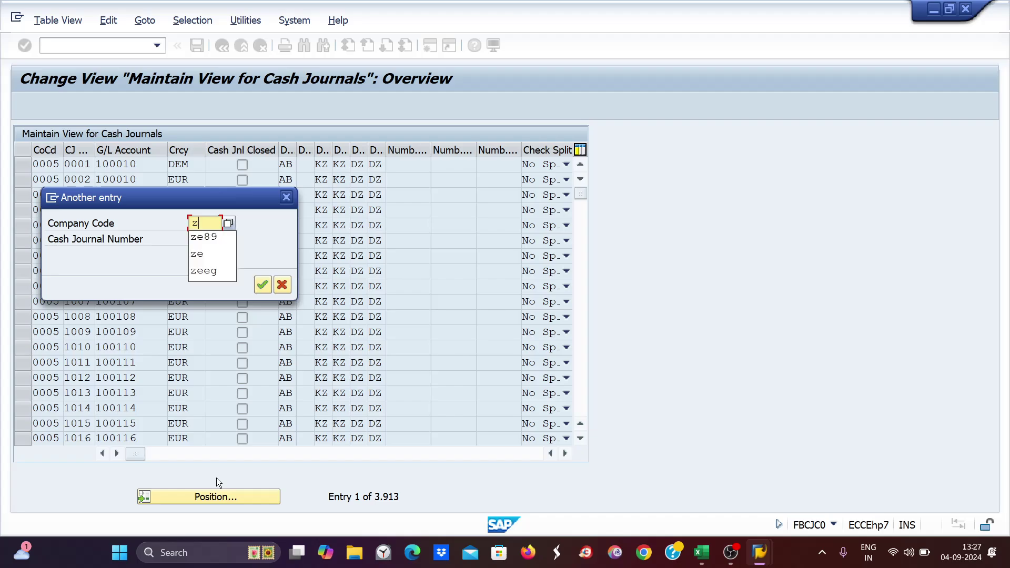
pyautogui.write('e89')
pyautogui.press('Return')
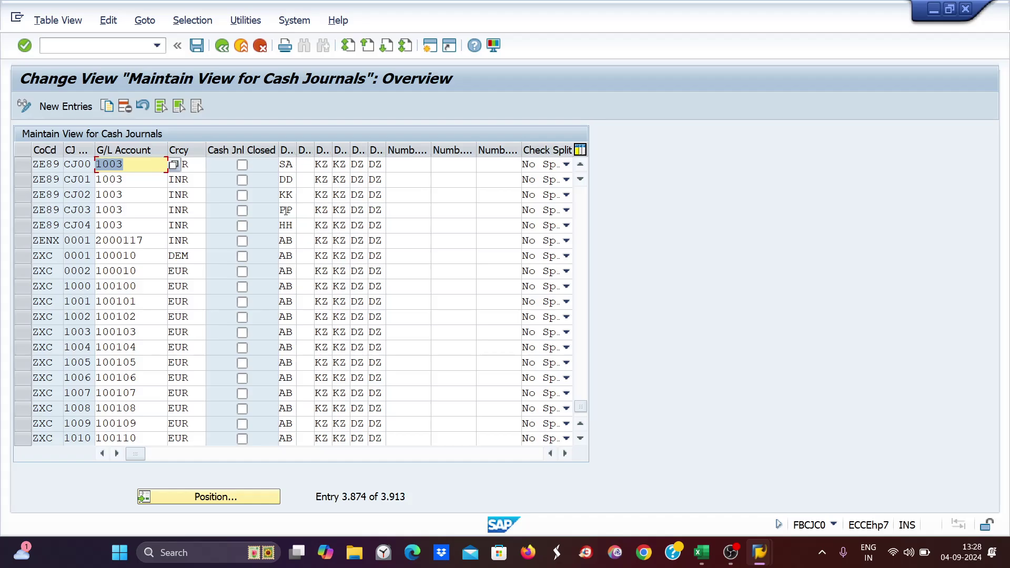
# - Flag cash journal CJ03 as closed and save under the customizing request
pyautogui.click(192, 210)
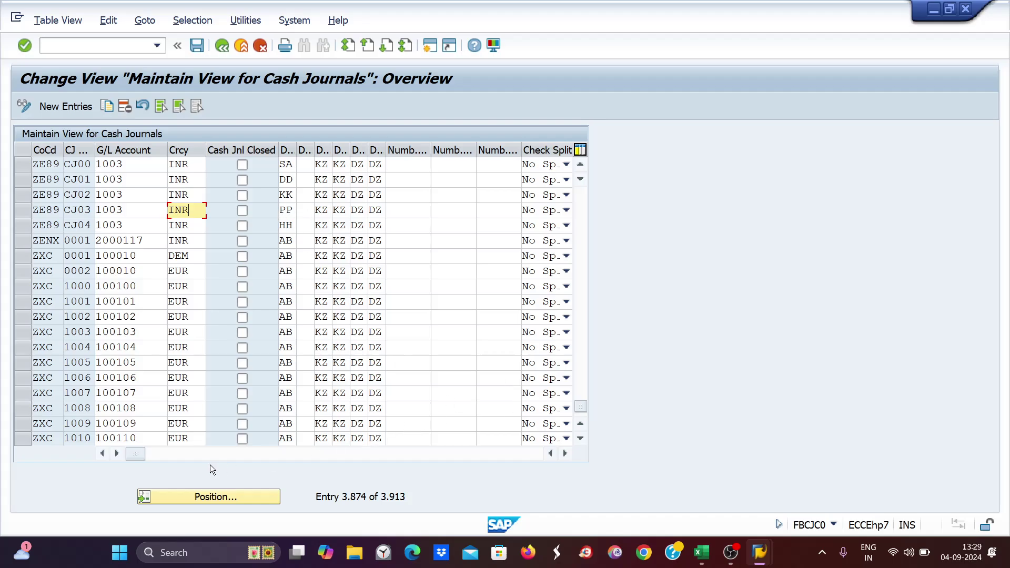
pyautogui.moveTo(138, 454); pyautogui.dragTo(409, 455)
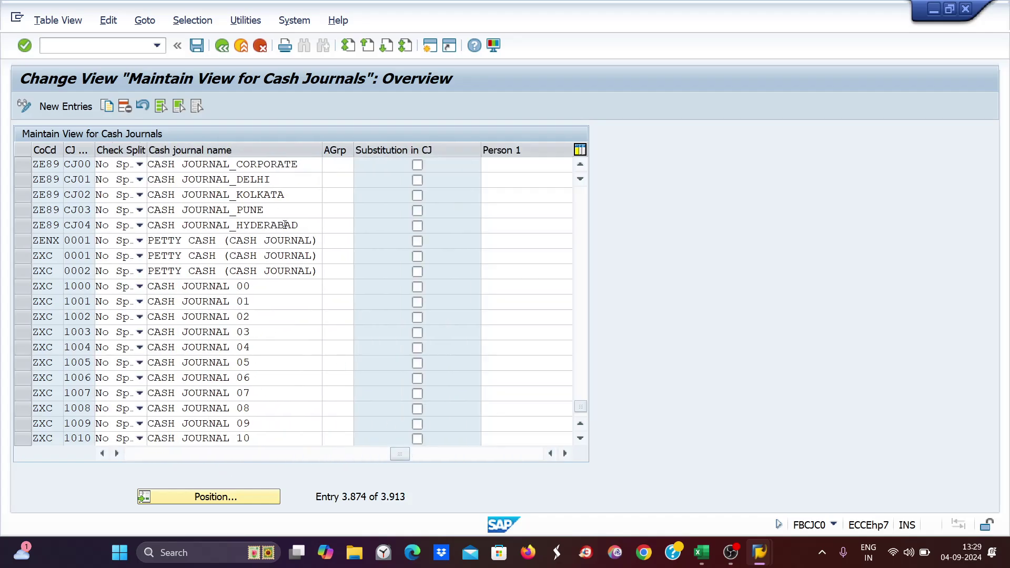
pyautogui.moveTo(281, 205); pyautogui.dragTo(229, 210)
pyautogui.press('Left')
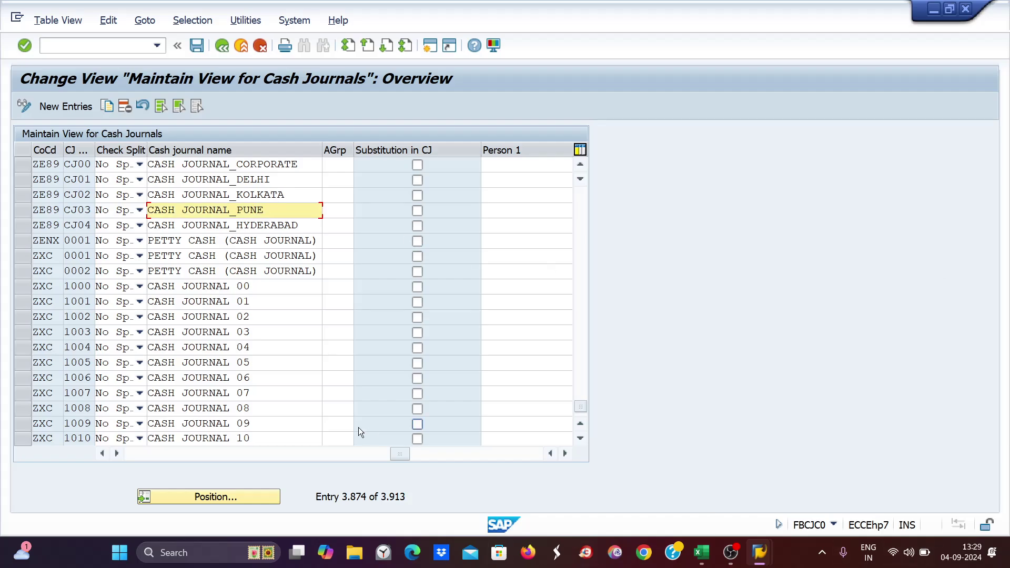
pyautogui.moveTo(396, 456); pyautogui.dragTo(67, 452)
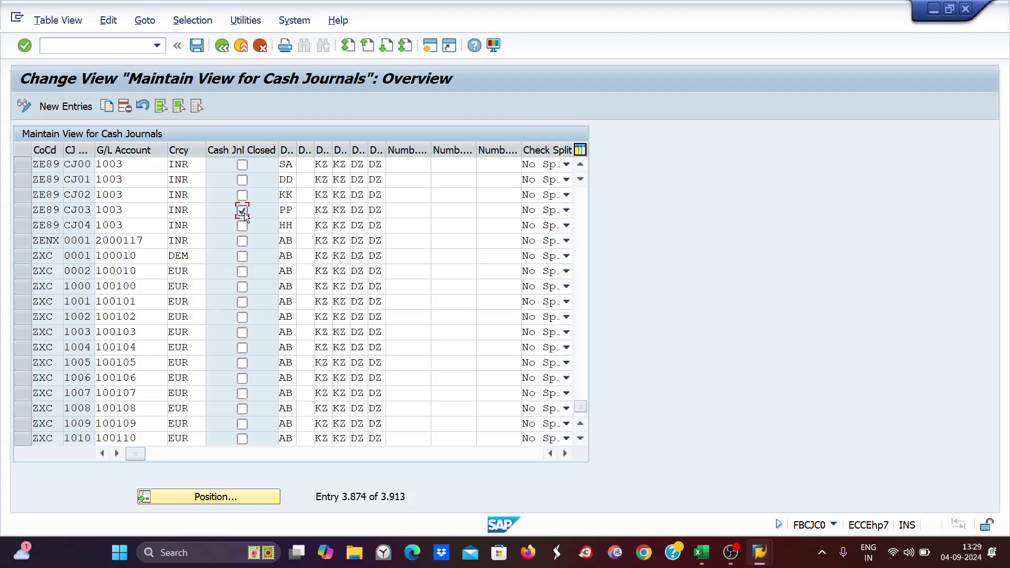
pyautogui.hotkey('ctrl', 's')
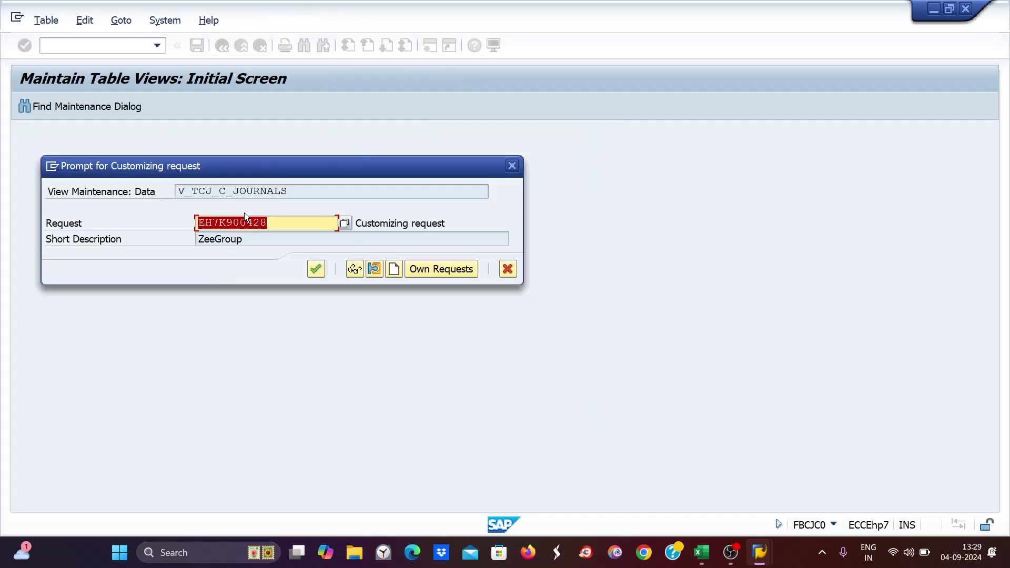
pyautogui.press('Return')
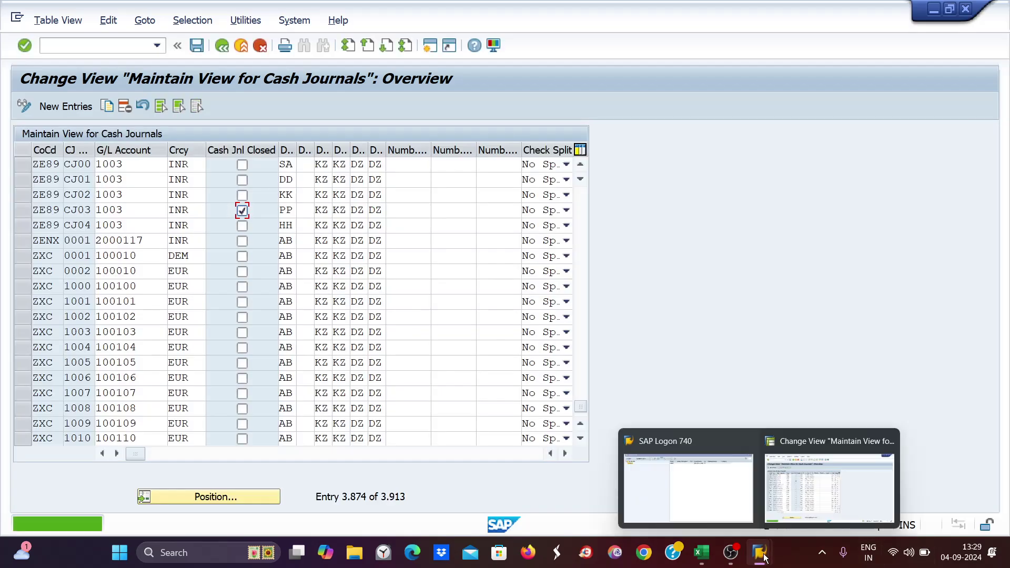
# - Start the cash journal posting transaction with /nfbcj to pick another journal
pyautogui.click(50, 47)
pyautogui.write('/nfbcj')
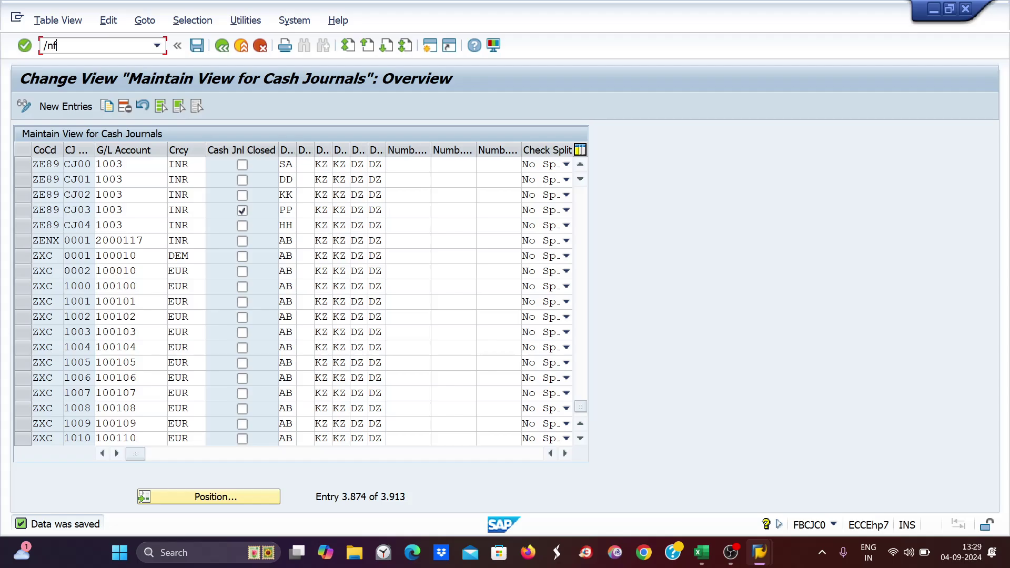
pyautogui.press('Return')
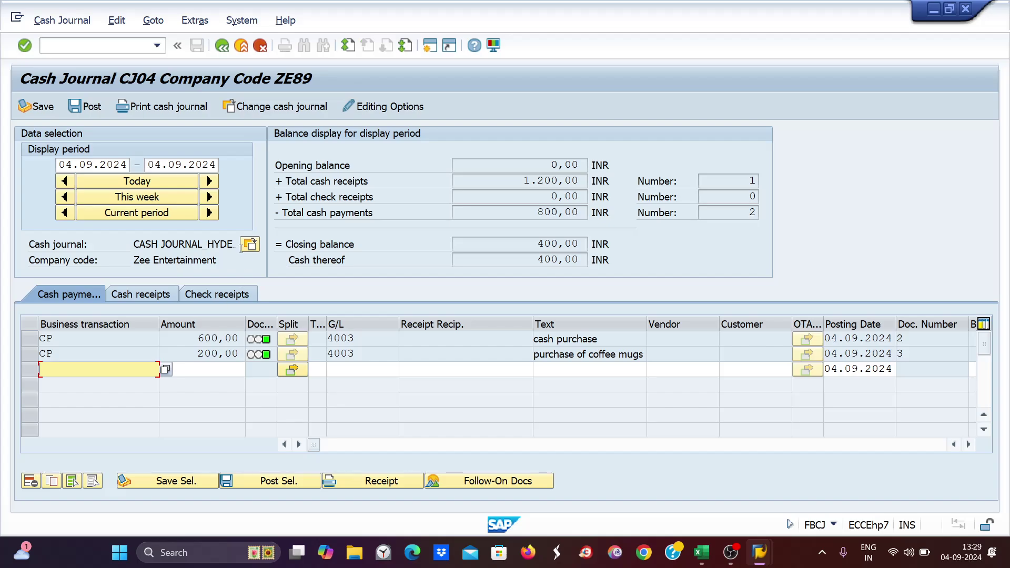
pyautogui.click(249, 244)
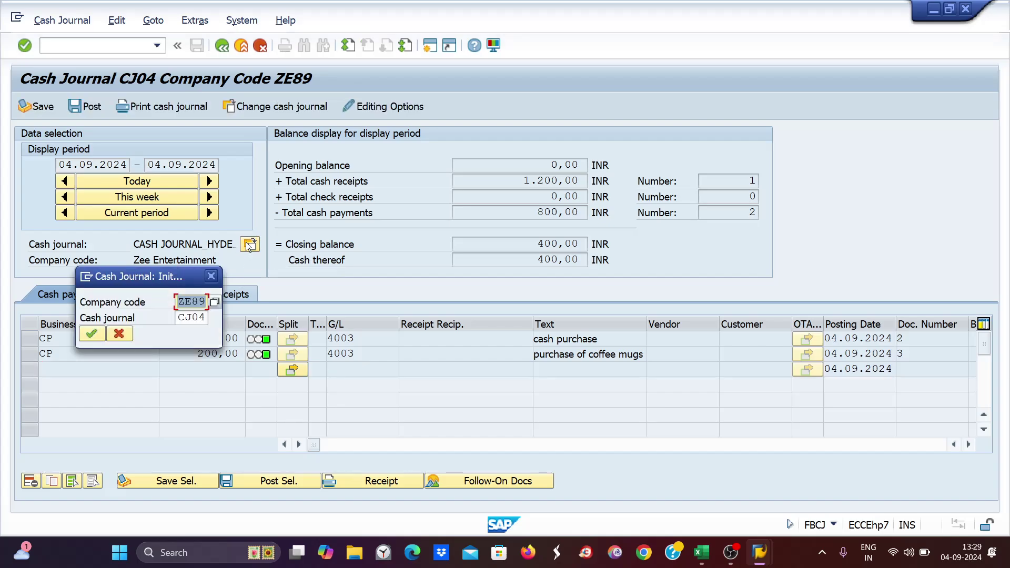
# - Load closed cash journal CJ03 and view its CW cash receipt of 12.000,00
pyautogui.press('Tab')
pyautogui.write('c')
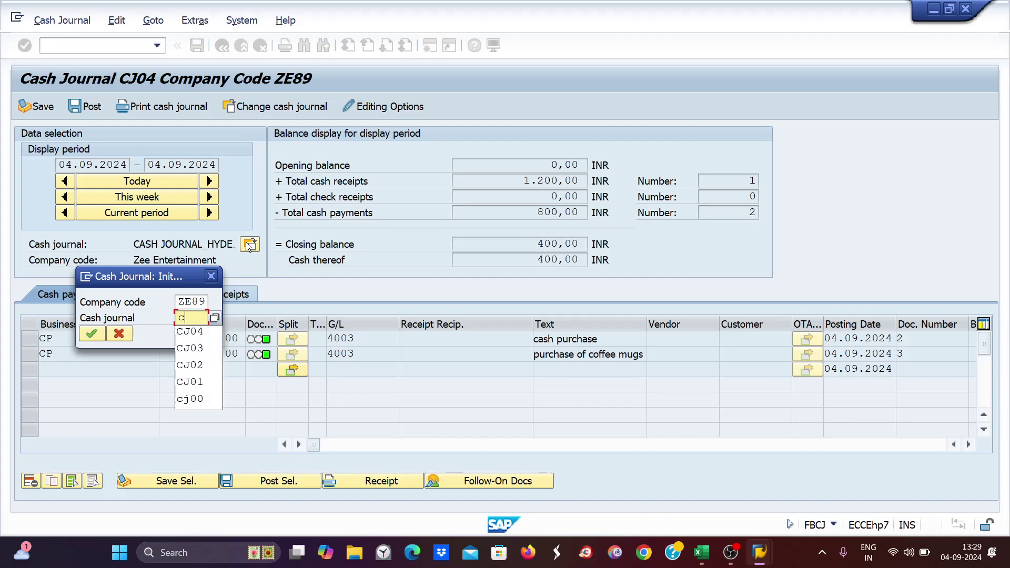
pyautogui.write('j03')
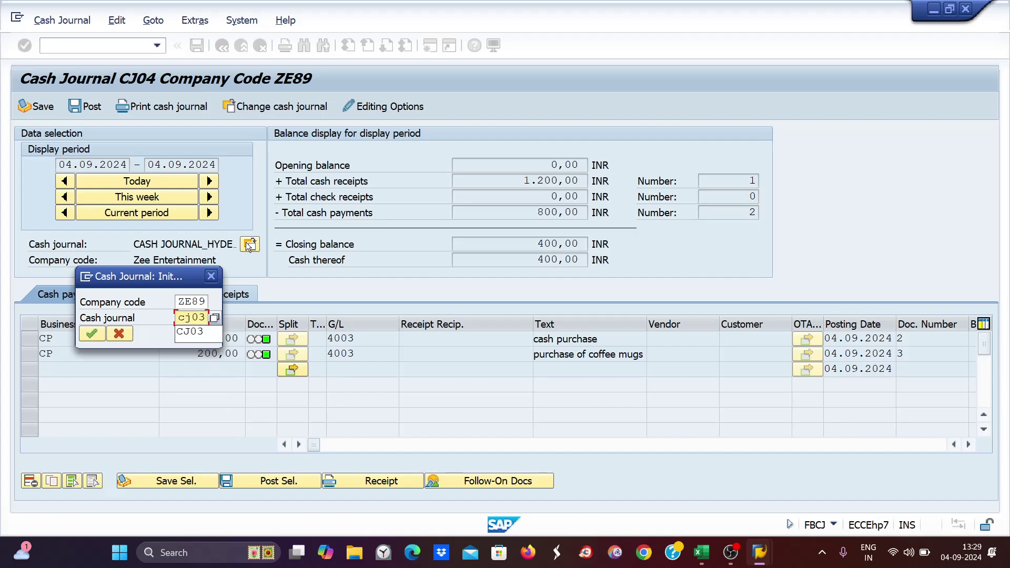
pyautogui.press('Return')
pyautogui.press('Return')
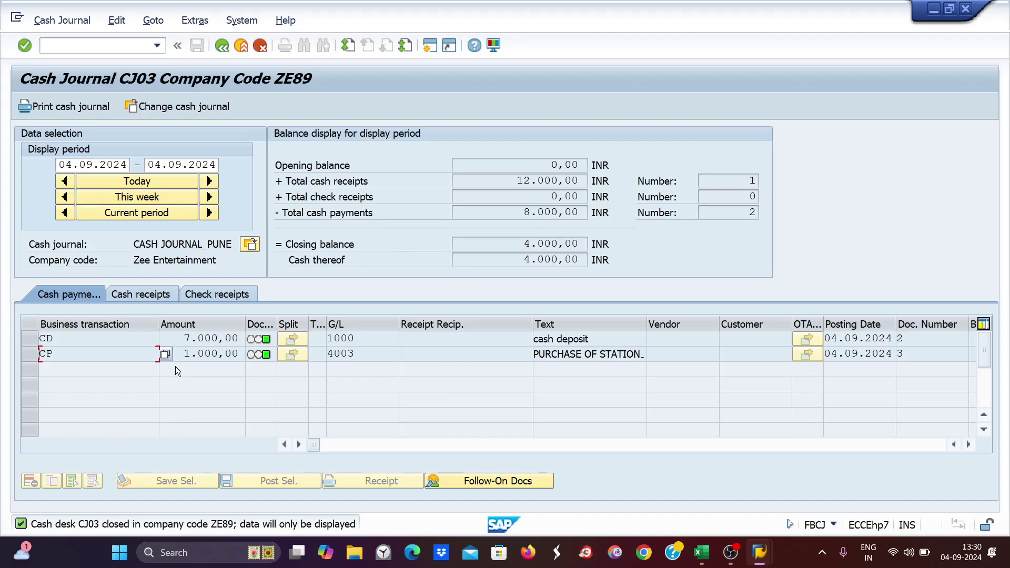
pyautogui.click(147, 295)
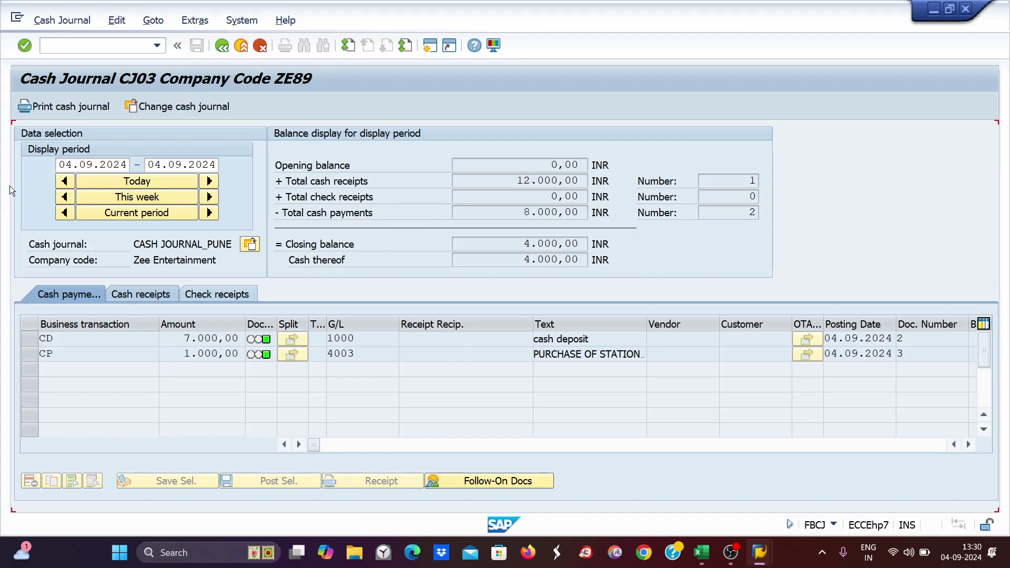
pyautogui.click(114, 344)
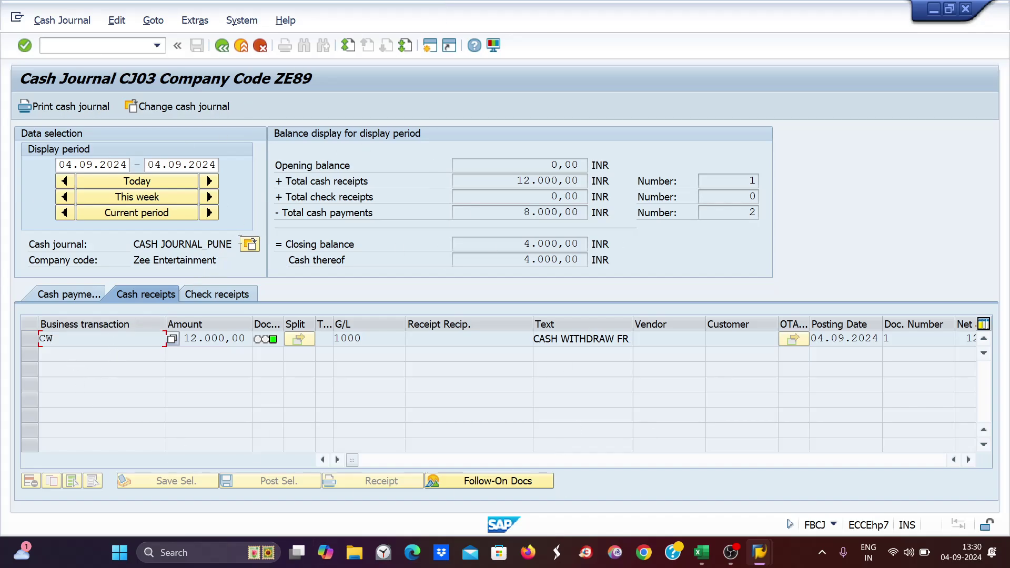
# - Switch the display to cash journal CJ02
pyautogui.click(248, 248)
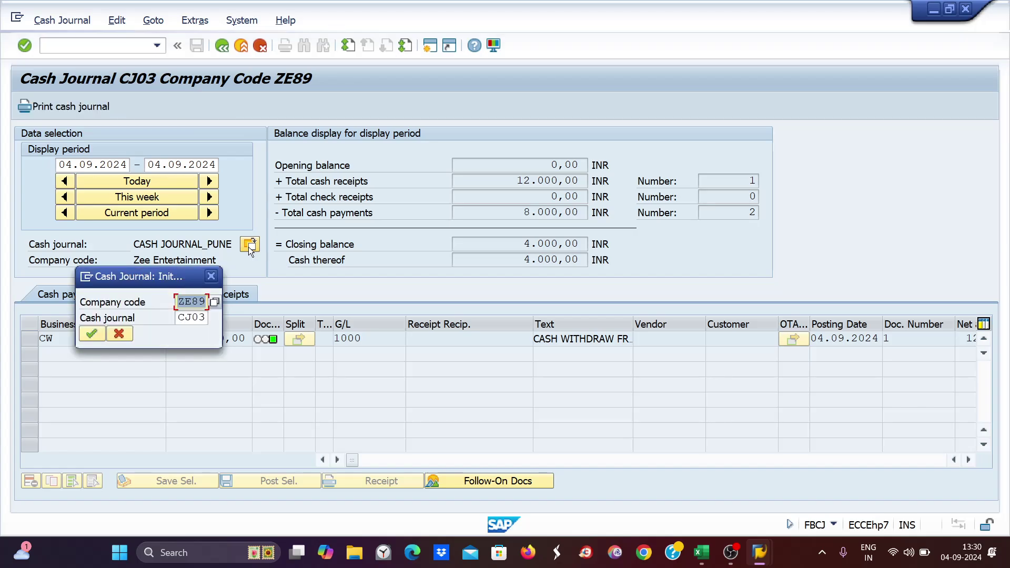
pyautogui.press('Tab')
pyautogui.write('C')
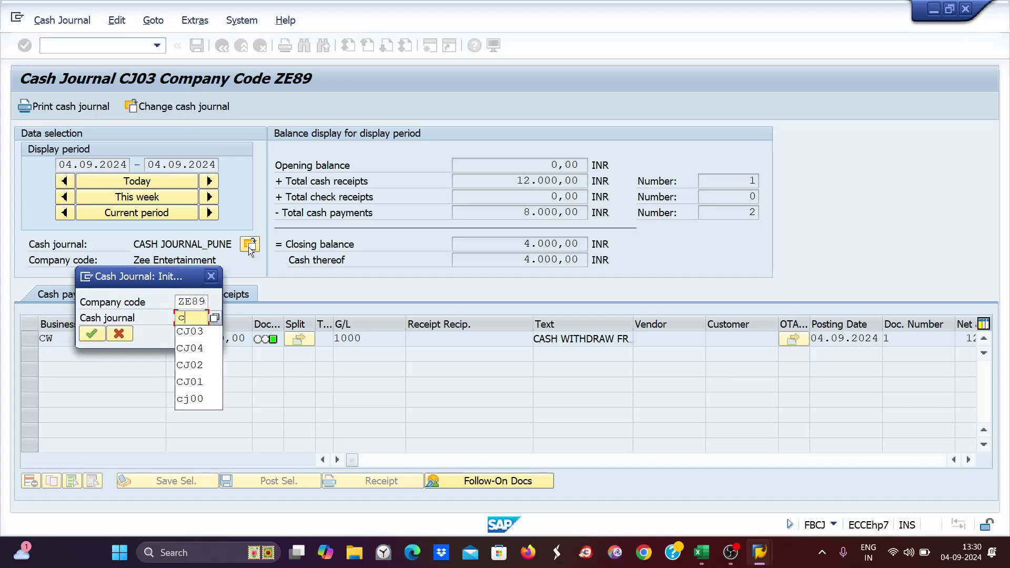
pyautogui.write('J02')
pyautogui.press('Return')
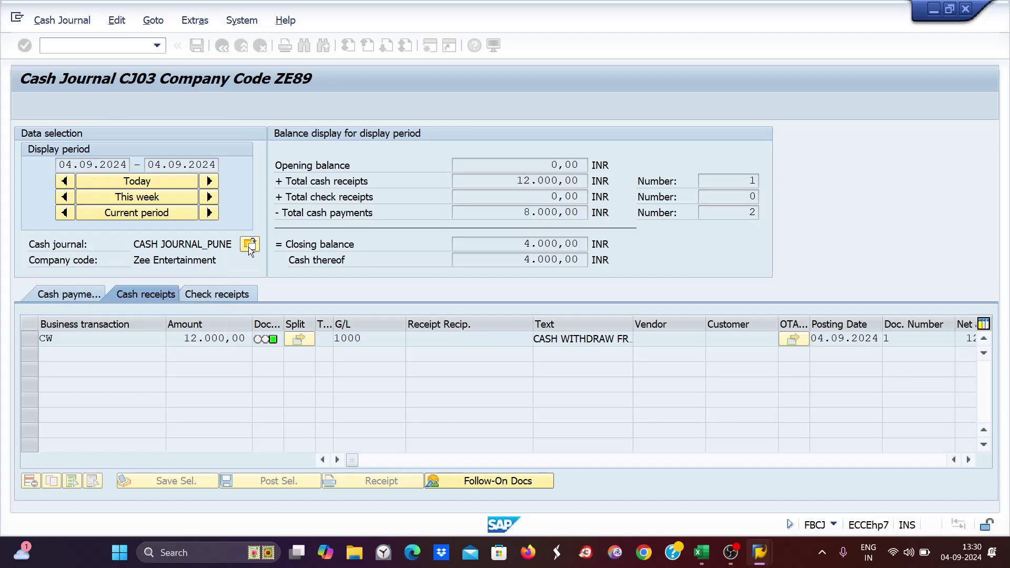
# - Check the amount and G/L account fields of CJ02's new receipt row against the Excel workbook
pyautogui.click(217, 358)
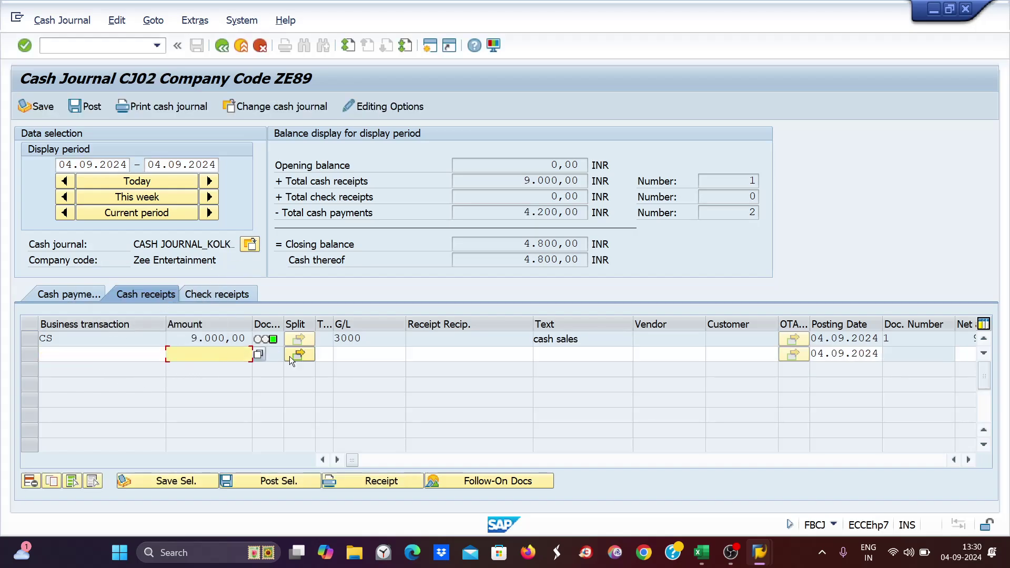
pyautogui.click(361, 358)
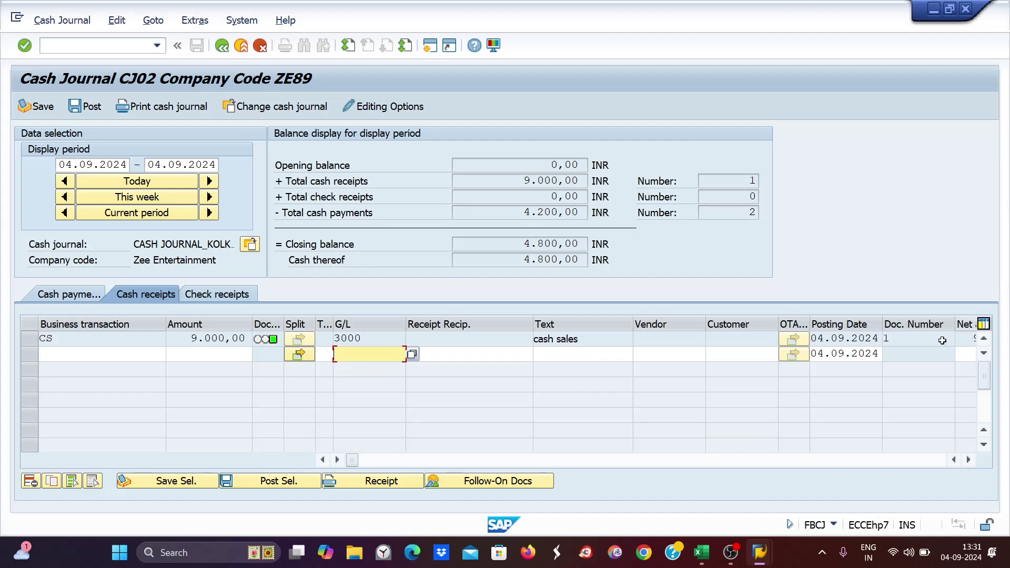
pyautogui.hotkey('alt', 'Tab')
pyautogui.hotkey('alt', 'Tab')
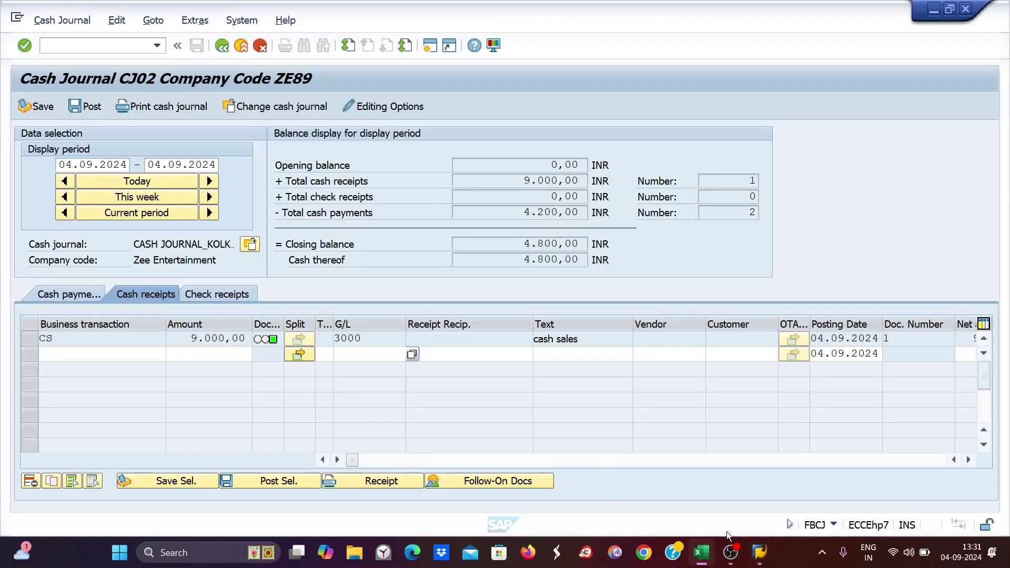
pyautogui.moveTo(759, 552)
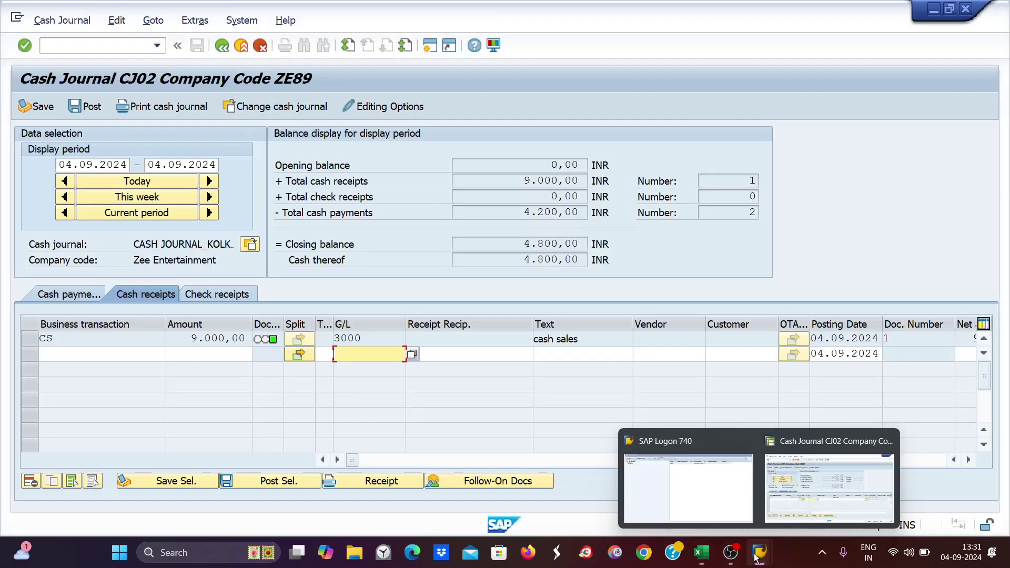
pyautogui.click(836, 481)
# - Open the cash journal maintenance table with /nfbcjc0
pyautogui.click(58, 47)
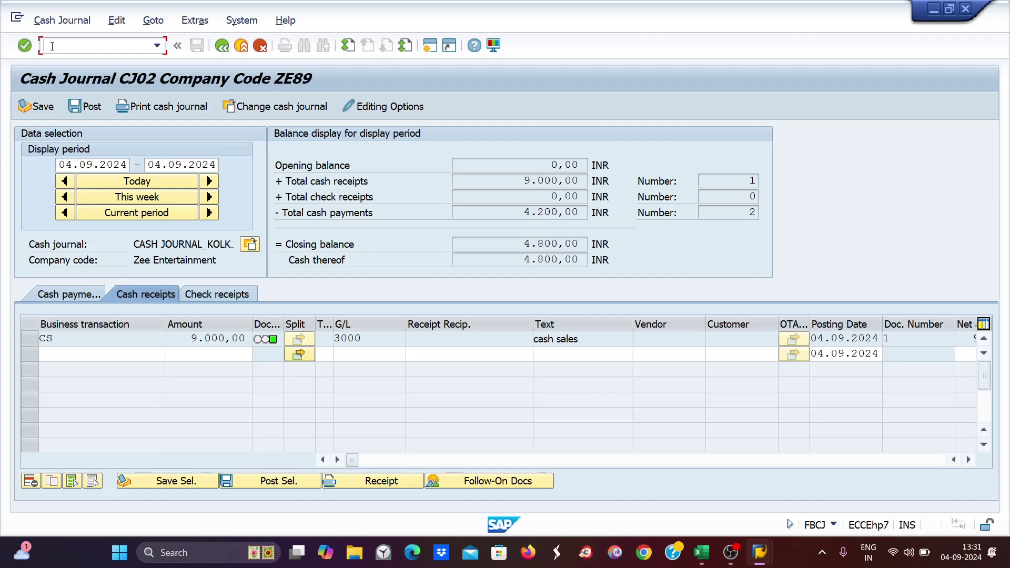
pyautogui.write('/nfbcjc0')
pyautogui.press('Return')
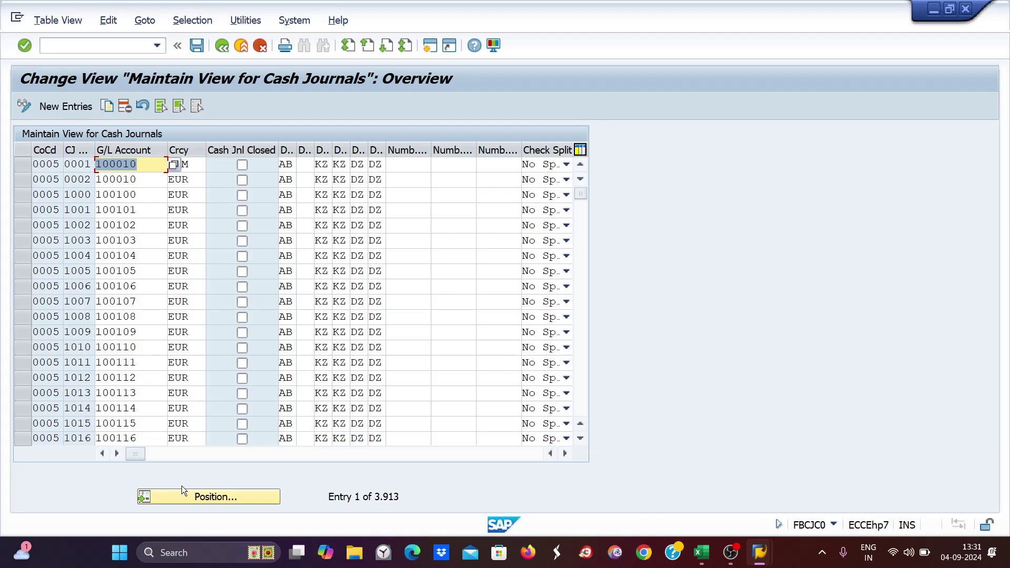
# - Jump to ZE89, clear CJ03's Cash Jnl Closed flag and save under the customizing request
pyautogui.click(202, 496)
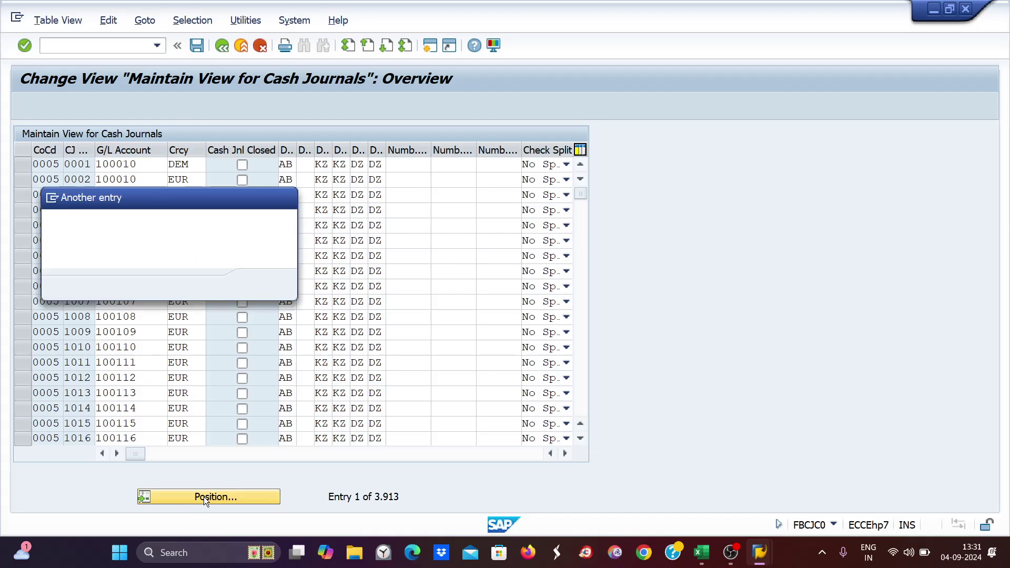
pyautogui.write('ze89')
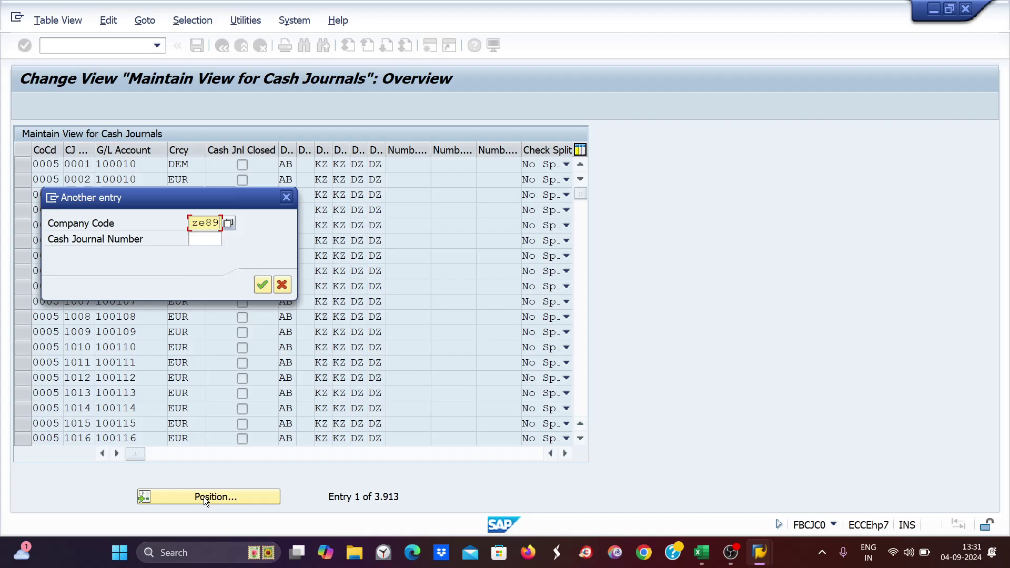
pyautogui.press('Return')
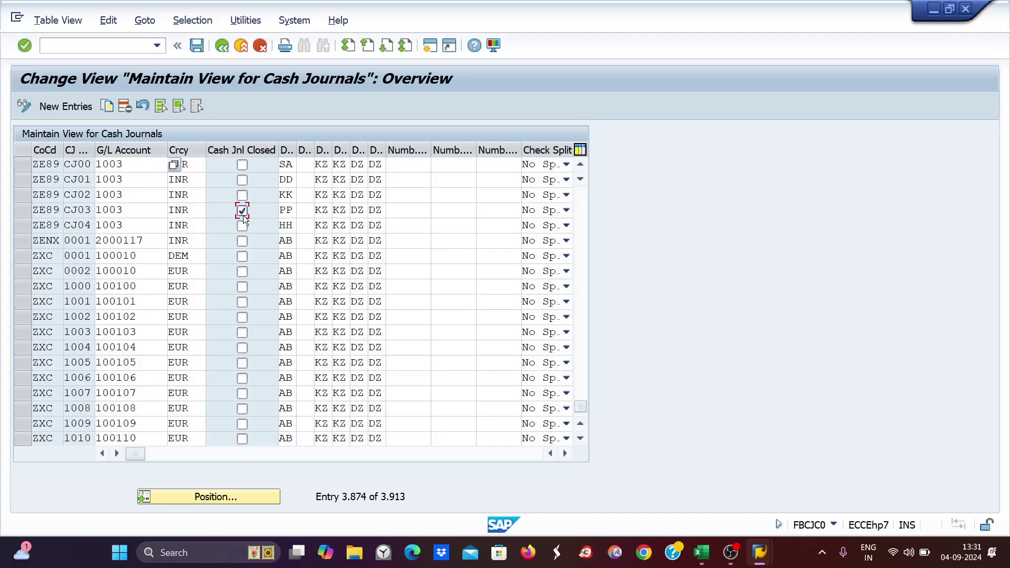
pyautogui.hotkey('ctrl', 's')
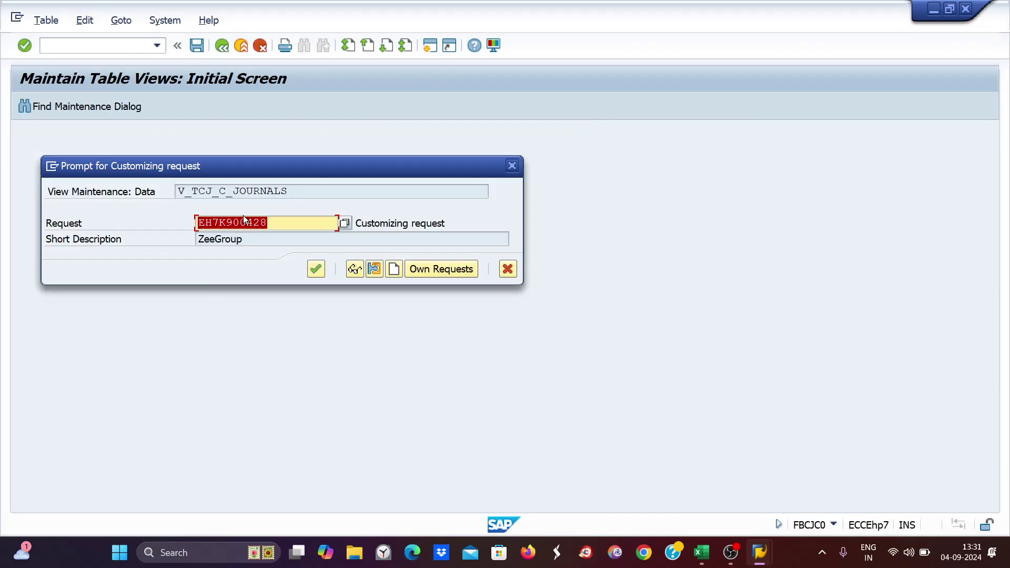
pyautogui.press('Return')
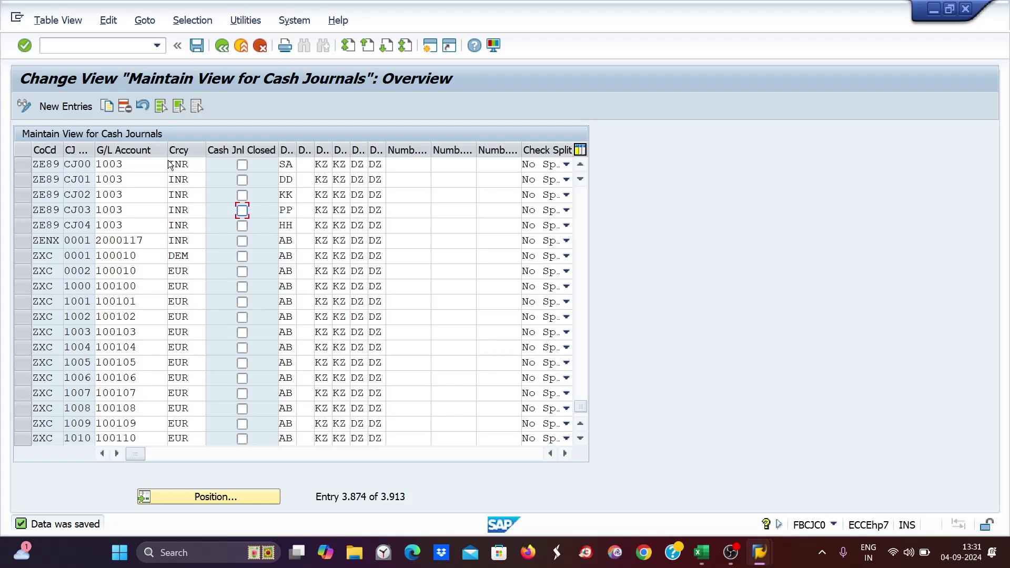
# - Open the cash journal transaction names table with /nfbcjc2
pyautogui.click(53, 47)
pyautogui.write('/nfbcjc2')
pyautogui.press('Return')
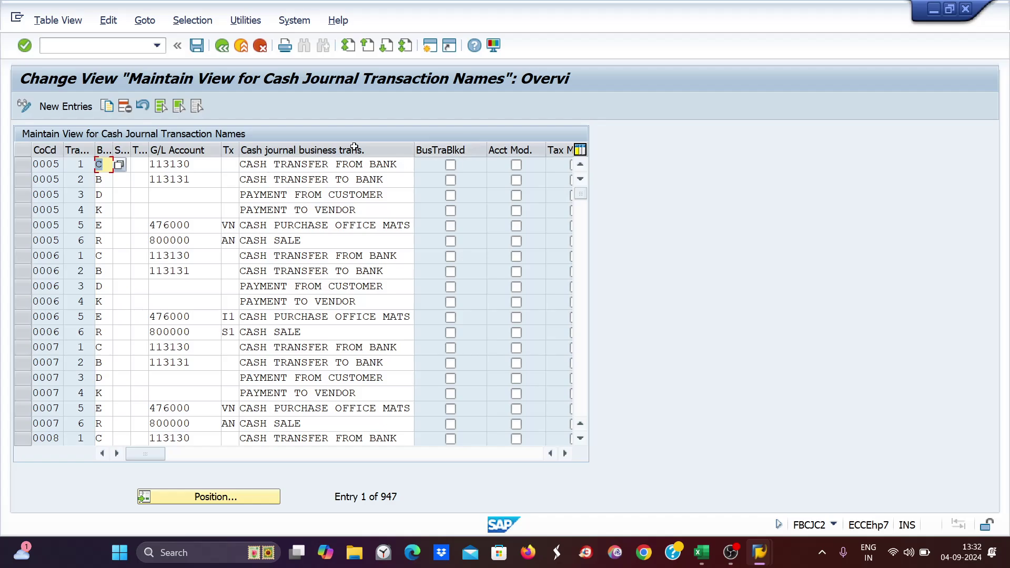
# - Position the table at company code ZE89 and tick BusTraBlkd on the CW row
pyautogui.click(182, 494)
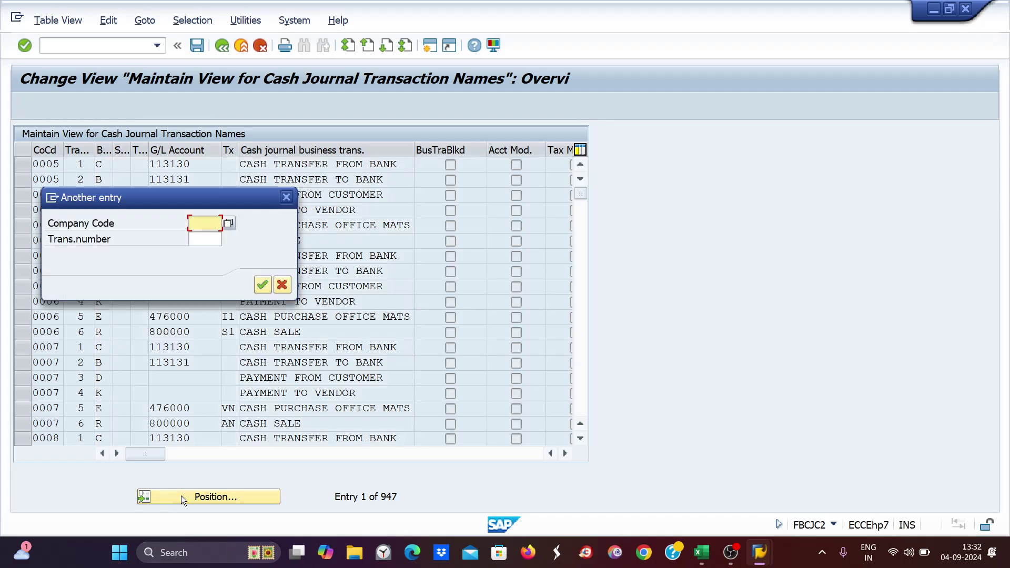
pyautogui.write('ze89')
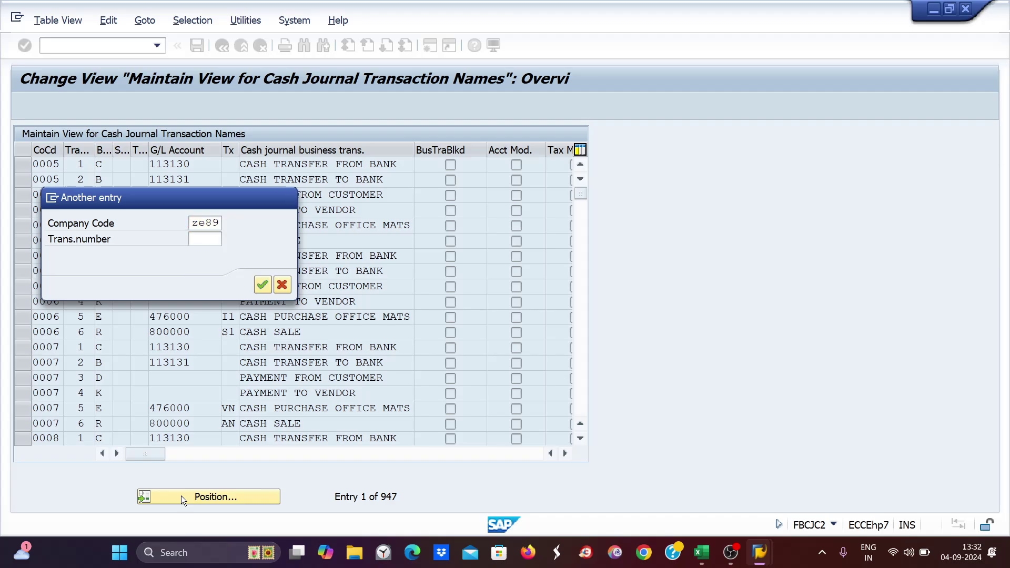
pyautogui.press('Return')
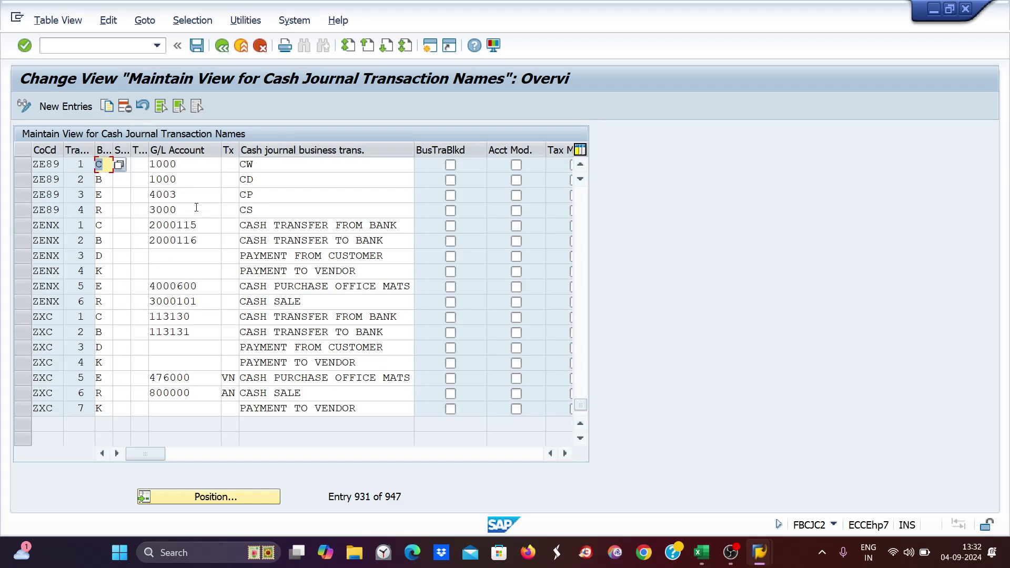
pyautogui.doubleClick(265, 166)
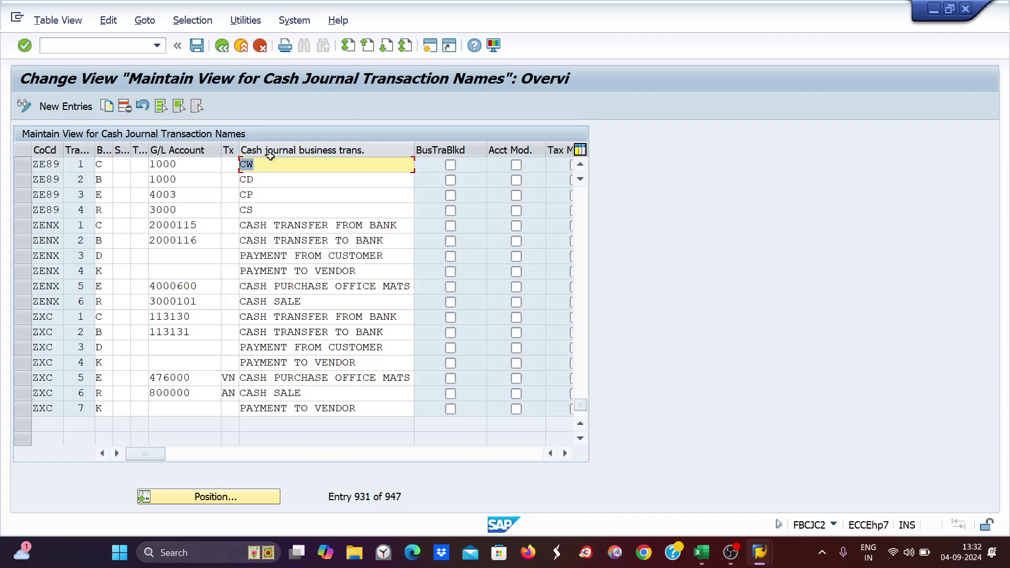
pyautogui.click(261, 171)
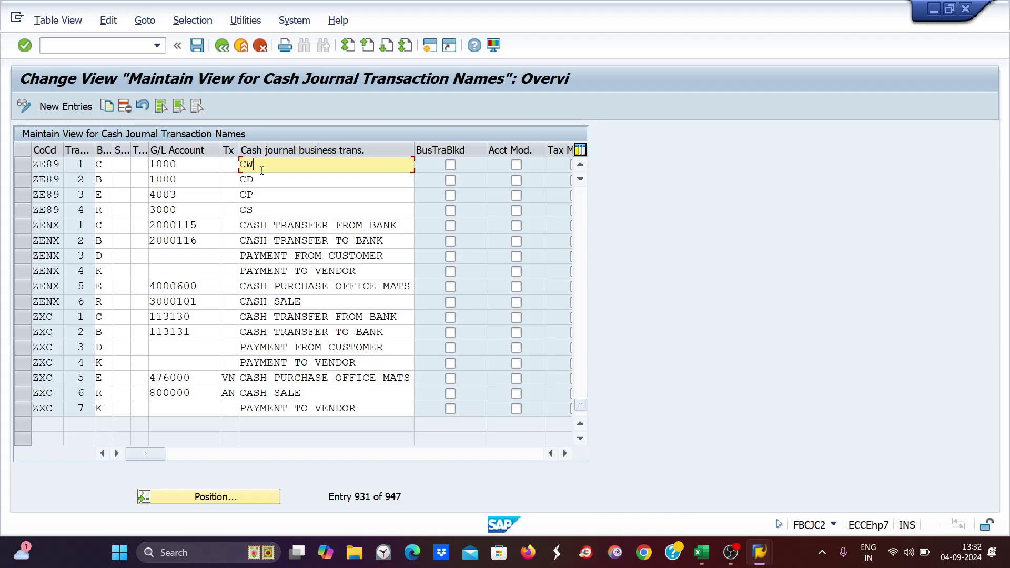
pyautogui.click(451, 165)
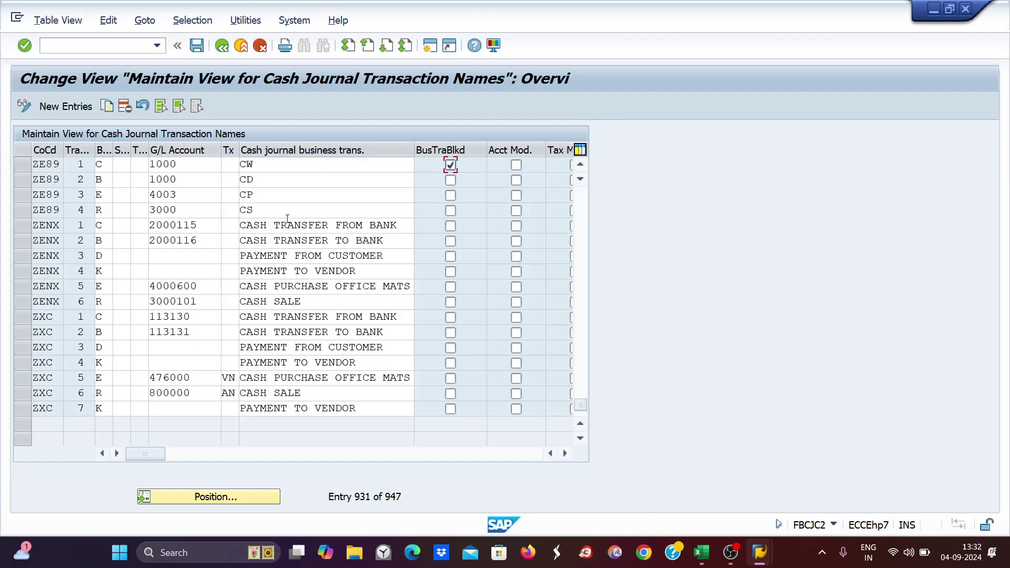
pyautogui.click(271, 166)
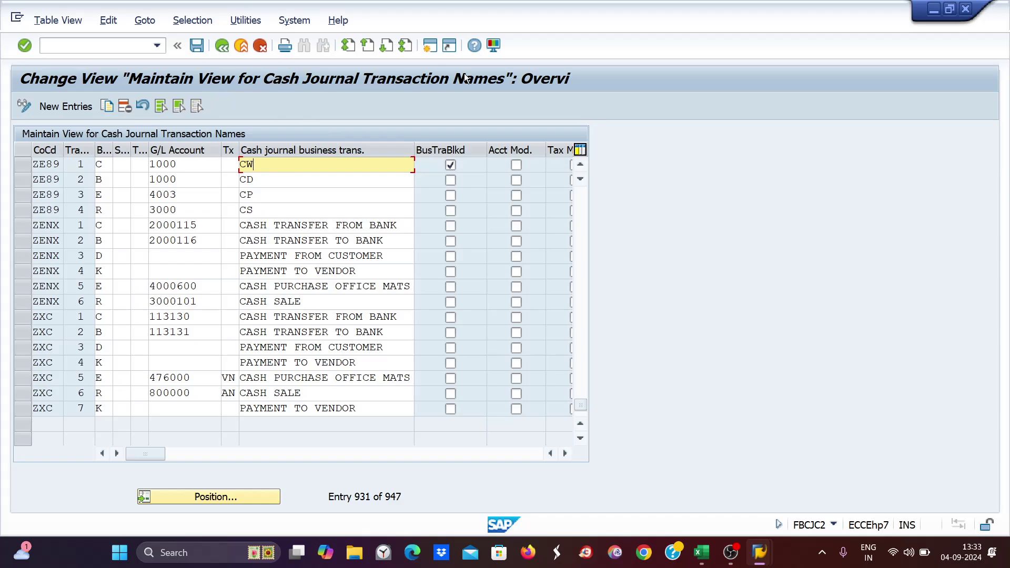
pyautogui.click(260, 180)
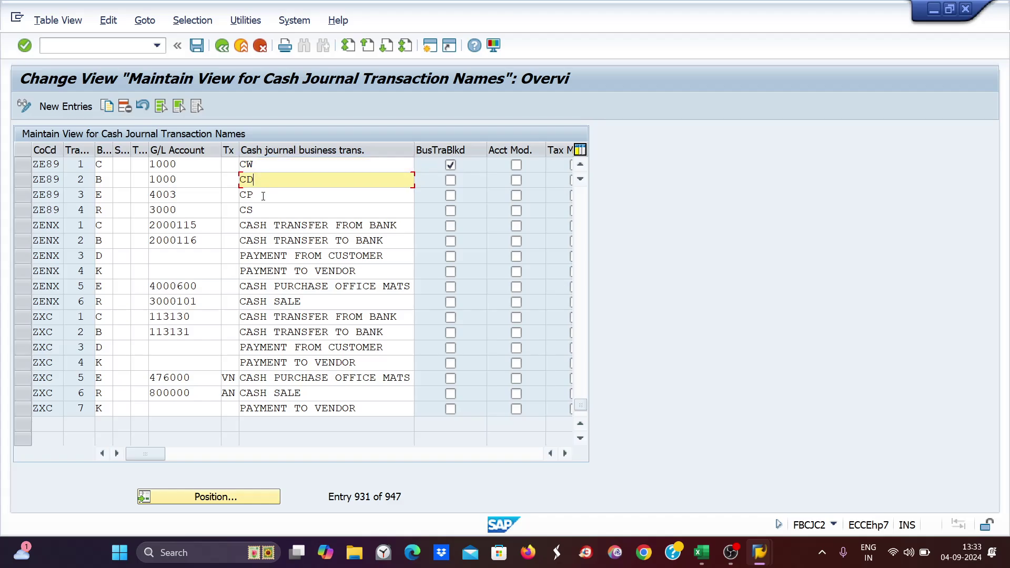
pyautogui.click(261, 195)
pyautogui.click(270, 211)
pyautogui.click(266, 165)
pyautogui.click(266, 180)
pyautogui.click(269, 202)
pyautogui.click(269, 211)
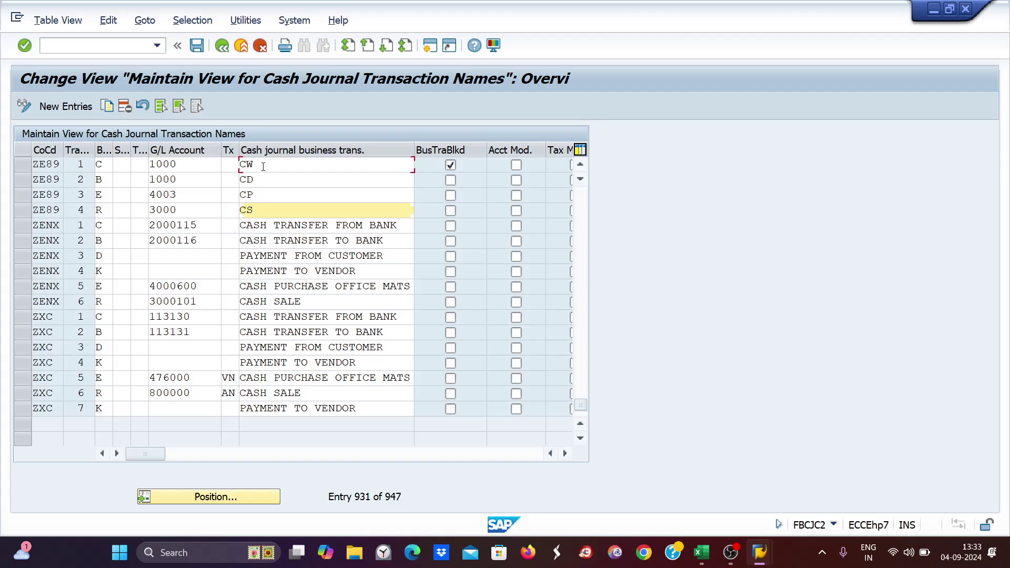
pyautogui.click(263, 166)
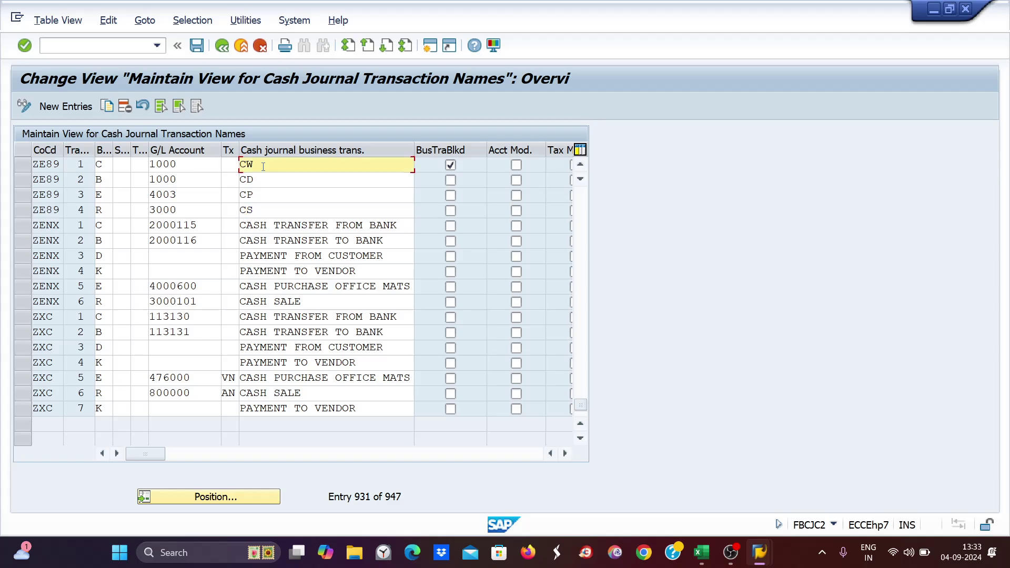
pyautogui.click(256, 180)
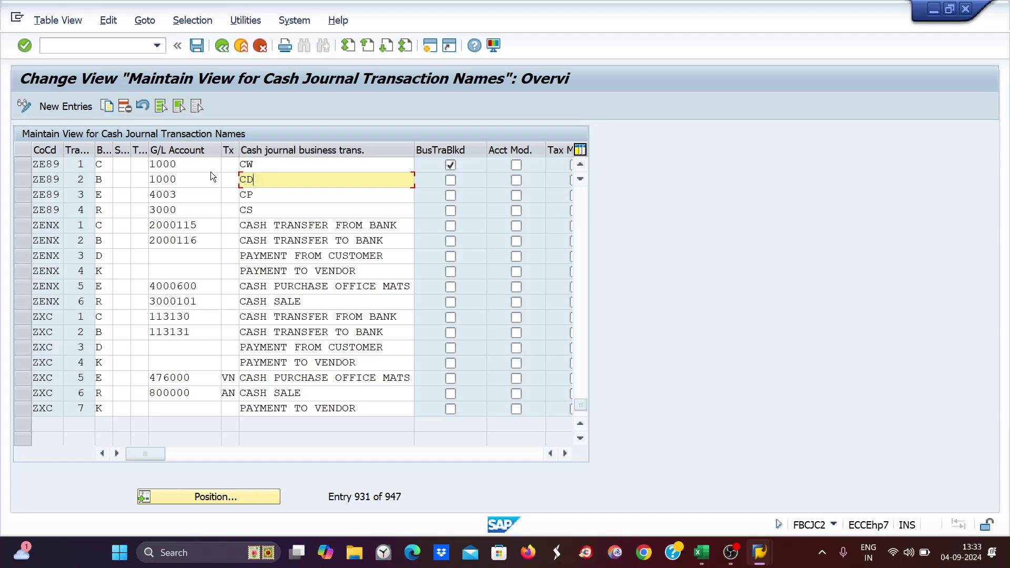
pyautogui.click(270, 166)
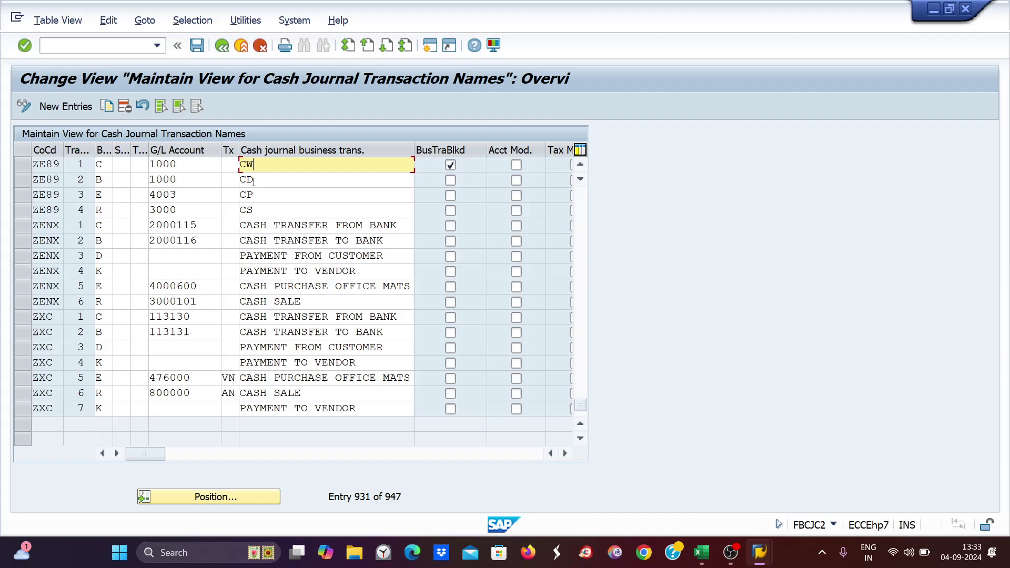
pyautogui.click(256, 181)
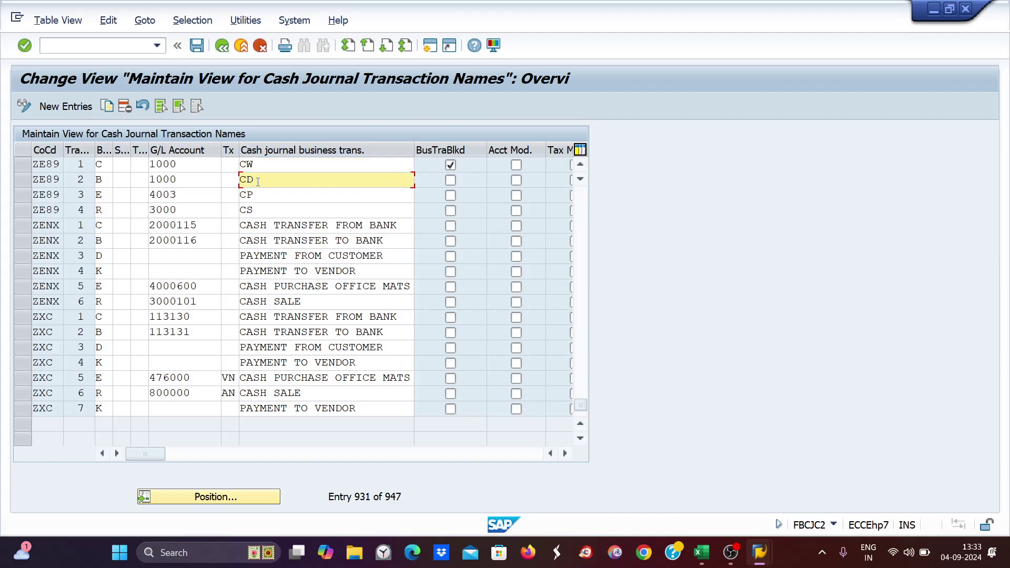
pyautogui.click(201, 164)
pyautogui.click(188, 181)
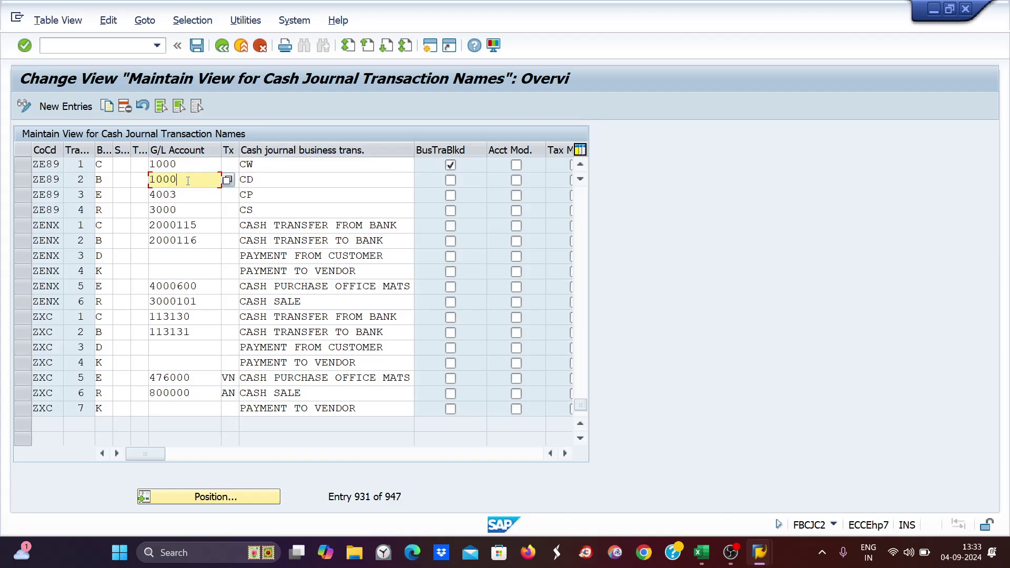
pyautogui.click(267, 165)
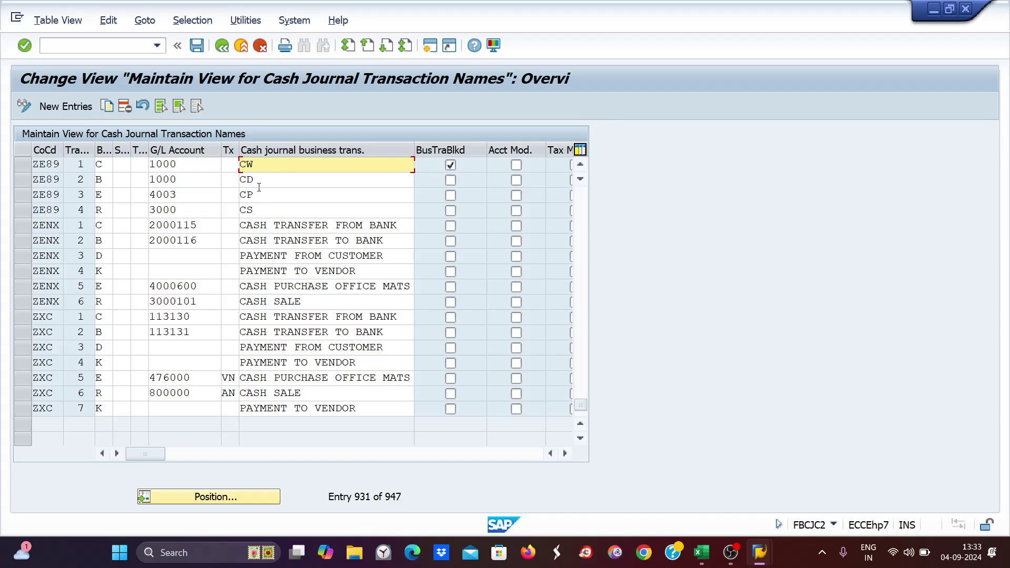
pyautogui.click(259, 187)
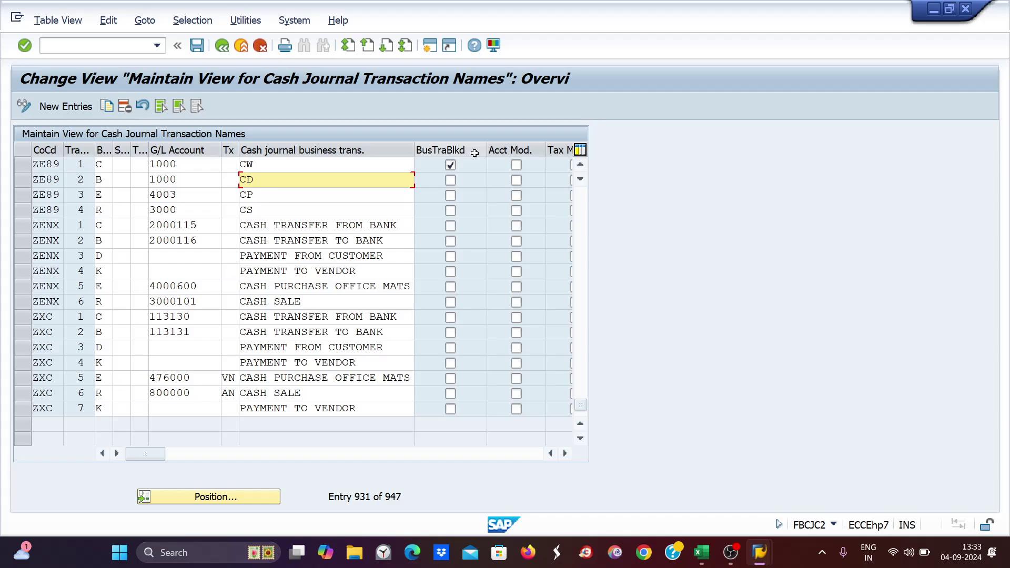
pyautogui.click(267, 164)
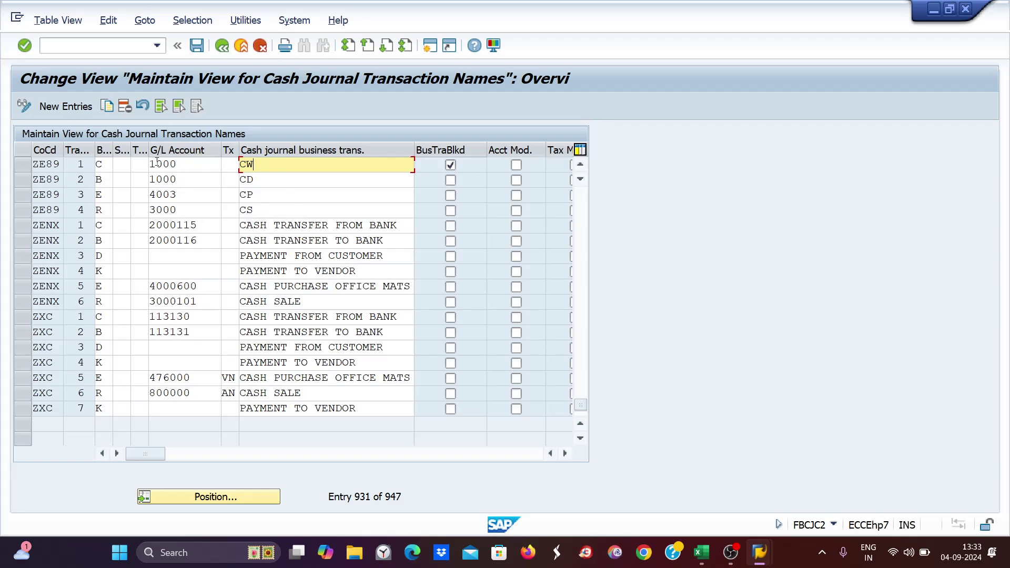
# - Select the CW row's G/L account number 1000
pyautogui.click(181, 163)
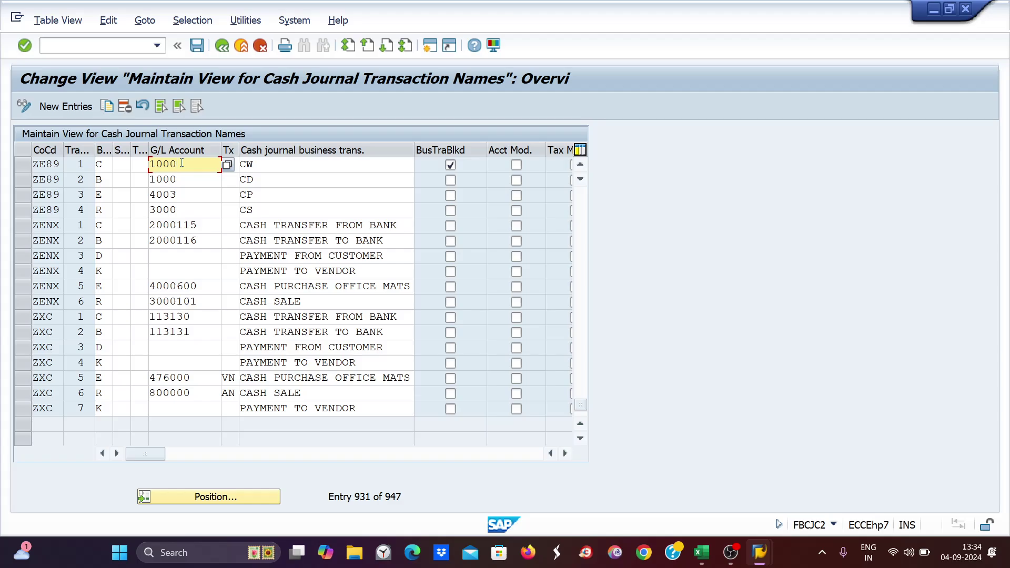
pyautogui.moveTo(182, 164); pyautogui.dragTo(149, 166)
pyautogui.click(181, 166)
pyautogui.moveTo(181, 167); pyautogui.dragTo(155, 169)
pyautogui.click(178, 176)
pyautogui.click(177, 163)
pyautogui.moveTo(183, 164); pyautogui.dragTo(148, 165)
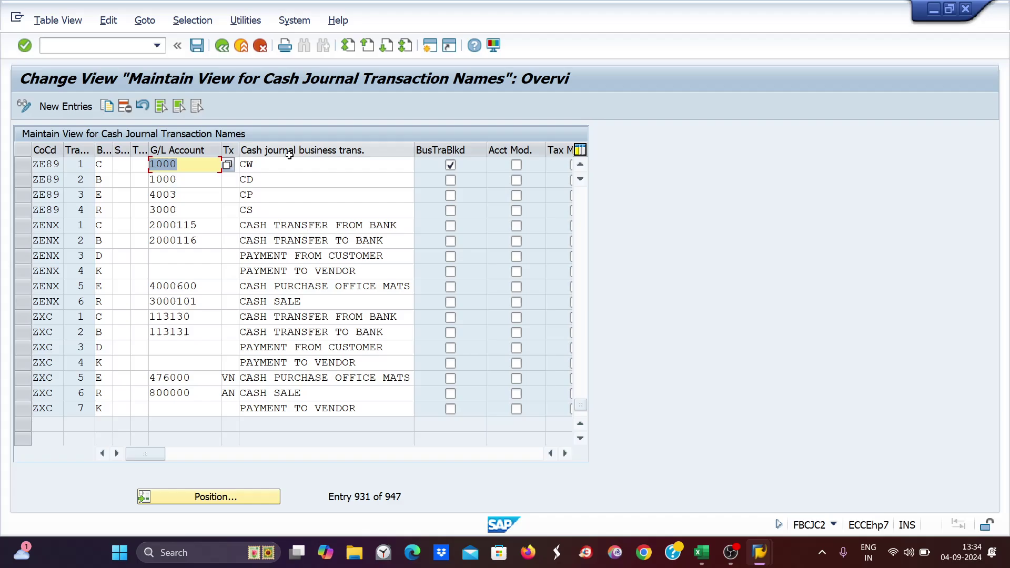
# - Select the CW transaction name, then save the table under the customizing request
pyautogui.click(258, 169)
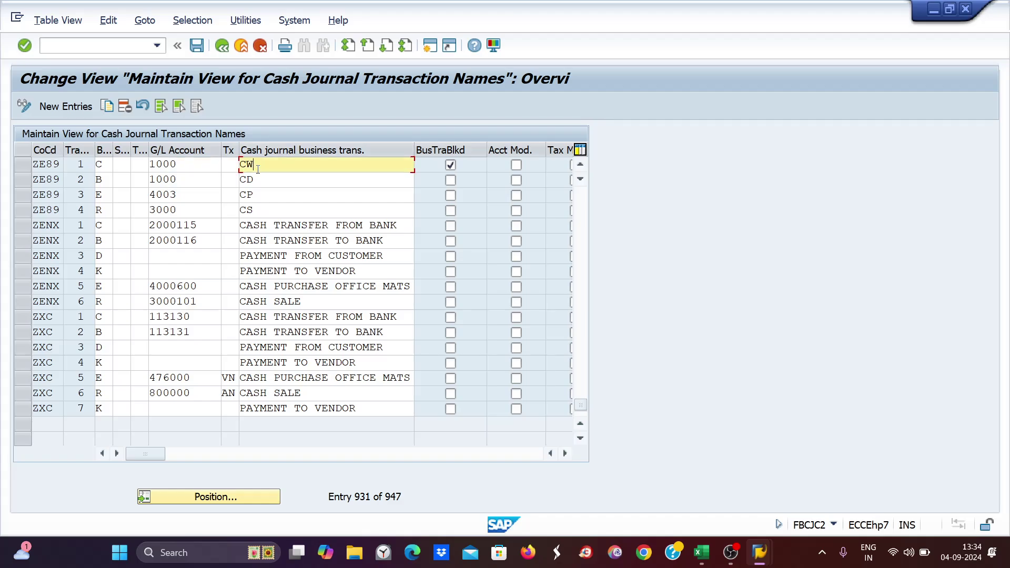
pyautogui.moveTo(253, 165); pyautogui.dragTo(240, 167)
pyautogui.click(263, 166)
pyautogui.moveTo(269, 164); pyautogui.dragTo(234, 164)
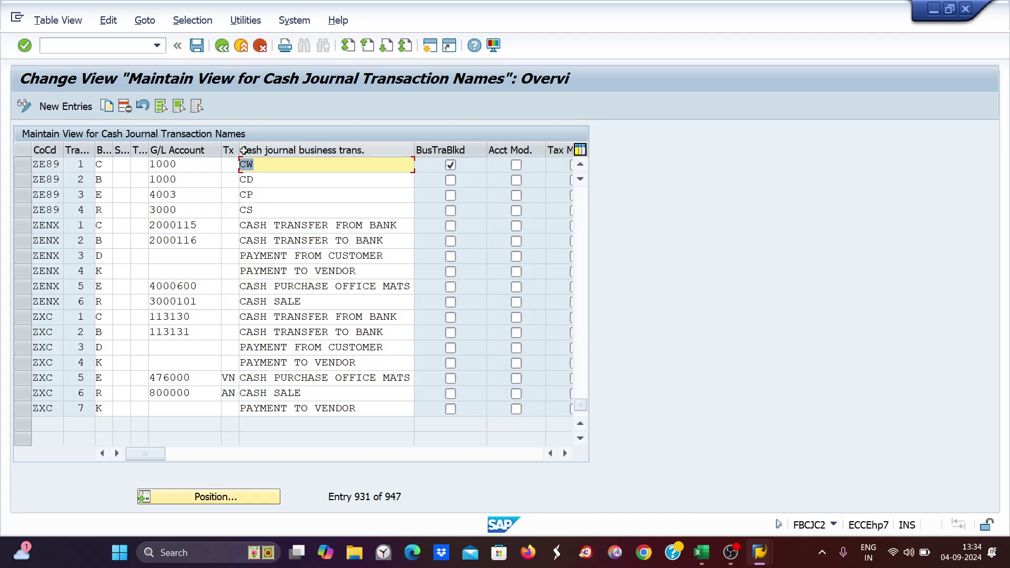
pyautogui.click(259, 179)
pyautogui.press('Down')
pyautogui.press('Down')
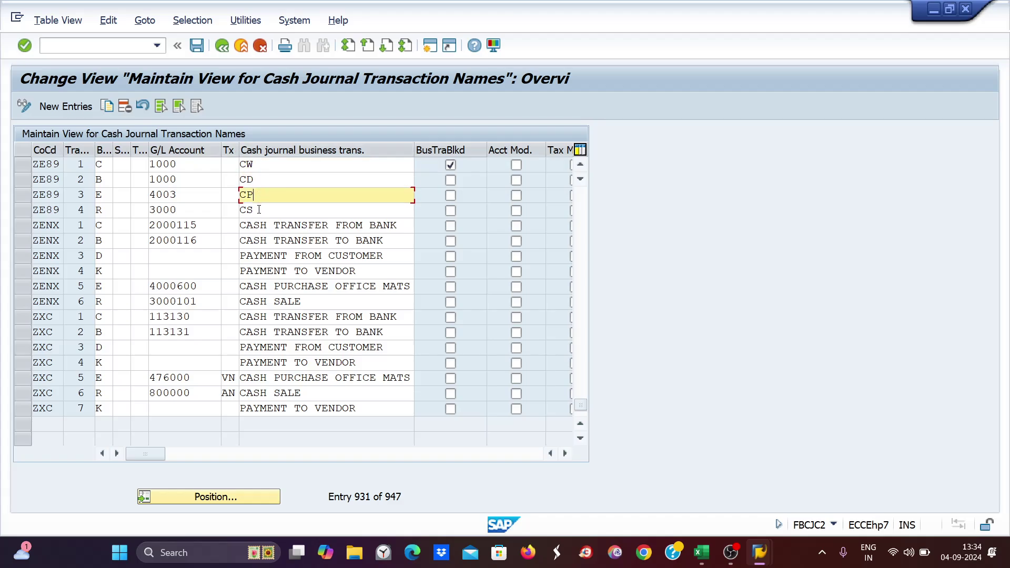
pyautogui.click(274, 163)
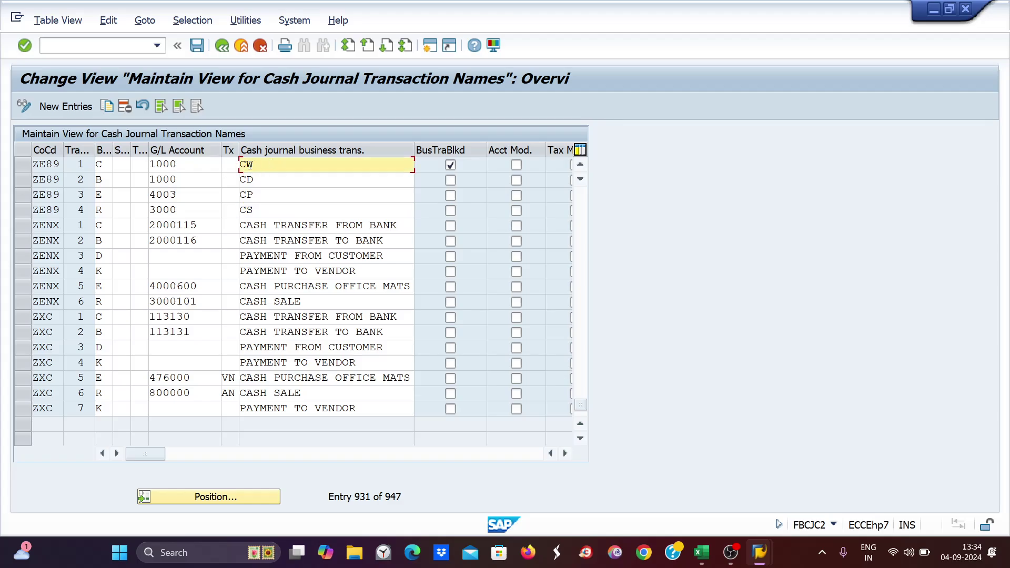
pyautogui.moveTo(256, 164); pyautogui.dragTo(236, 166)
pyautogui.click(273, 173)
pyautogui.hotkey('ctrl', 's')
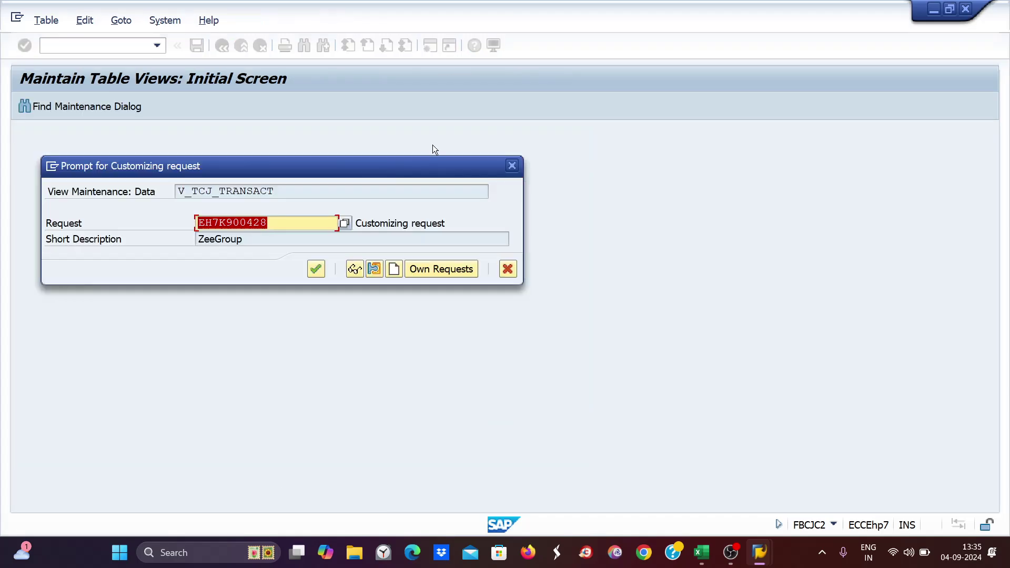
pyautogui.press('Return')
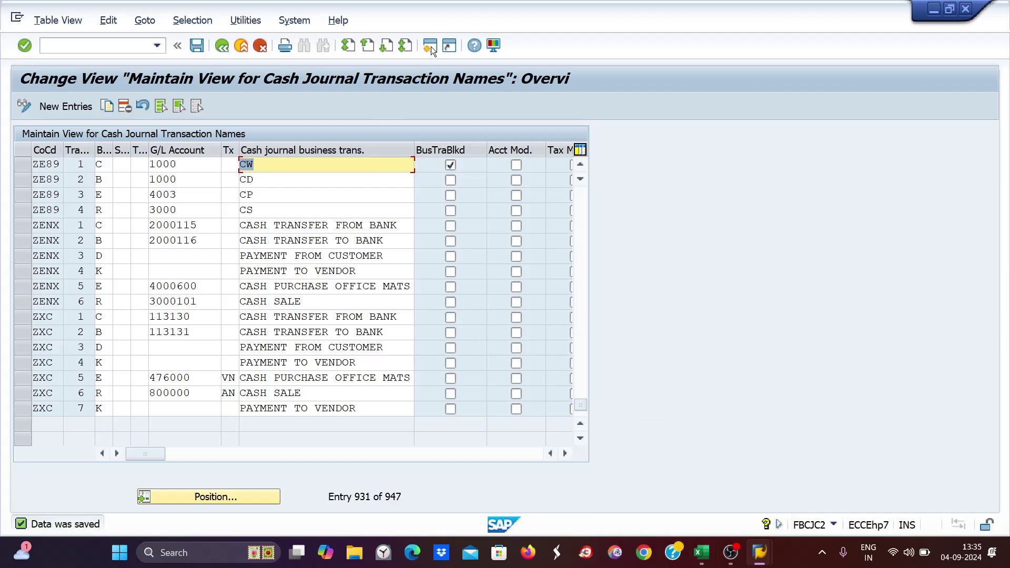
# - Open a second SAP session and start the cash journal with FBCJ
pyautogui.click(431, 47)
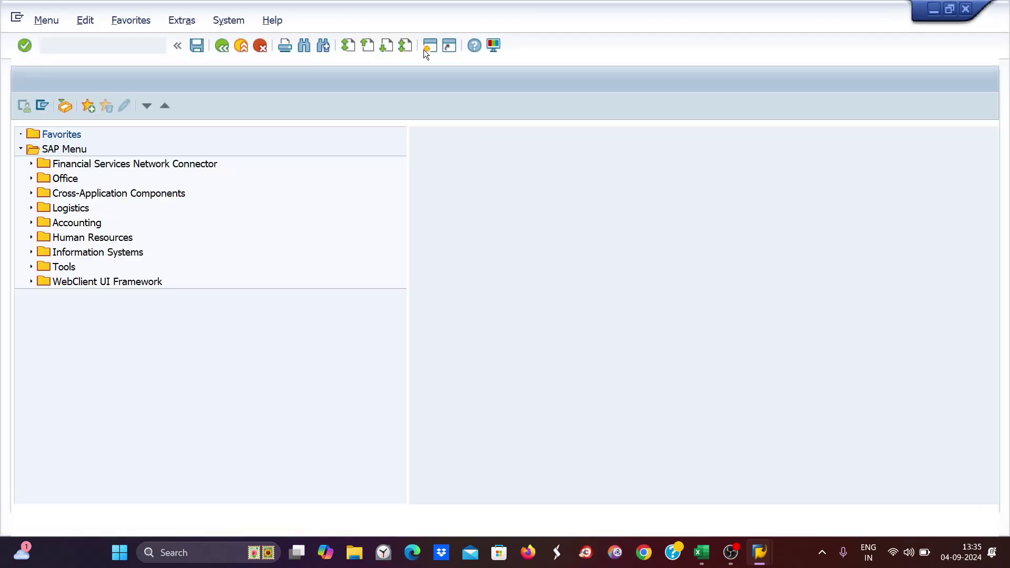
pyautogui.write('fbcj')
pyautogui.press('Return')
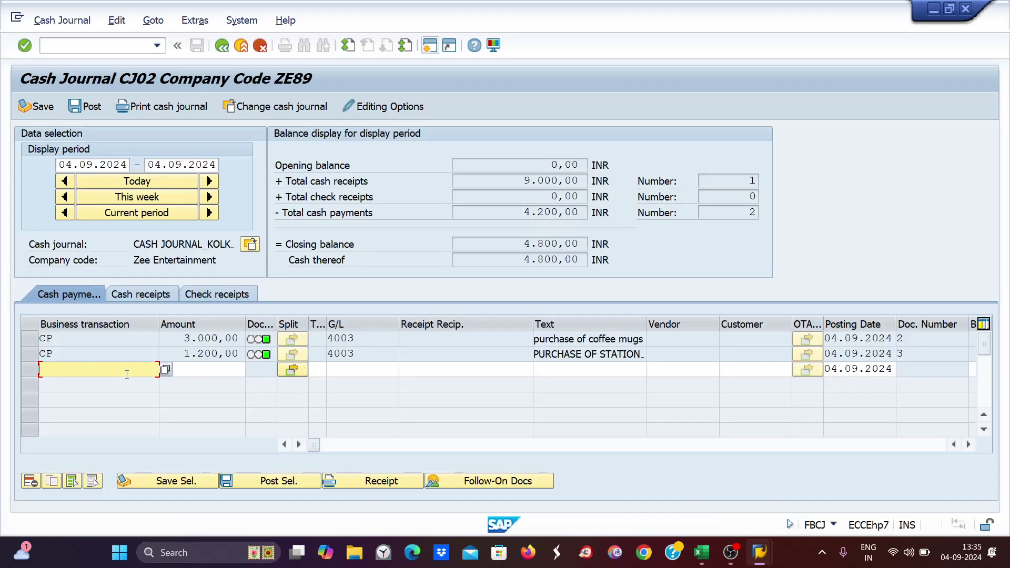
# - Begin a new row with business transaction CW, amount 1000 and text 'cash'
pyautogui.write('cw')
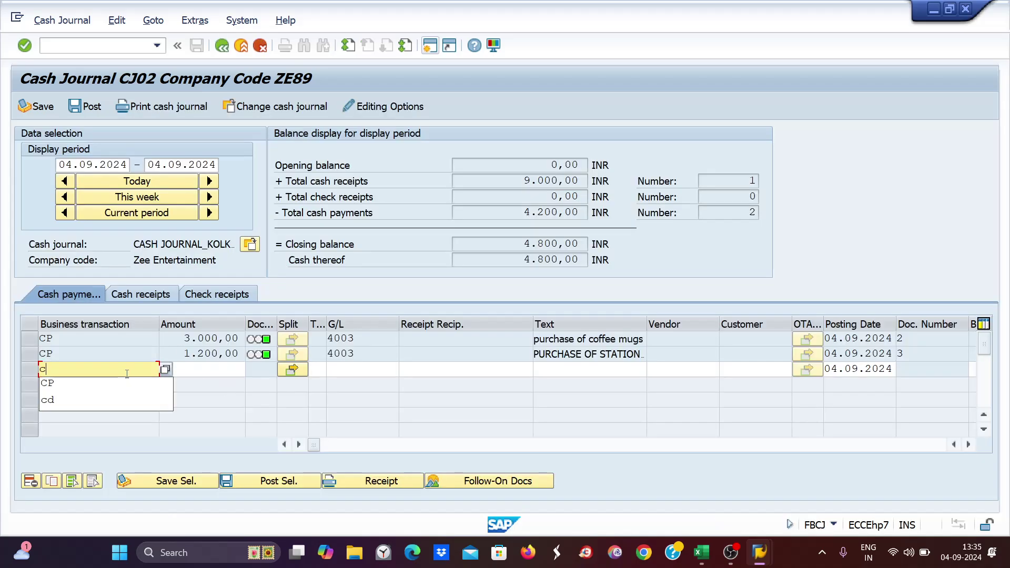
pyautogui.press('Tab')
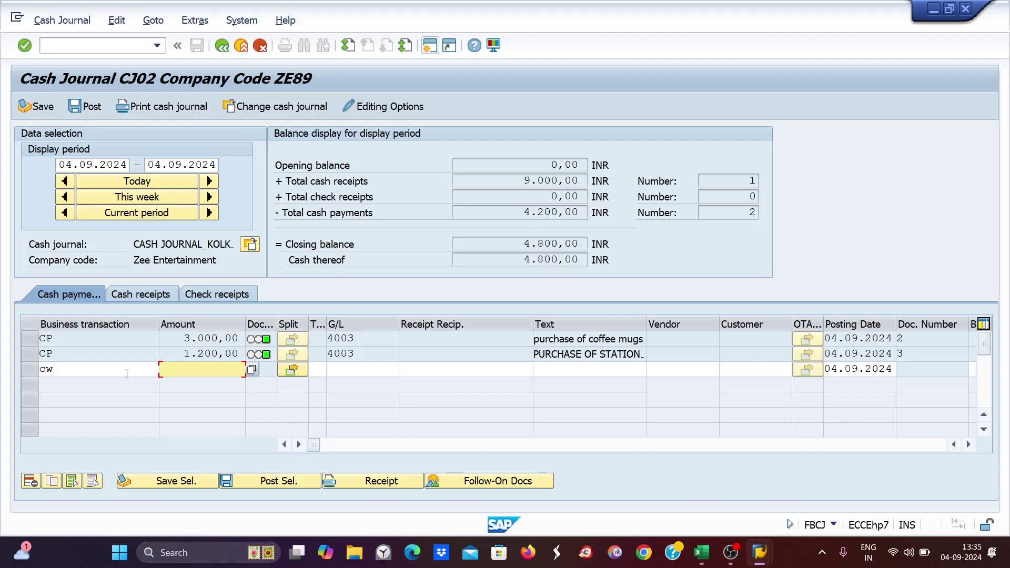
pyautogui.write('1000')
pyautogui.press('Tab')
pyautogui.press('Tab')
pyautogui.press('Tab')
pyautogui.press('Tab')
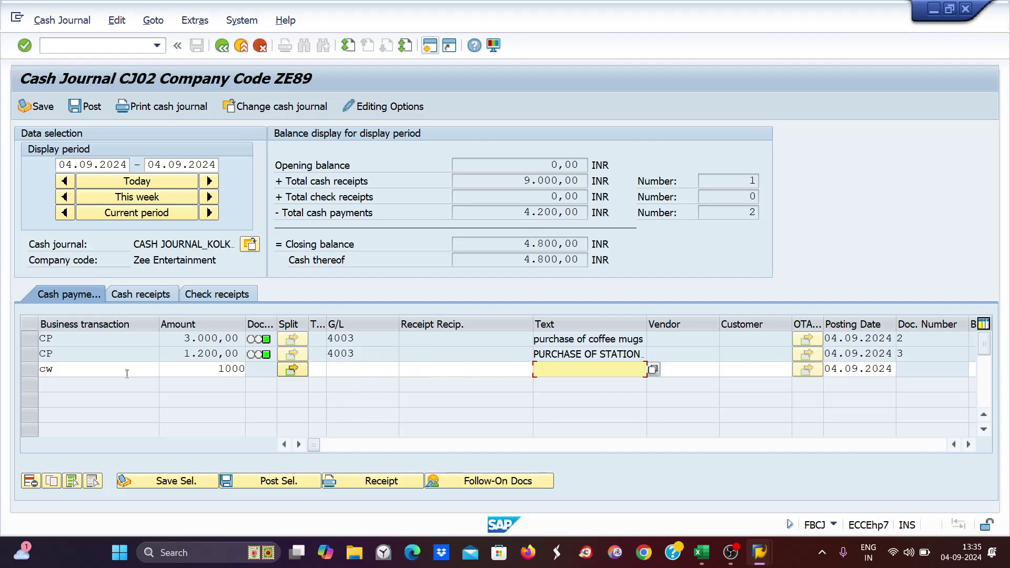
pyautogui.write('cash')
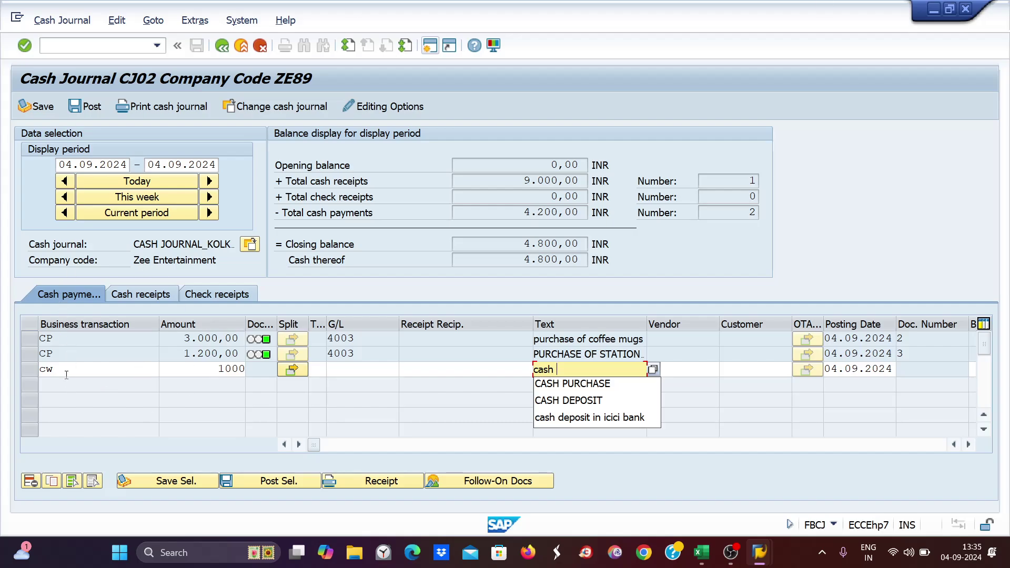
# - Clear CW, the 1000 amount and the 'cash' text from the row
pyautogui.moveTo(66, 374); pyautogui.dragTo(35, 374)
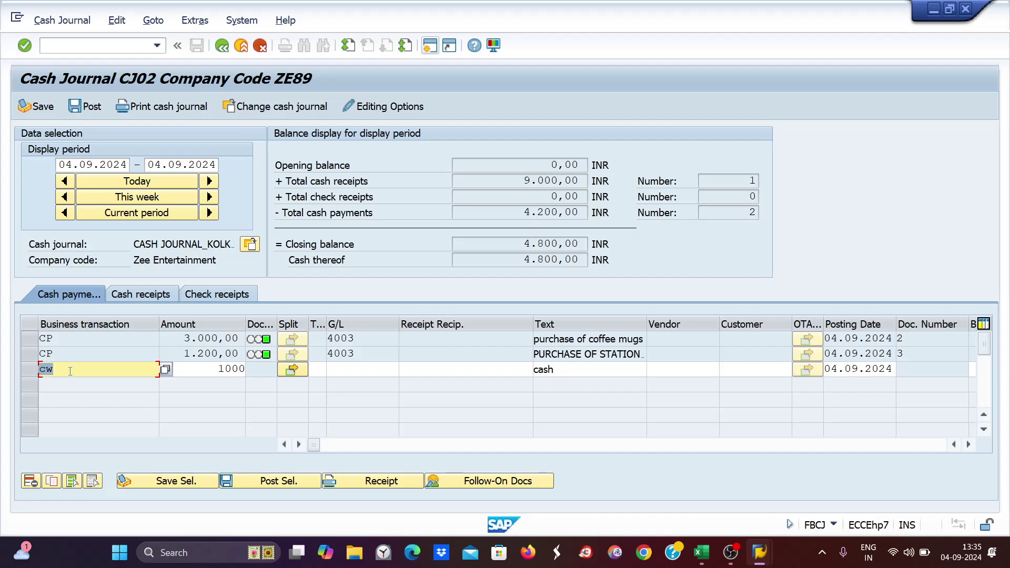
pyautogui.press('Delete')
pyautogui.press('Tab')
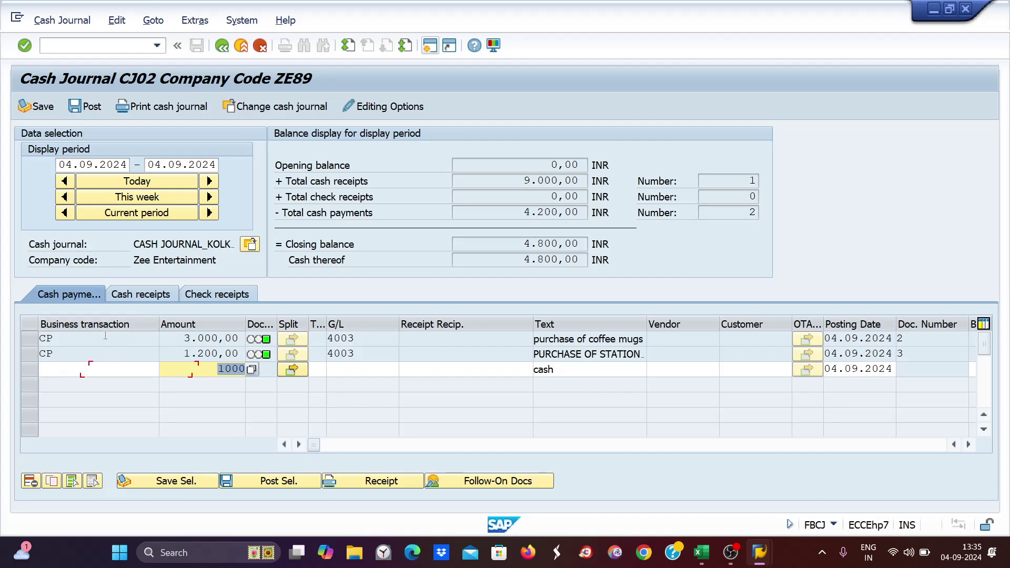
pyautogui.press('Delete')
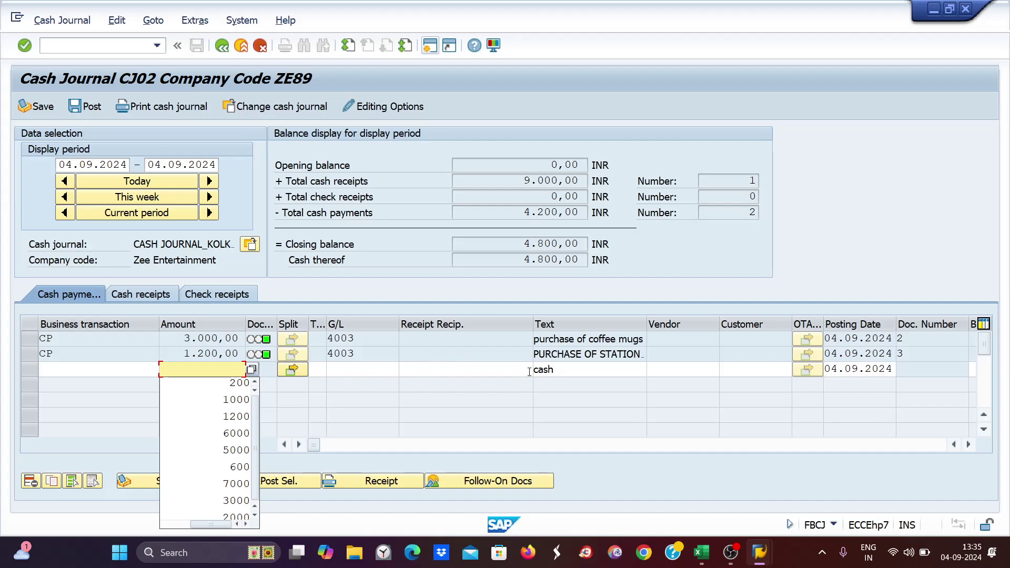
pyautogui.click(569, 370)
pyautogui.press('BackSpace')
pyautogui.press('BackSpace')
pyautogui.press('BackSpace')
pyautogui.press('BackSpace')
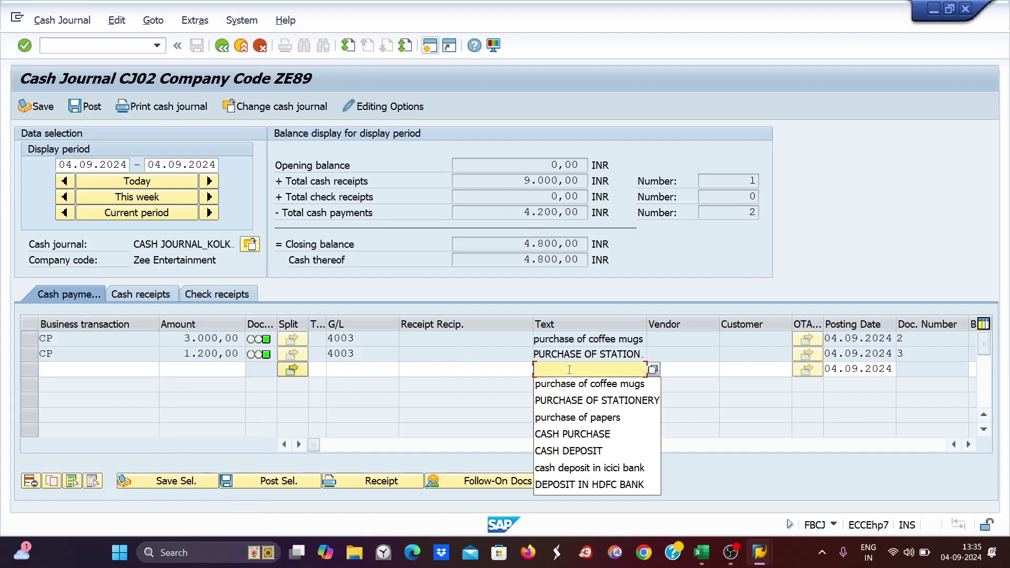
pyautogui.press('Return')
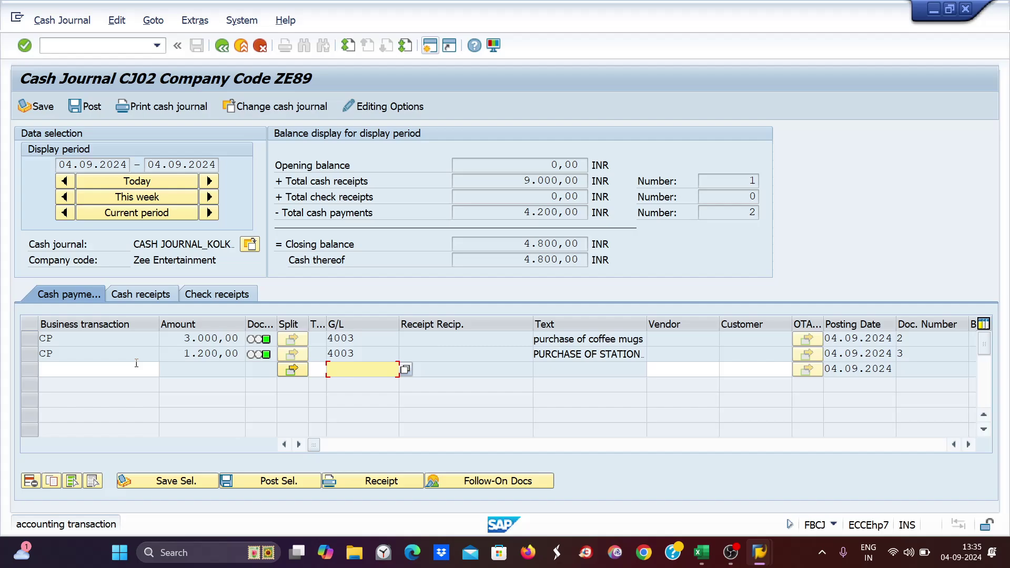
# - Restart the cash journal transaction with /nfbcj
pyautogui.click(56, 48)
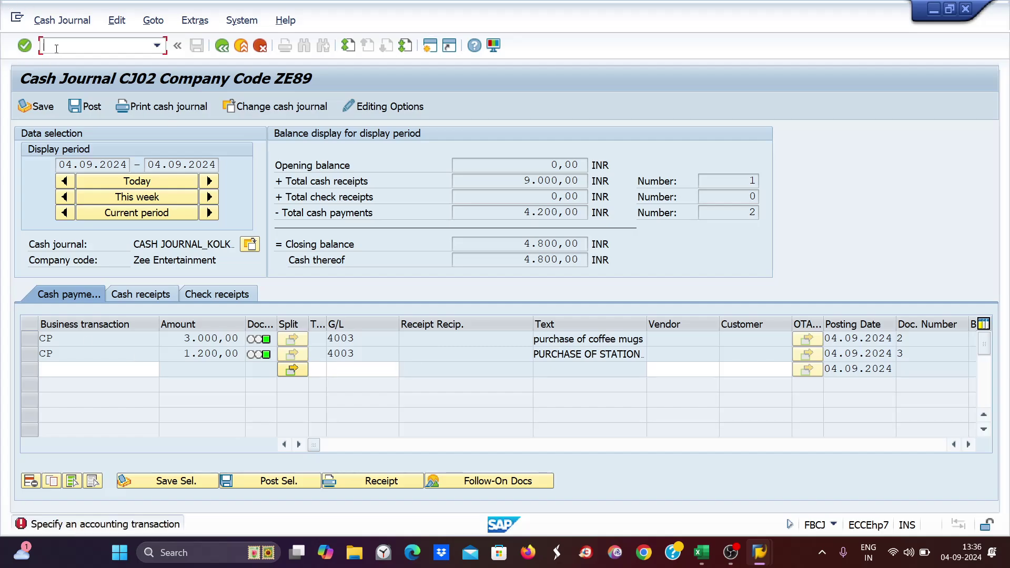
pyautogui.write('/nfbcj')
pyautogui.press('Return')
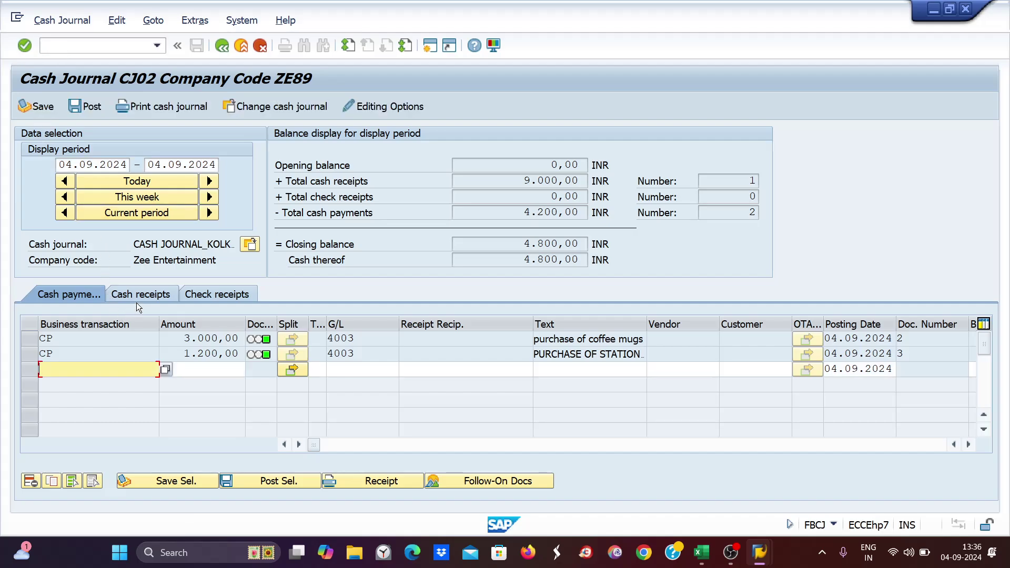
# - Enter a CW receipt of 1300 with the CASH WITHDRAW text; it's rejected as blocked
pyautogui.press('Up')
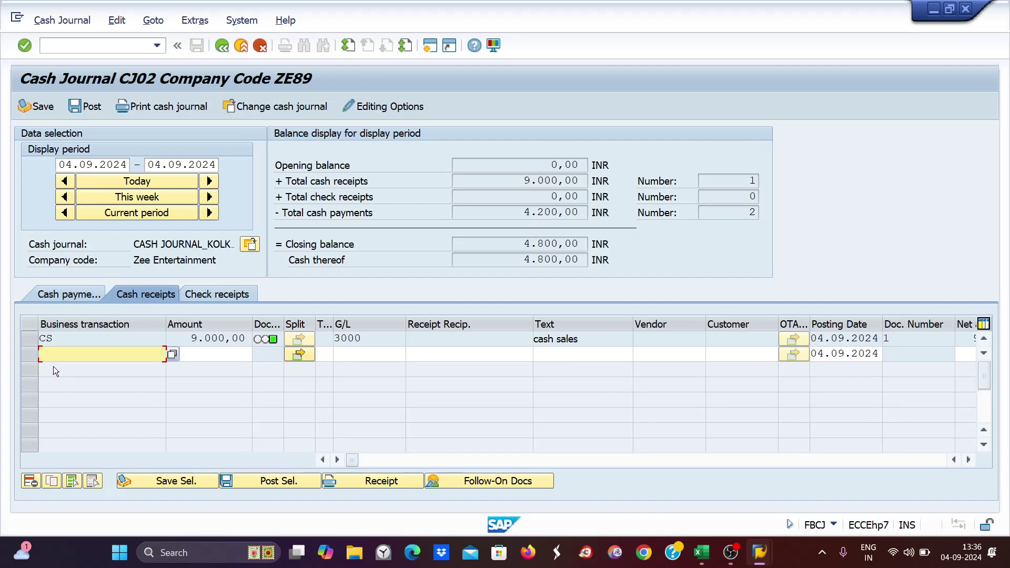
pyautogui.write('cw')
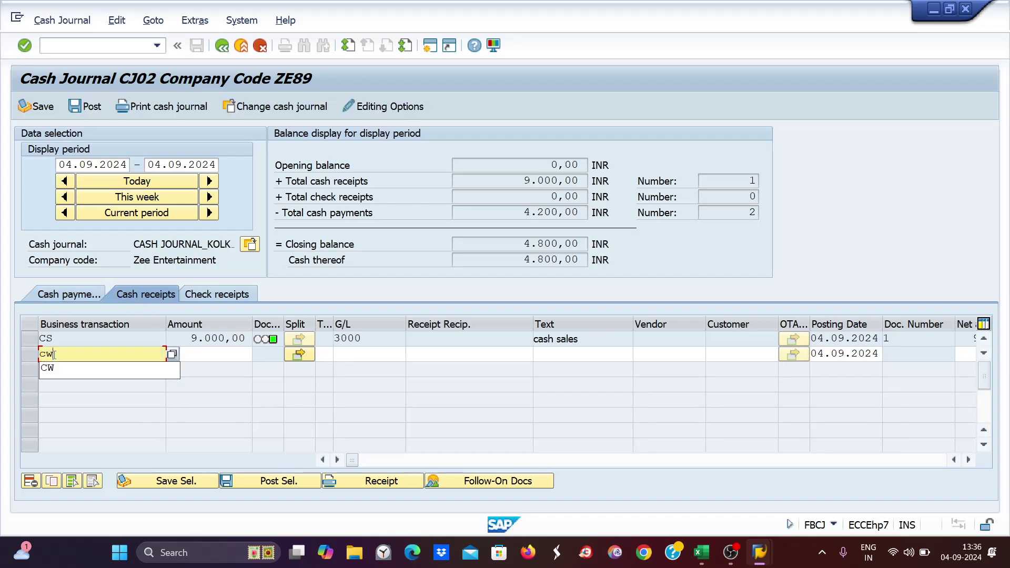
pyautogui.press('Tab')
pyautogui.write('1300')
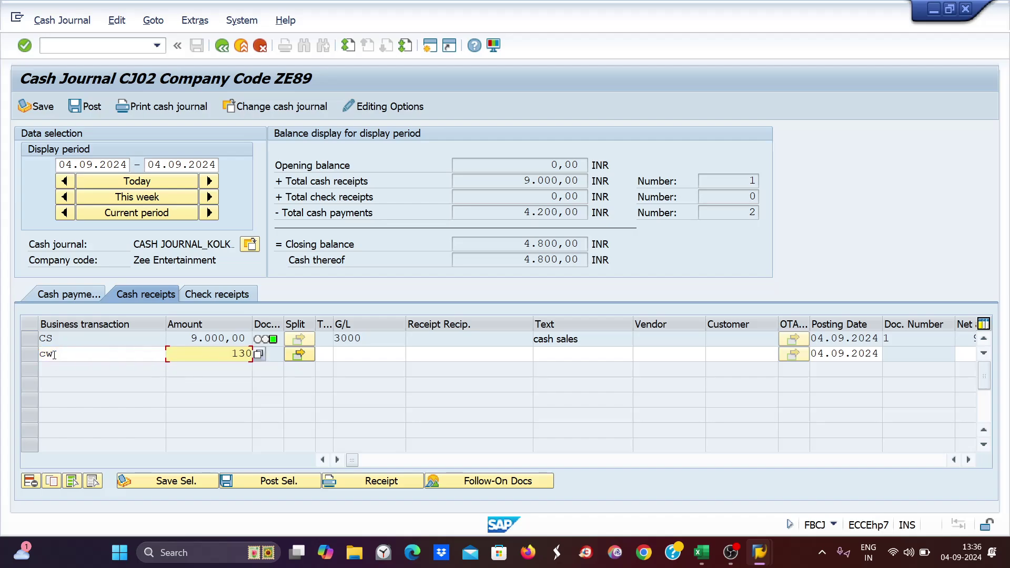
pyautogui.press('Tab')
pyautogui.press('Tab')
pyautogui.press('Tab')
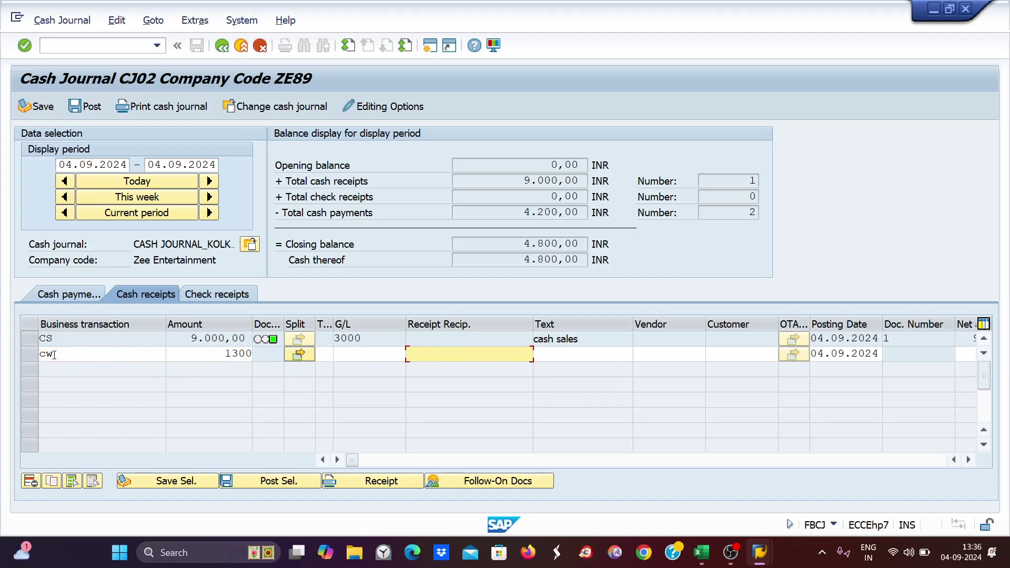
pyautogui.press('Tab')
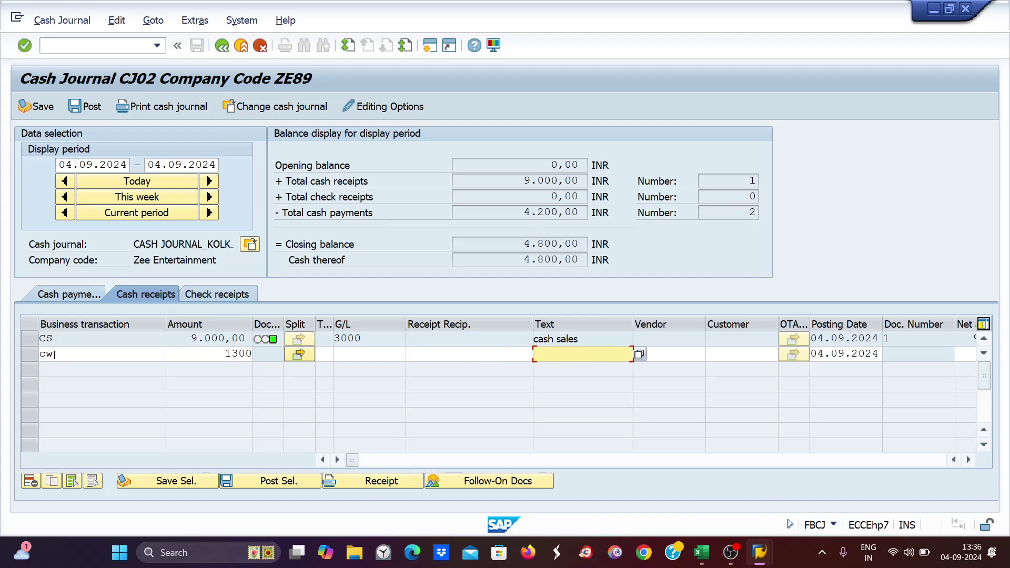
pyautogui.write('cash')
pyautogui.press('Down')
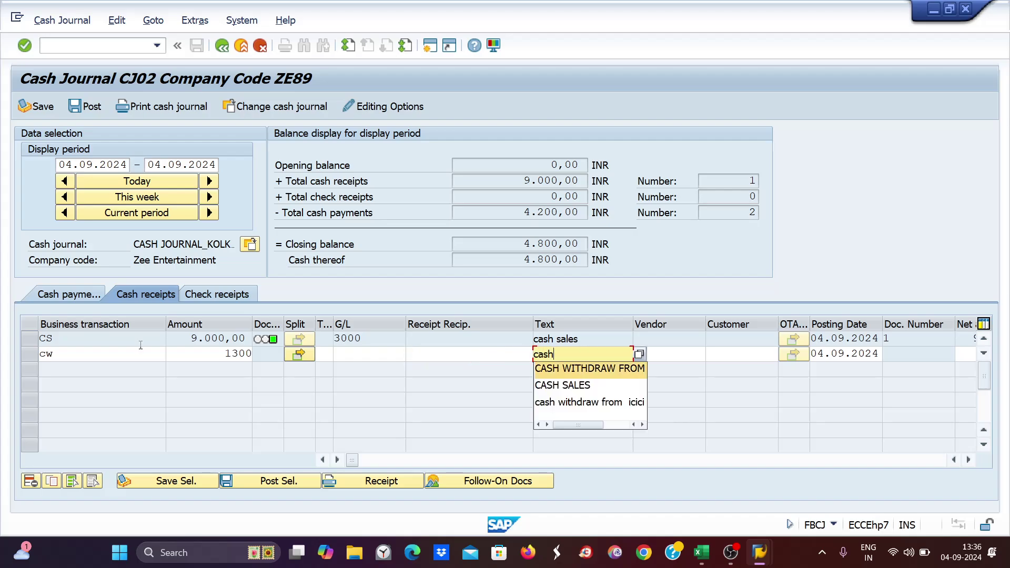
pyautogui.press('Return')
pyautogui.press('Return')
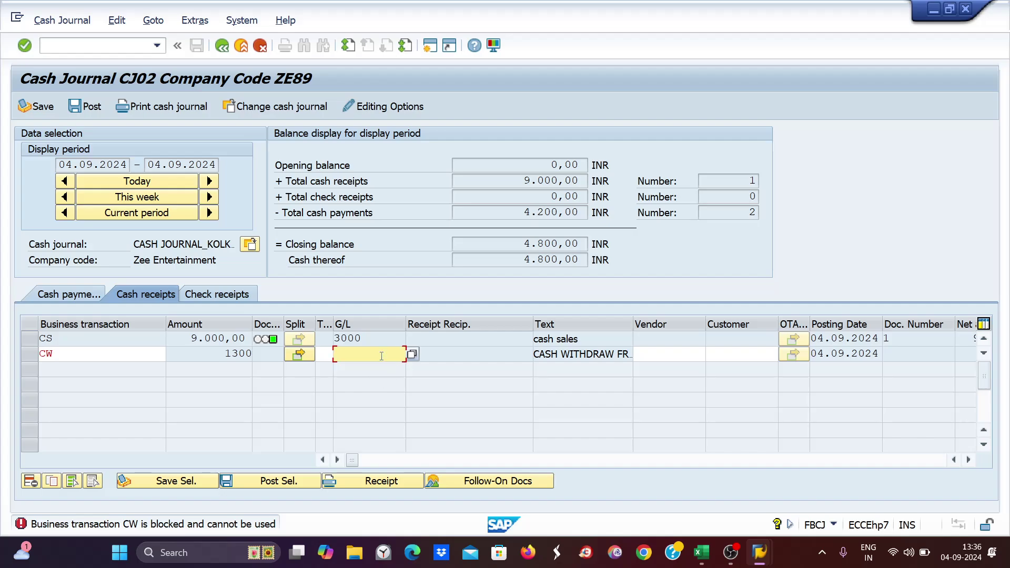
pyautogui.moveTo(759, 552)
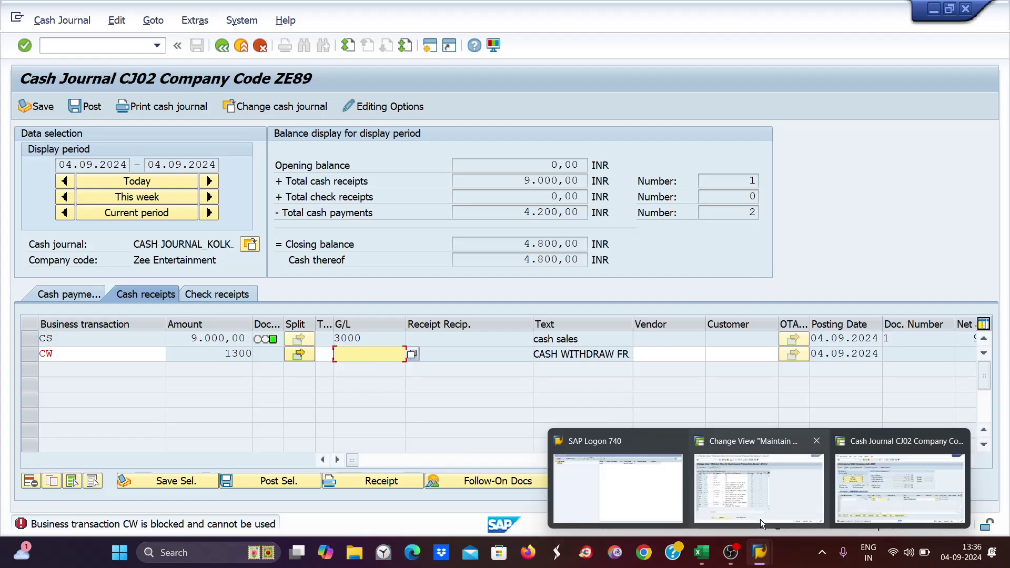
pyautogui.click(766, 486)
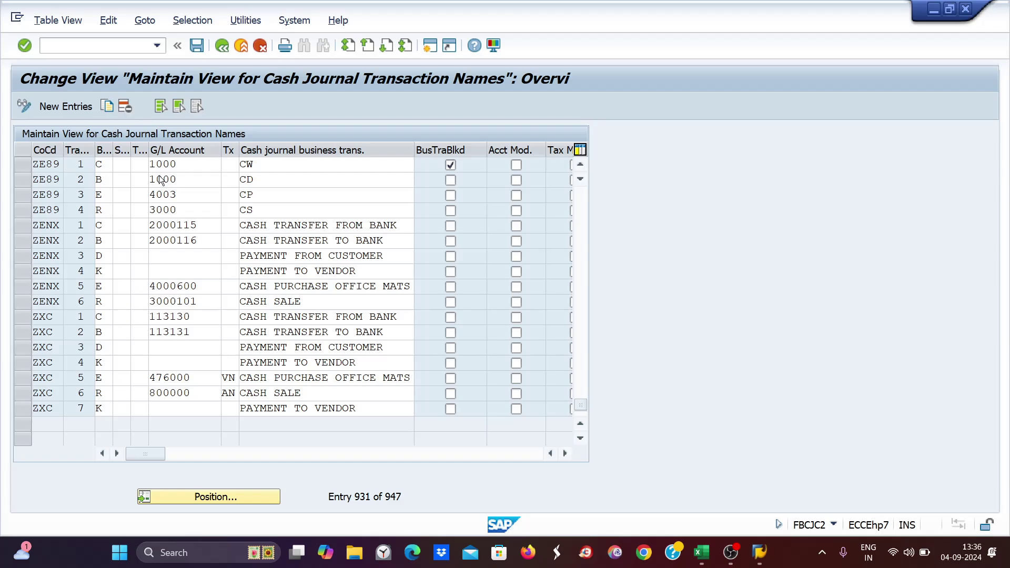
pyautogui.click(258, 184)
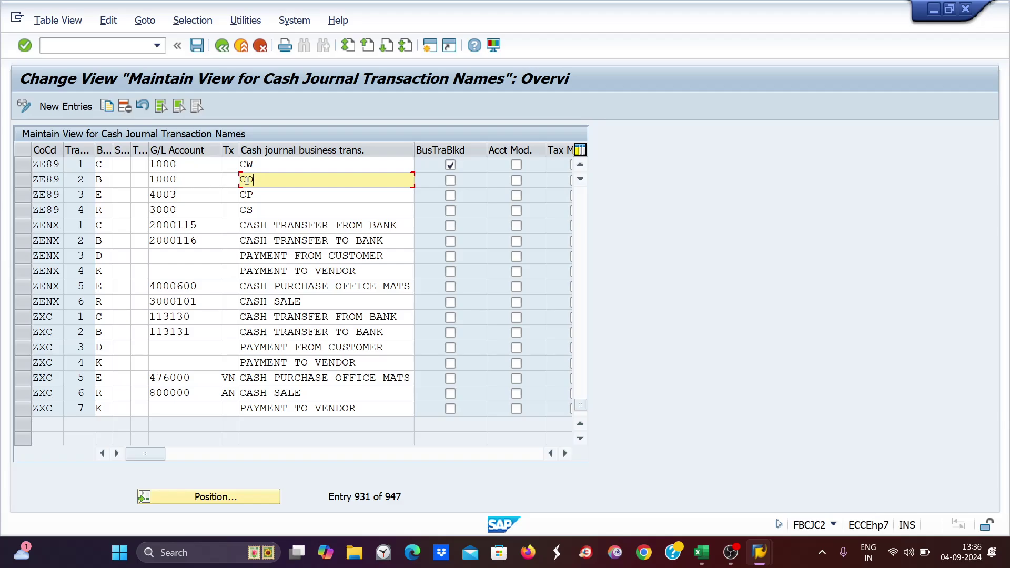
pyautogui.click(449, 164)
pyautogui.click(252, 171)
pyautogui.click(253, 182)
pyautogui.click(256, 194)
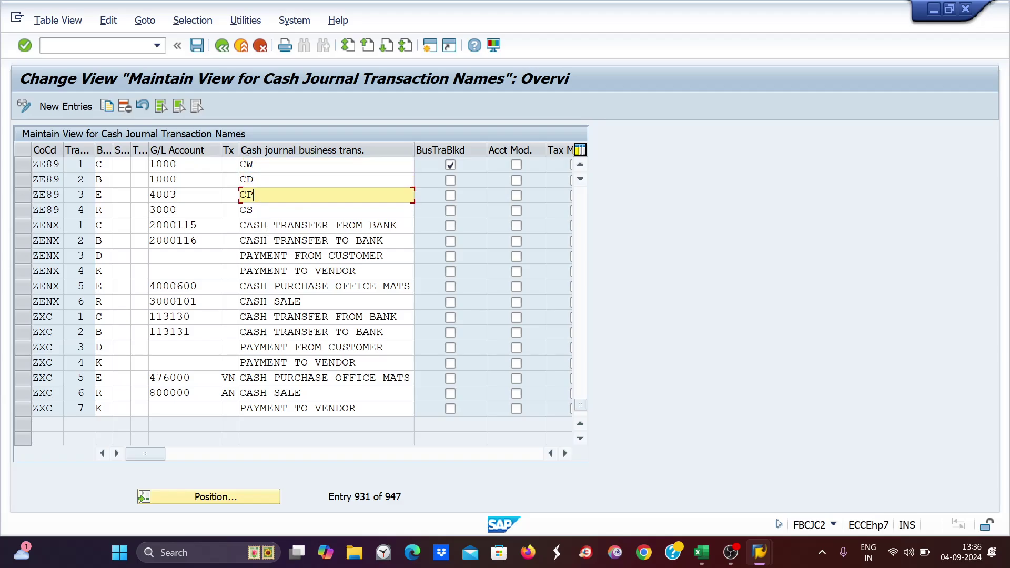
pyautogui.click(259, 205)
pyautogui.click(164, 163)
pyautogui.click(208, 179)
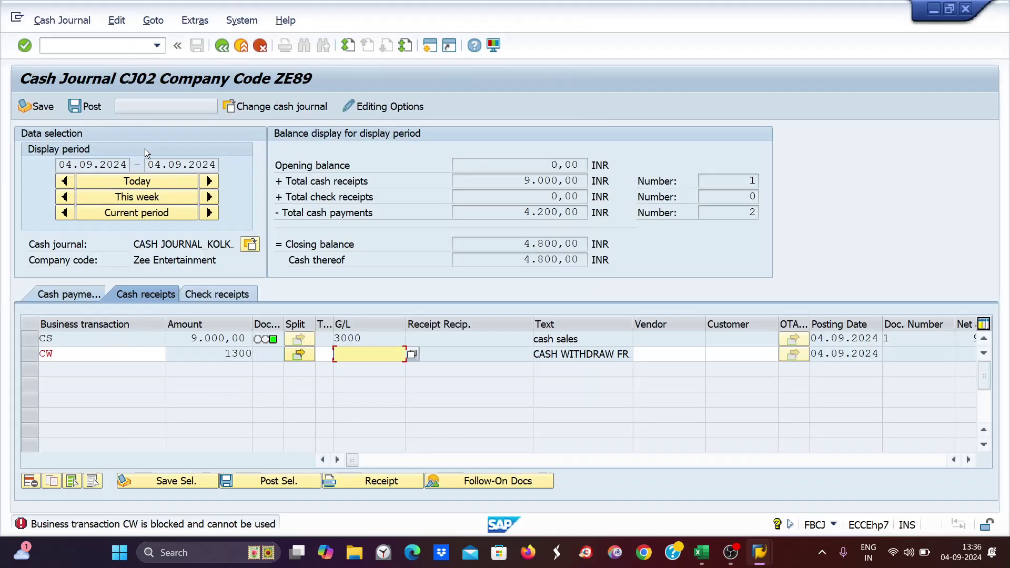
# - Reopen the cash journal fresh with /nfbcj
pyautogui.click(249, 244)
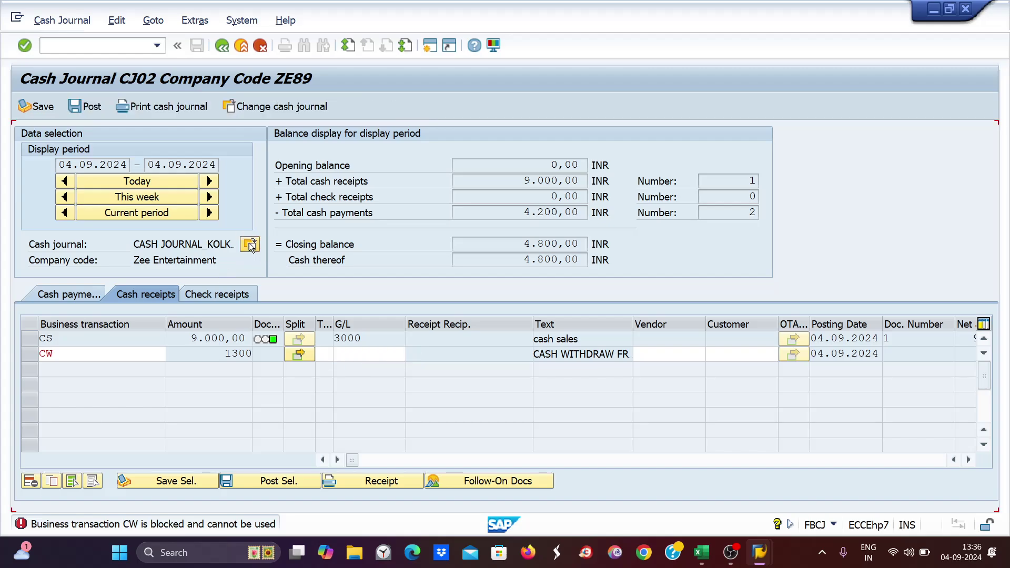
pyautogui.click(57, 47)
pyautogui.write('/nf')
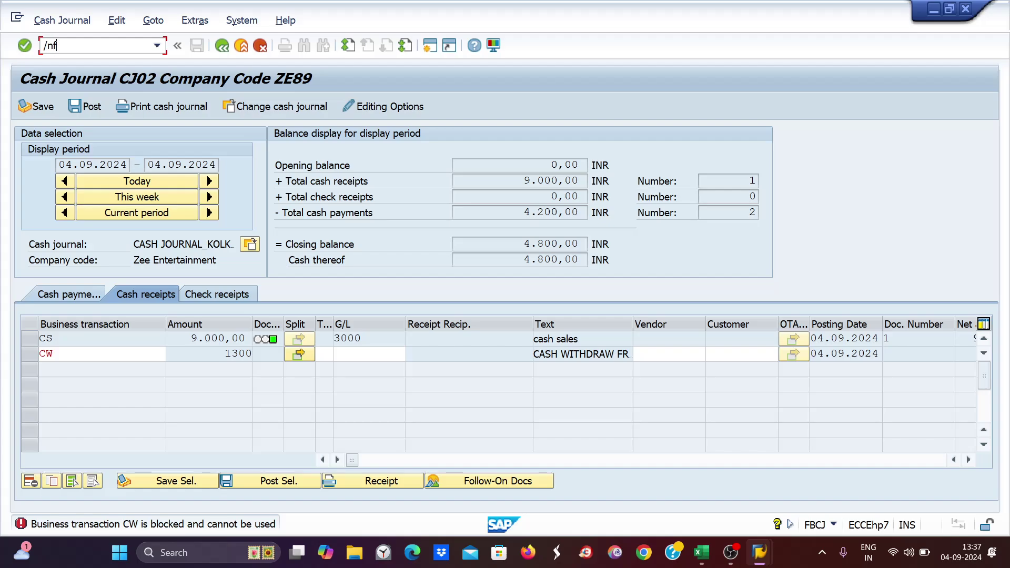
pyautogui.write('bcj')
pyautogui.press('Return')
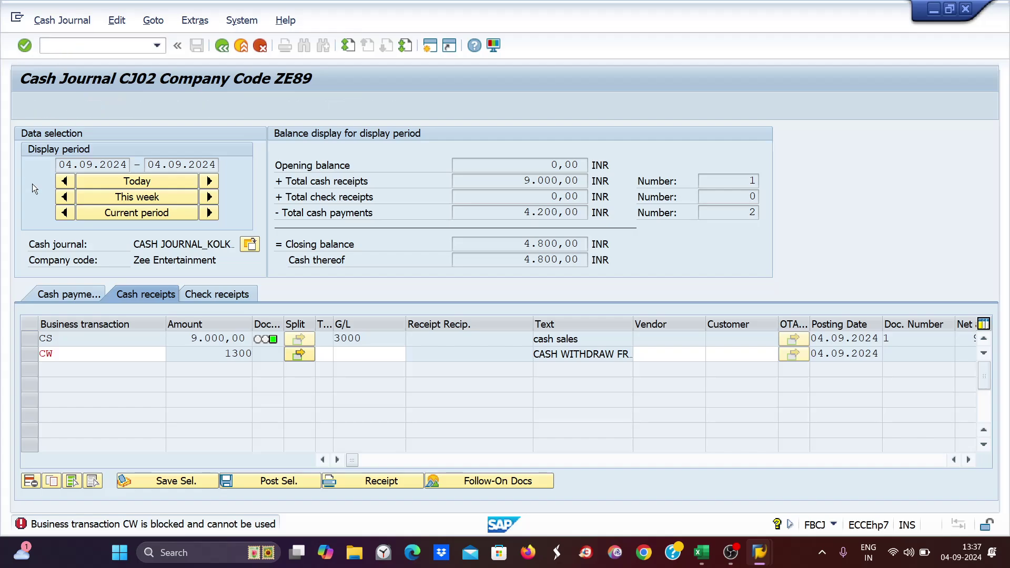
# - On Cash payments, enter a CD line of 13000 with text 'caash deposit'
pyautogui.click(58, 295)
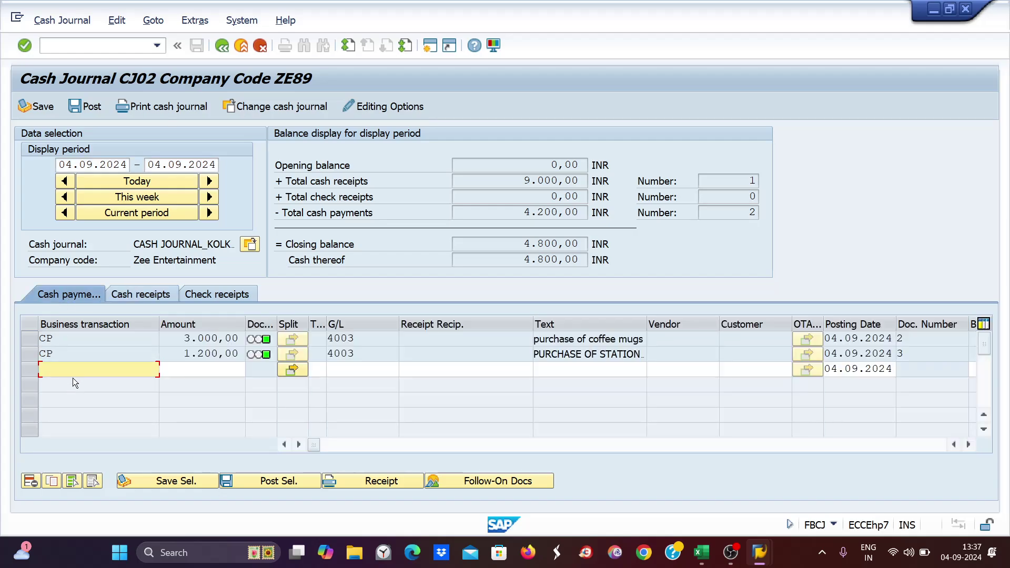
pyautogui.write('cd')
pyautogui.press('Tab')
pyautogui.write('13000')
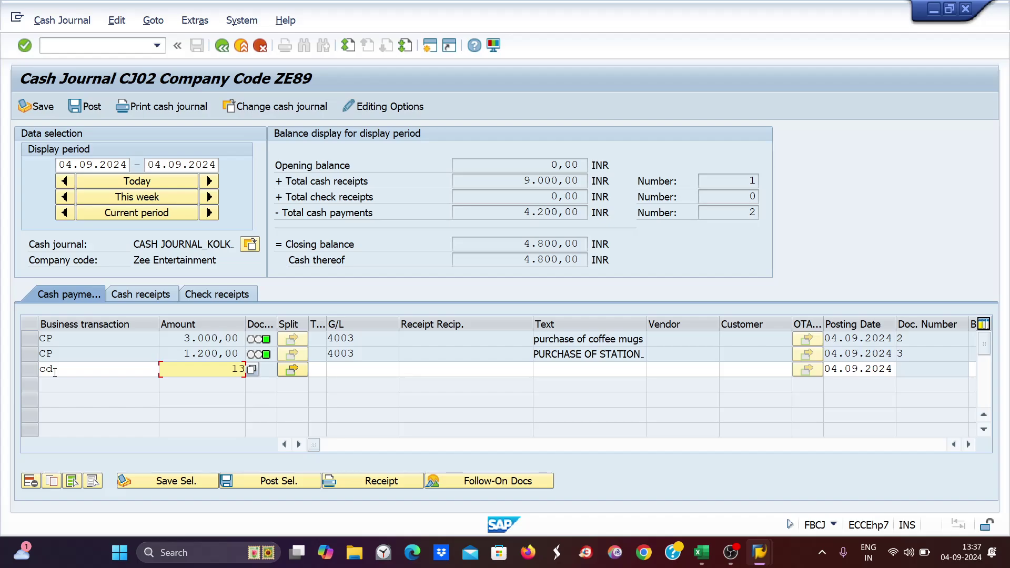
pyautogui.press('Tab')
pyautogui.press('Tab')
pyautogui.press('Tab')
pyautogui.press('Tab')
pyautogui.press('Tab')
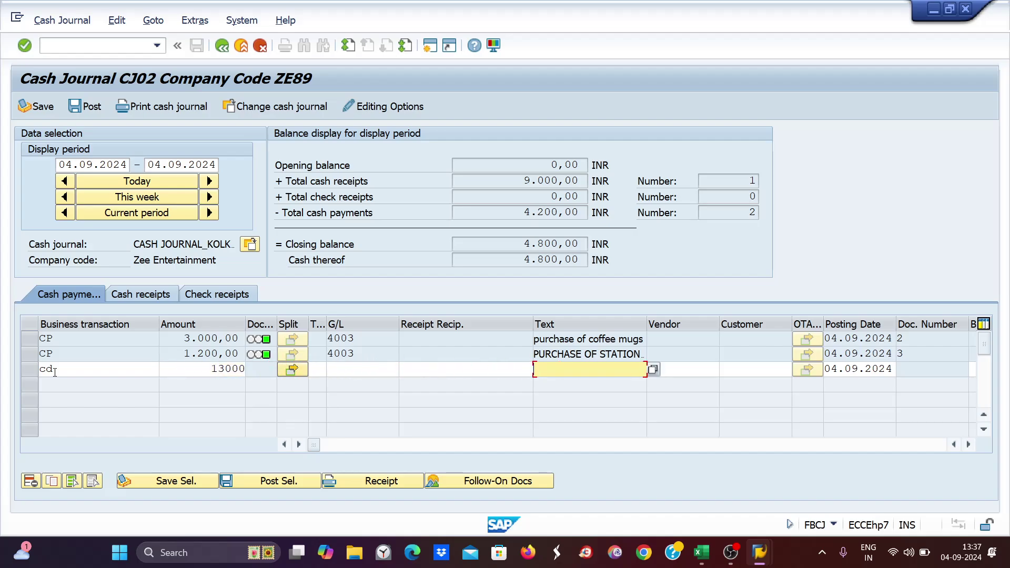
pyautogui.write('caash deposit')
pyautogui.press('Return')
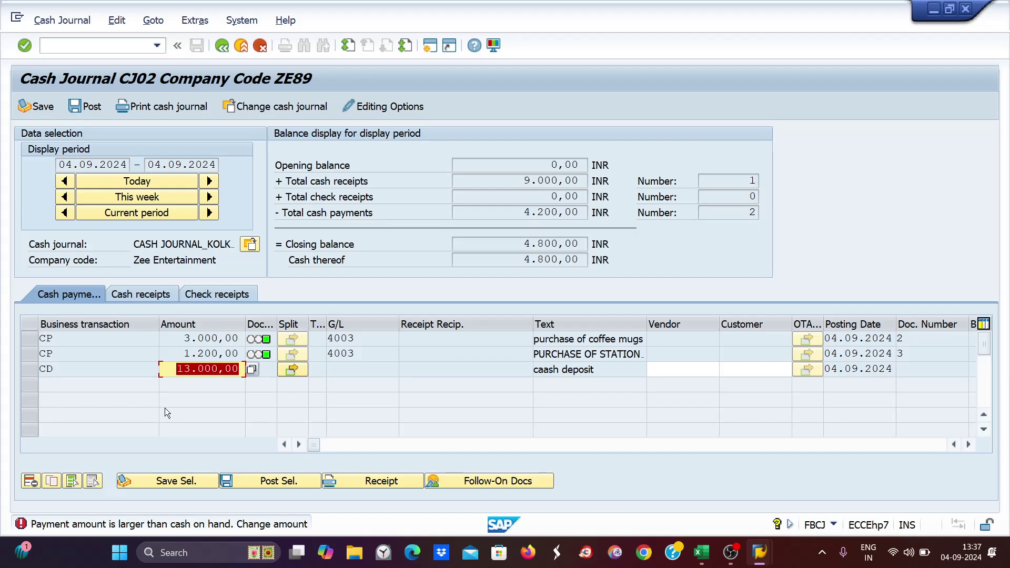
# - Correct the rejected 13.000,00 amount to 1300 and select the CD line
pyautogui.click(175, 375)
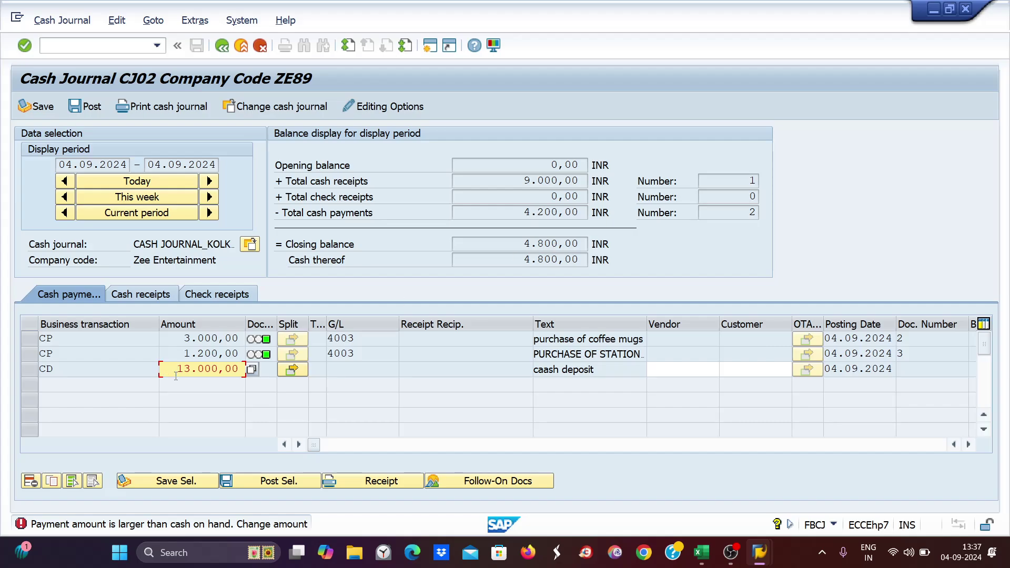
pyautogui.moveTo(175, 369); pyautogui.dragTo(252, 369)
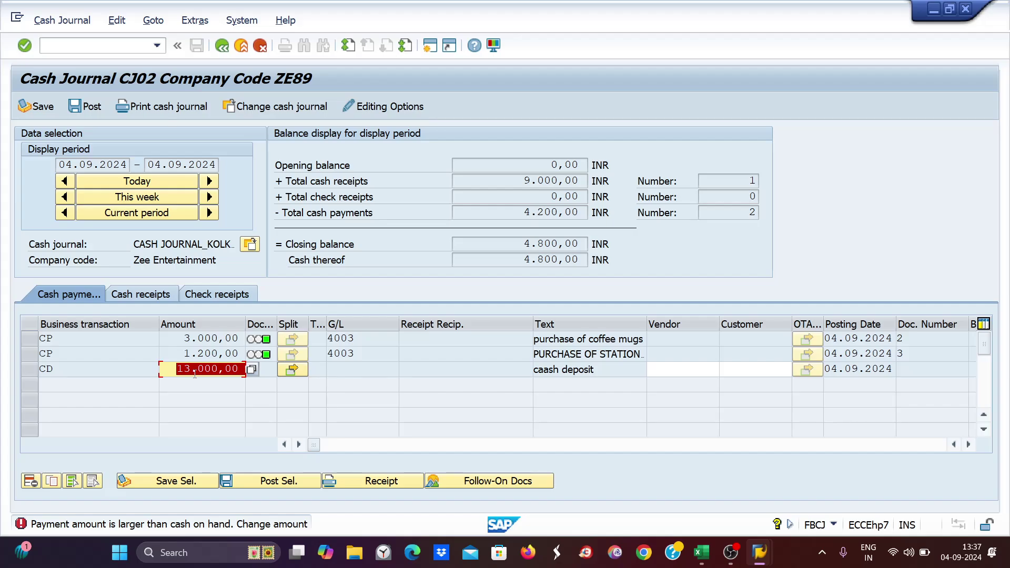
pyautogui.write('1300')
pyautogui.press('Return')
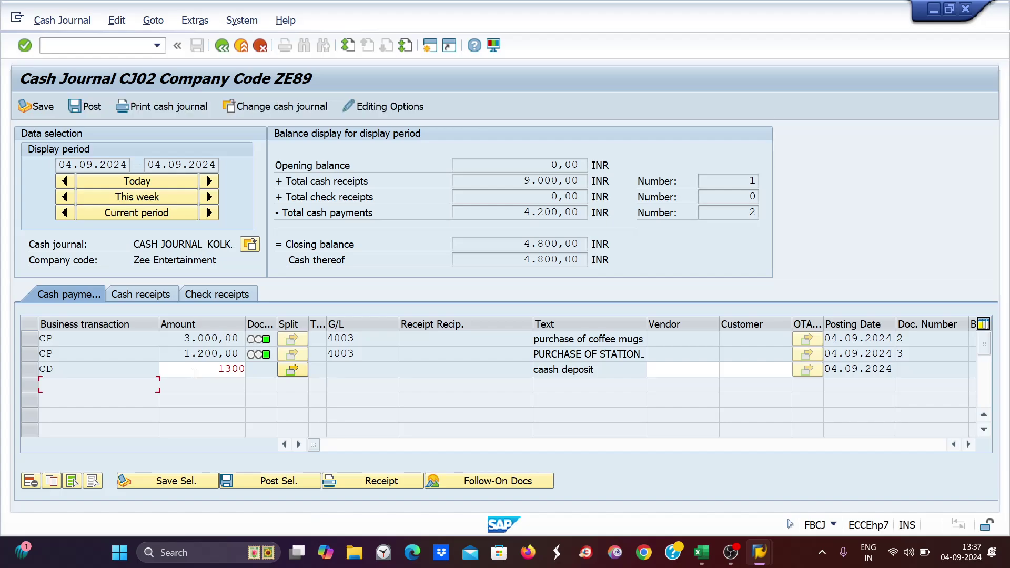
pyautogui.click(29, 369)
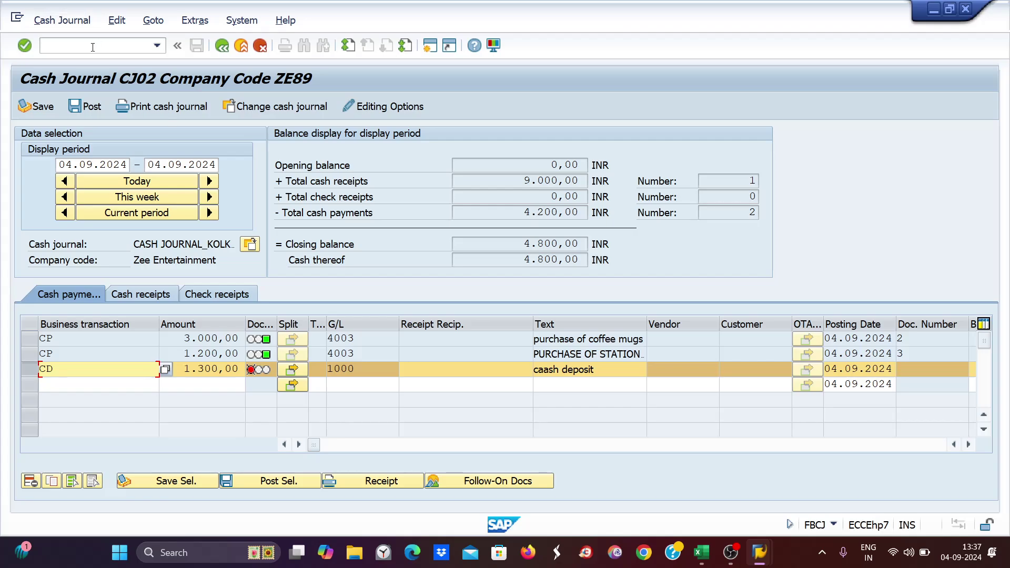
# - Post the CD deposit, then uncheck BusTraBlkd for CW in FBCJC2 and save
pyautogui.click(88, 111)
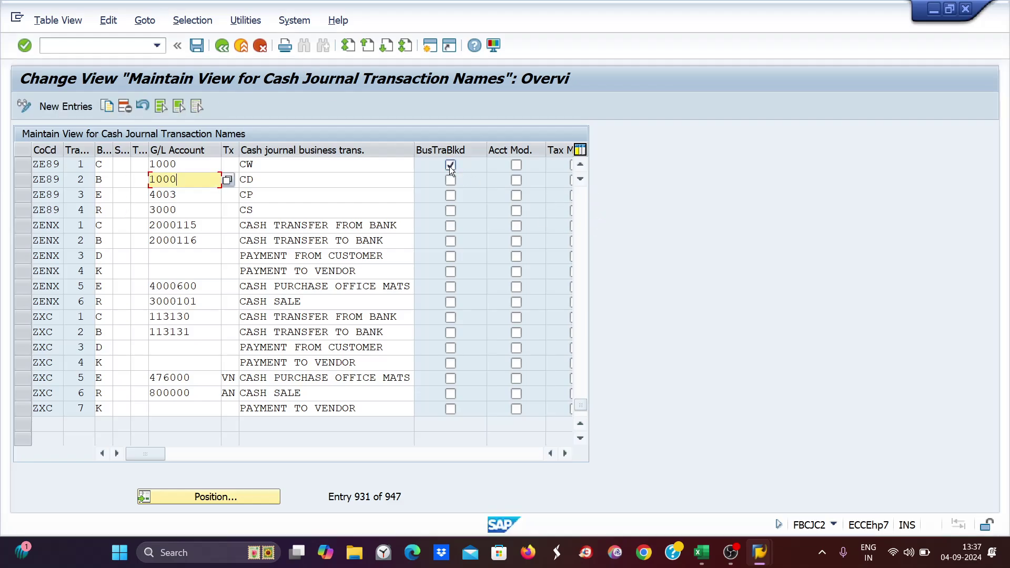
pyautogui.click(449, 167)
pyautogui.hotkey('ctrl', 's')
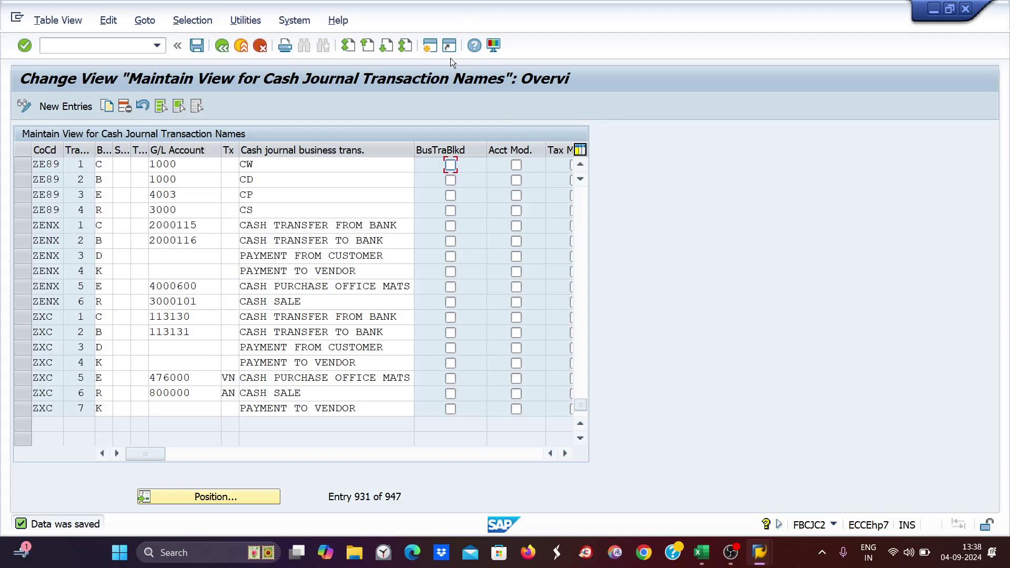
pyautogui.click(60, 46)
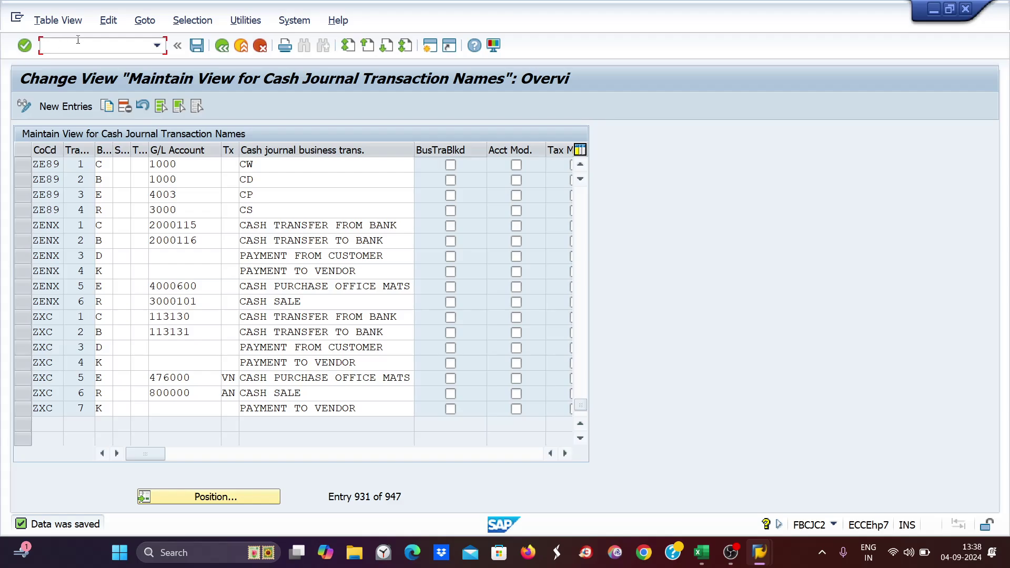